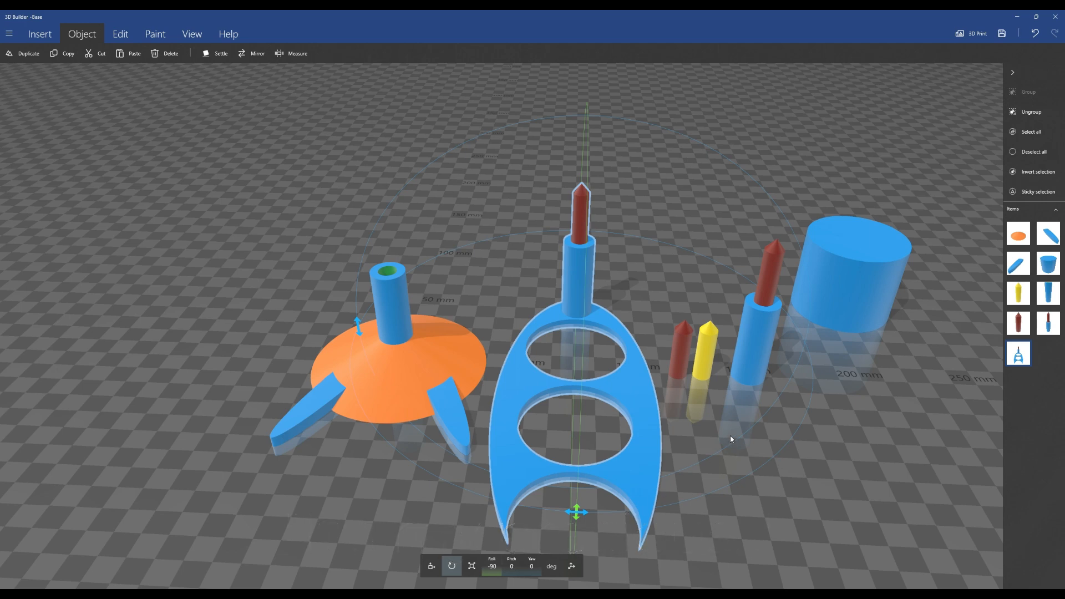
scroll(725, 468, down, 1)
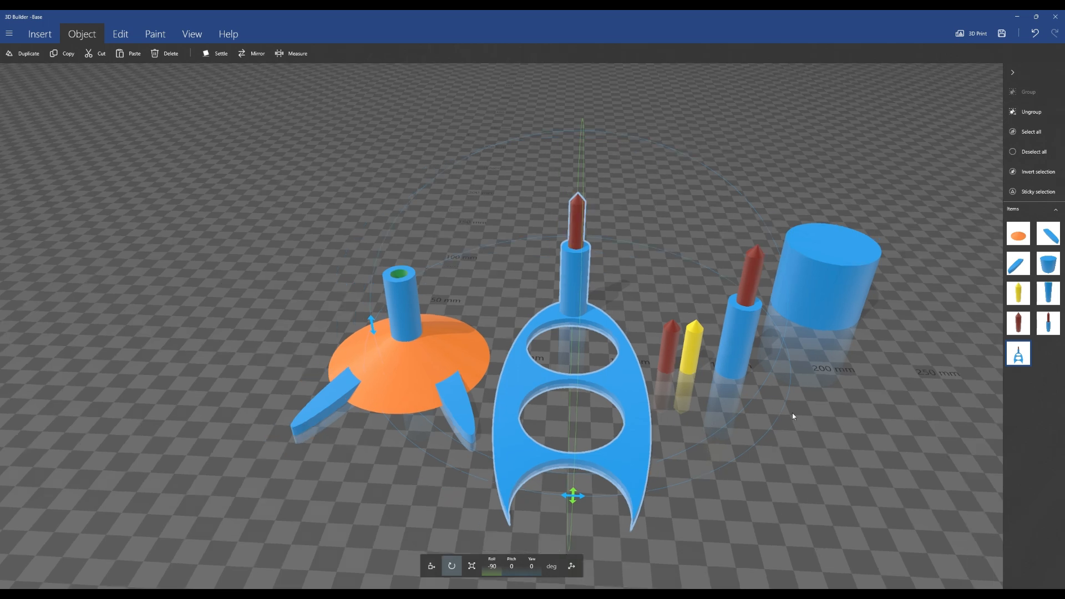
mouse_move(815, 434)
mouse_down()
mouse_move(818, 415)
mouse_move(817, 433)
mouse_up()
right_drag(817, 433, 807, 394)
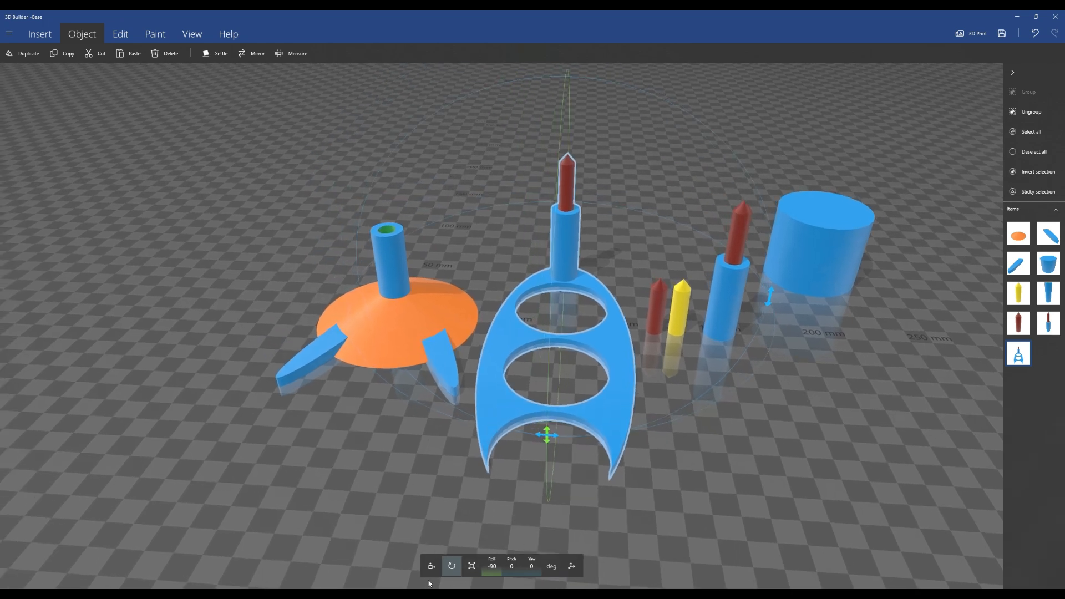
click(431, 566)
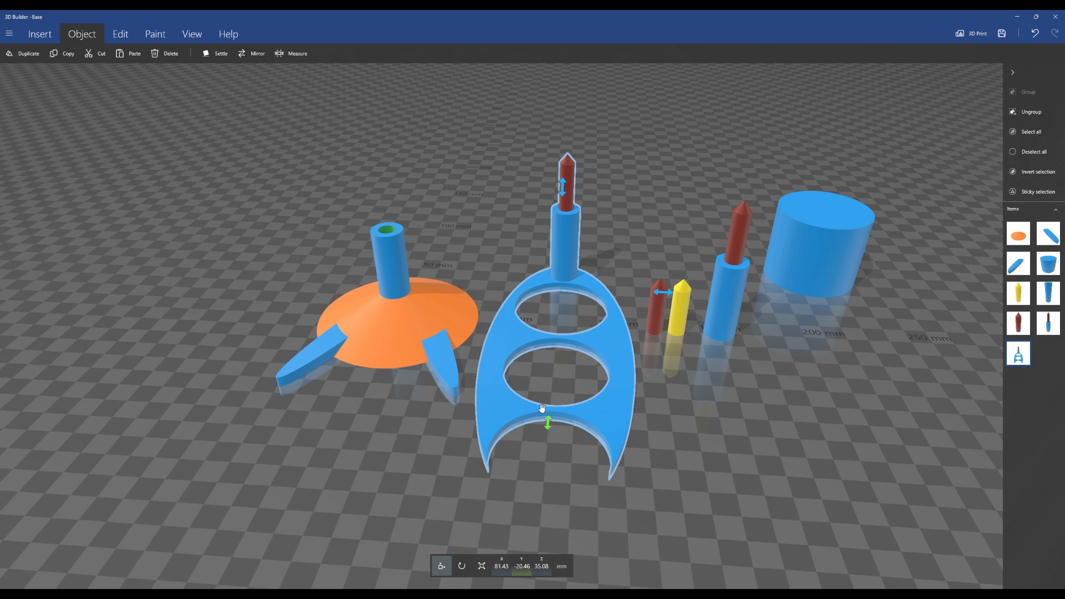
Measure the diameter of the upper hole in the holder plate
click(822, 247)
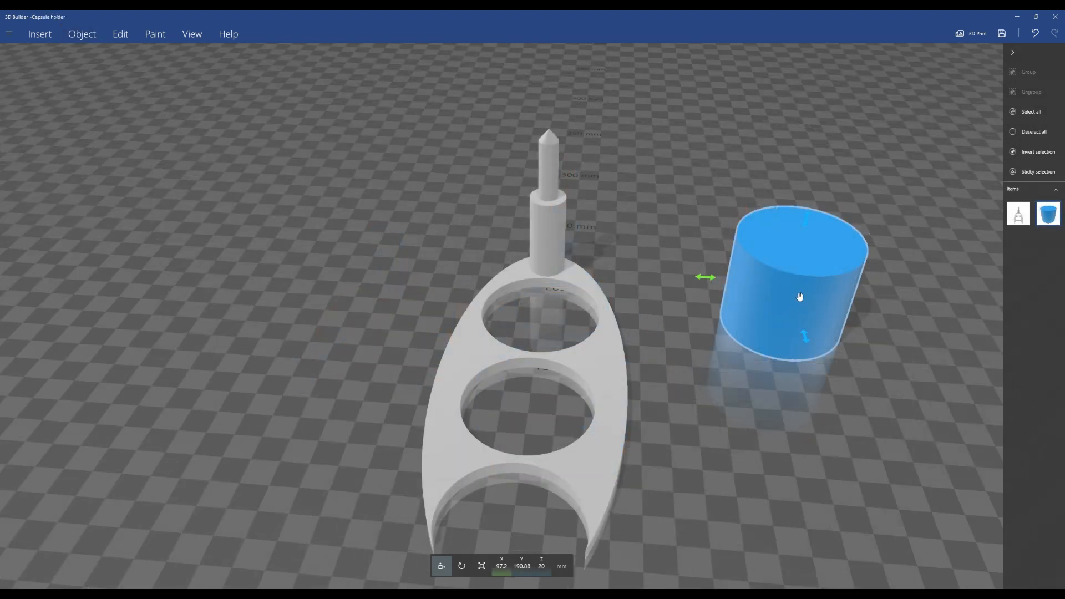
scroll(707, 432, down, 2)
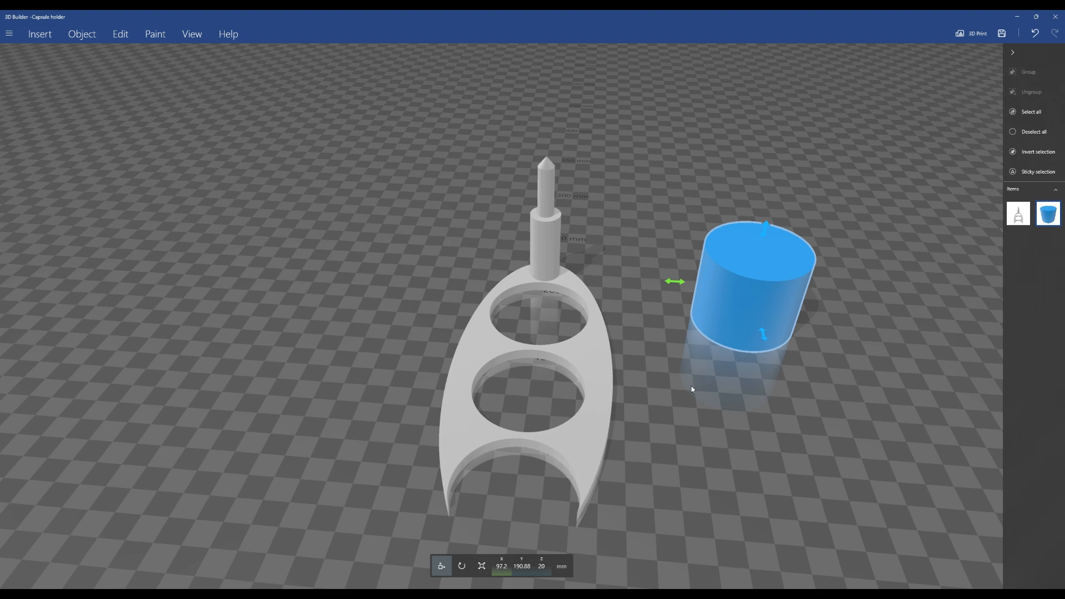
scroll(688, 395, up, 5)
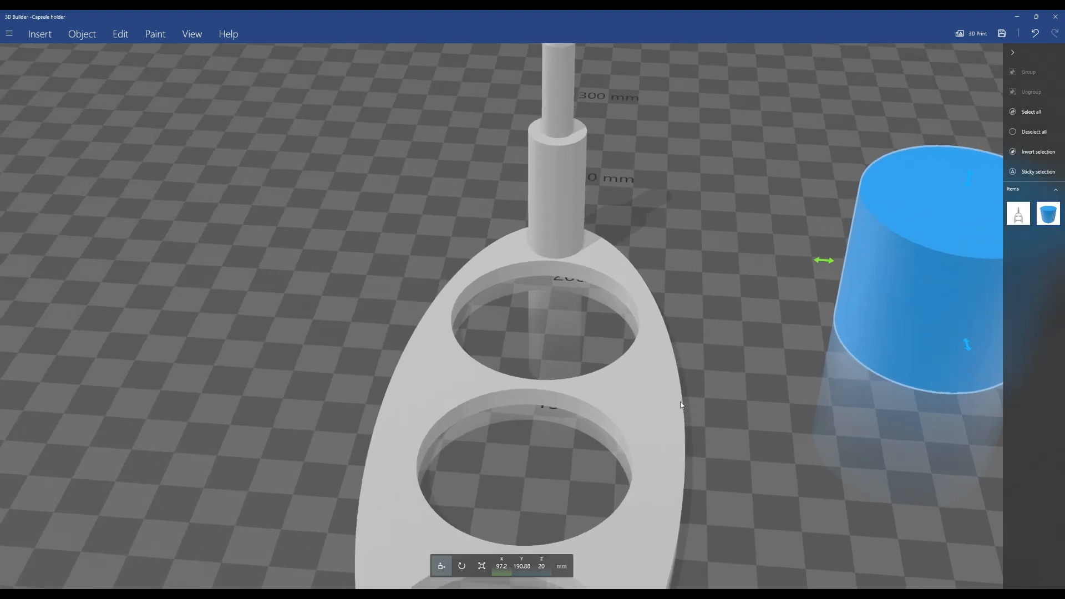
scroll(681, 405, down, 5)
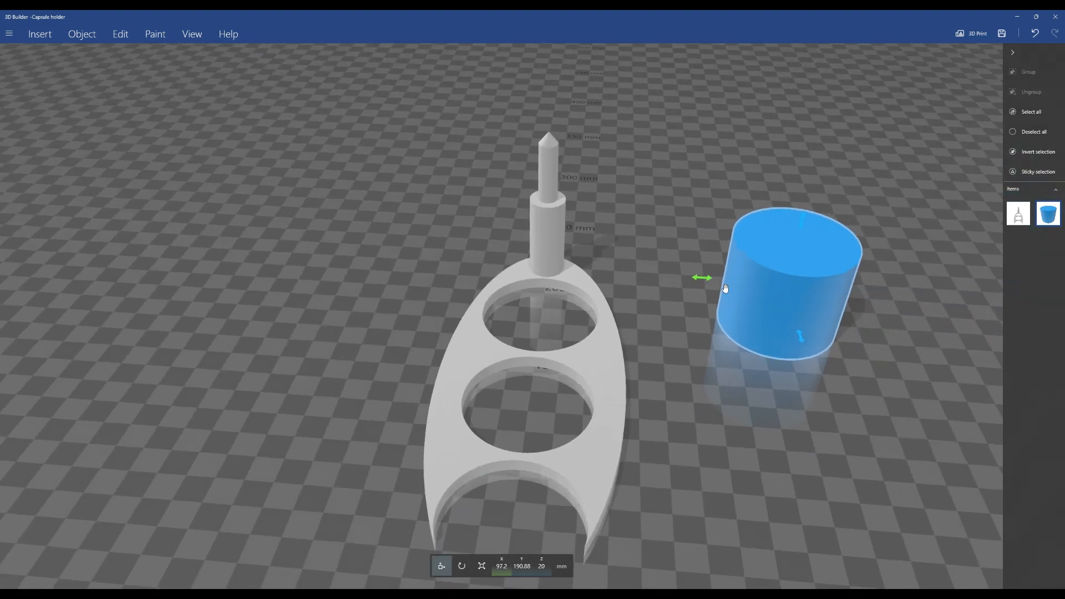
click(482, 566)
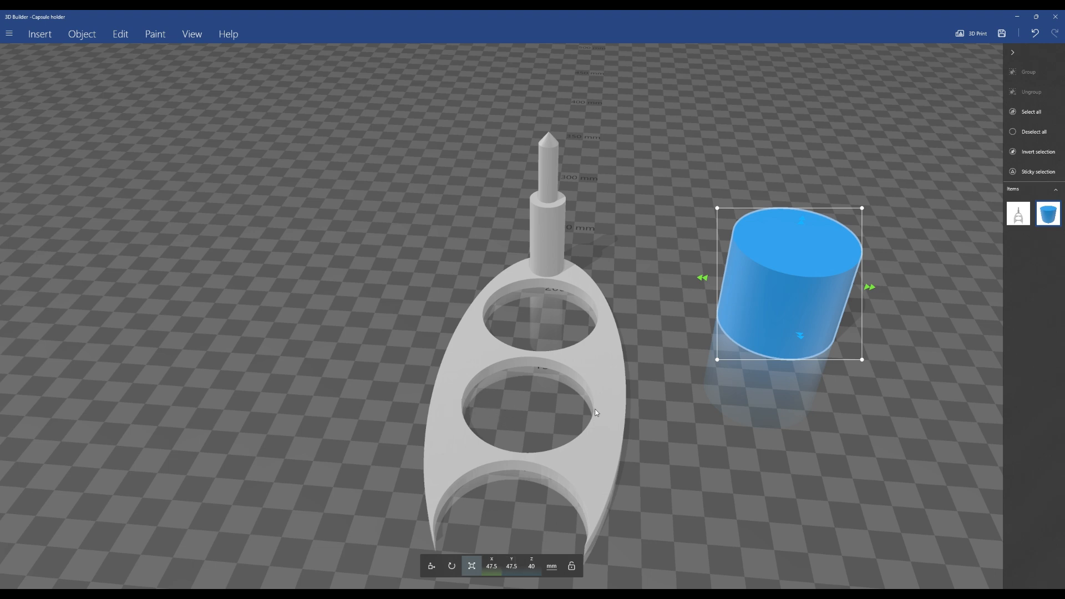
click(83, 34)
click(284, 57)
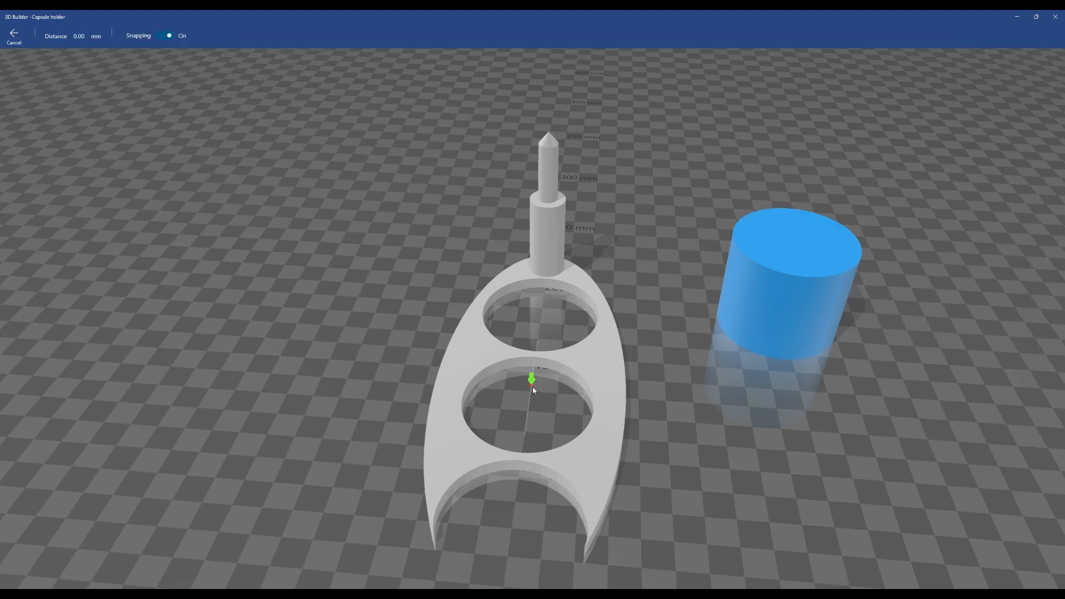
scroll(536, 367, up, 4)
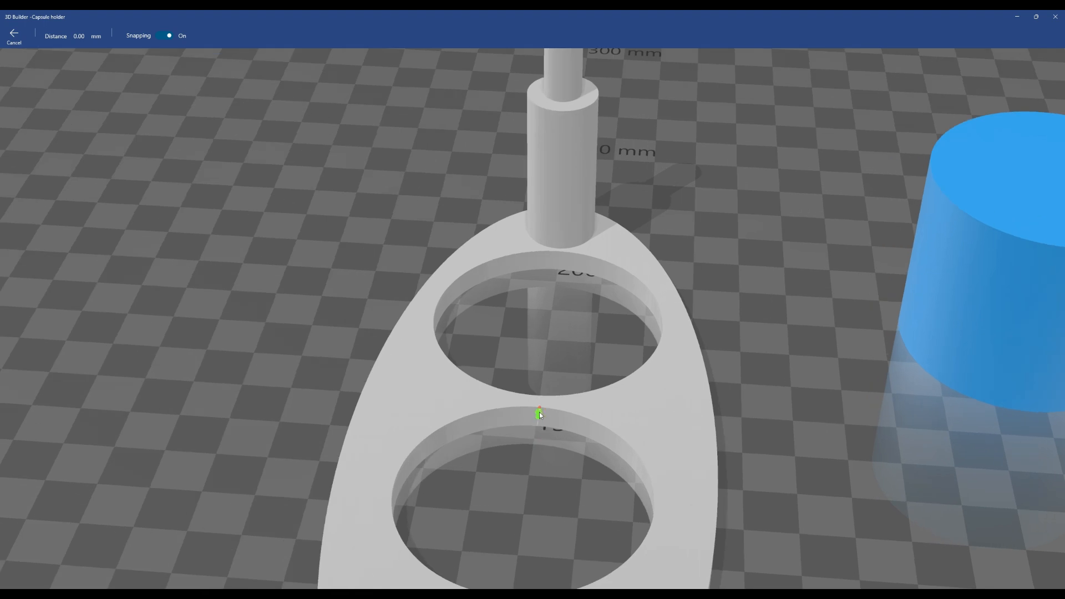
click(539, 414)
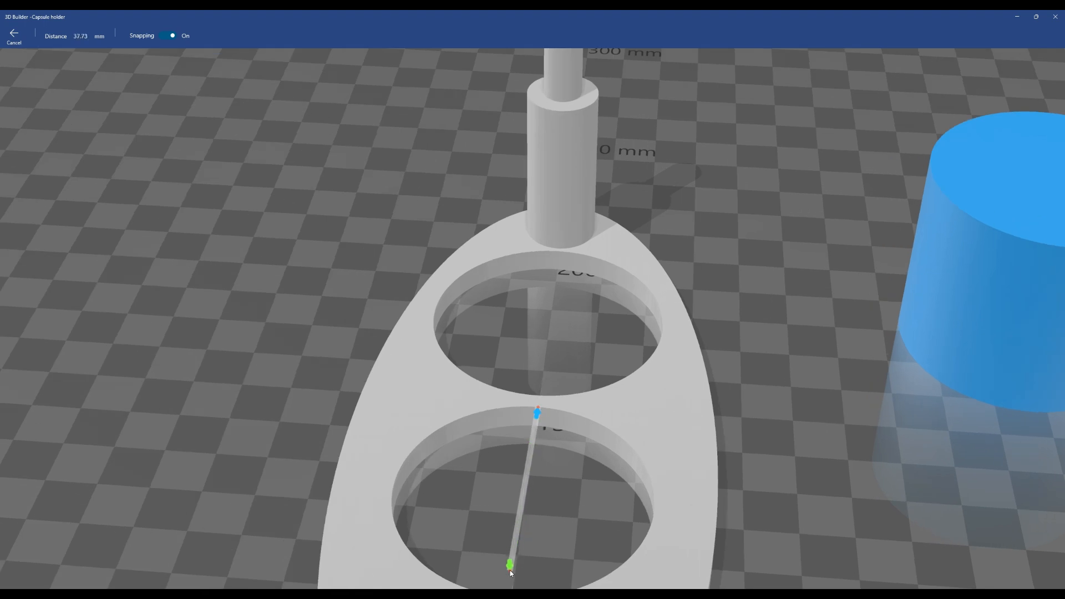
scroll(519, 527, down, 1)
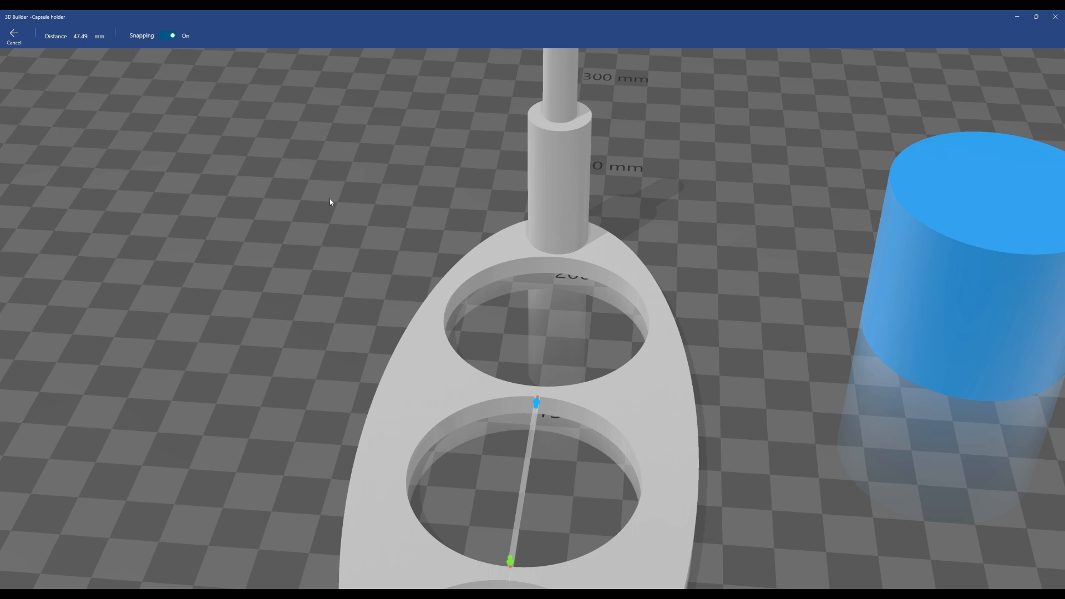
scroll(415, 328, down, 3)
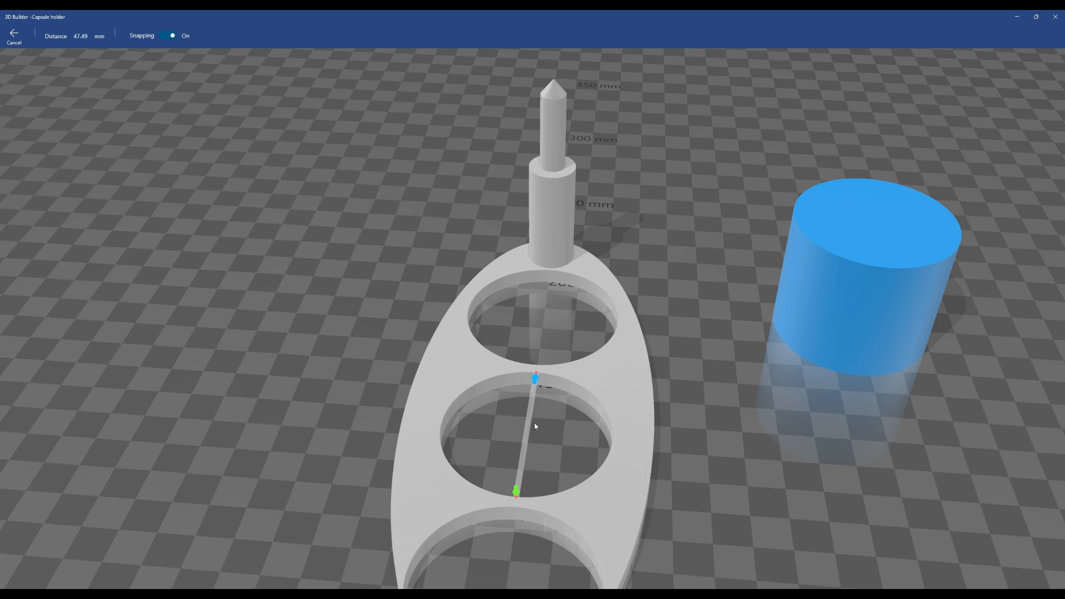
click(683, 338)
click(725, 375)
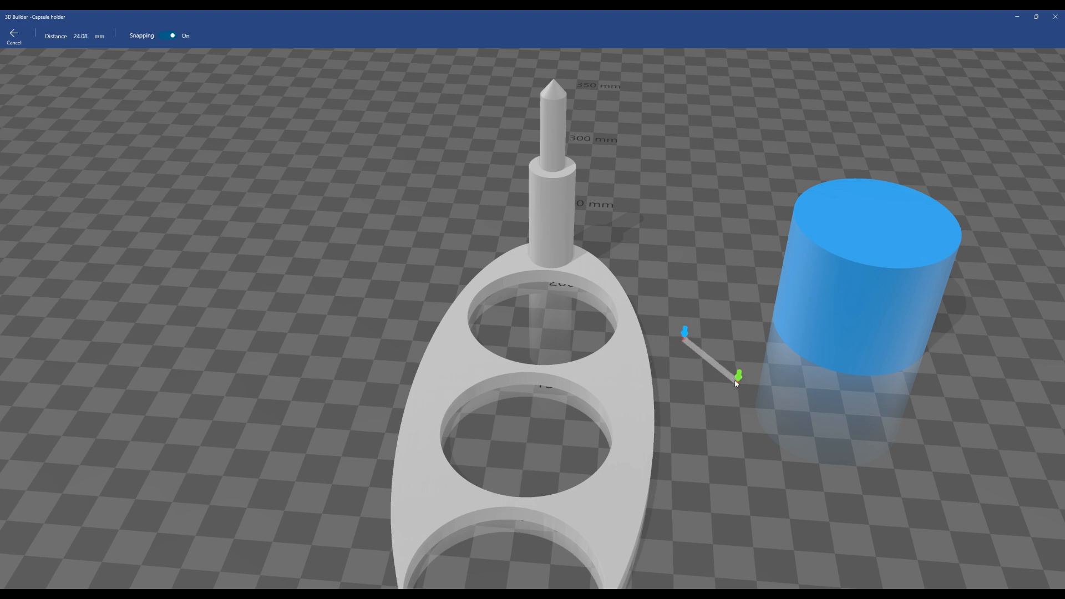
click(15, 44)
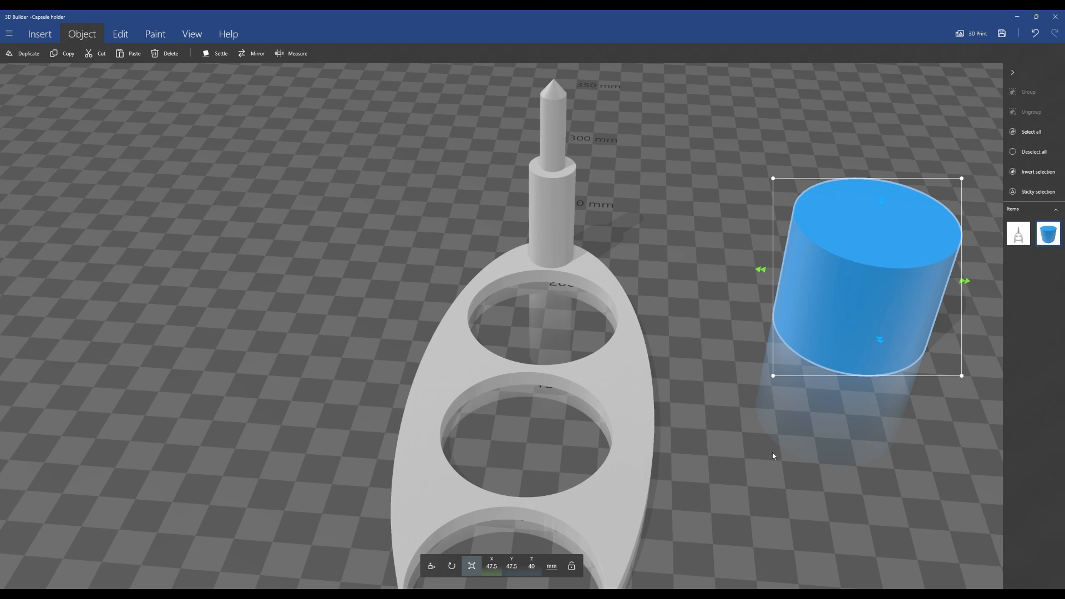
Scale the cylinder's X and Y dimensions to 47.7 mm each
scroll(778, 438, down, 1)
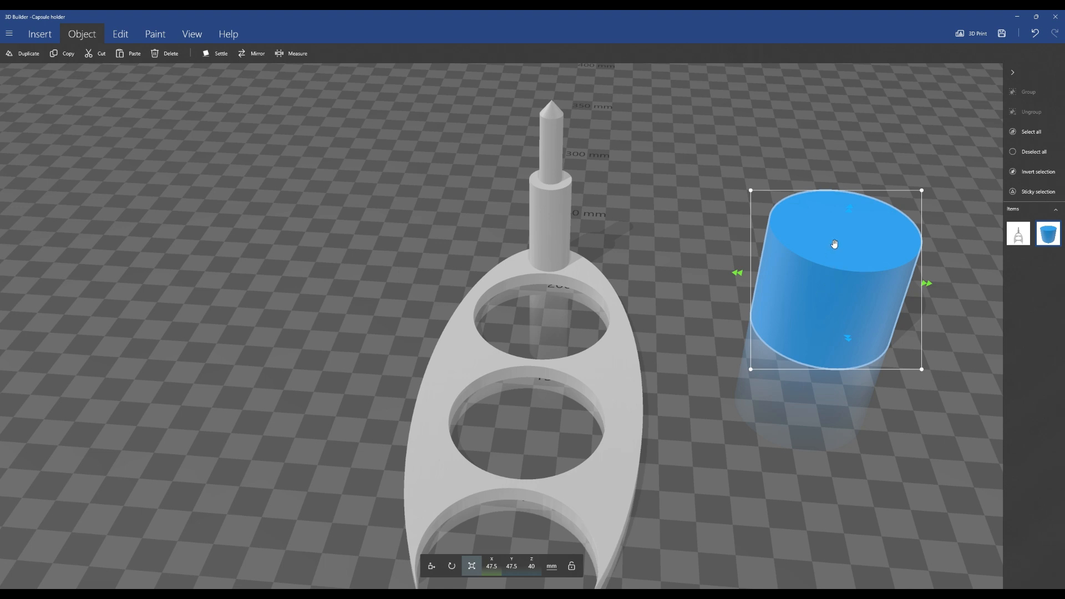
click(496, 572)
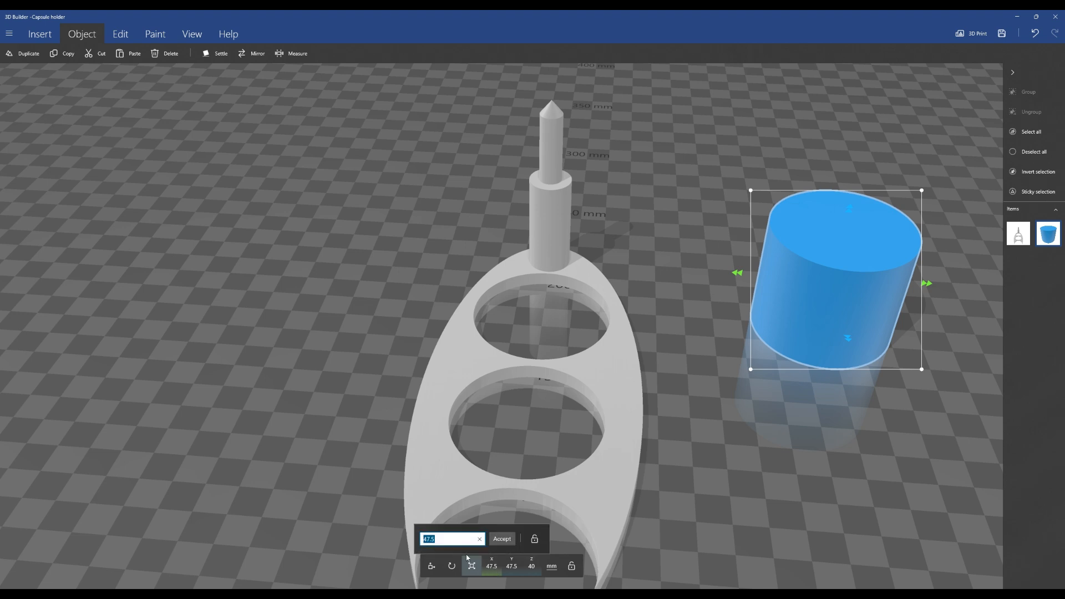
click(448, 544)
key(BackSpace)
text(7)
click(502, 539)
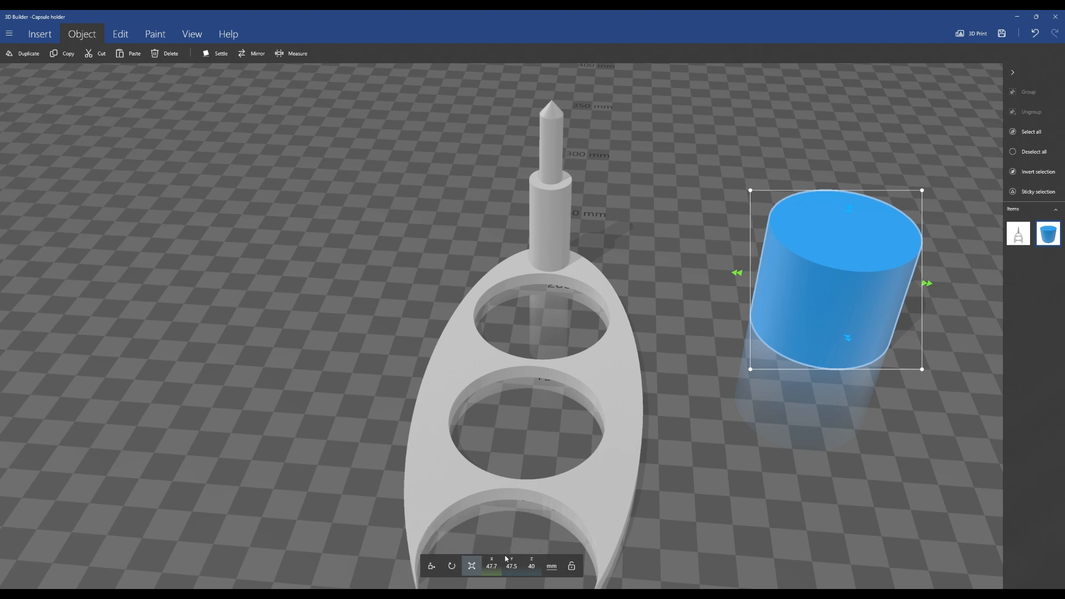
click(511, 570)
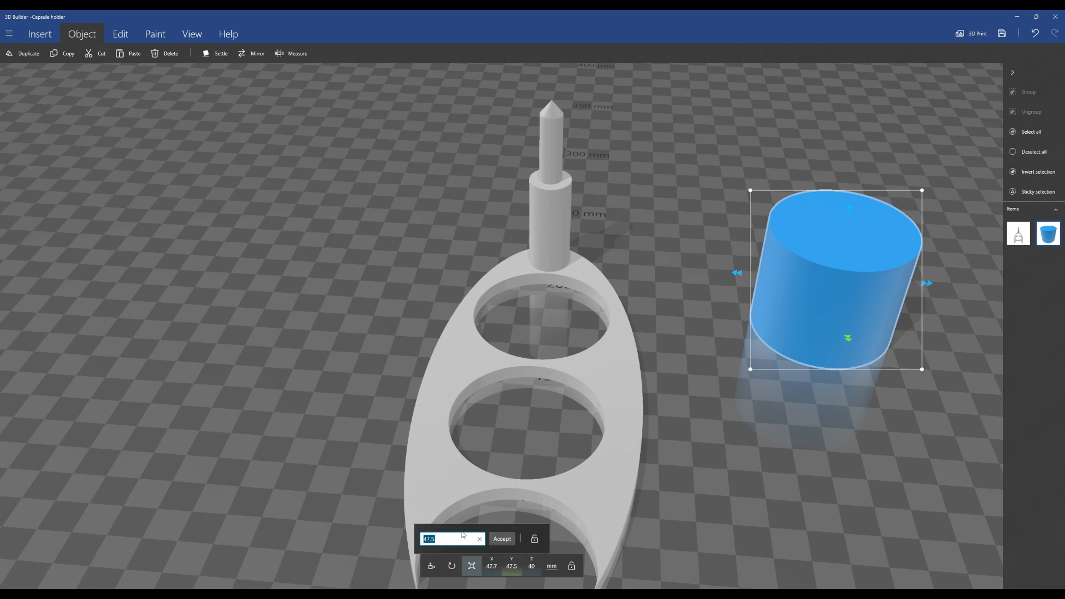
click(463, 536)
key(BackSpace)
text(7)
click(501, 539)
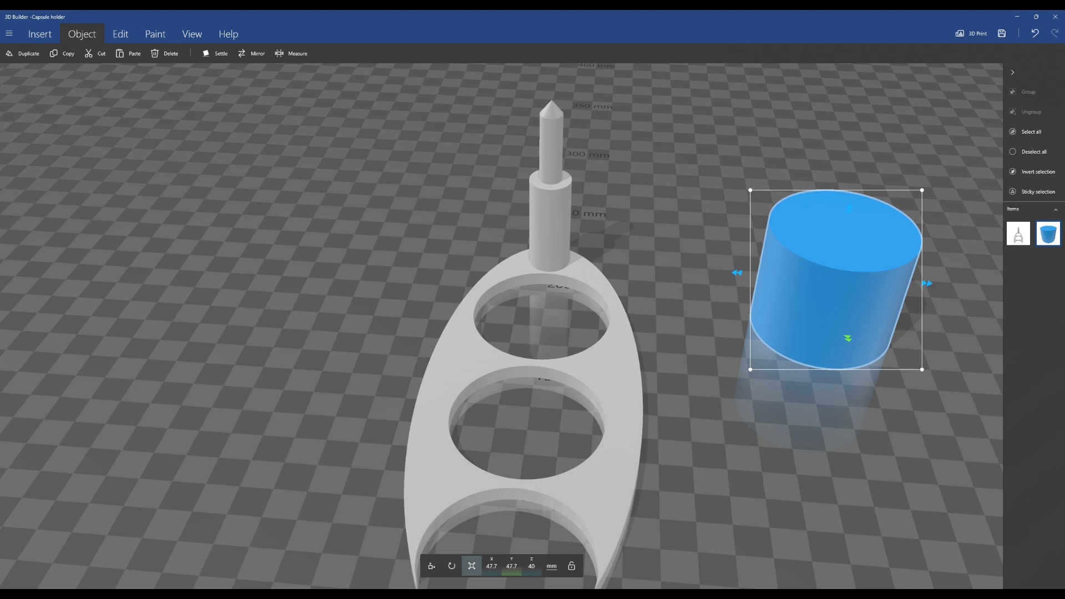
Move the cylinder down into the upper hole at X 0, about Y 180.6 mm and Z 8.7 mm, and set a duplicate aside
click(431, 566)
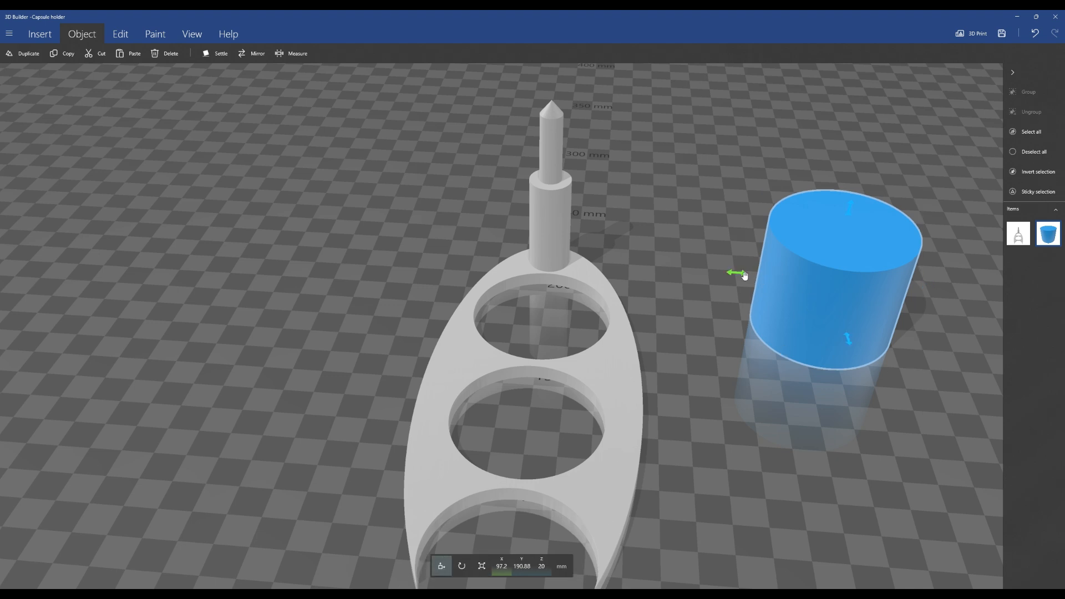
drag(738, 273, 456, 265)
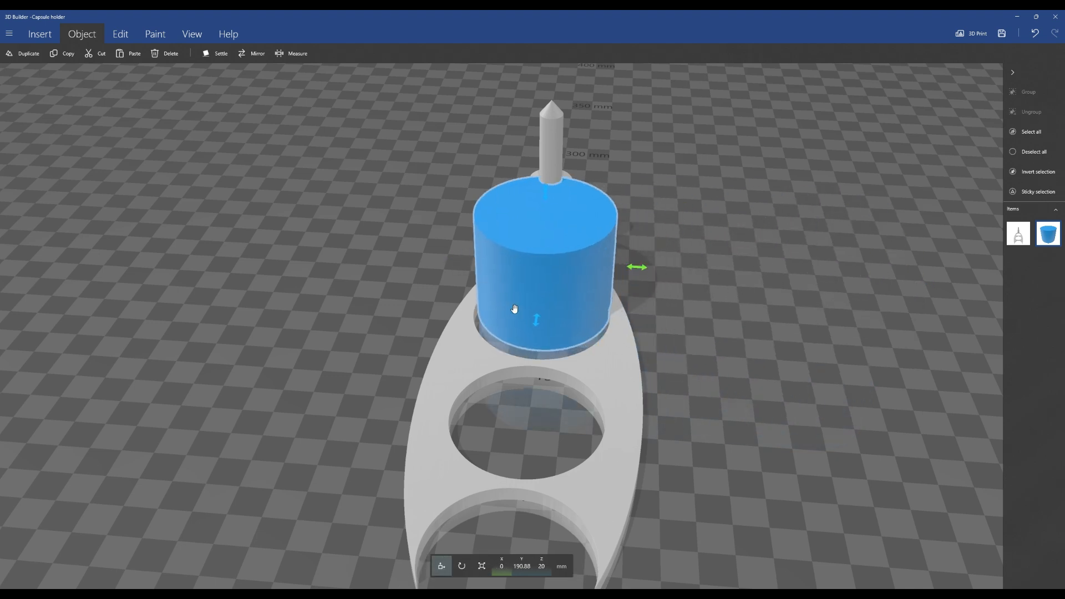
drag(545, 194, 544, 223)
drag(536, 346, 535, 354)
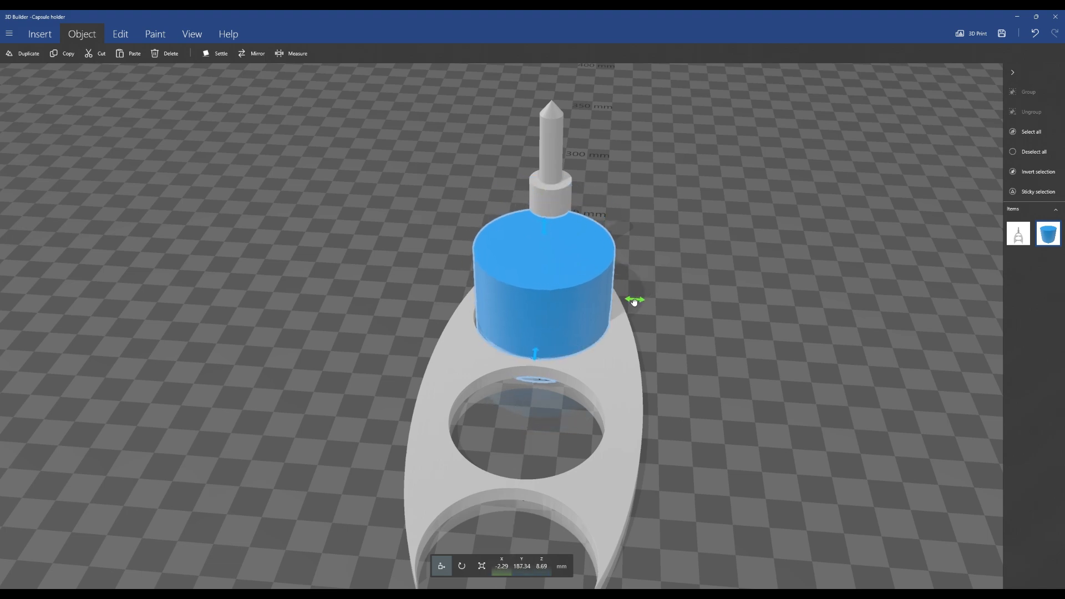
drag(735, 186, 728, 255)
drag(529, 344, 525, 371)
drag(722, 513, 688, 477)
drag(471, 385, 476, 384)
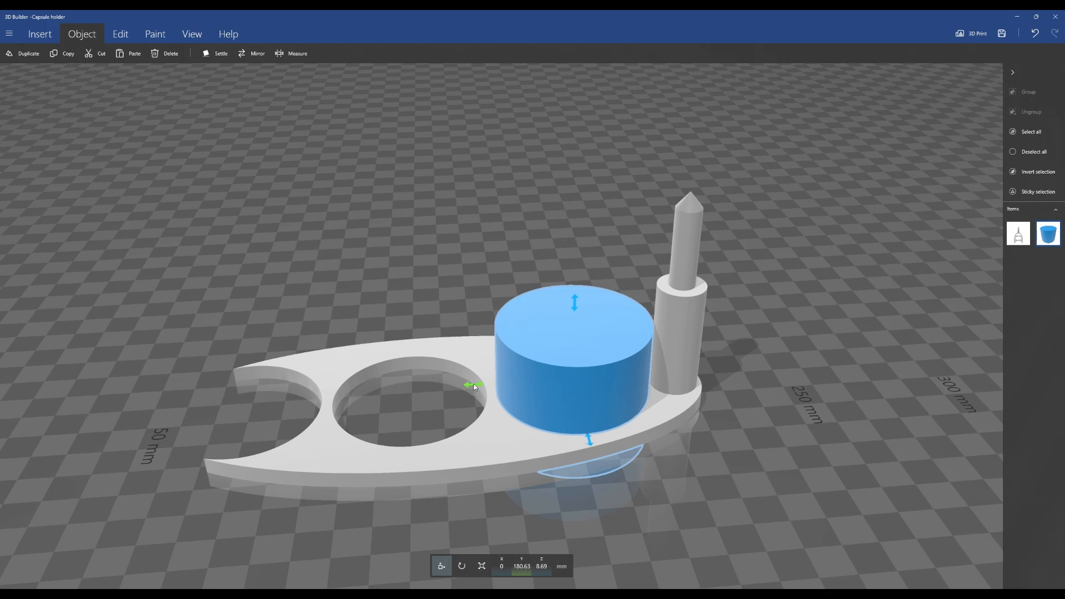
drag(590, 440, 590, 436)
key(ctrl+z)
drag(422, 310, 564, 190)
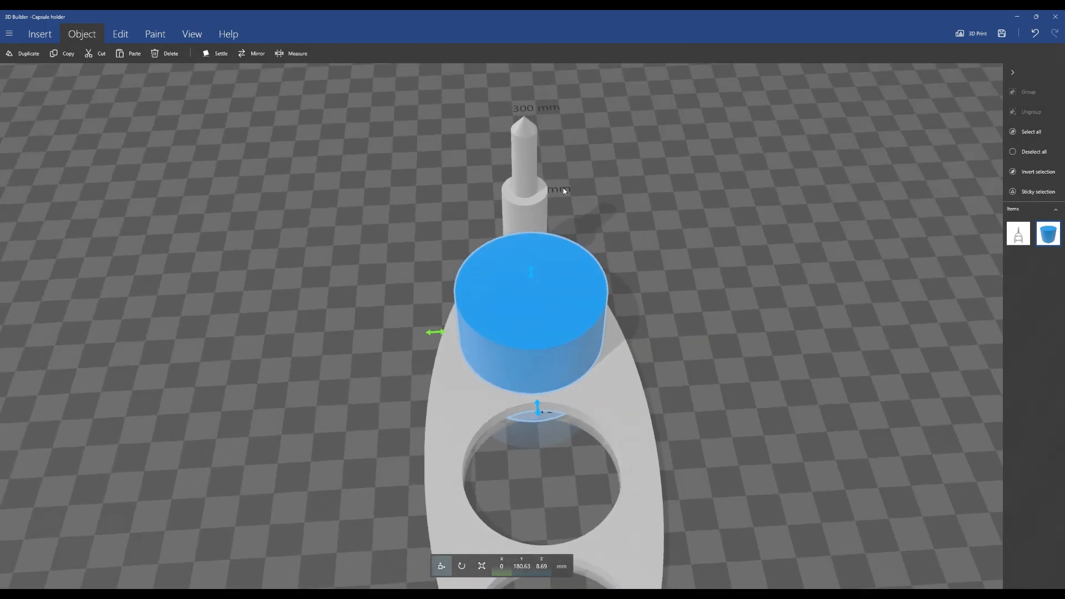
key(ctrl+d)
drag(468, 328, 282, 335)
Subtract the cylinder in the upper hole from the holder
drag(672, 304, 682, 402)
click(536, 264)
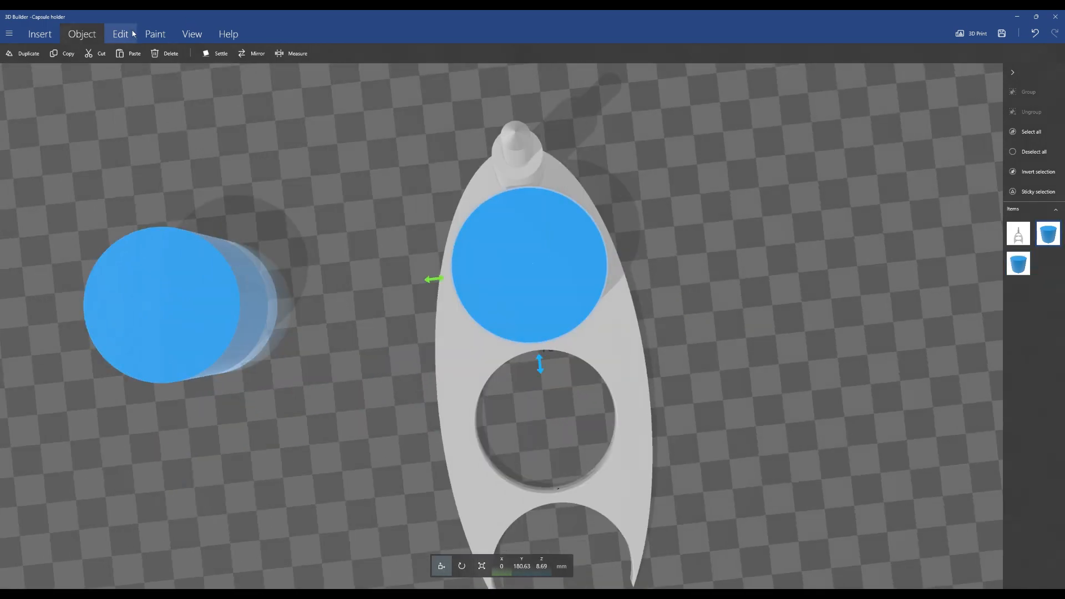
click(128, 34)
click(312, 54)
Move the duplicate cylinder into the middle hole of the holder, at X 0 and about Y 130 mm
drag(464, 209, 478, 294)
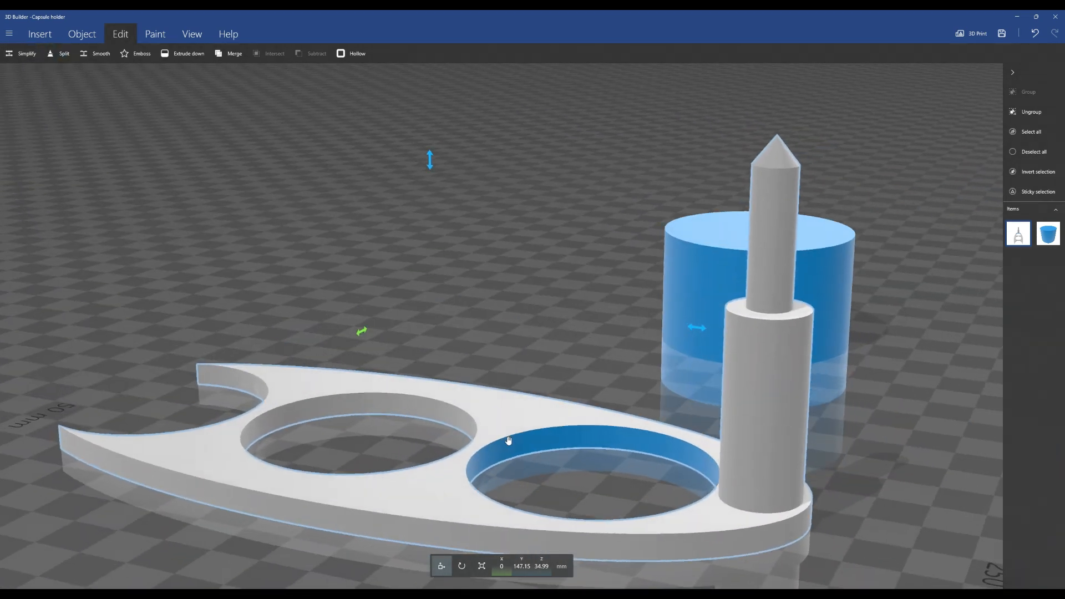
drag(492, 345, 890, 442)
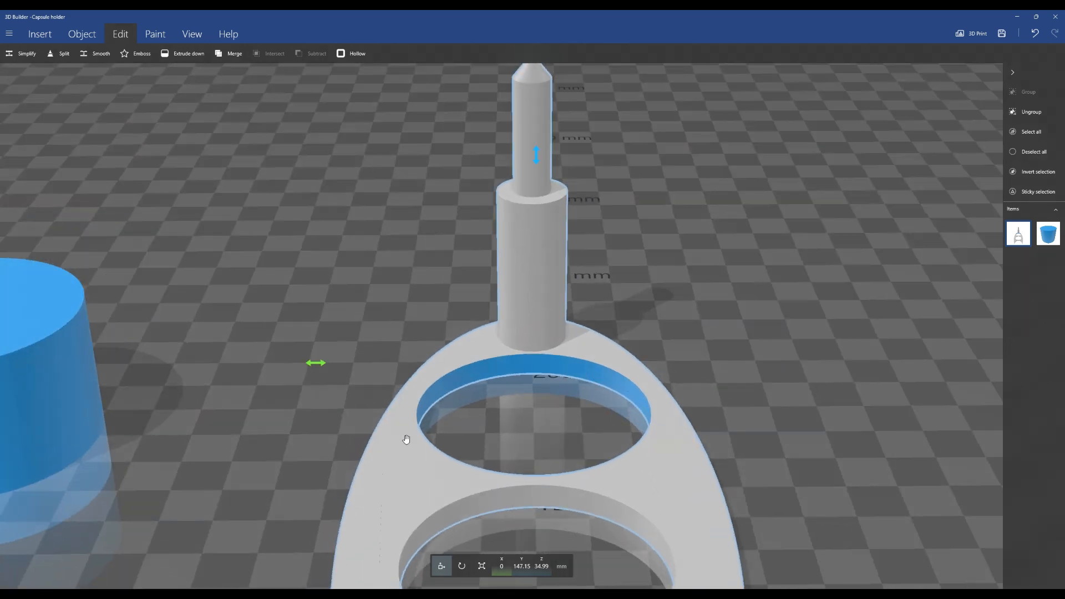
drag(734, 358, 731, 434)
scroll(740, 407, down, 4)
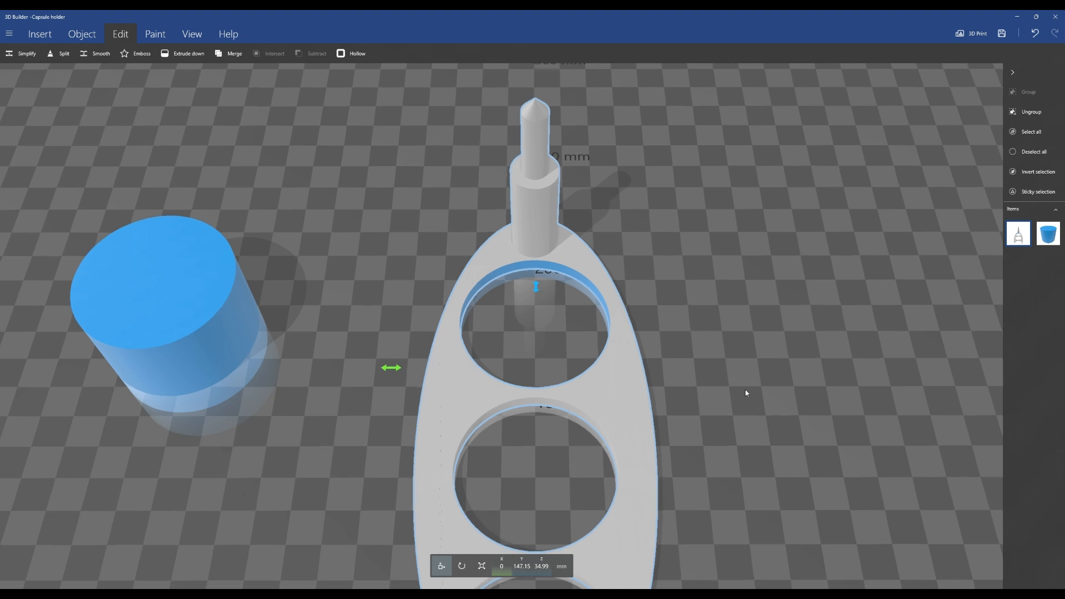
right_drag(745, 388, 744, 325)
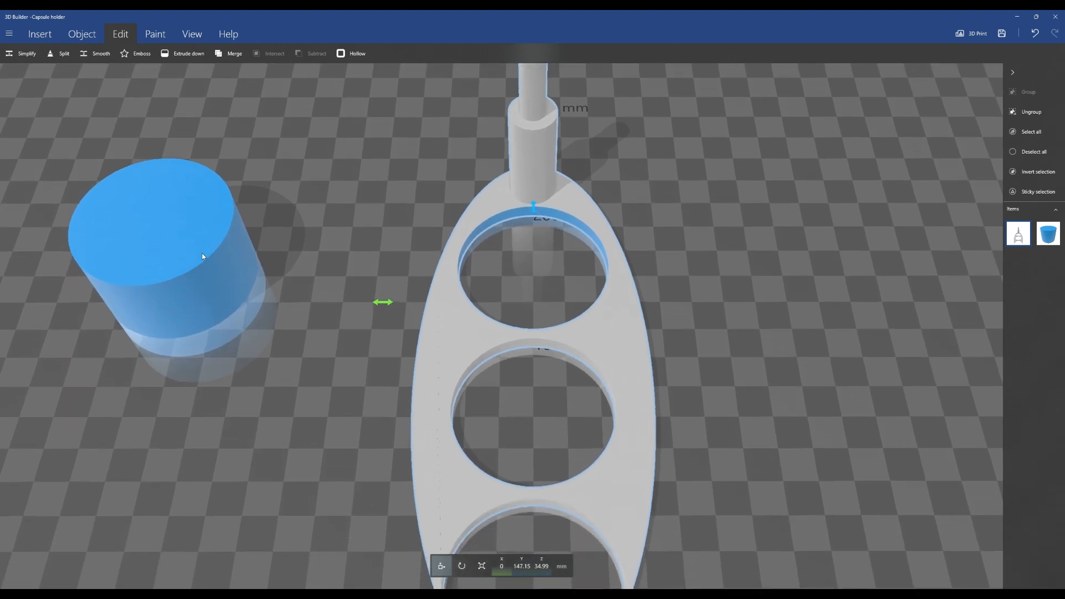
click(191, 254)
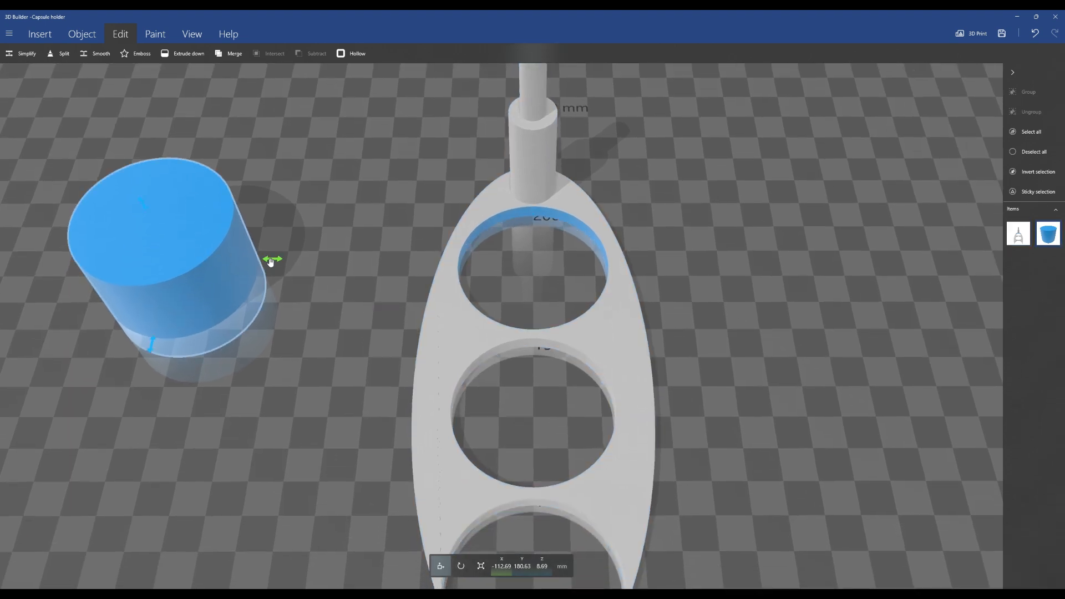
drag(269, 262, 626, 285)
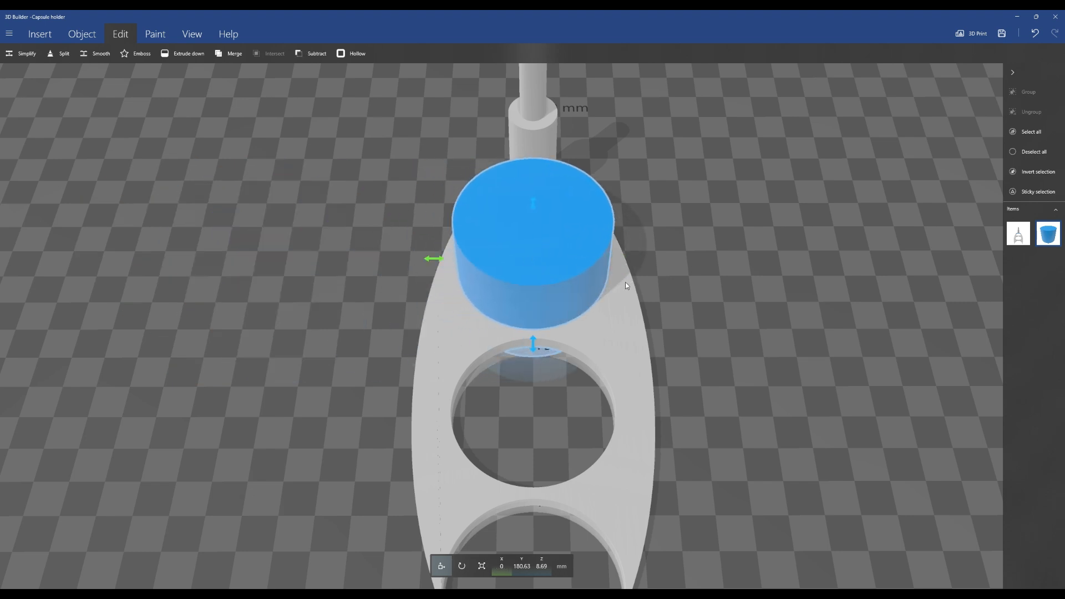
right_drag(540, 342, 614, 395)
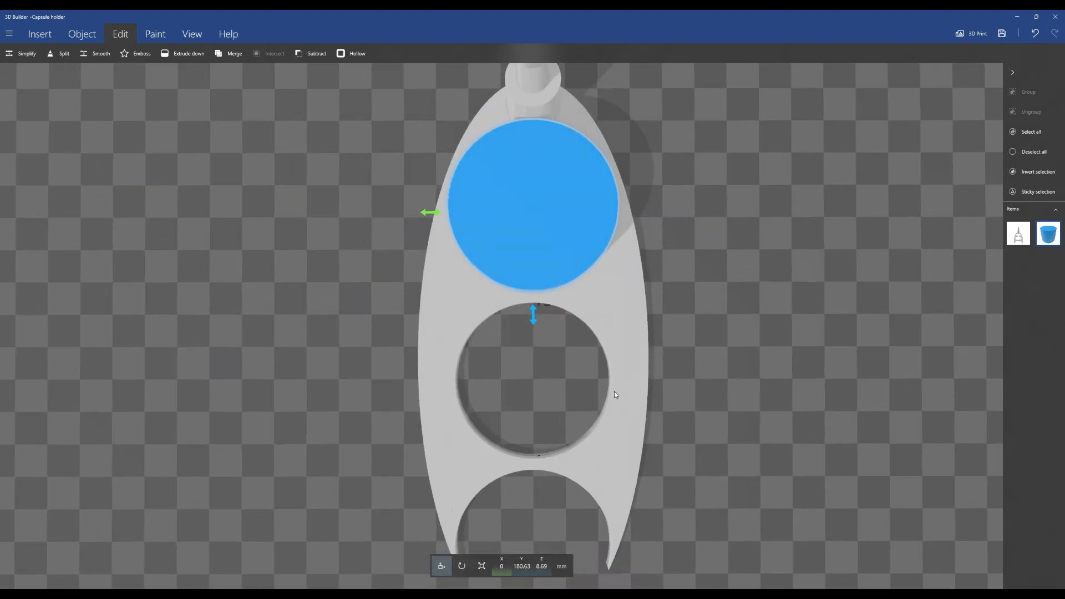
drag(531, 315, 520, 483)
right_drag(554, 478, 722, 266)
drag(722, 266, 538, 407)
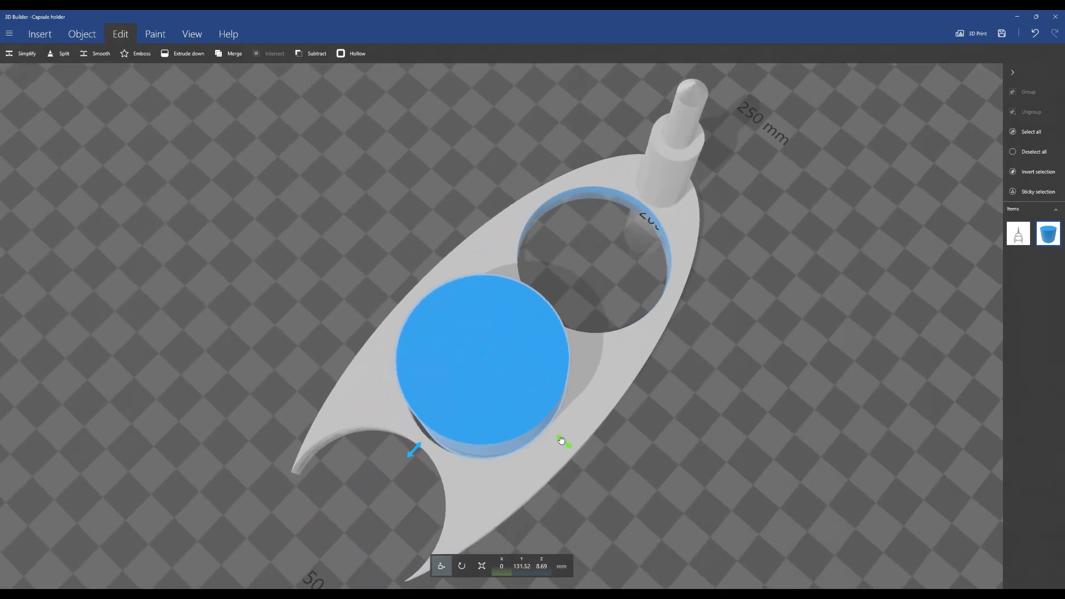
drag(564, 442, 562, 441)
drag(416, 445, 408, 454)
right_drag(382, 328, 432, 405)
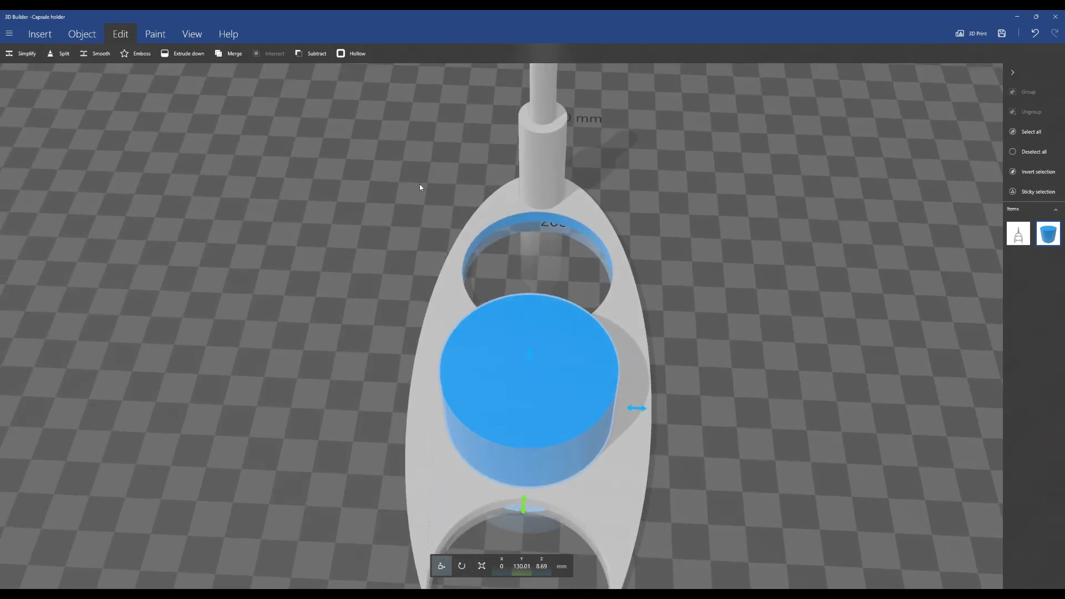
Subtract the cylinder in the middle hole from the holder, orbit around it, and undo the subtraction
click(310, 54)
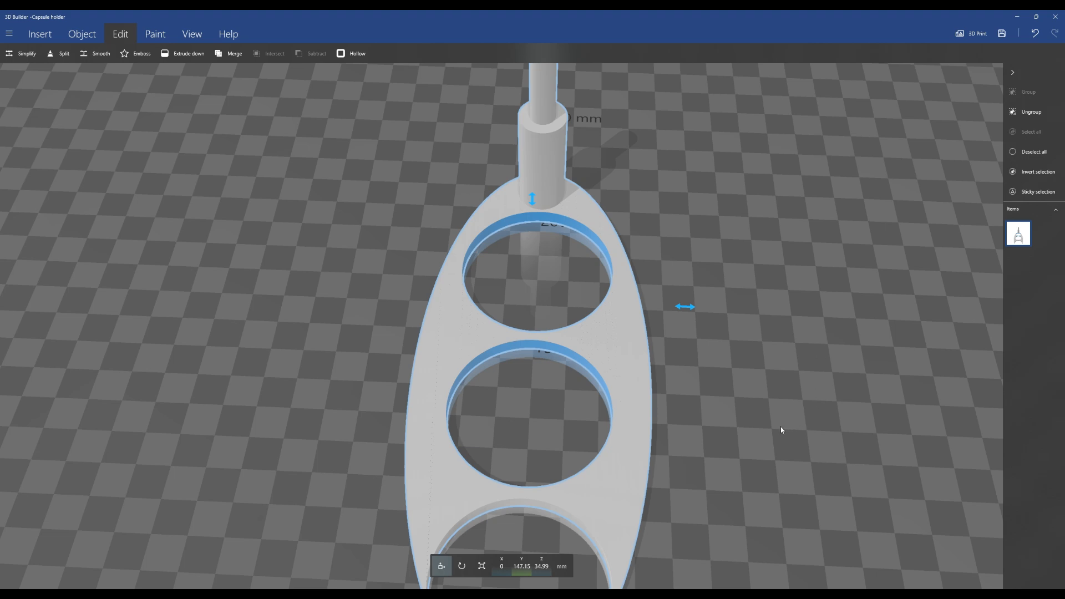
right_drag(782, 430, 223, 354)
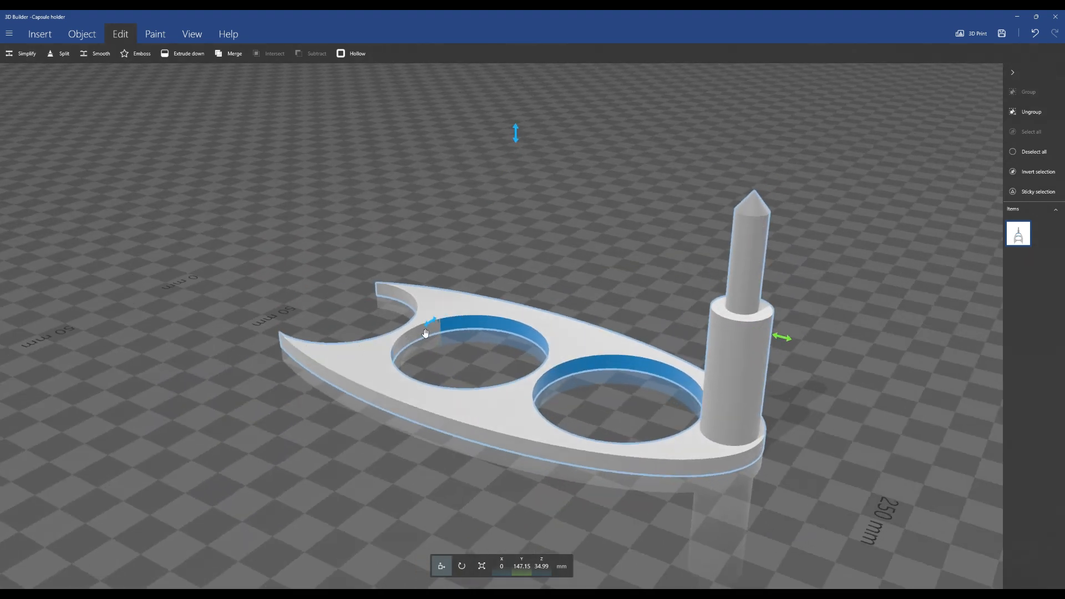
right_drag(430, 334, 358, 276)
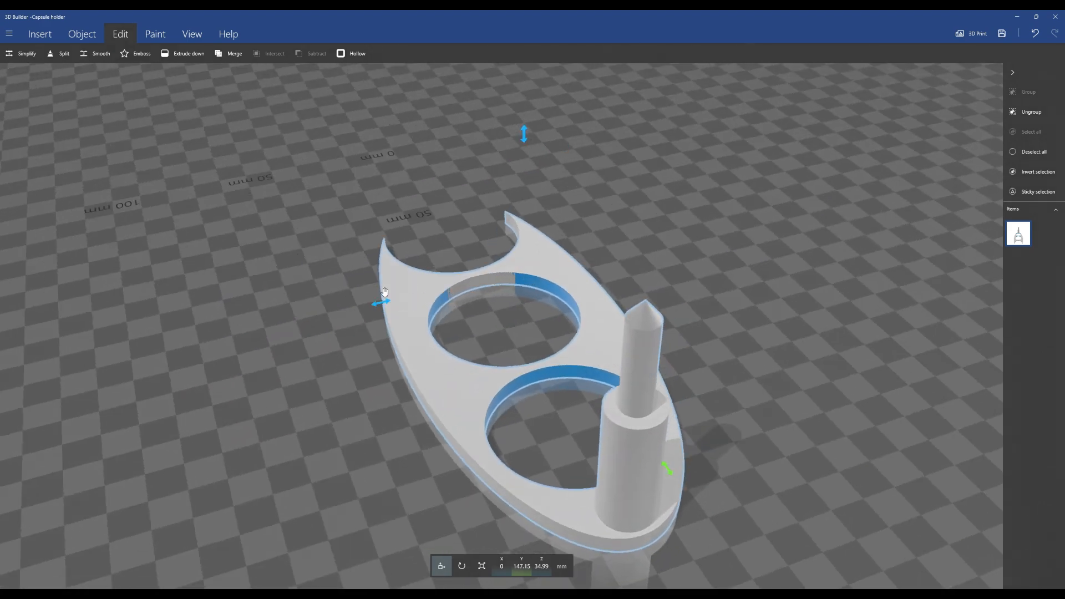
right_drag(387, 295, 386, 425)
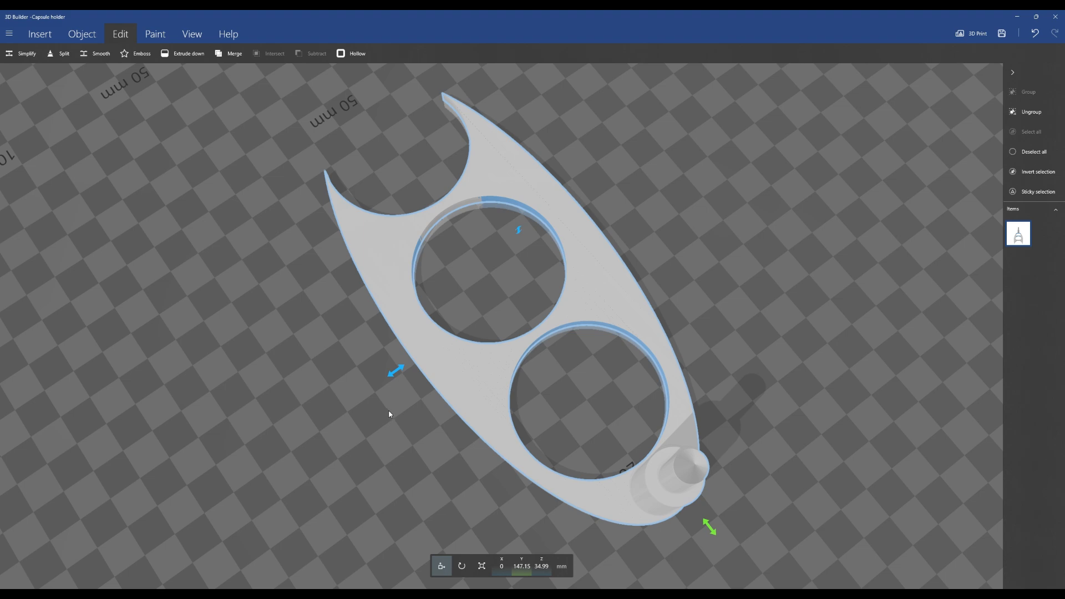
key(ctrl+z)
Subtract the cylinder in the middle hole from the holder again
right_drag(488, 286, 435, 378)
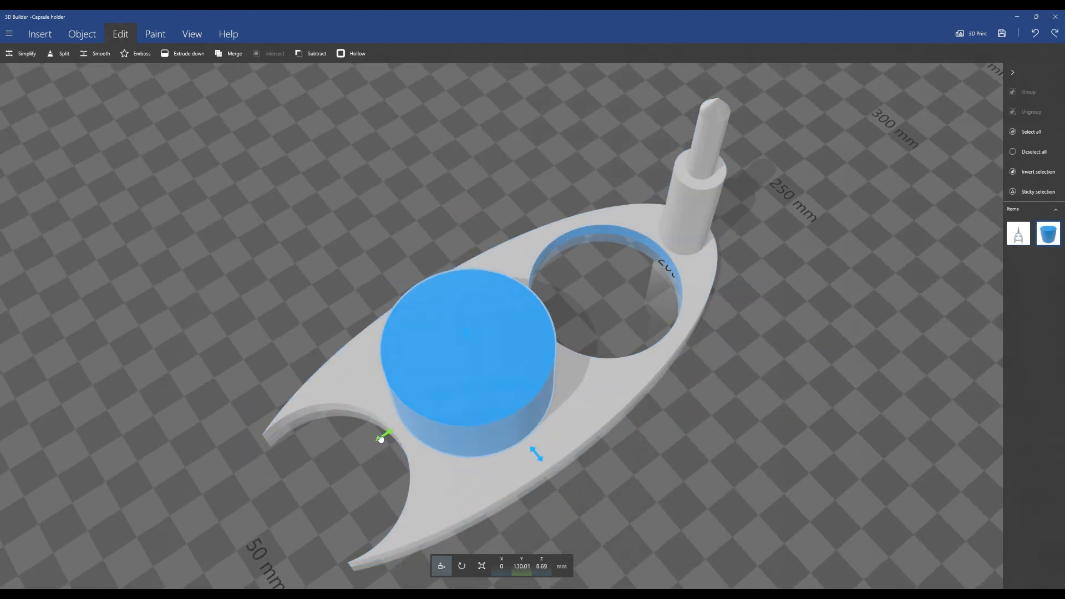
drag(380, 439, 371, 434)
right_drag(371, 434, 387, 348)
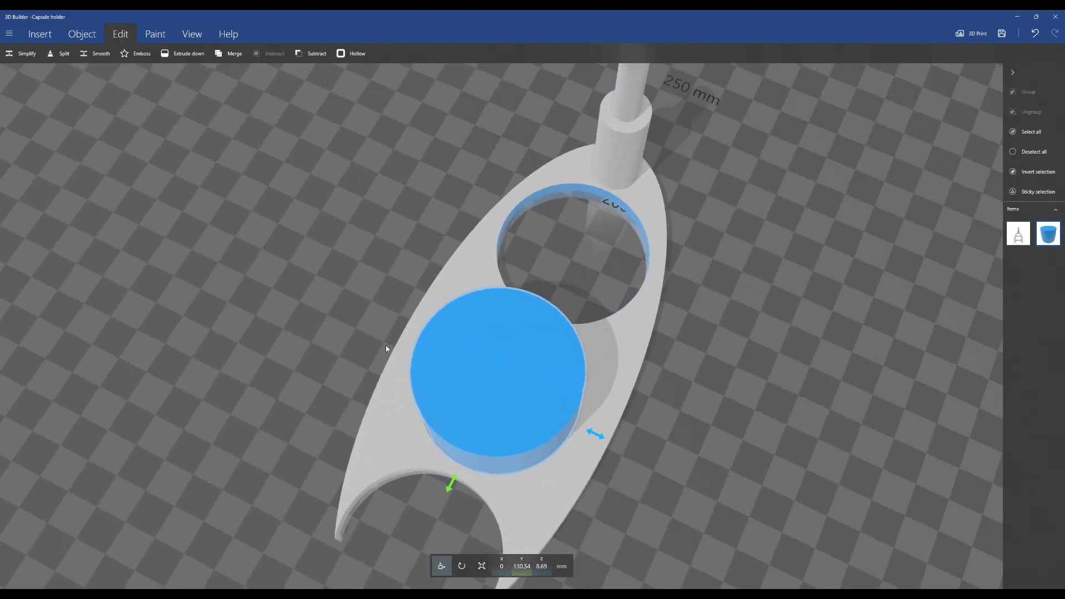
drag(596, 434, 591, 431)
key(ctrl+z)
drag(452, 483, 447, 489)
drag(433, 471, 821, 388)
click(317, 54)
Orbit around the holder to inspect the cut holes from several angles
drag(757, 406, 370, 324)
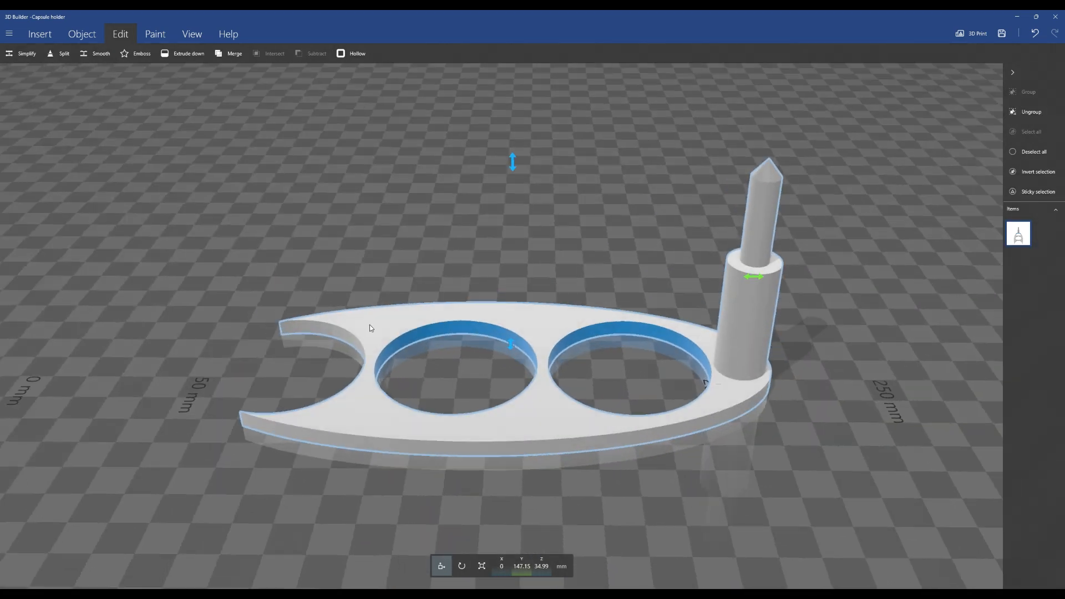
right_drag(371, 328, 76, 316)
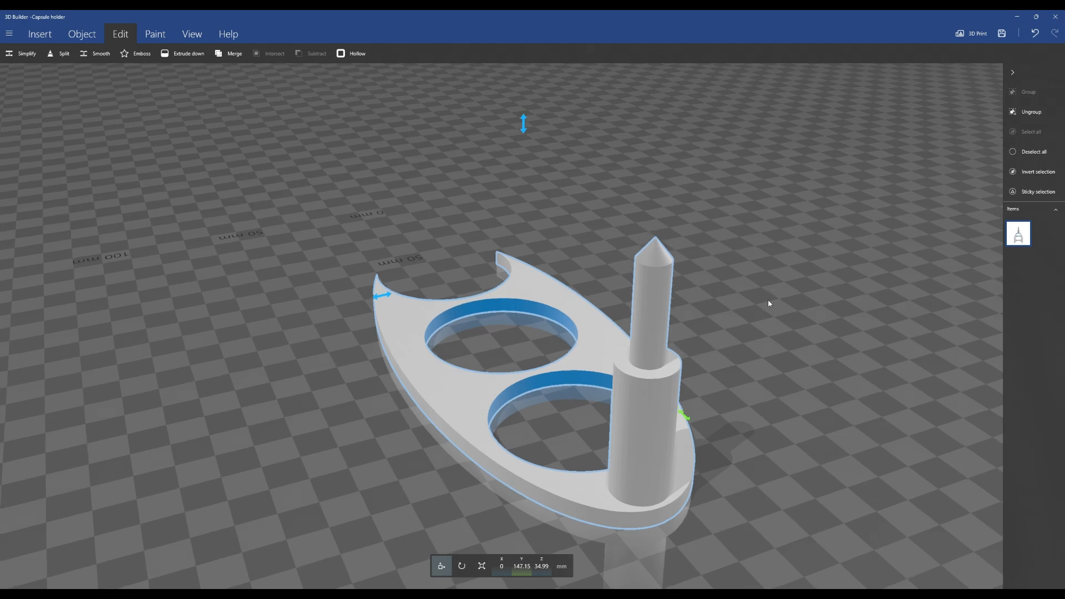
drag(769, 304, 482, 335)
drag(953, 251, 656, 316)
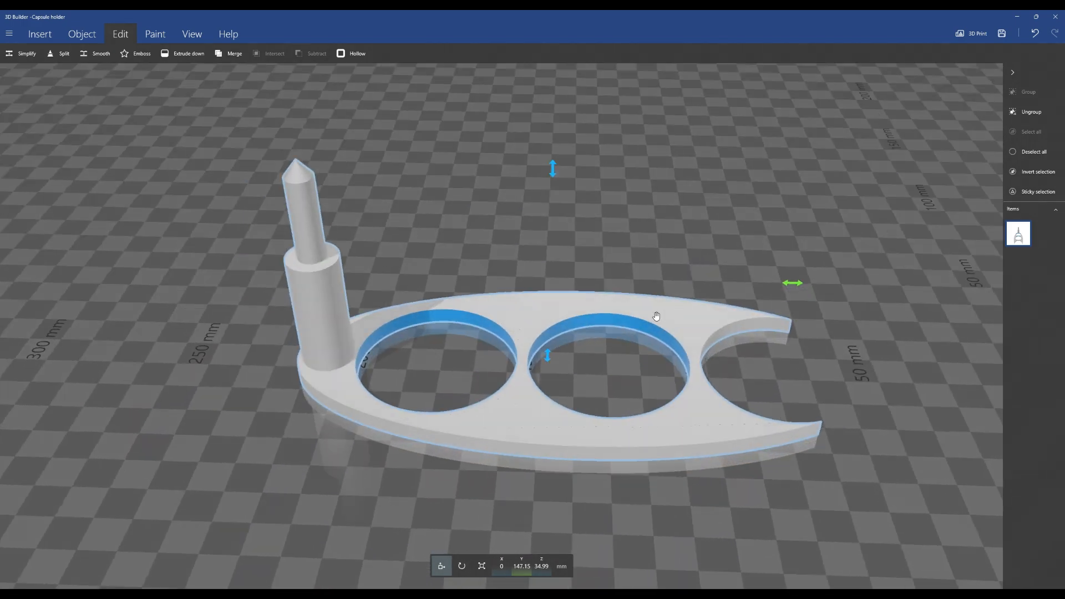
drag(767, 236, 311, 286)
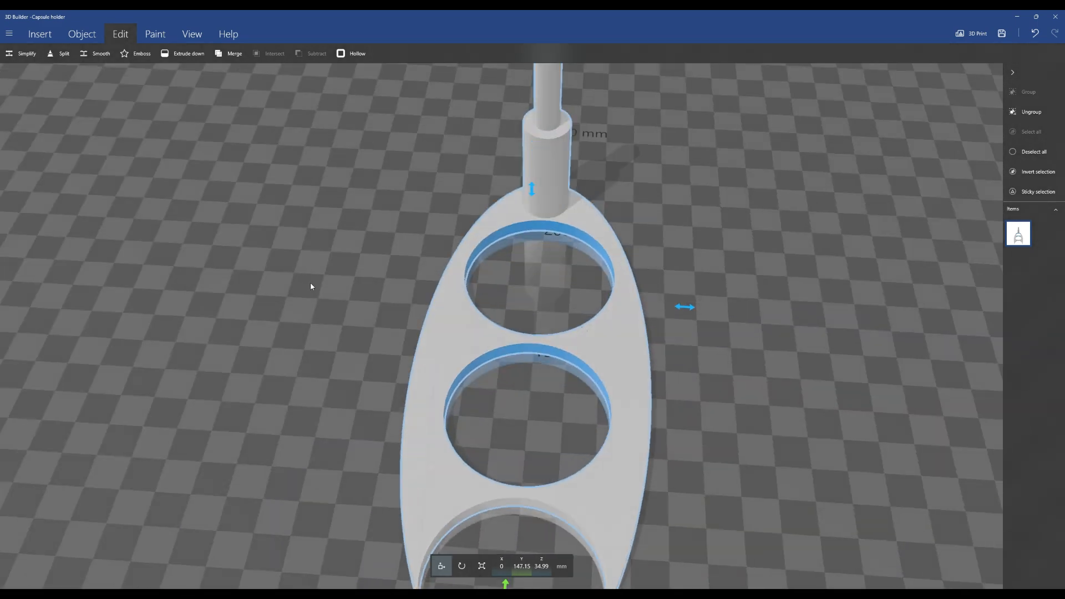
drag(641, 301, 724, 261)
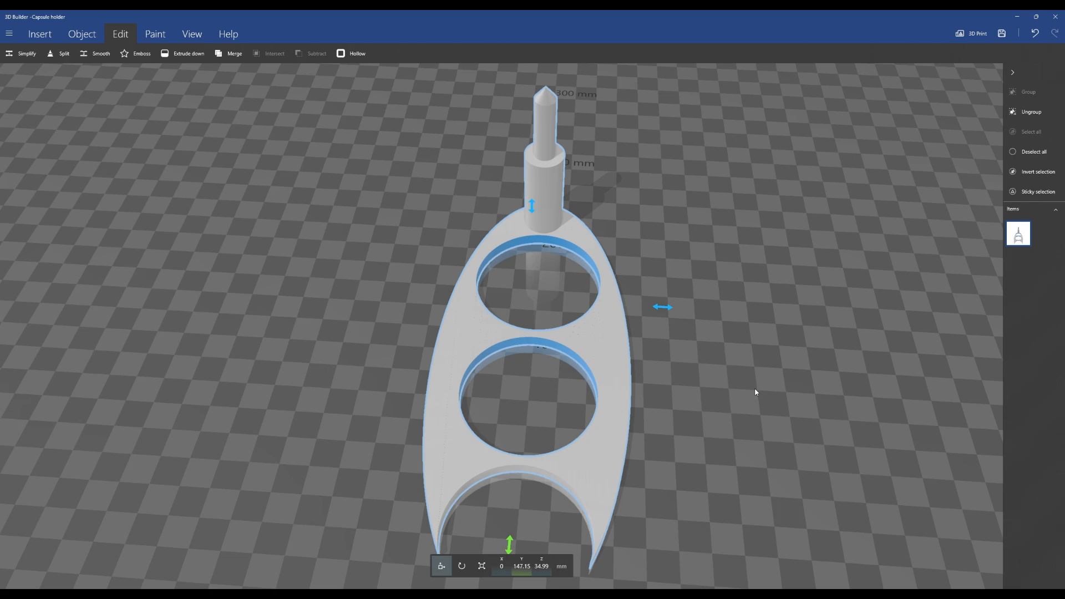
drag(755, 392, 673, 268)
scroll(571, 375, up, 3)
drag(731, 350, 743, 387)
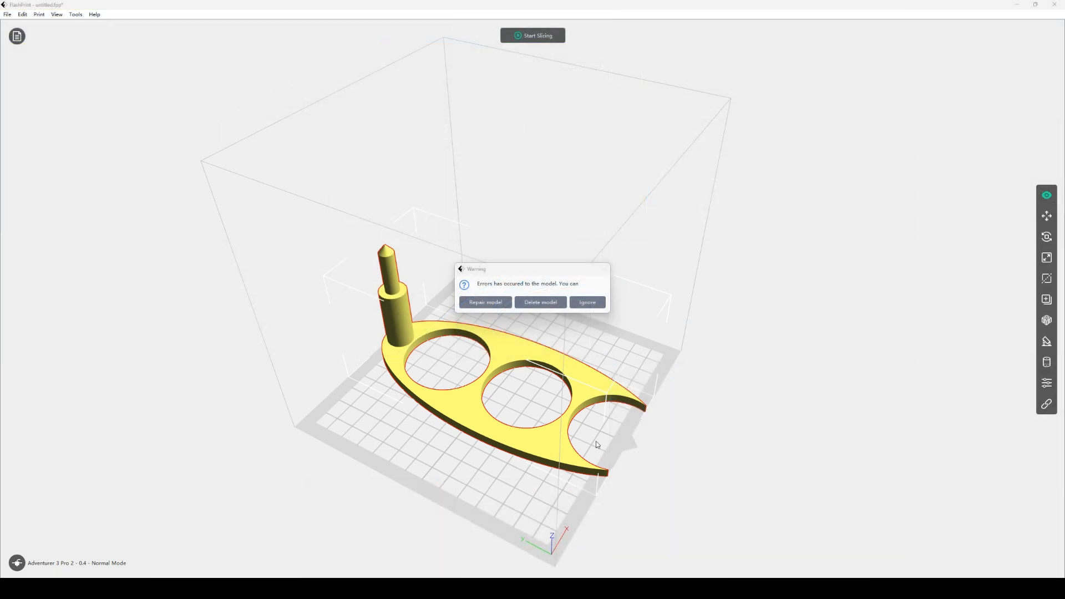
Switch to FlashPrint and repair the imported holder model
click(490, 306)
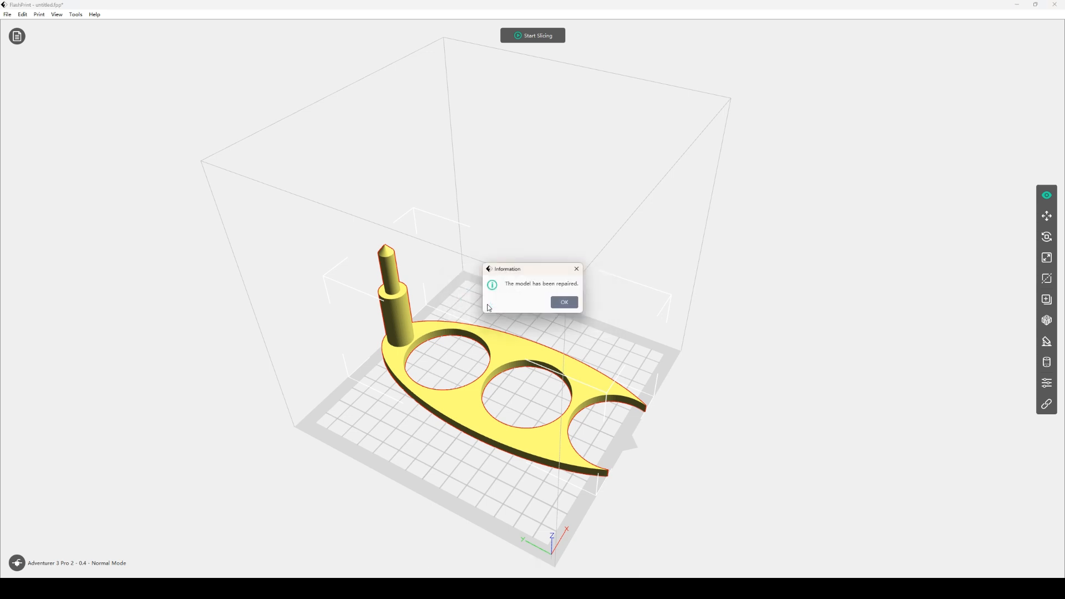
click(575, 304)
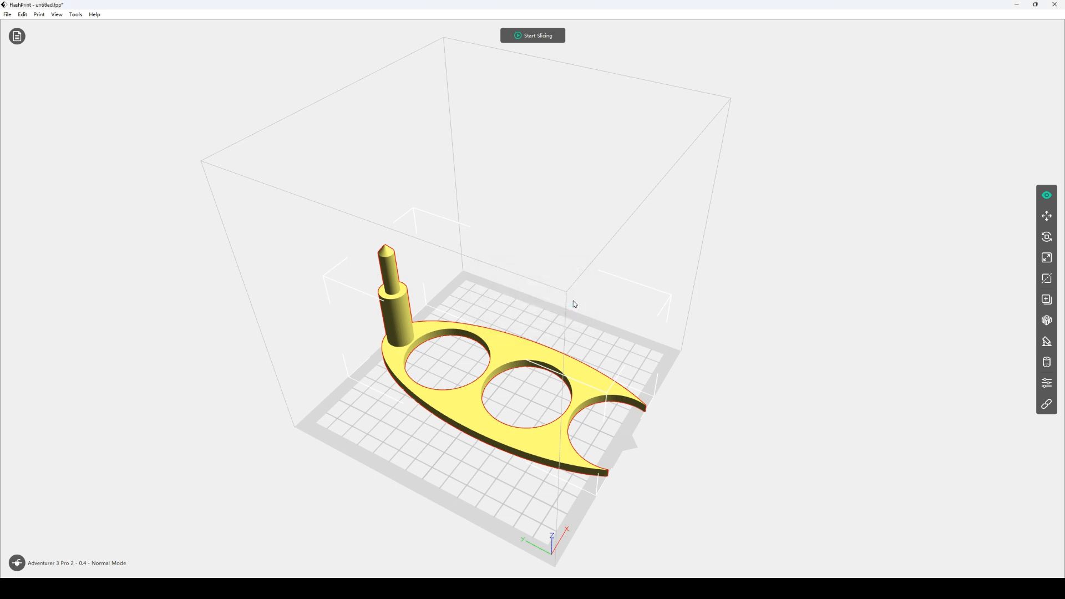
right_drag(706, 367, 688, 369)
drag(686, 366, 676, 346)
right_drag(694, 347, 678, 326)
drag(680, 330, 693, 347)
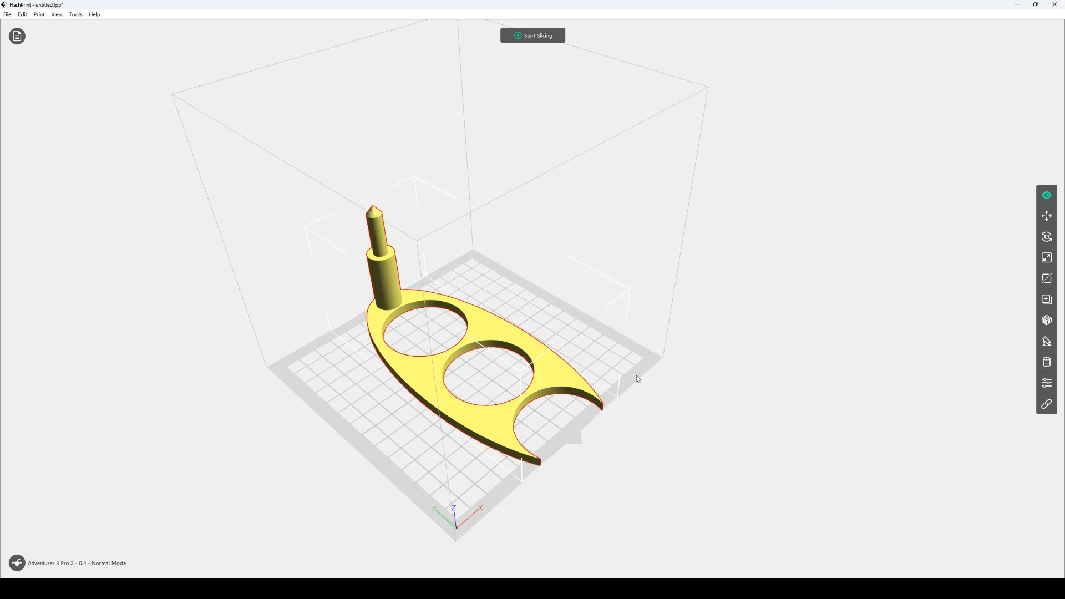
mouse_move(681, 377)
mouse_down()
mouse_move(666, 397)
mouse_move(661, 373)
mouse_move(682, 373)
mouse_move(690, 390)
mouse_up()
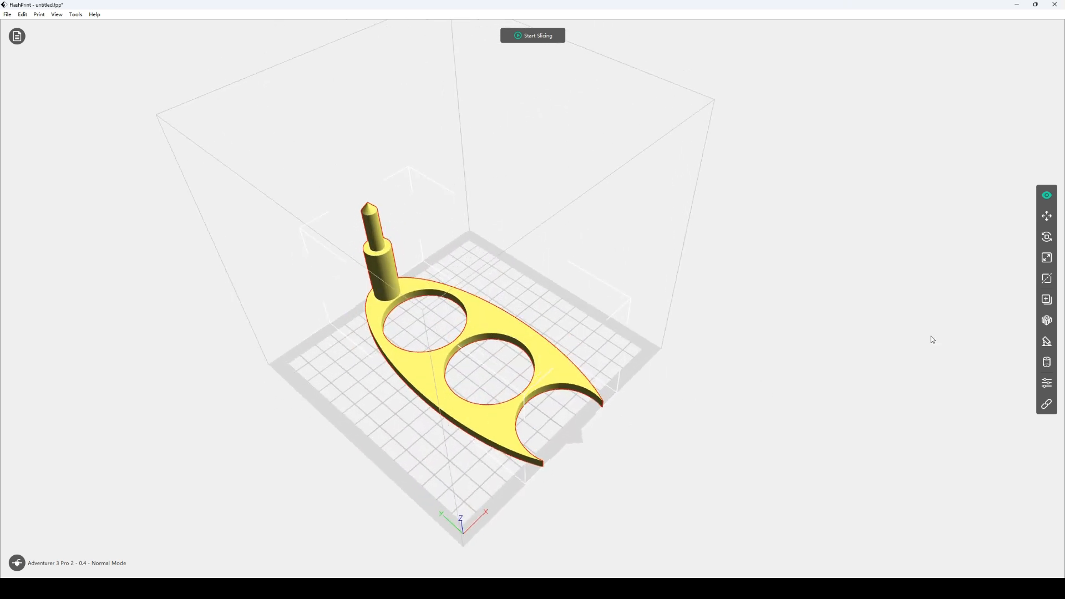
Open the Rotate tool and check the holder's rotation from above
click(1048, 238)
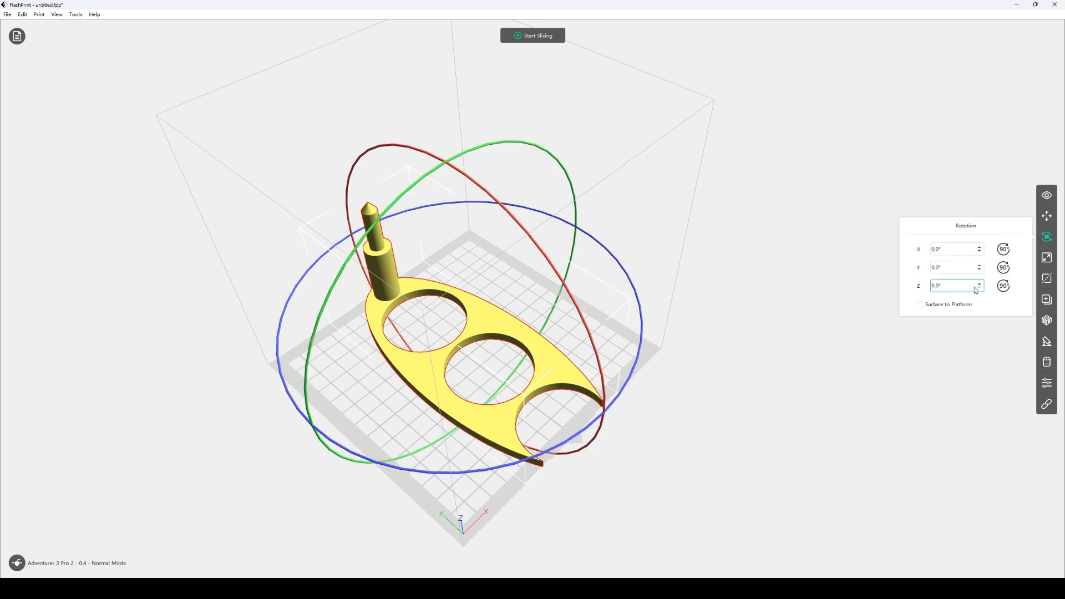
right_drag(819, 378, 818, 363)
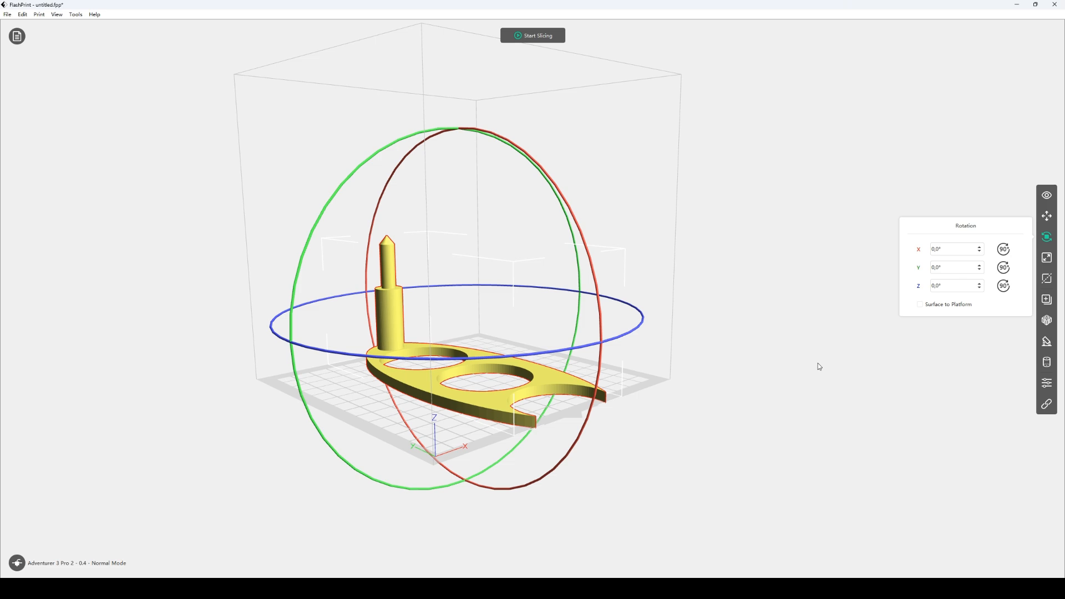
click(968, 289)
key(Return)
drag(740, 328, 740, 266)
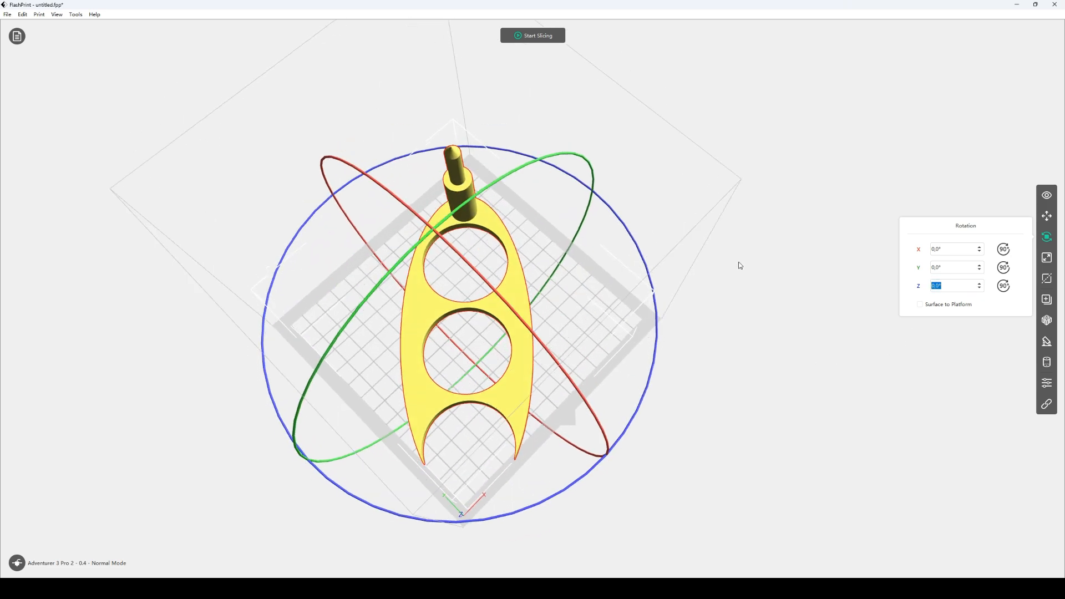
right_drag(740, 265, 741, 270)
click(980, 288)
click(980, 288)
Move the holder on the platform to X -0.42 mm and Y -0.81 mm
click(1047, 217)
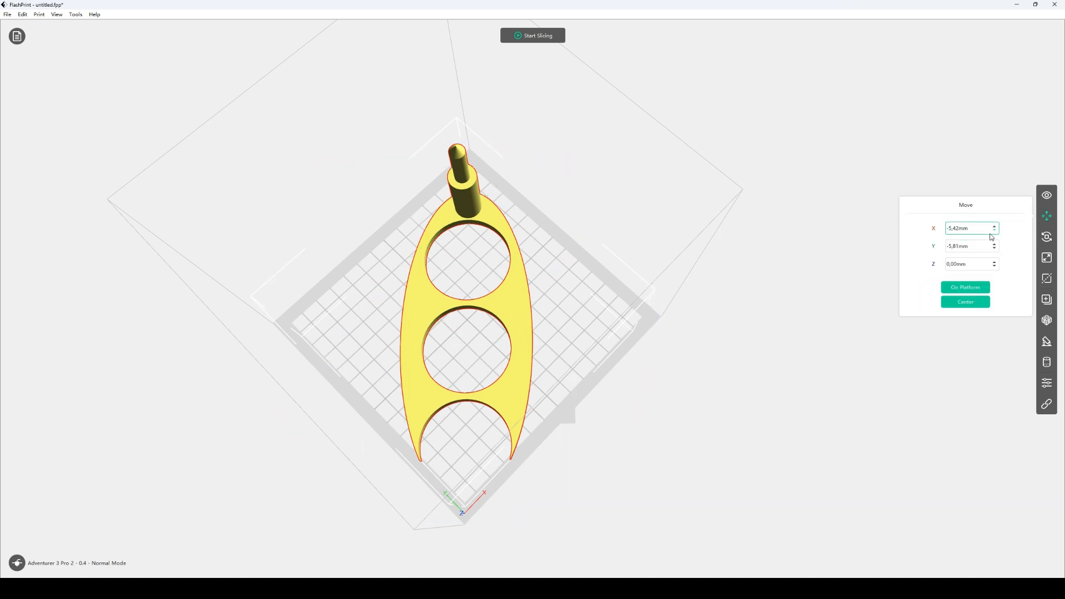
click(995, 228)
click(995, 227)
click(995, 227)
click(996, 245)
click(995, 244)
click(996, 245)
click(996, 245)
click(996, 244)
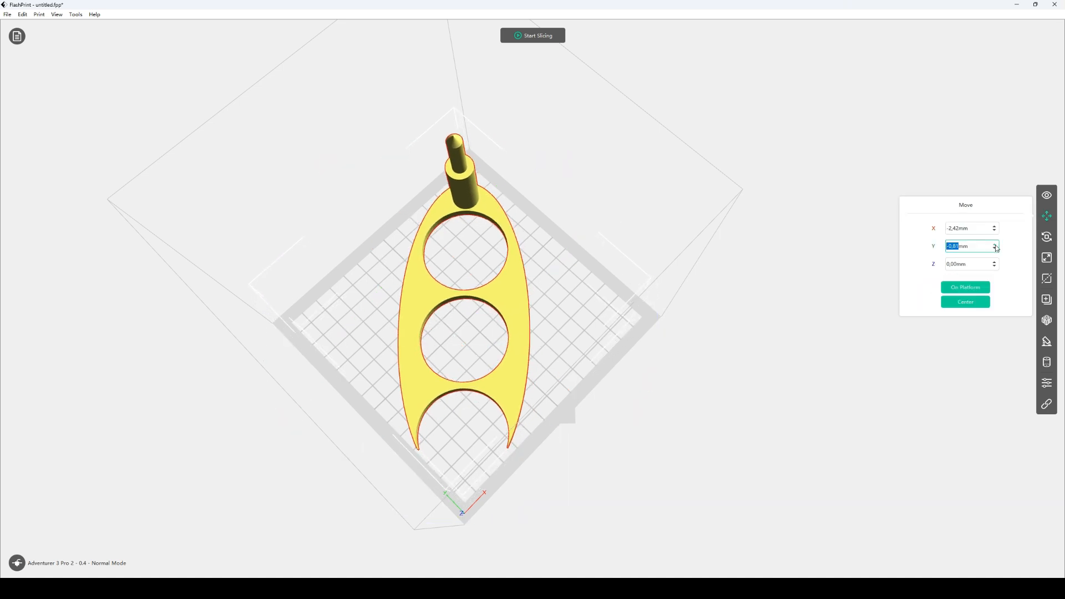
click(995, 227)
click(995, 227)
Start slicing and open the Cooling settings of the Slice dialog
drag(749, 278, 687, 354)
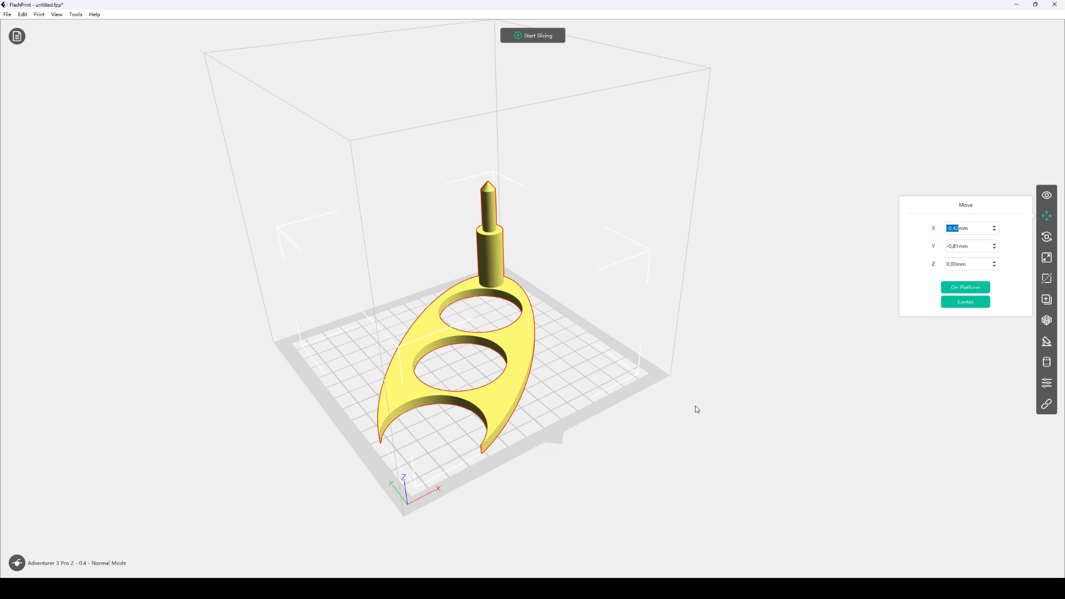
click(536, 36)
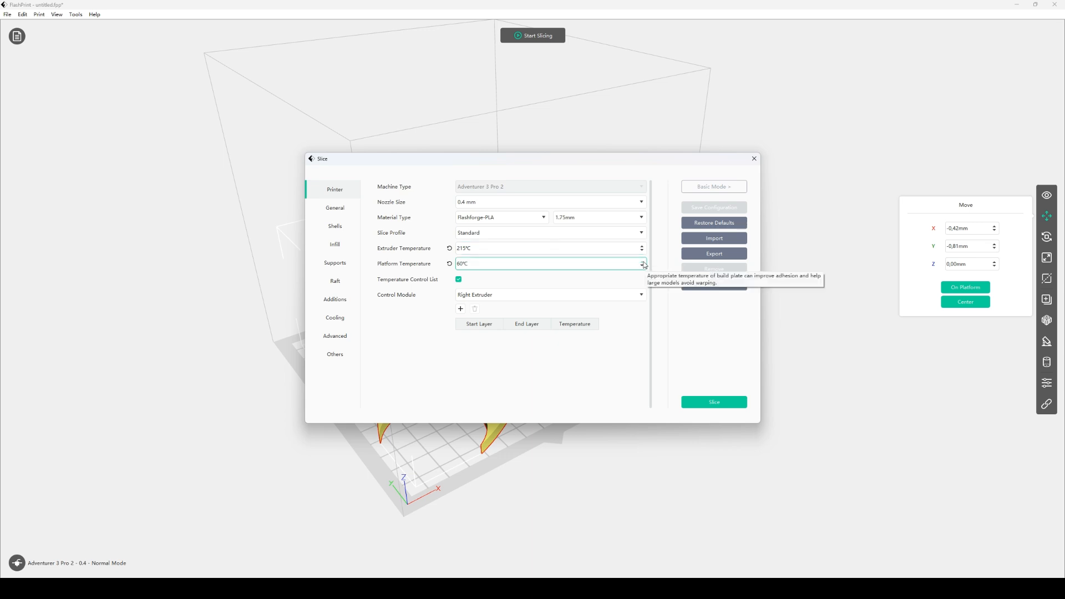
click(643, 261)
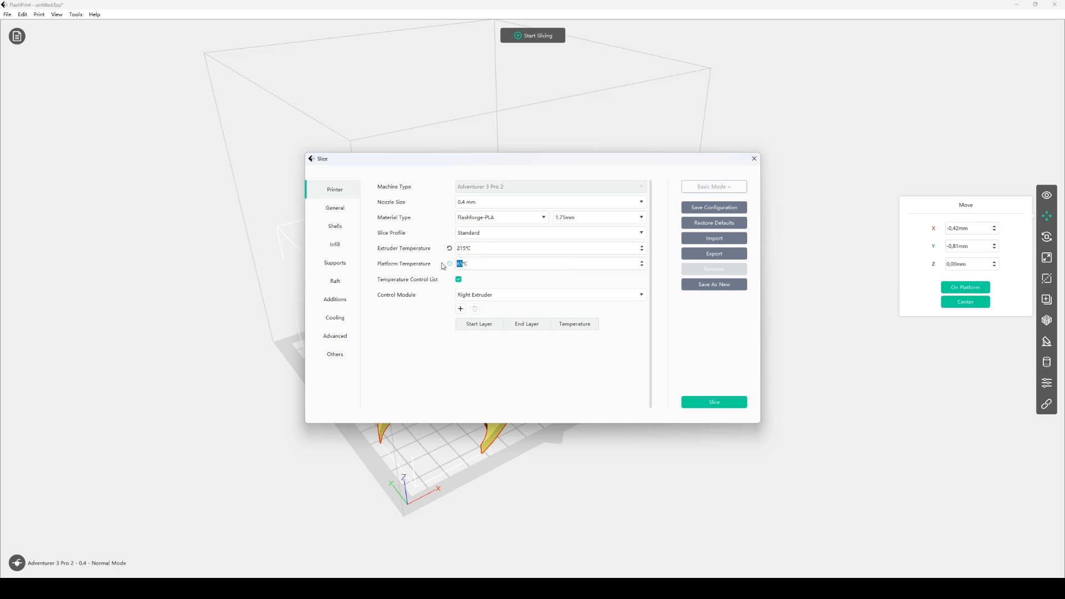
click(340, 213)
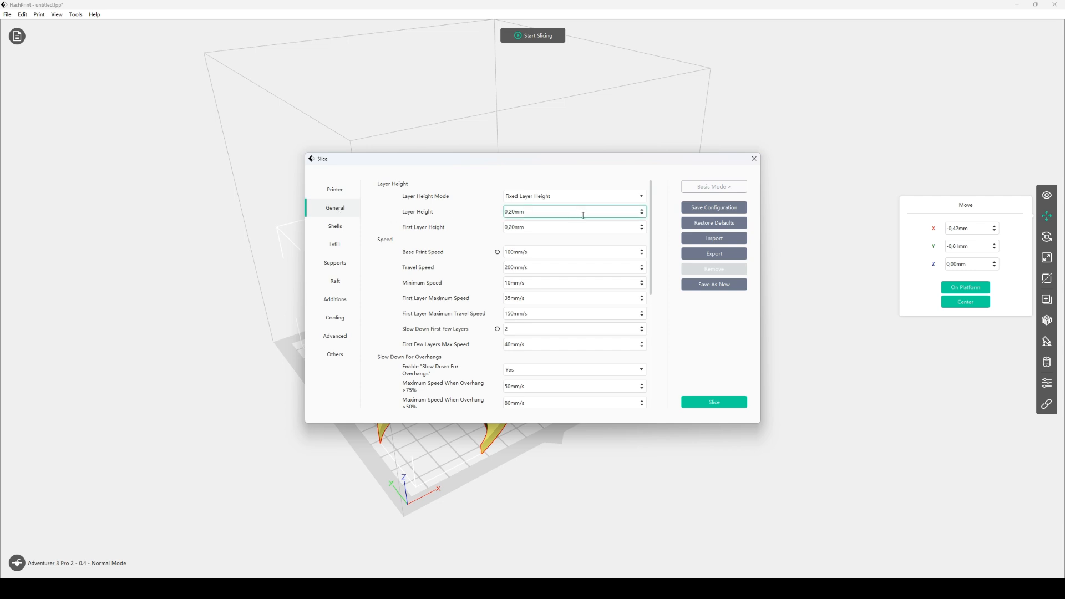
scroll(440, 338, down, 10)
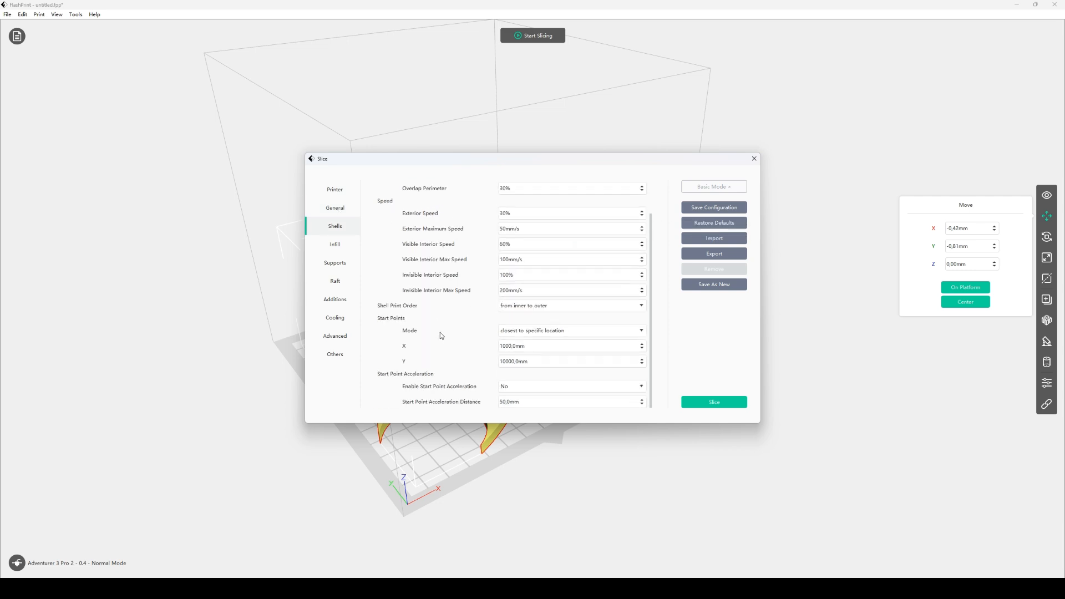
click(346, 318)
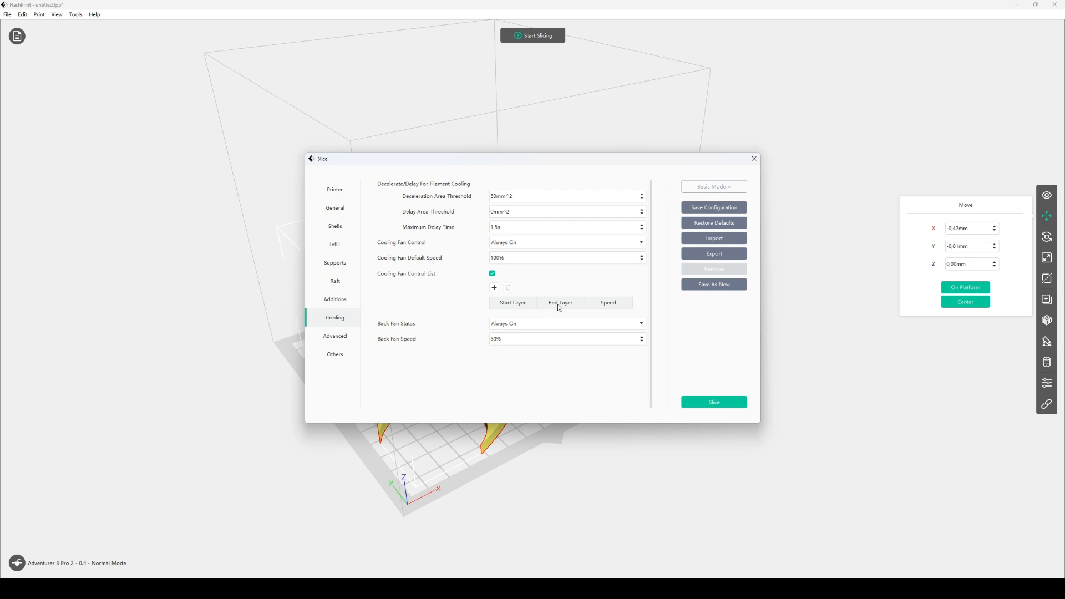
Add a cooling fan control entry for start layer 1 to end layer 1 at 20% speed
click(495, 288)
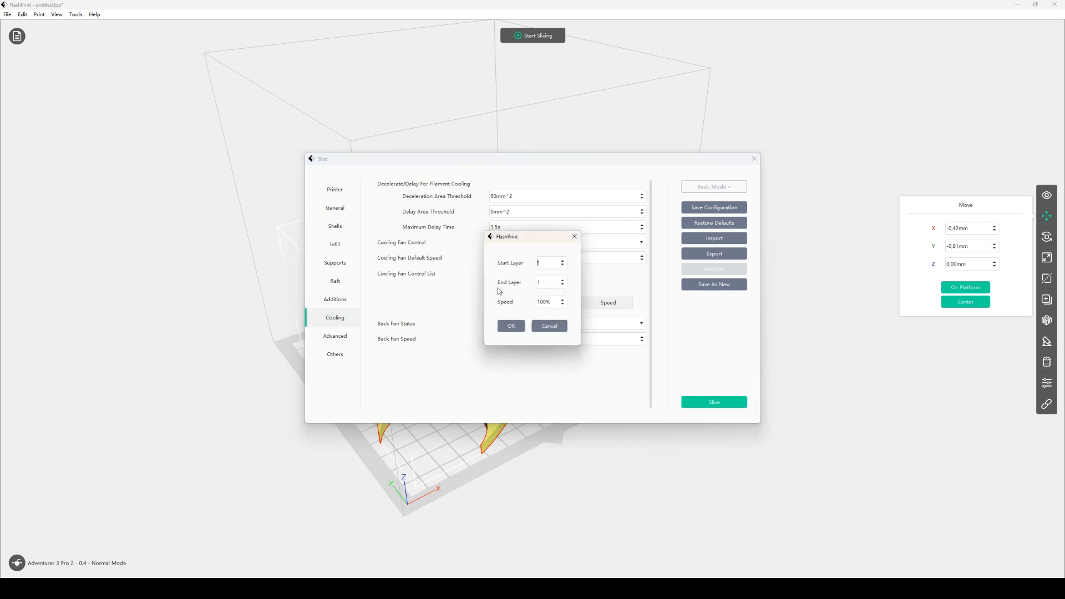
click(548, 264)
click(556, 282)
click(565, 304)
click(563, 304)
click(512, 326)
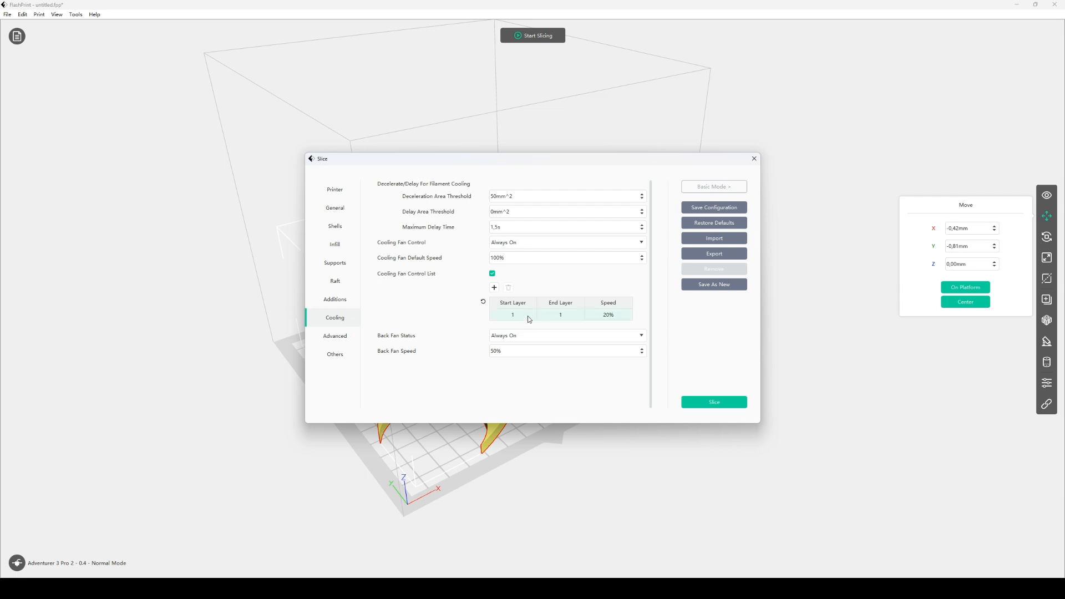
Add a cooling fan control entry for layer 2 to layer 2 at 50% speed
click(493, 288)
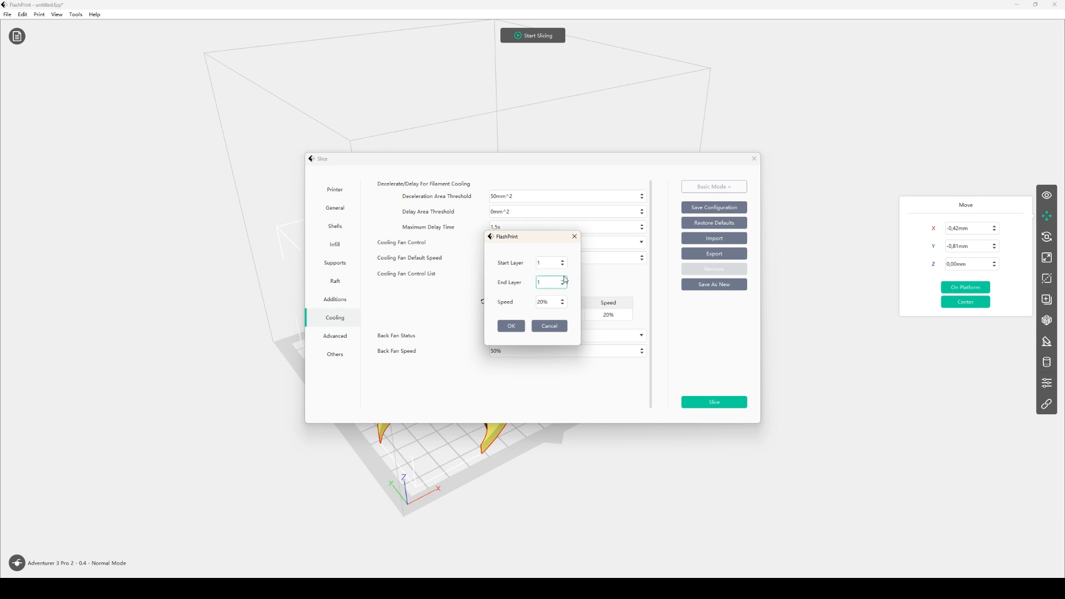
click(563, 261)
click(563, 280)
click(547, 302)
drag(545, 303, 535, 306)
text(50)
click(511, 326)
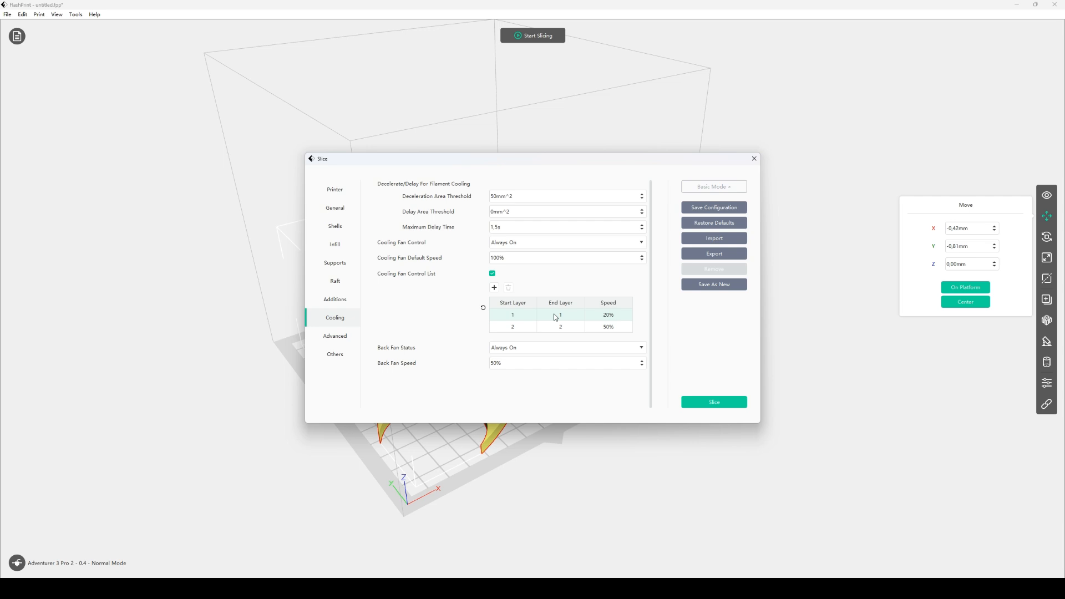
Add a cooling fan control entry for layer 3 to layer 3 at 75% speed
click(497, 291)
click(546, 268)
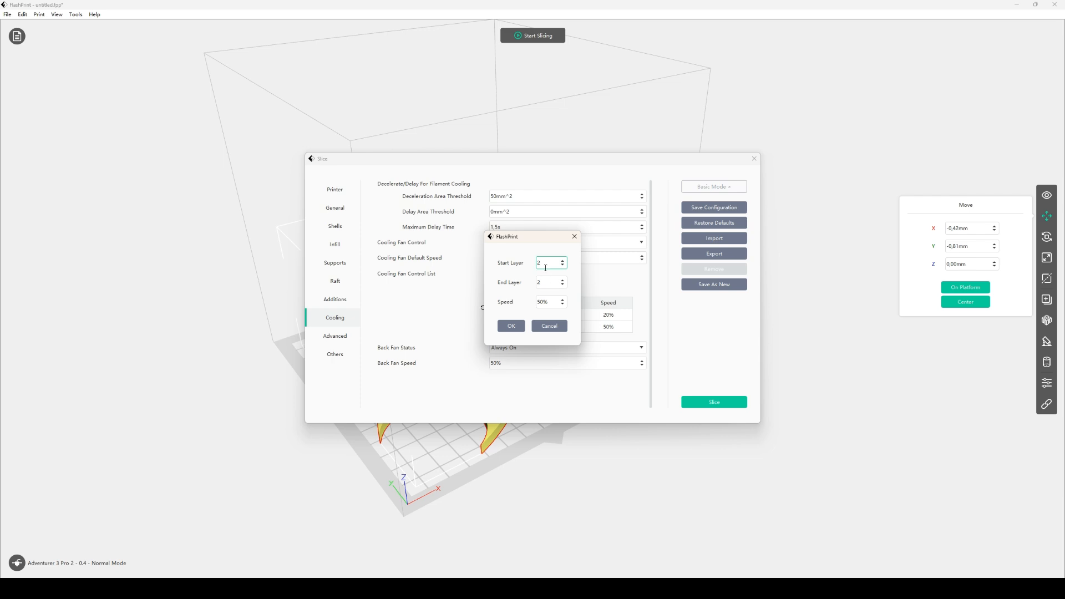
click(563, 262)
click(563, 281)
key(Tab)
text(75)
click(511, 326)
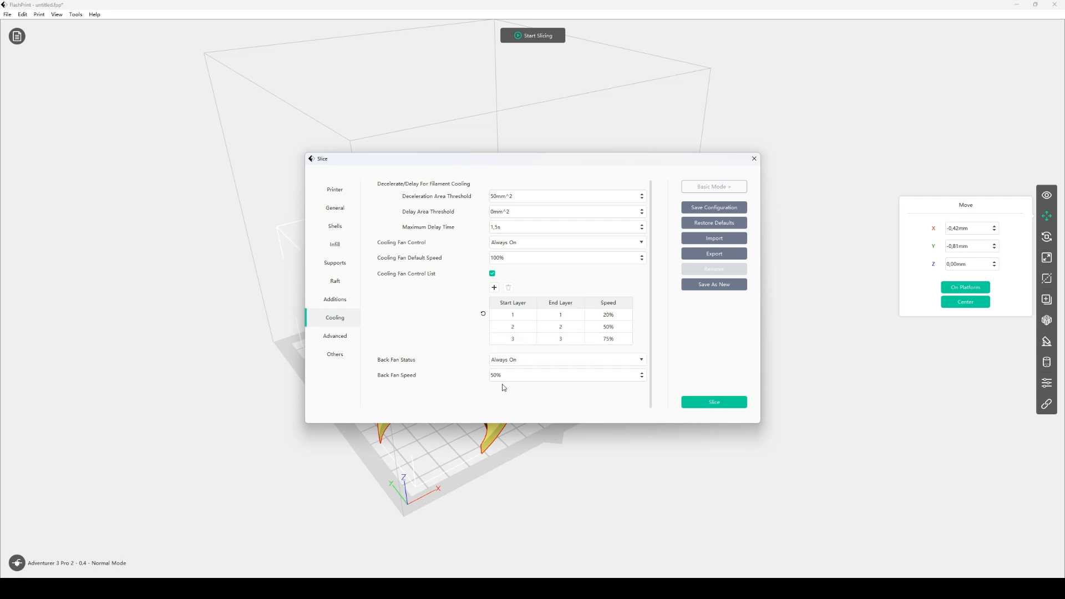
Review the Additions settings in the Slice dialog, including the brim options
click(509, 259)
scroll(510, 266, up, 5)
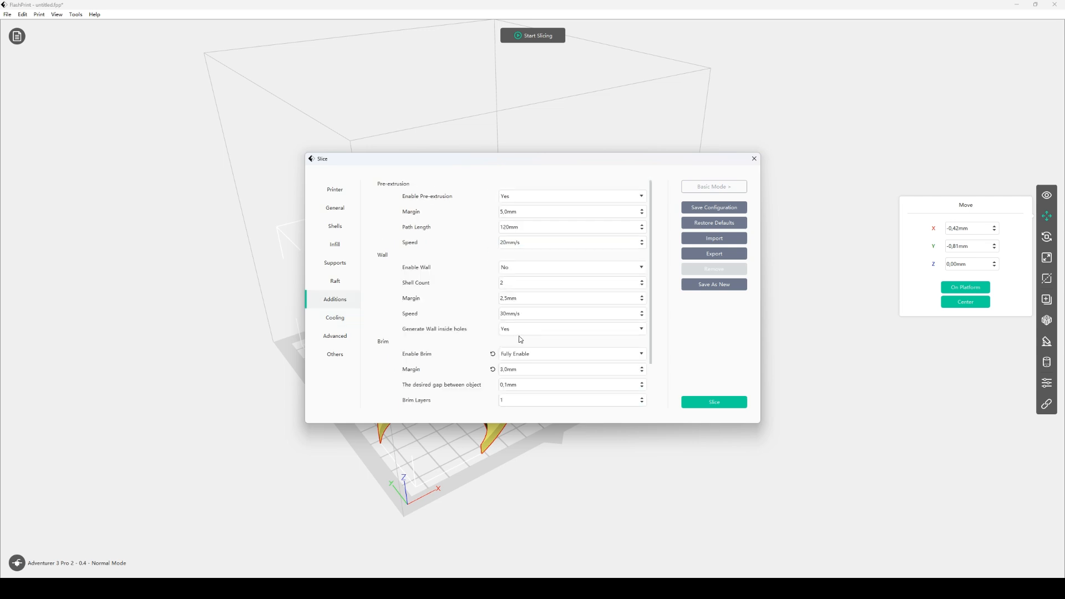
click(542, 314)
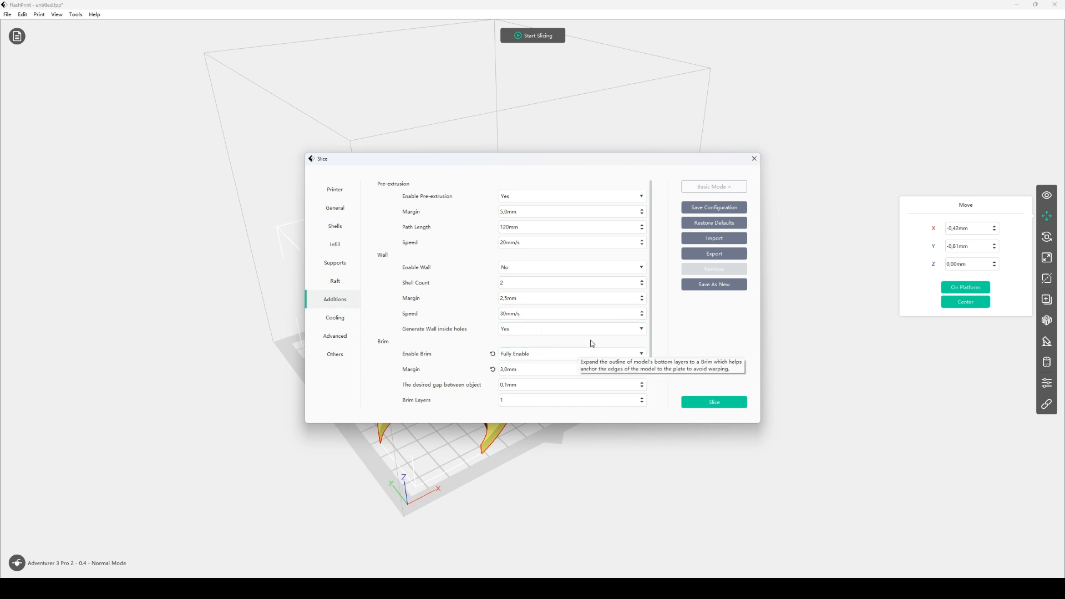
scroll(594, 336, down, 3)
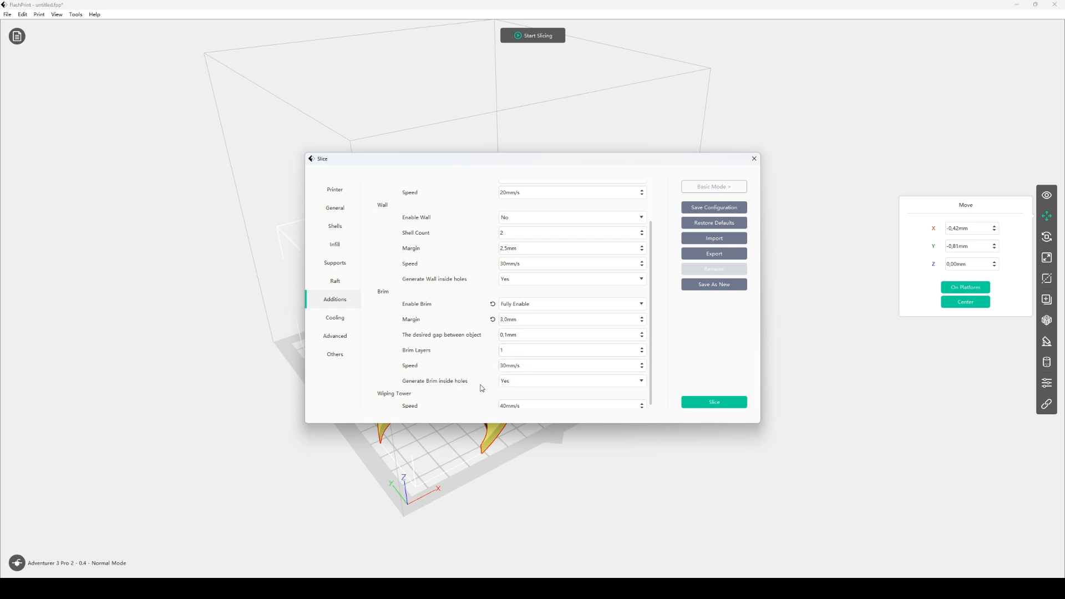
click(507, 384)
click(509, 408)
Set the infill Fill Density to 30%
click(337, 243)
click(511, 227)
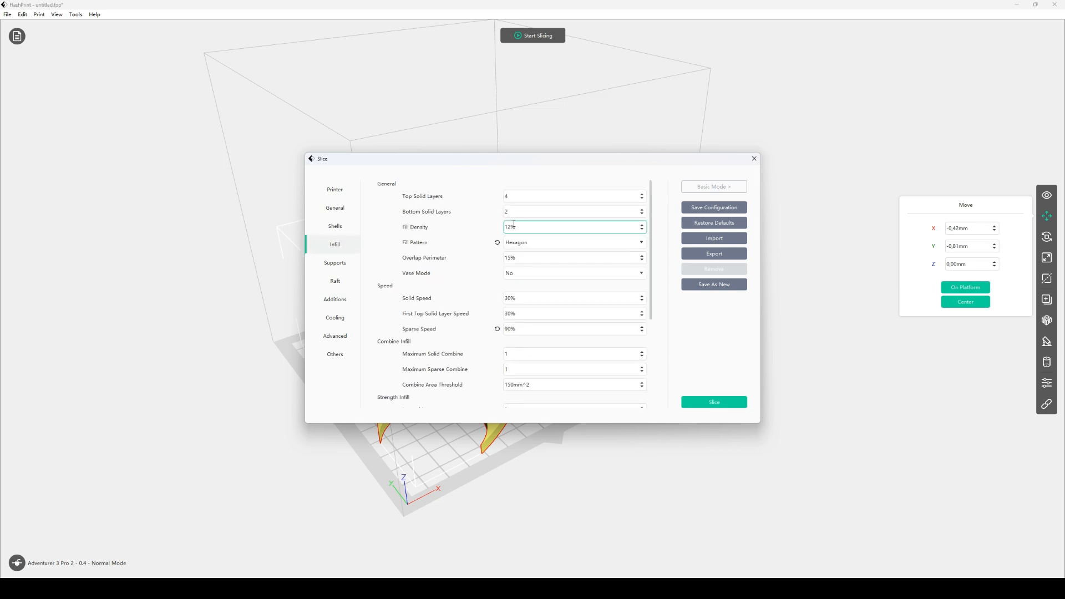
drag(512, 226, 507, 227)
text(10)
Save the current slice settings as a new profile named Dolce Gusto Profile 1
click(715, 284)
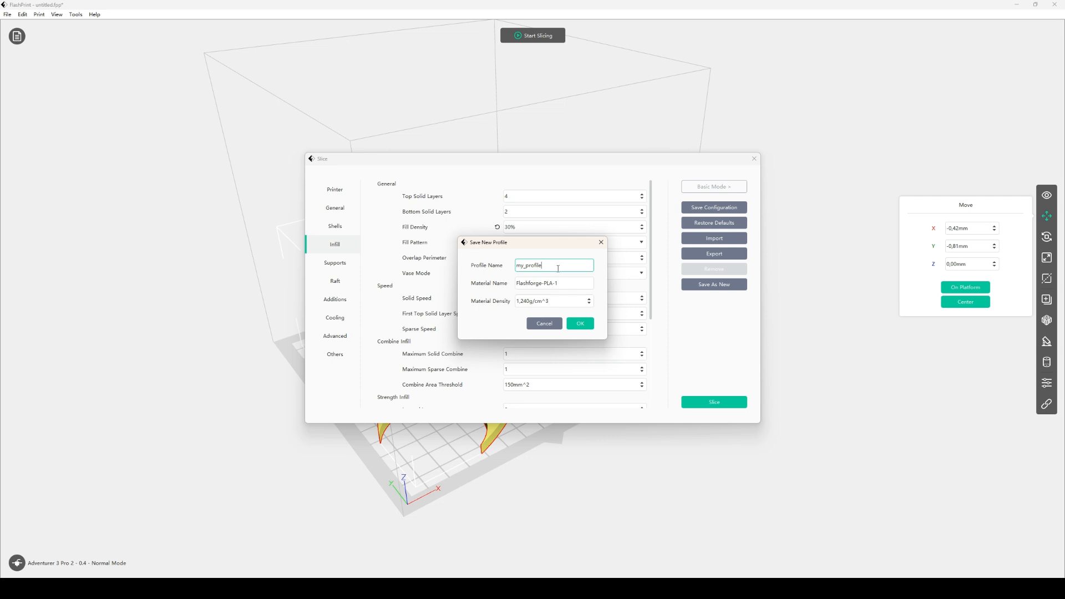
drag(558, 267, 501, 272)
text(Dolce Gusto Profile 1)
click(556, 282)
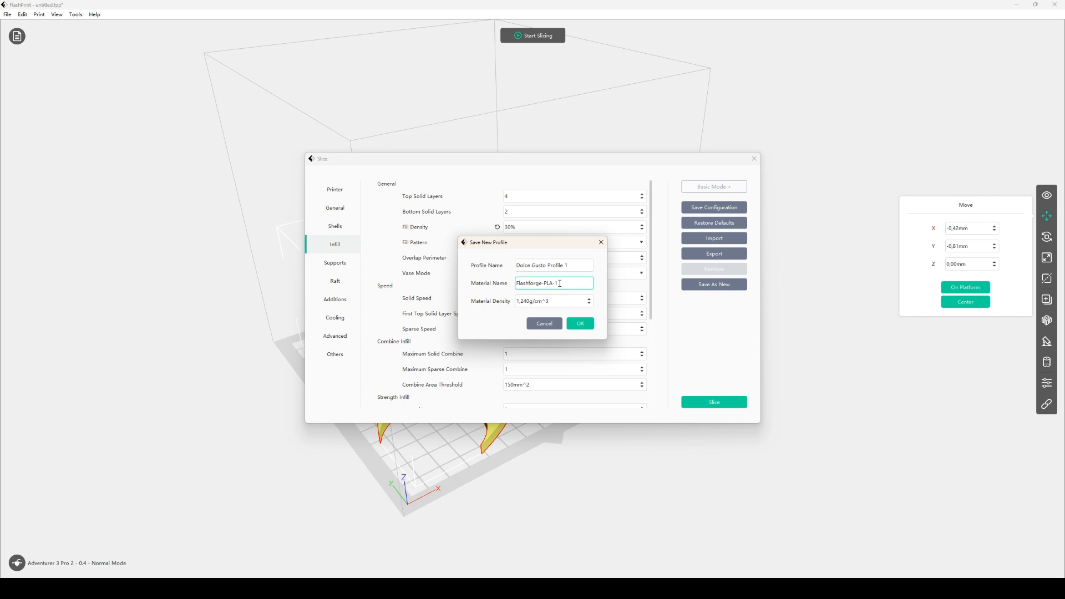
click(564, 303)
click(584, 323)
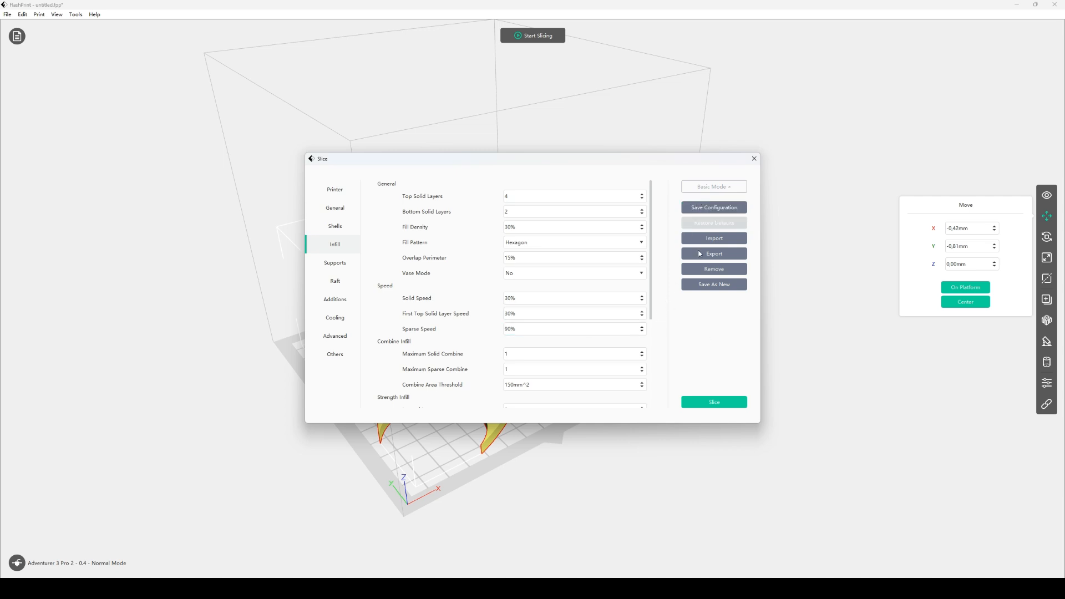
Slice the model, open the slice preview and inspect the sliced holder from different angles
click(714, 403)
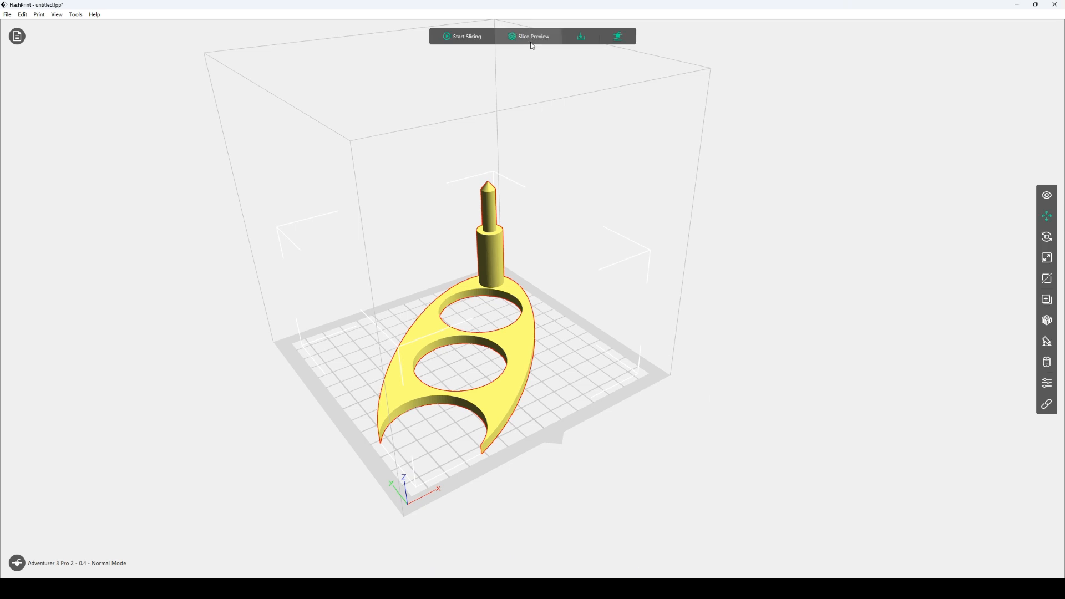
click(532, 37)
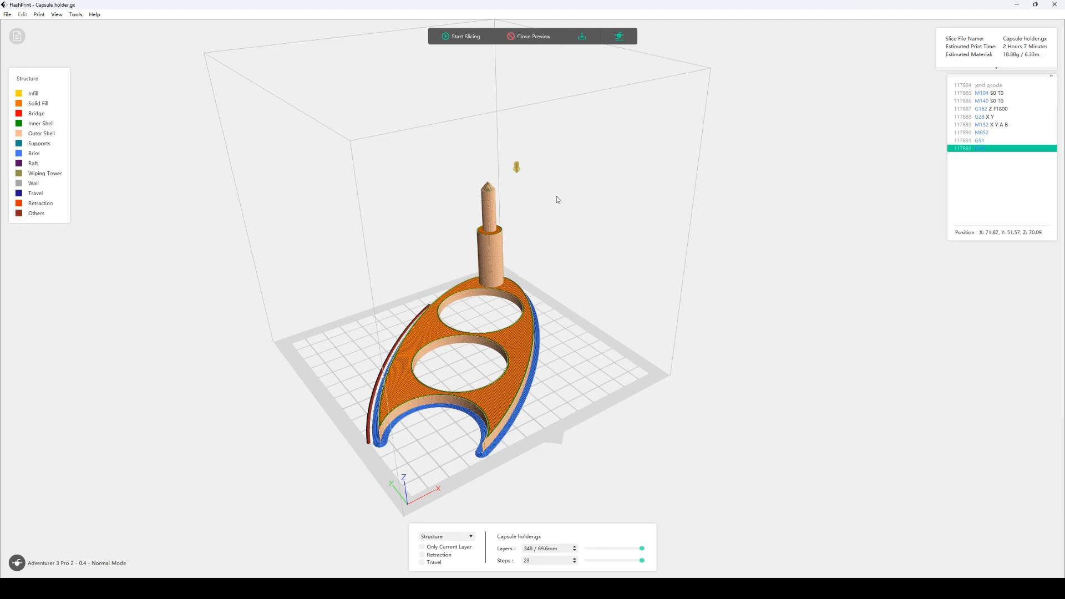
drag(351, 356, 431, 375)
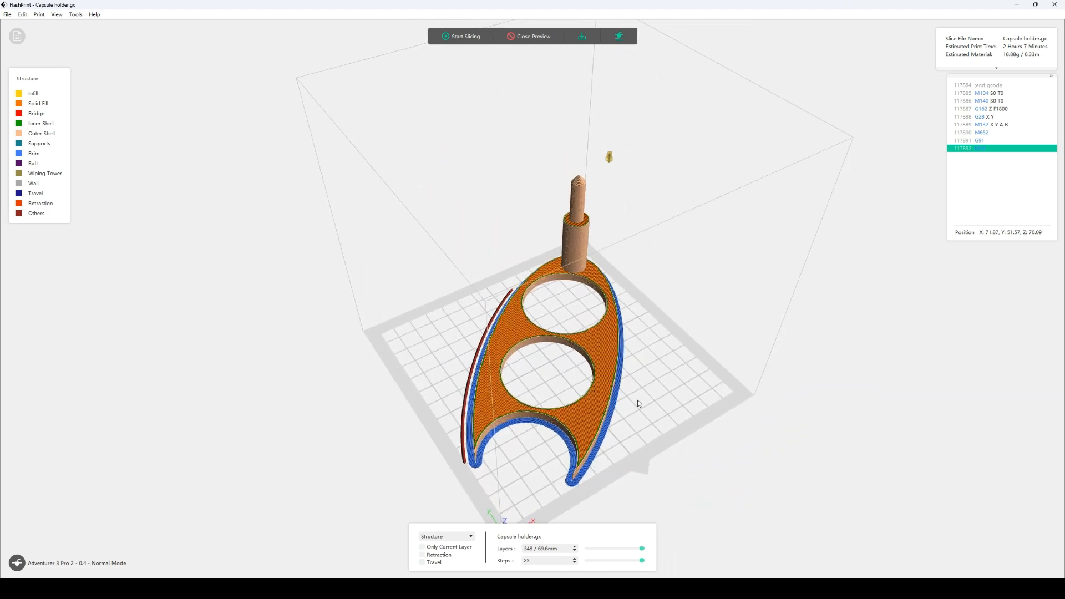
drag(637, 401, 634, 408)
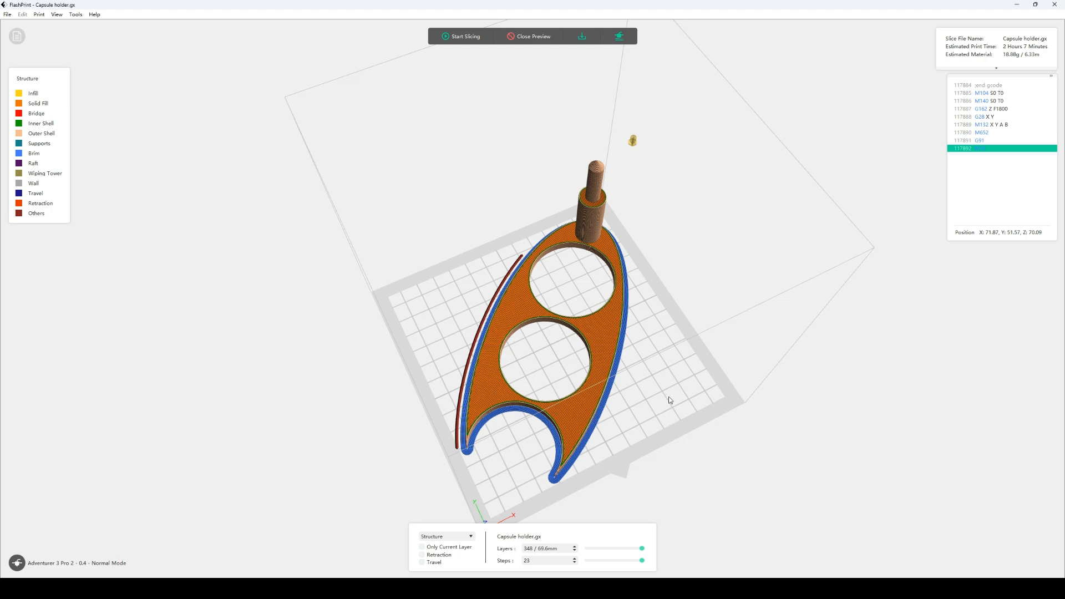
right_drag(671, 399, 675, 361)
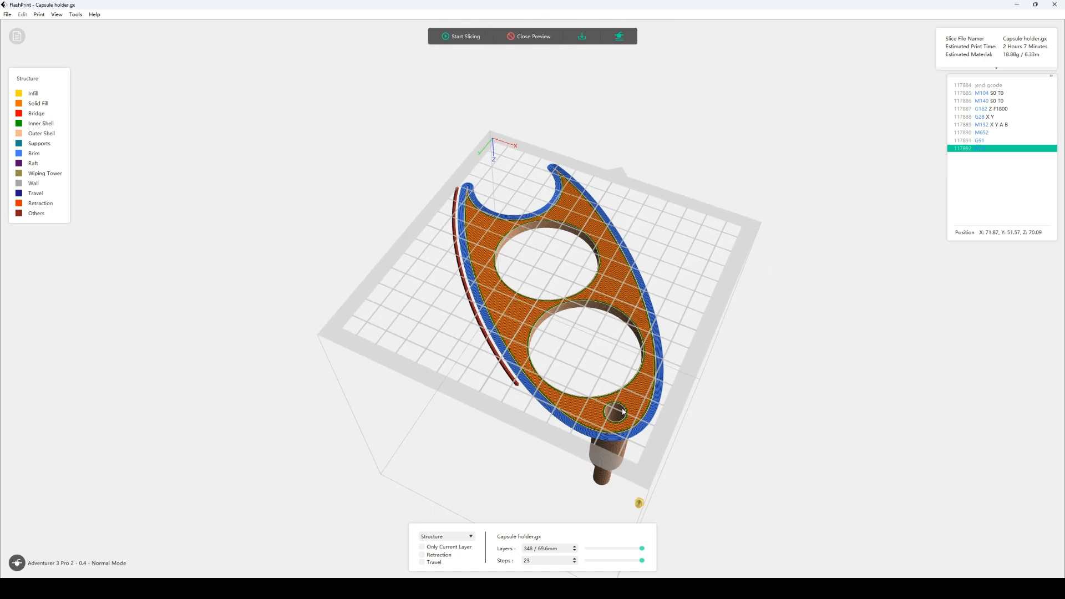
scroll(624, 426, up, 5)
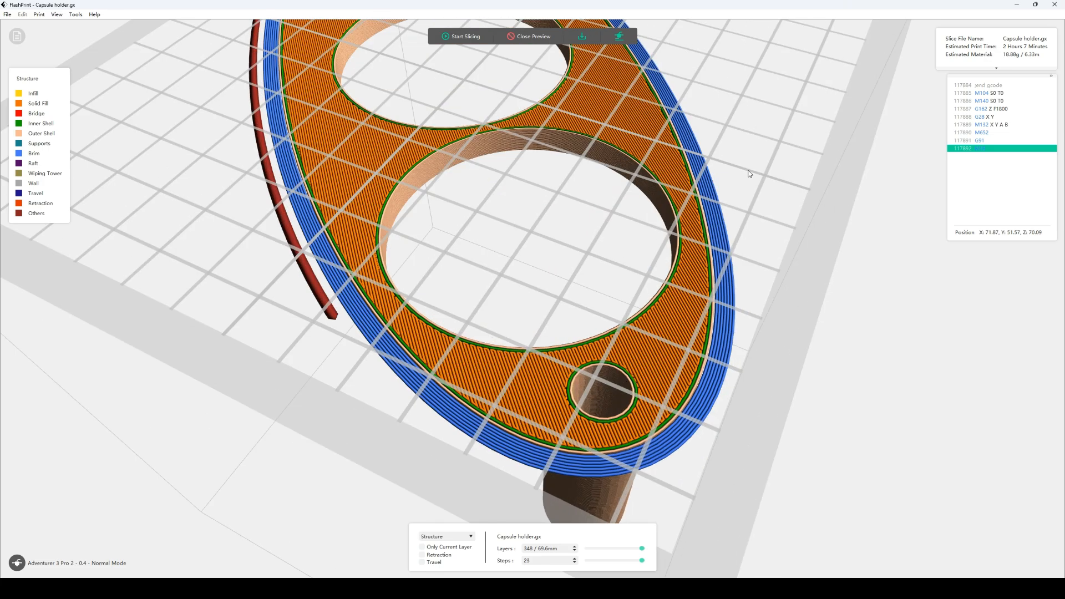
right_drag(748, 170, 744, 239)
scroll(697, 313, down, 3)
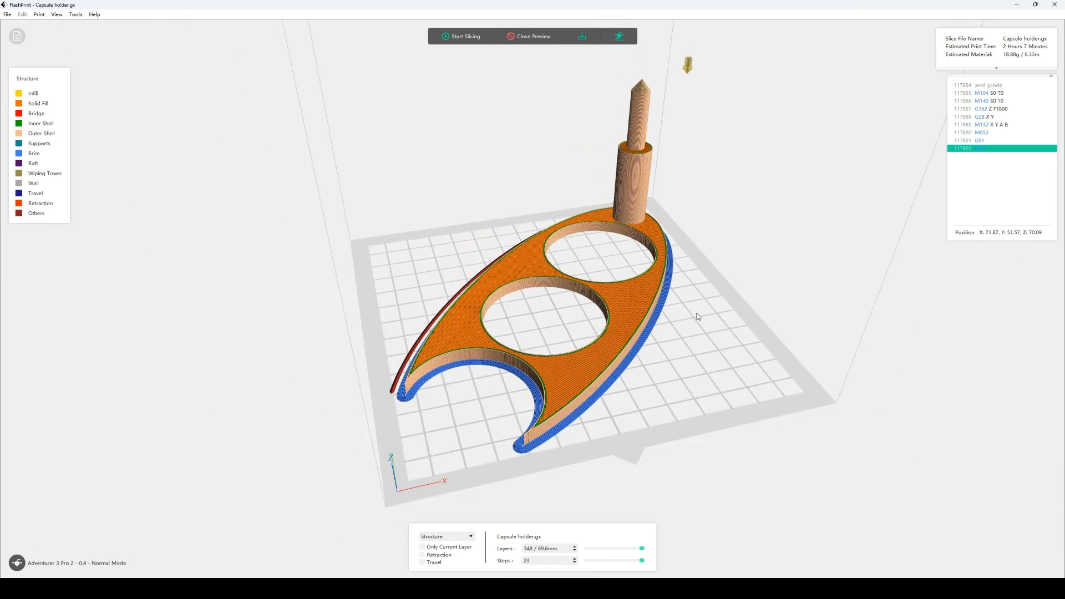
scroll(698, 317, down, 1)
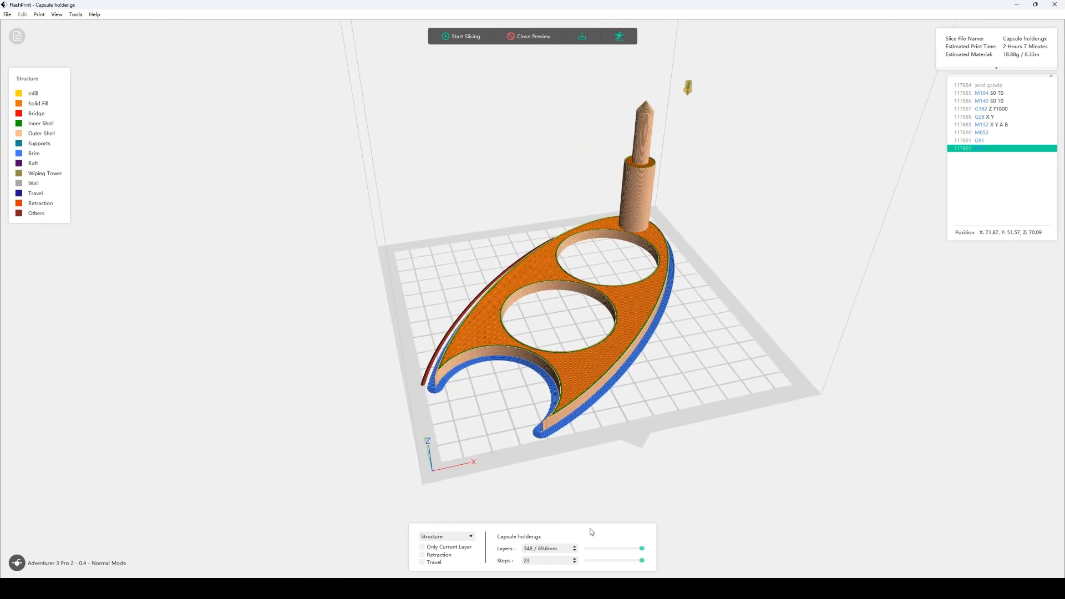
Step through the first layer's toolpath in the slice preview using the layer and step controls
click(637, 561)
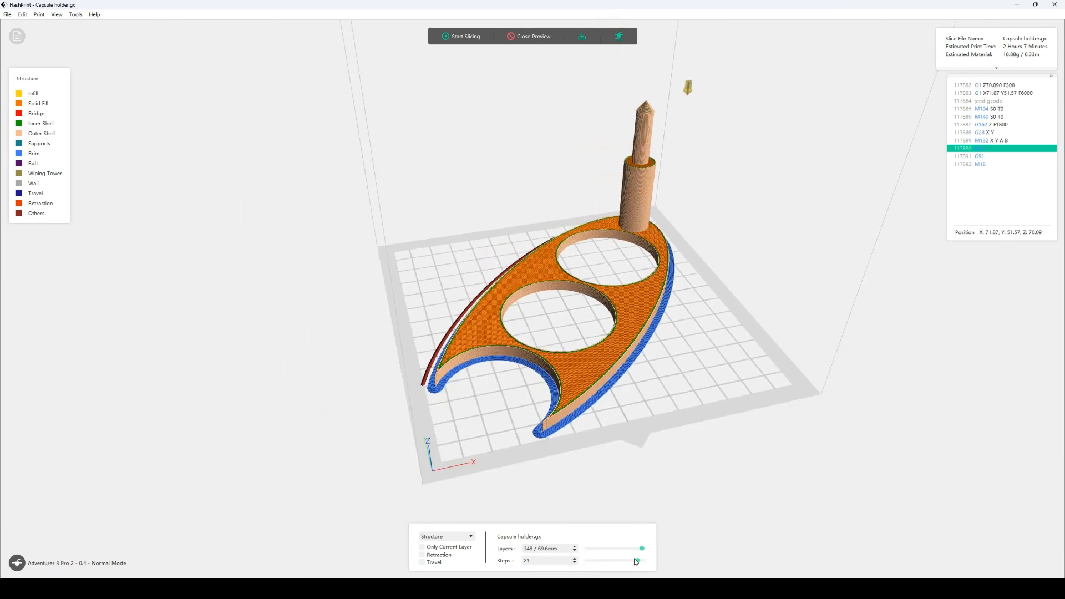
mouse_move(636, 561)
mouse_down()
mouse_move(576, 551)
mouse_move(599, 562)
mouse_move(589, 564)
mouse_move(617, 555)
mouse_up()
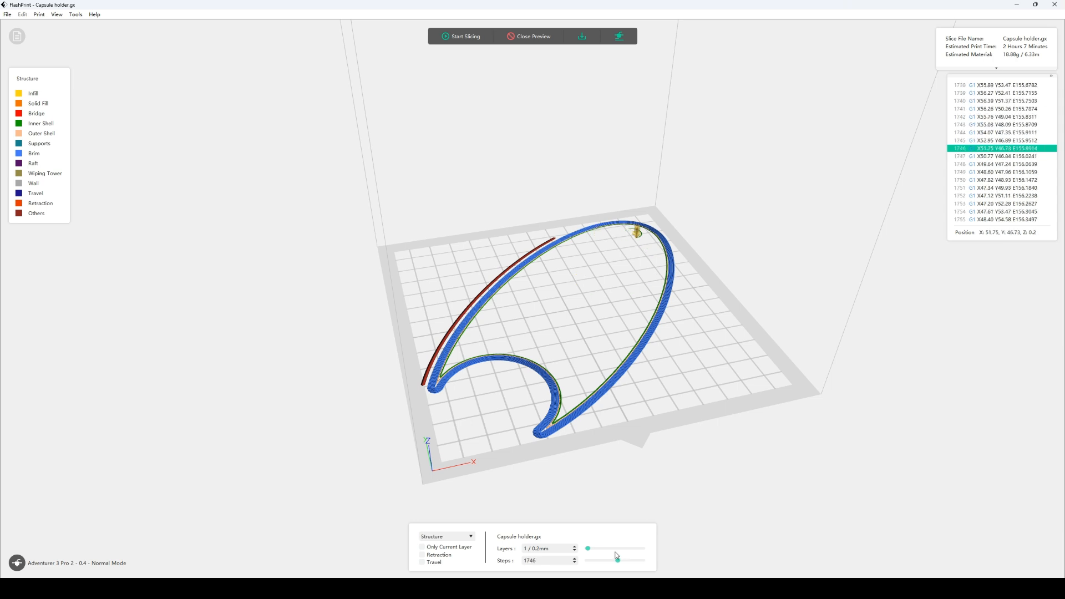
click(575, 559)
click(576, 560)
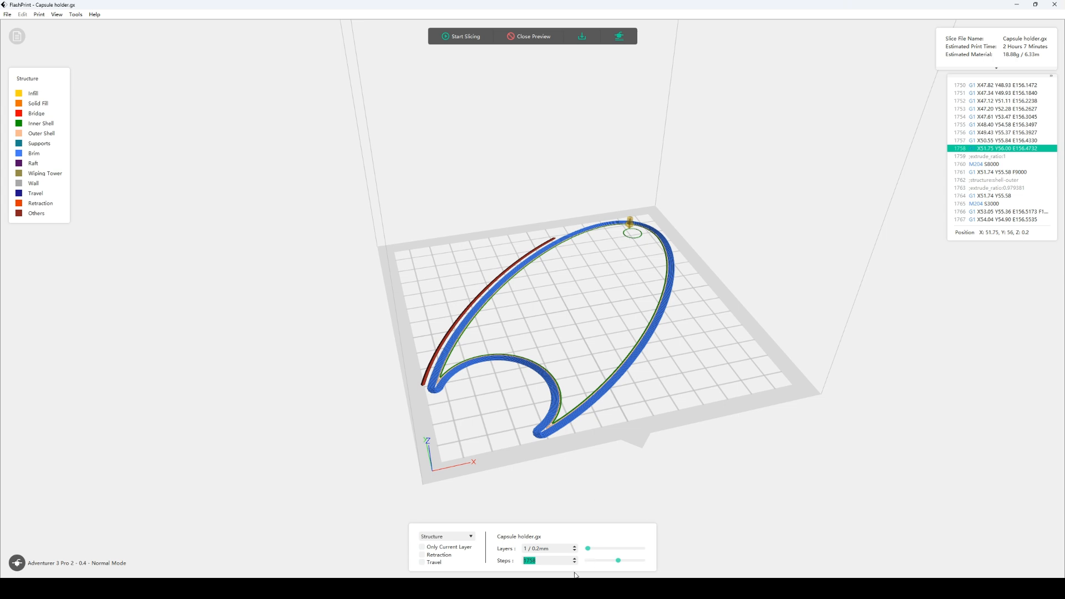
click(575, 559)
click(575, 559)
click(576, 559)
click(575, 559)
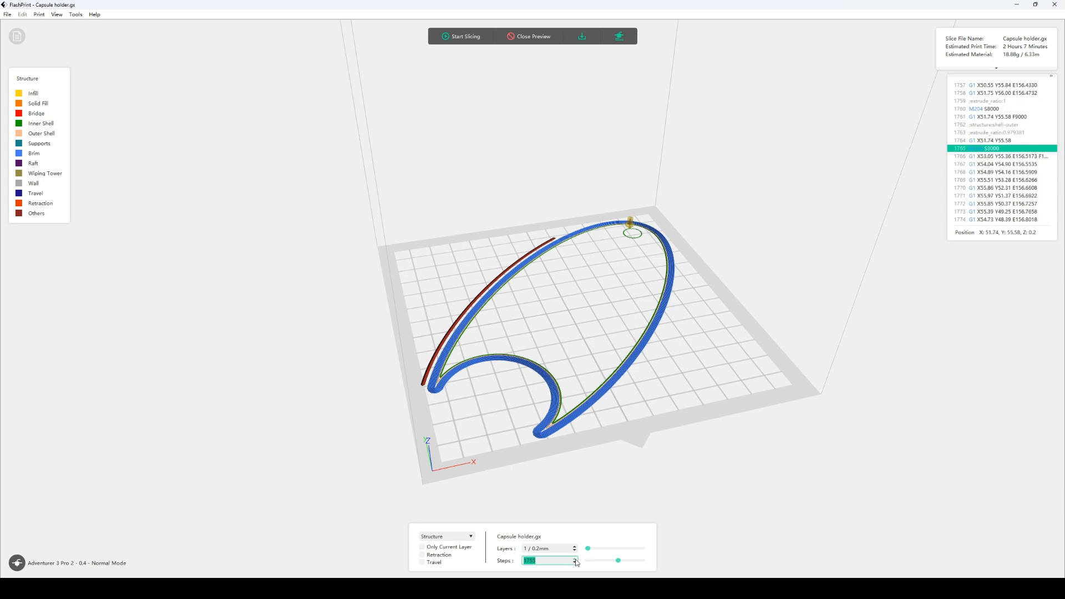
click(575, 560)
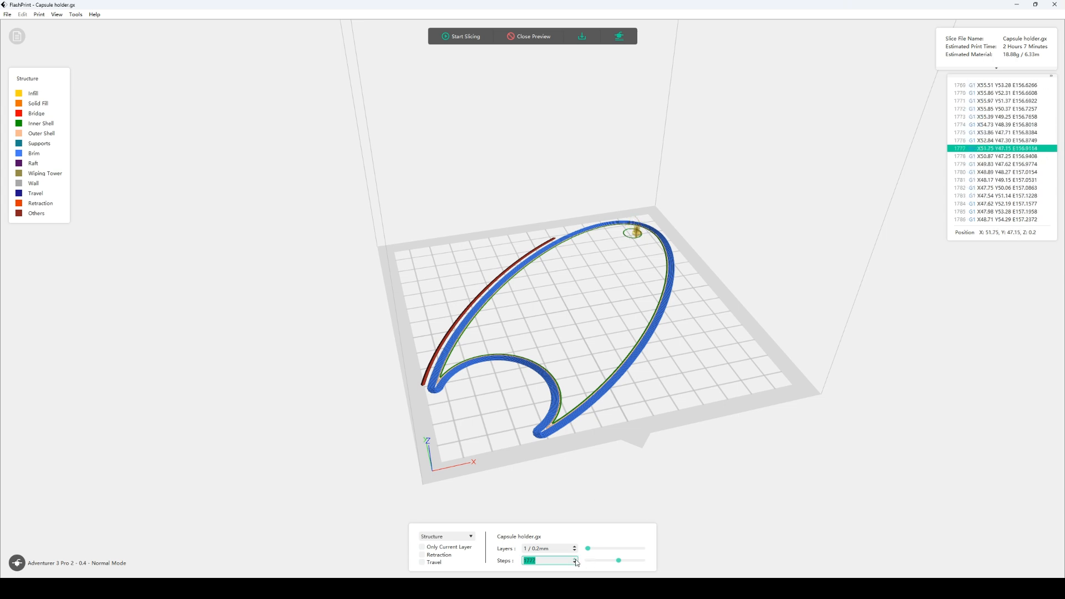
drag(619, 561, 642, 567)
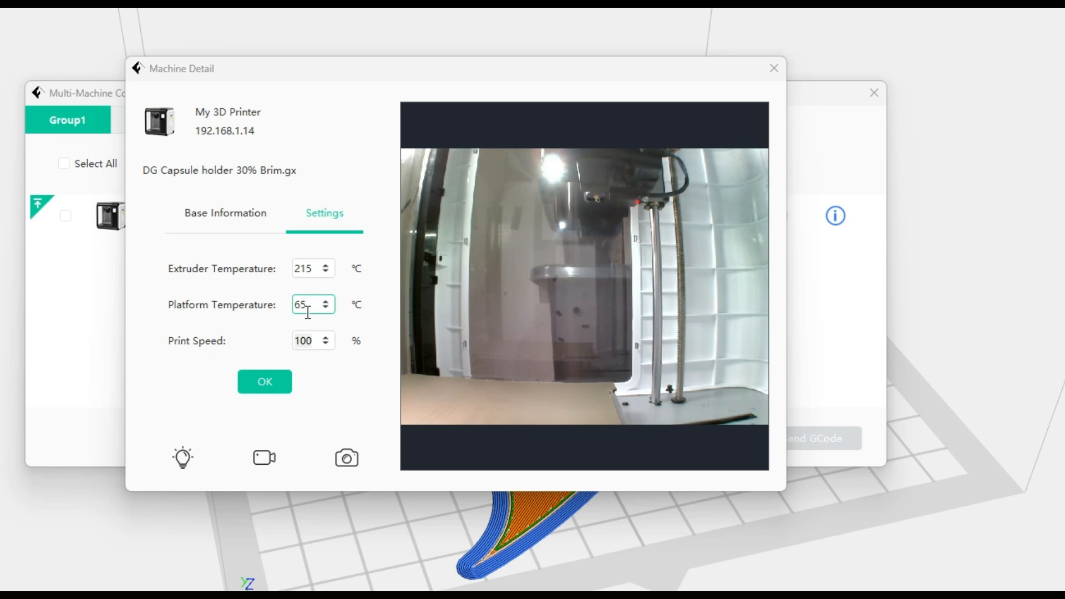
Set the running printer's print speed to 50% in Machine Detail and return to the base information
click(314, 340)
drag(314, 340, 292, 341)
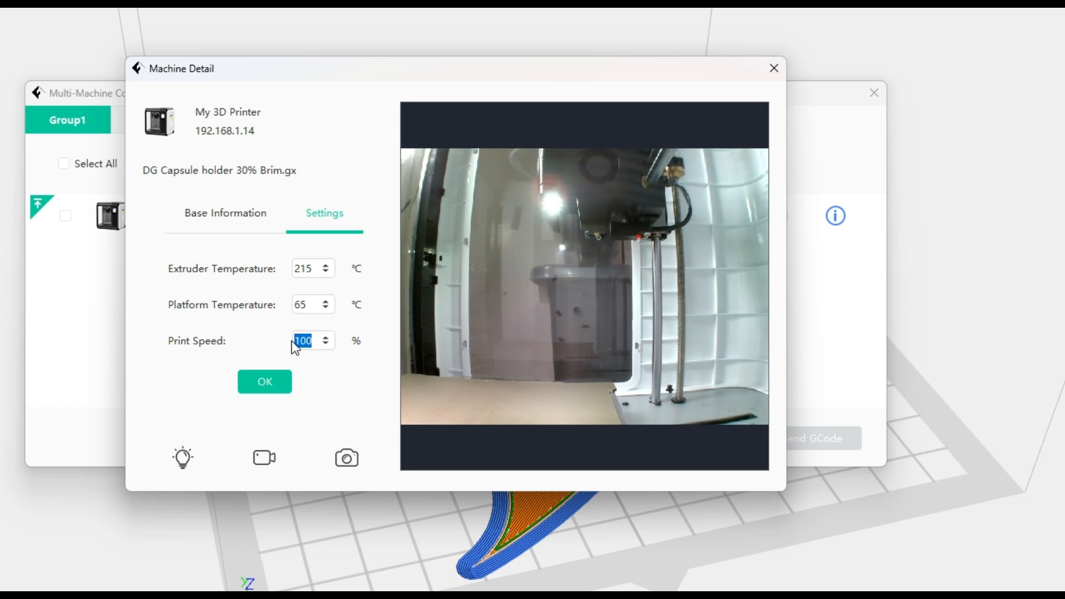
text(50)
click(267, 381)
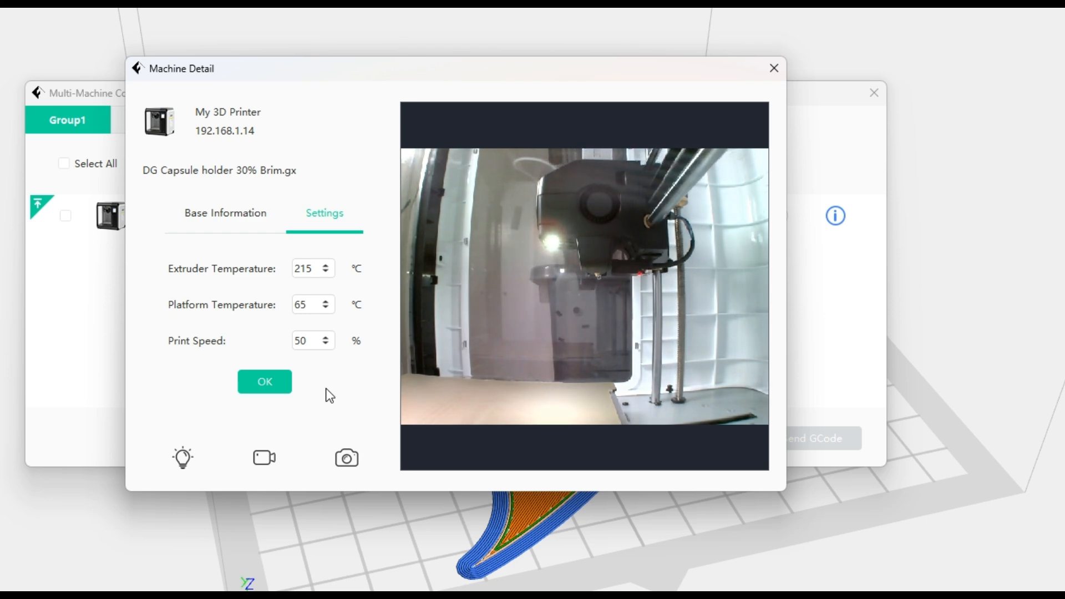
click(253, 220)
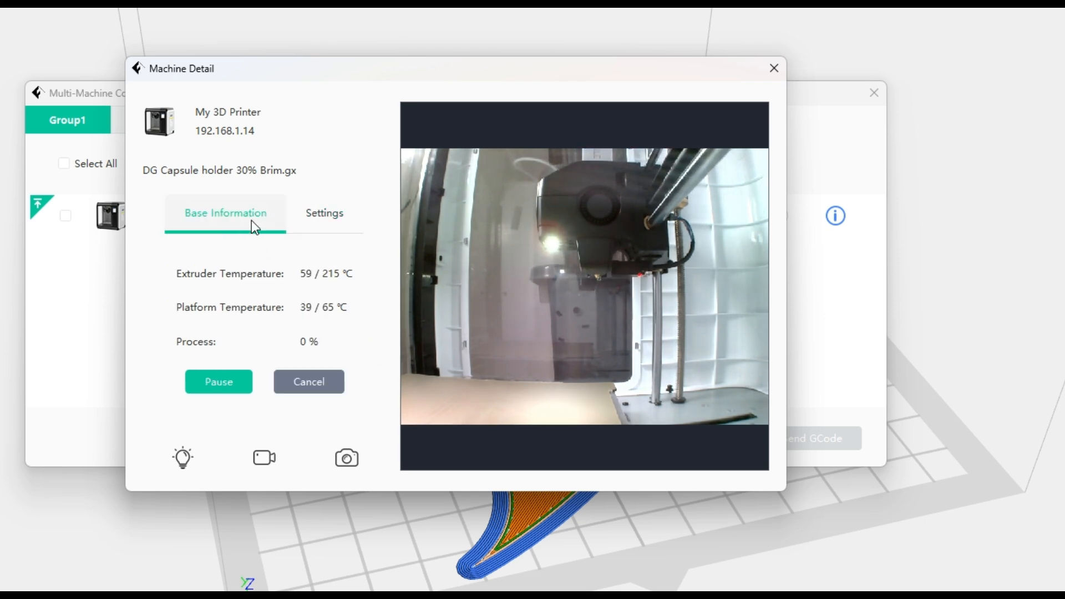
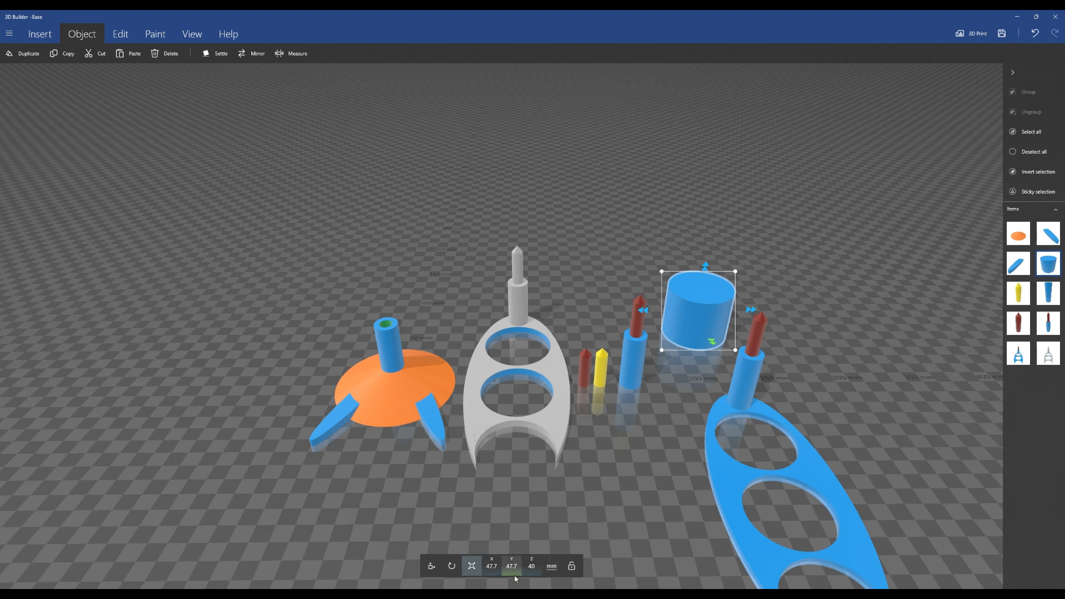
Select the holder and use Measure to check the gap at the edge of the stand tube's hole around the inserted pin, then leave the tool
click(817, 469)
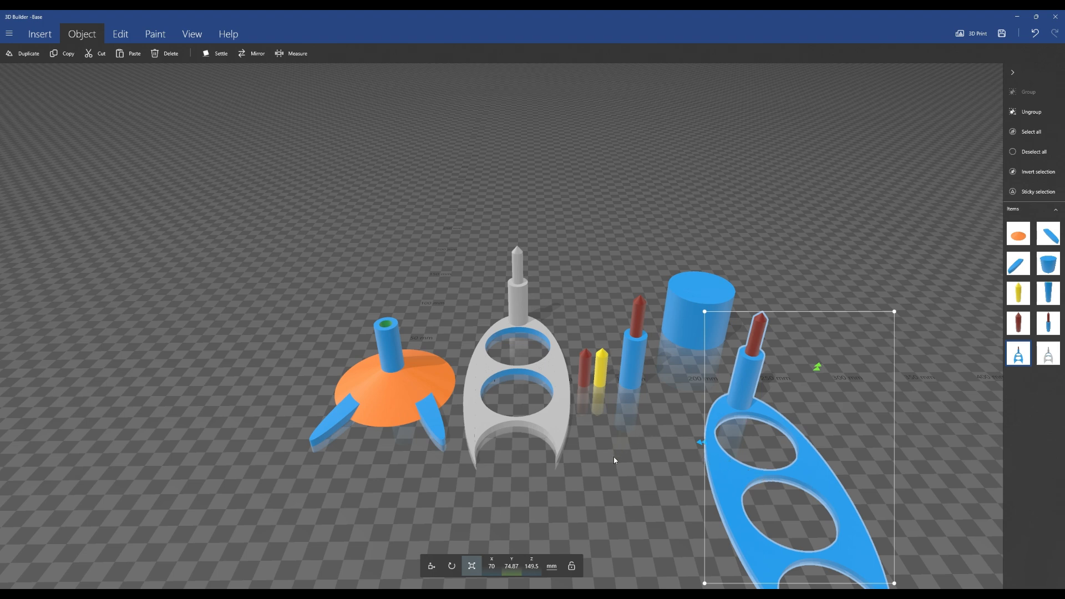
right_drag(388, 325, 466, 459)
scroll(434, 382, up, 5)
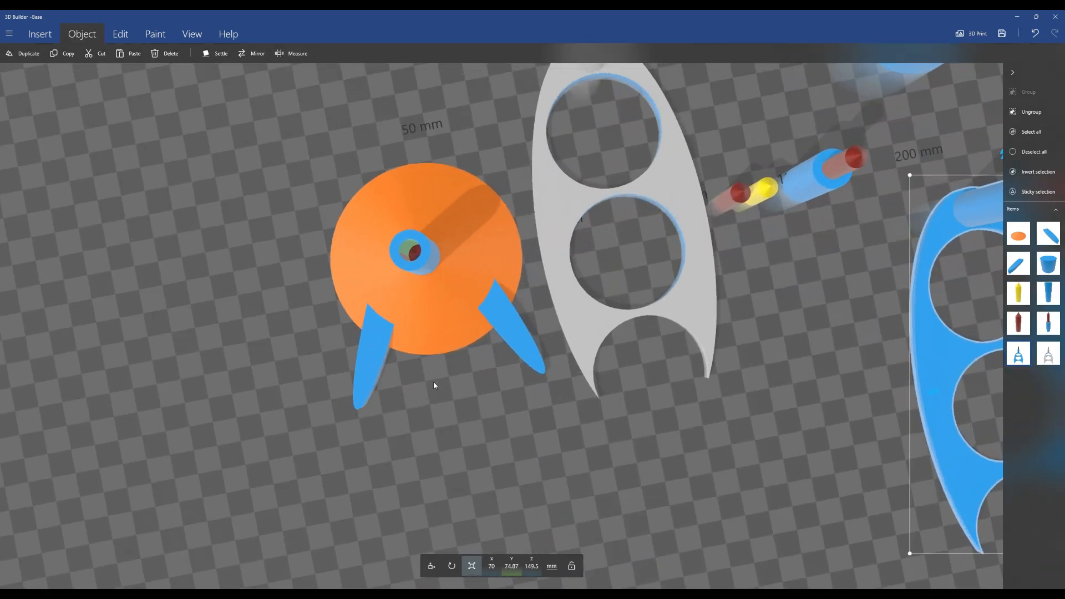
middle_drag(139, 148, 327, 267)
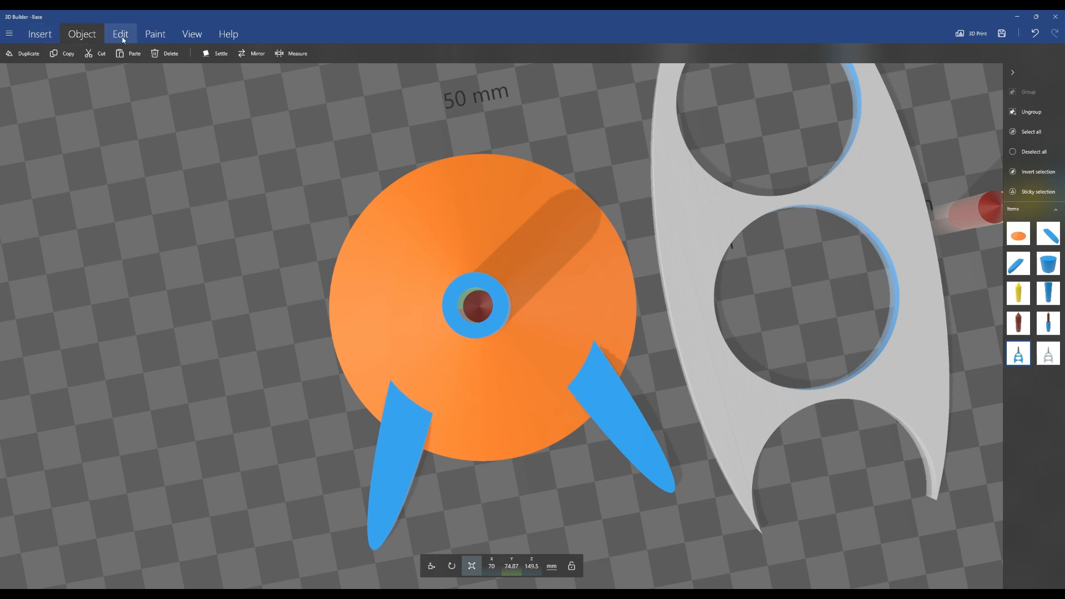
click(297, 54)
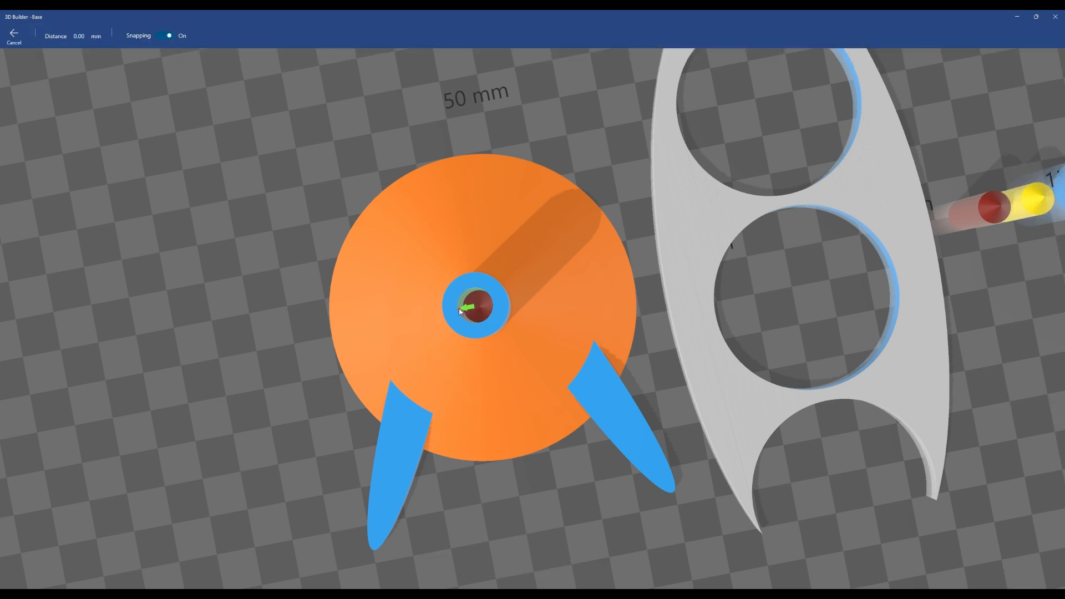
scroll(461, 312, up, 5)
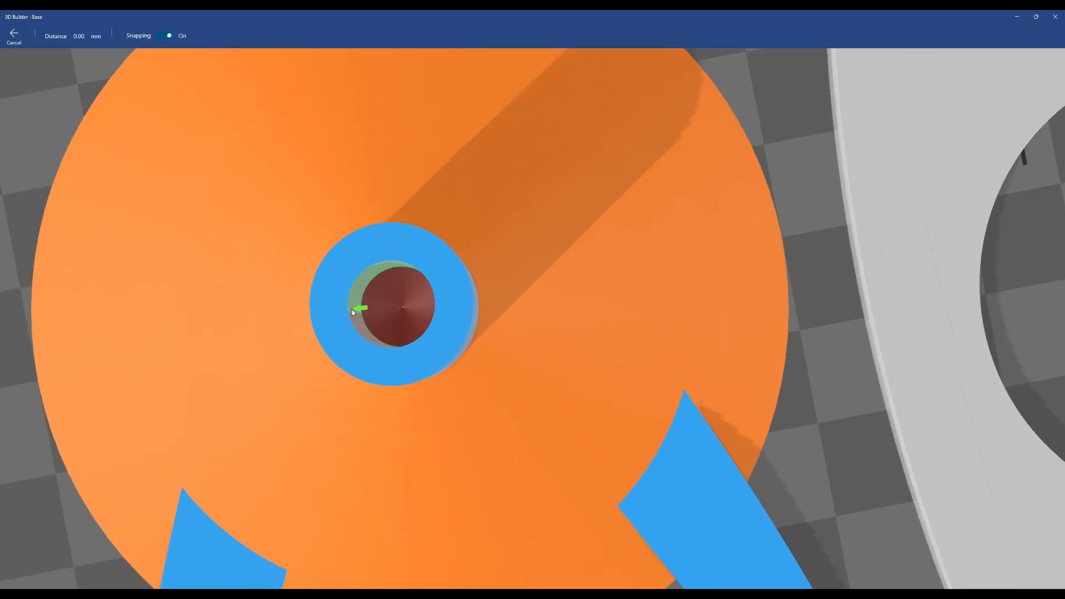
click(349, 317)
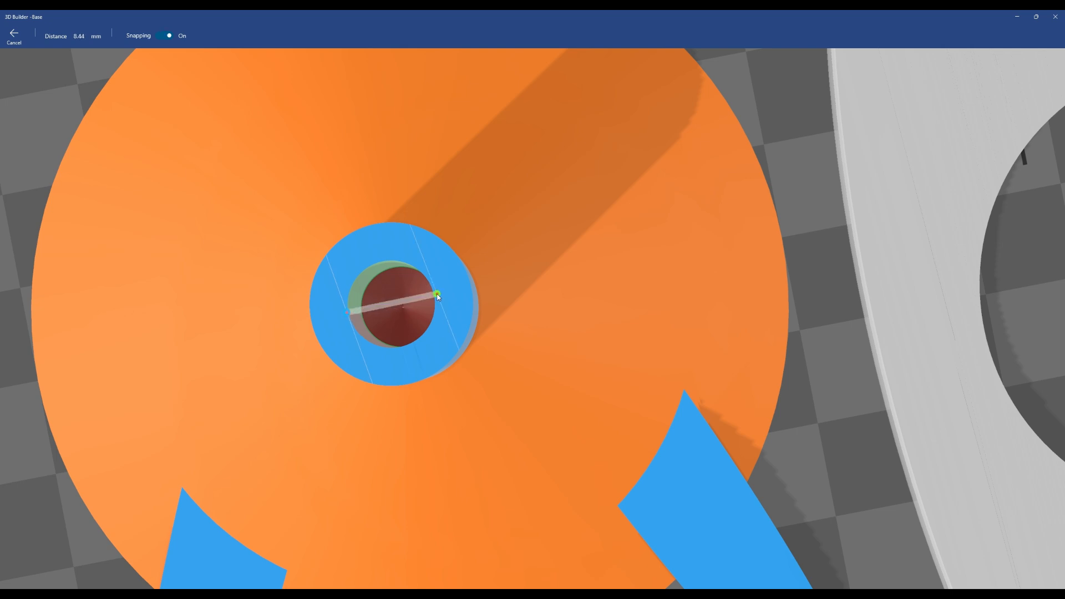
scroll(435, 298, up, 5)
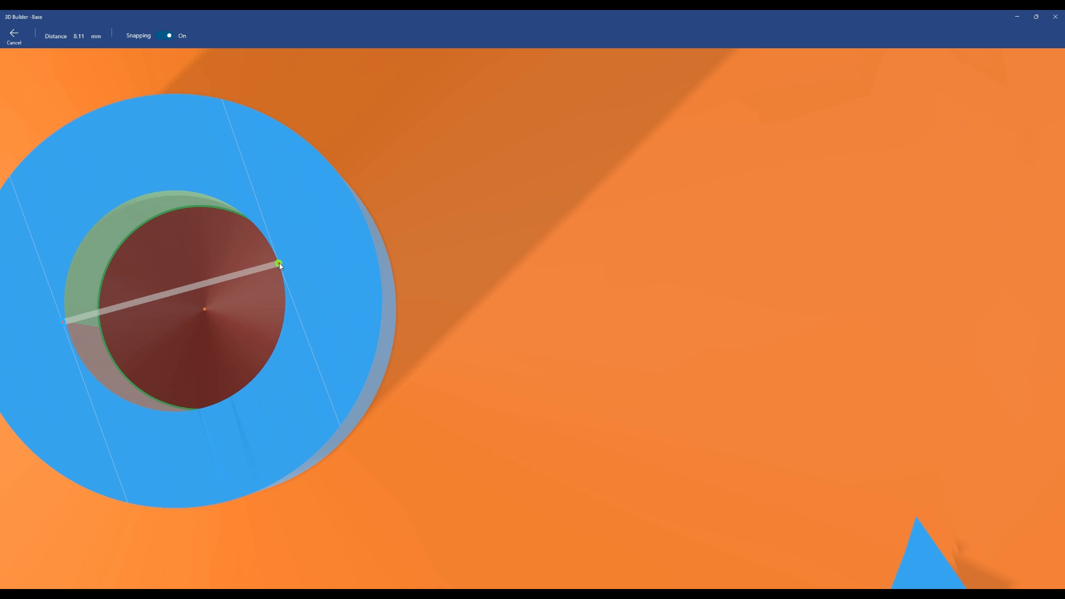
scroll(280, 265, down, 2)
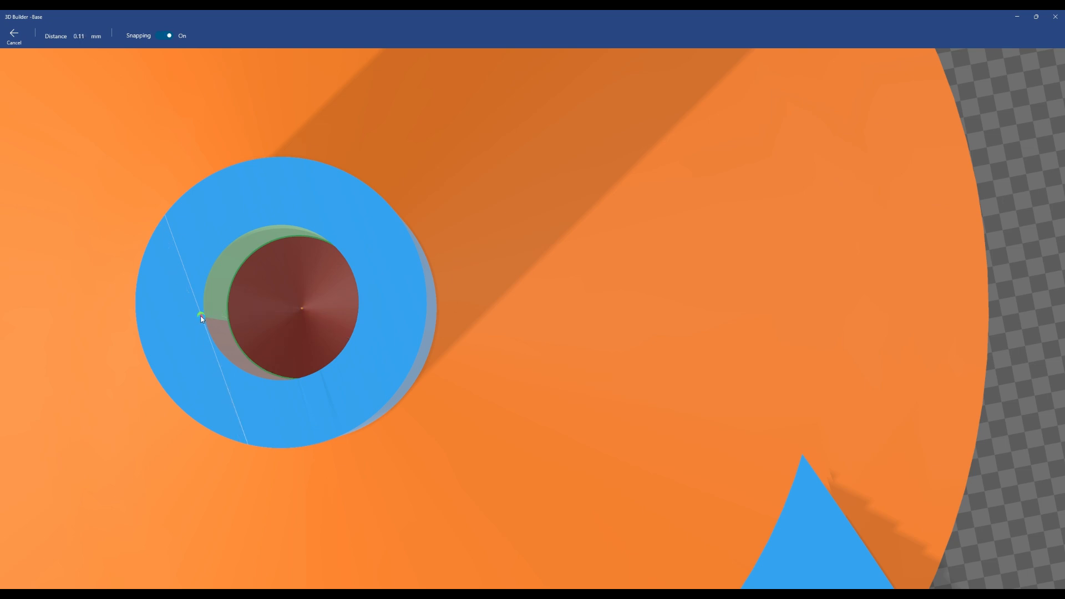
scroll(202, 317, down, 2)
scroll(202, 316, down, 3)
scroll(495, 306, down, 1)
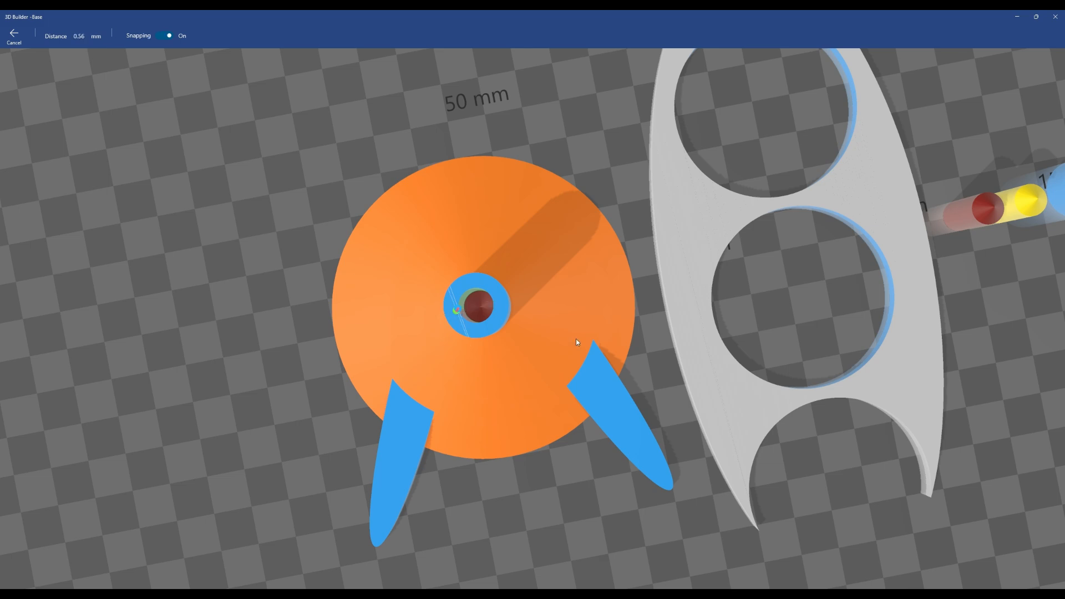
scroll(577, 341, down, 3)
drag(849, 453, 801, 335)
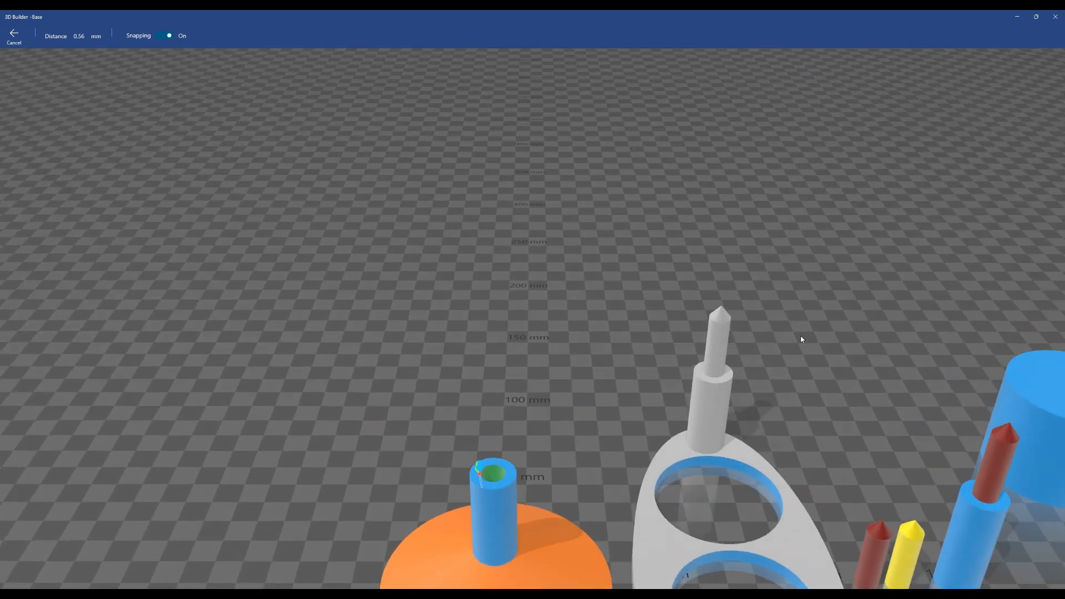
scroll(804, 337, down, 3)
right_drag(809, 338, 578, 266)
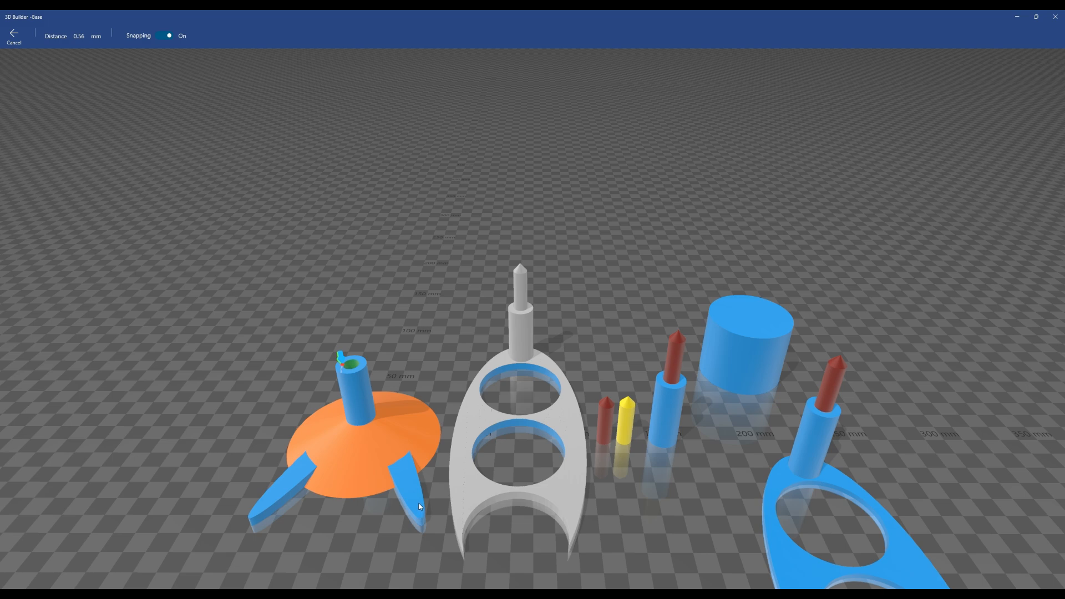
right_drag(677, 442, 610, 367)
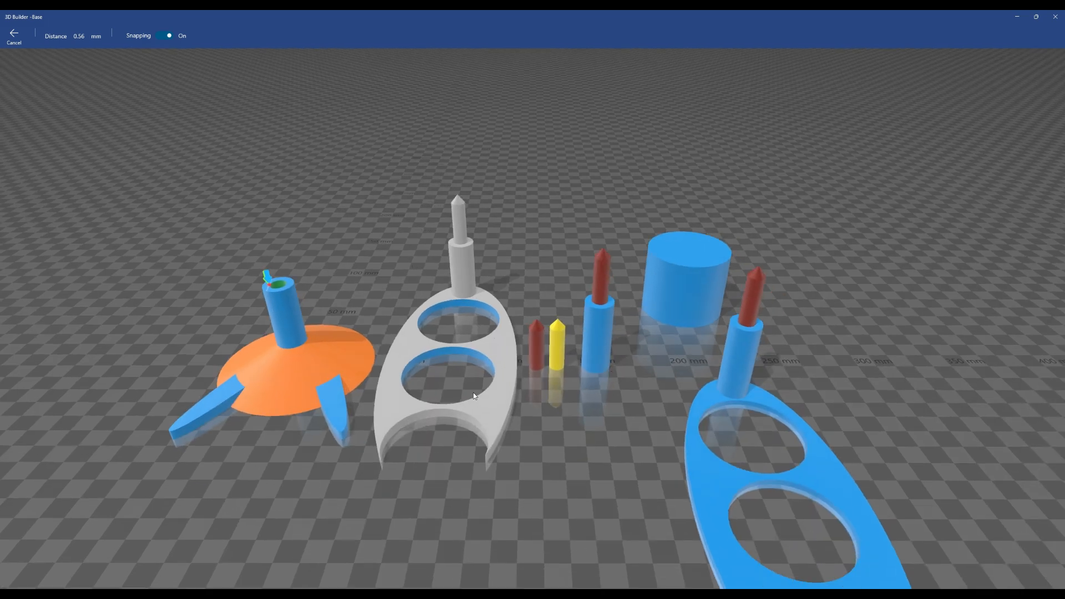
key(Escape)
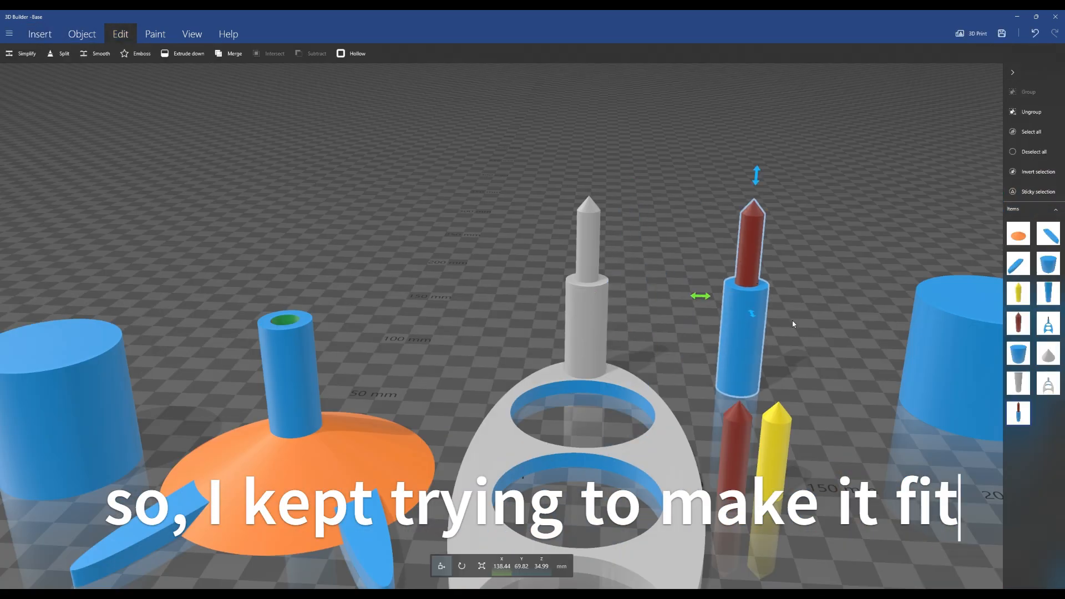
Duplicate the holder and try subtracting a capsule cylinder from the copied plate, undoing each attempt
key(ctrl+d)
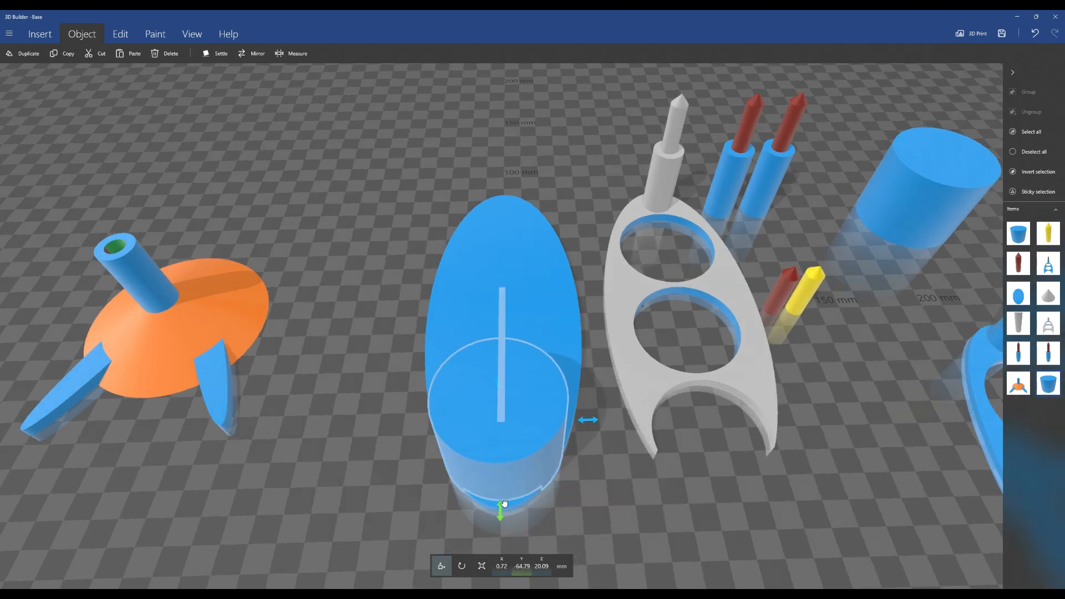
click(120, 34)
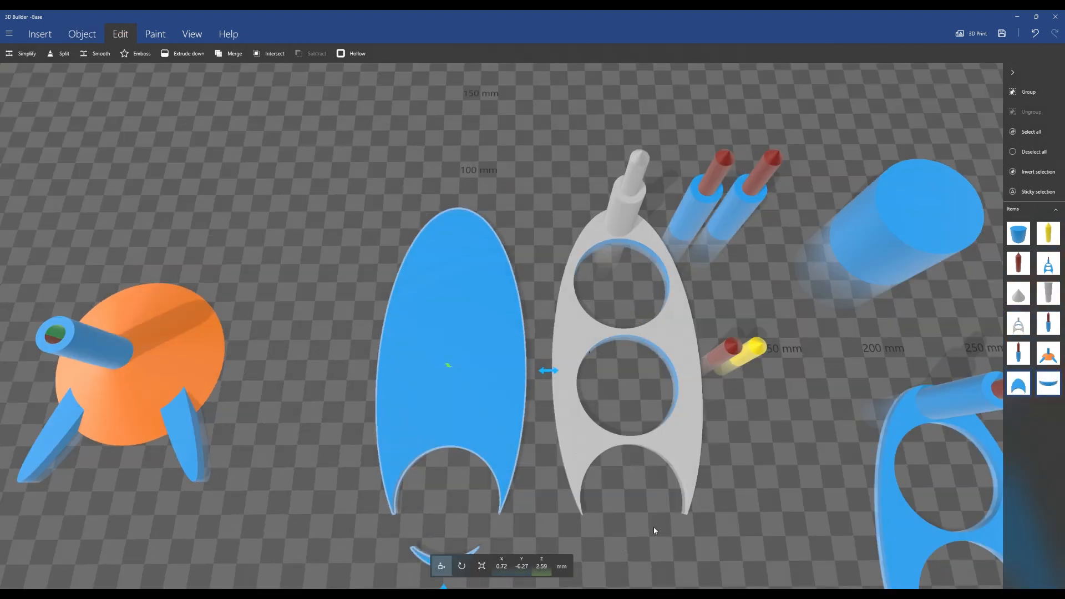
scroll(654, 531, up, 5)
right_drag(654, 531, 671, 268)
key(ctrl+z)
click(499, 355)
drag(476, 491, 477, 493)
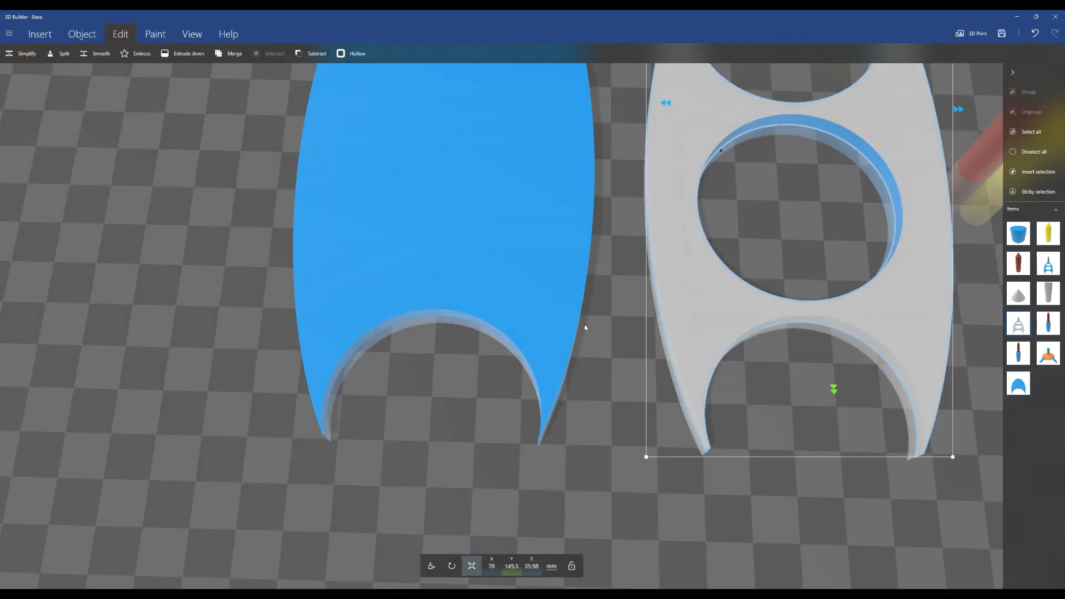
key(ctrl+z)
click(432, 567)
click(427, 444)
drag(425, 548, 424, 557)
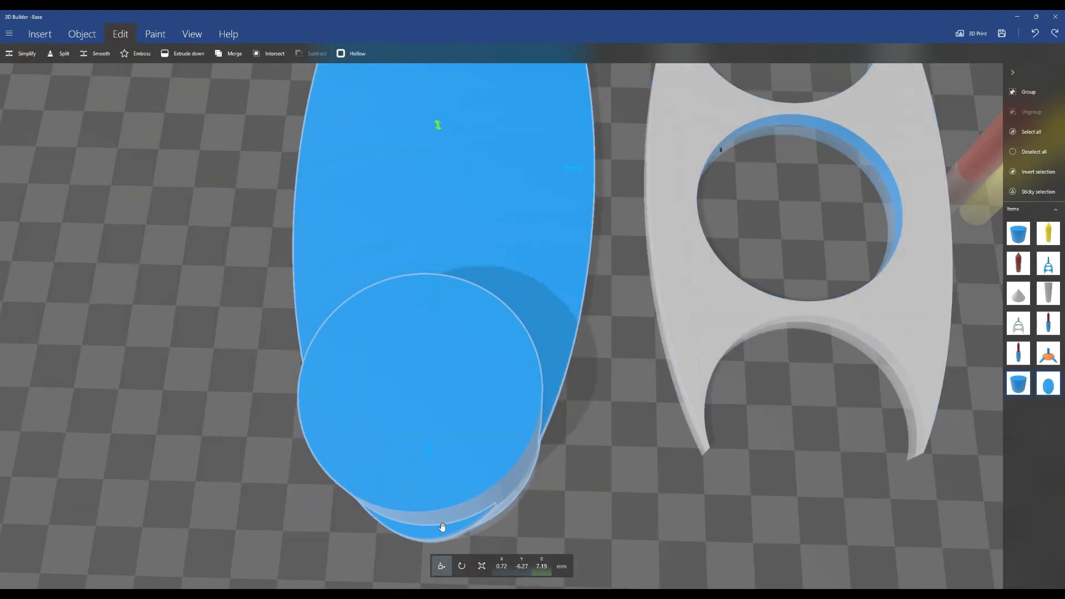
click(311, 54)
key(ctrl+z)
click(440, 452)
click(427, 524)
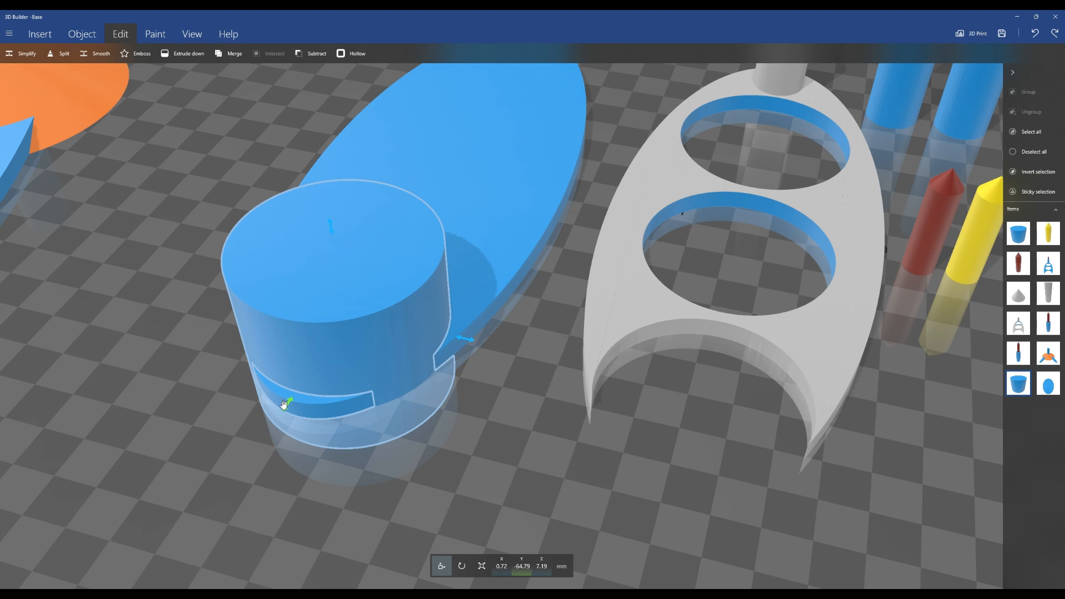
click(311, 53)
key(ctrl+z)
Reselect the cylinder and plate and try the subtraction once more, undo it and move the cylinder aside
scroll(349, 457, up, 5)
click(431, 567)
click(423, 471)
drag(411, 543, 411, 536)
click(310, 54)
key(ctrl+z)
click(392, 433)
click(431, 566)
click(303, 56)
click(604, 373)
click(481, 332)
right_drag(481, 332, 534, 274)
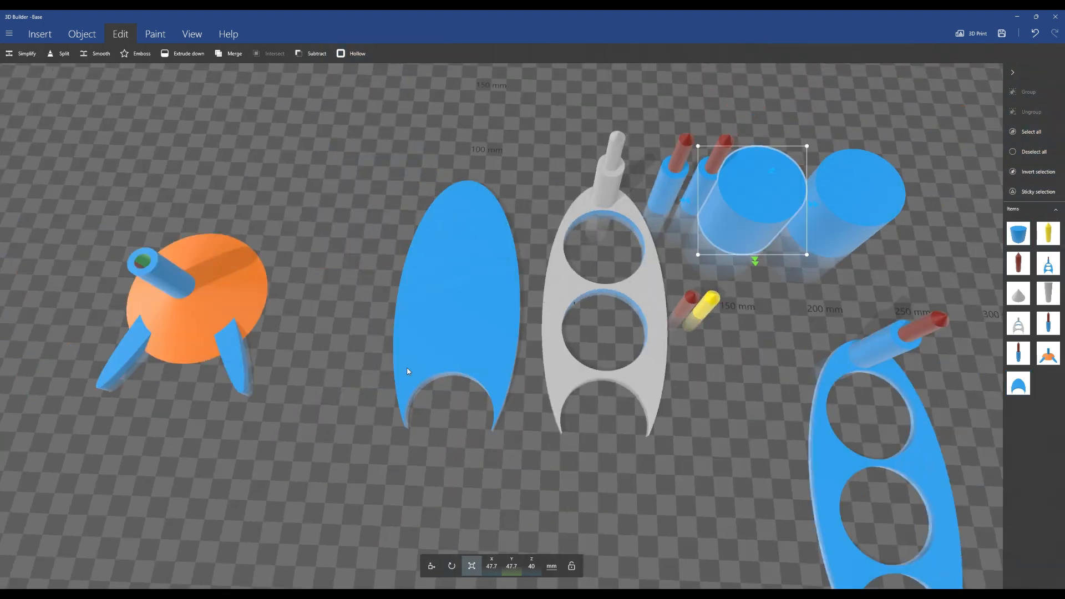
Paste a cylinder onto the holder plate and set its position to X 2 mm and Y 6.4 mm
key(ctrl+v)
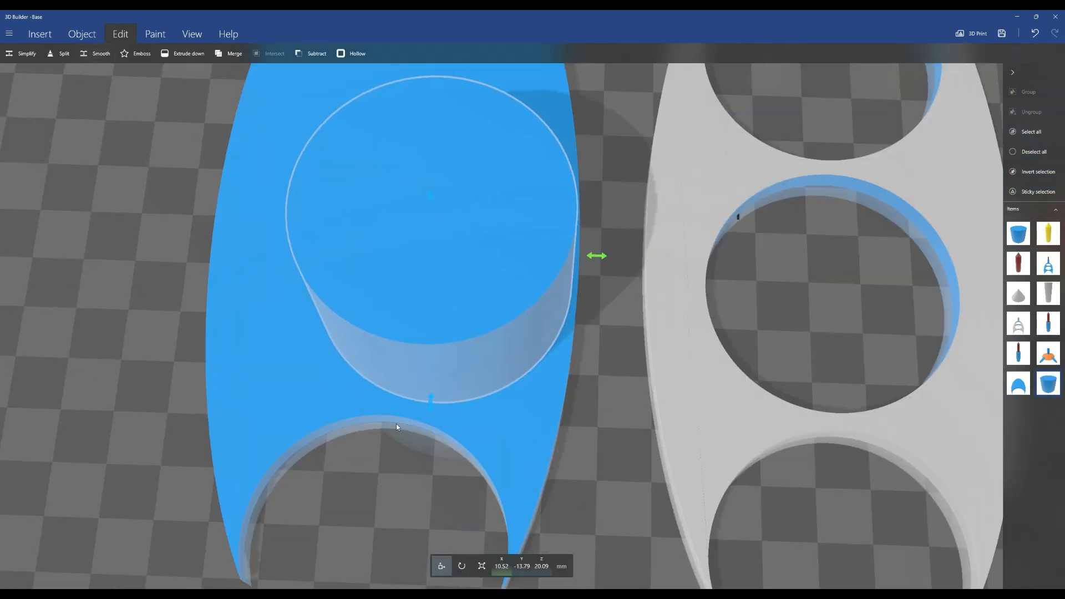
click(82, 34)
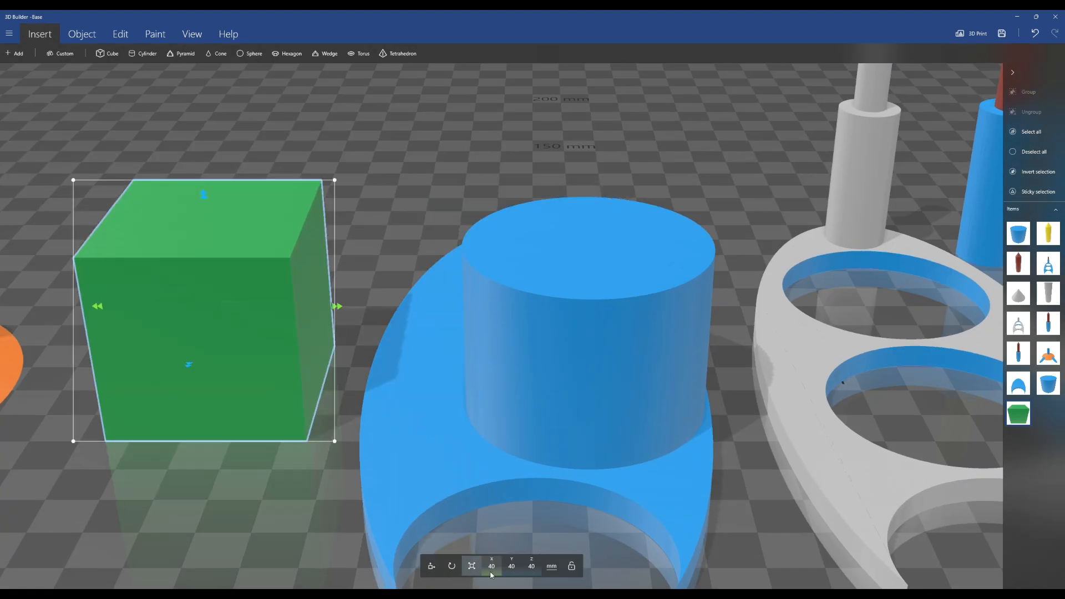
click(492, 566)
text(2)
key(Return)
click(511, 566)
text(6.4)
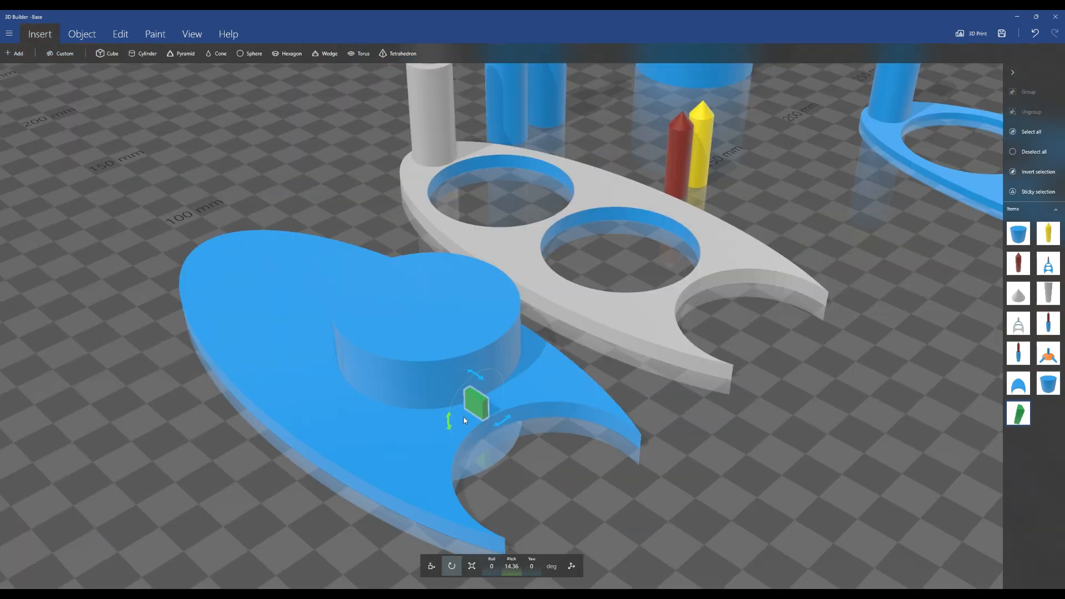
Arrange the capsule cylinders on the plate, duplicating one and dragging the copy into the remaining space
drag(476, 405, 487, 393)
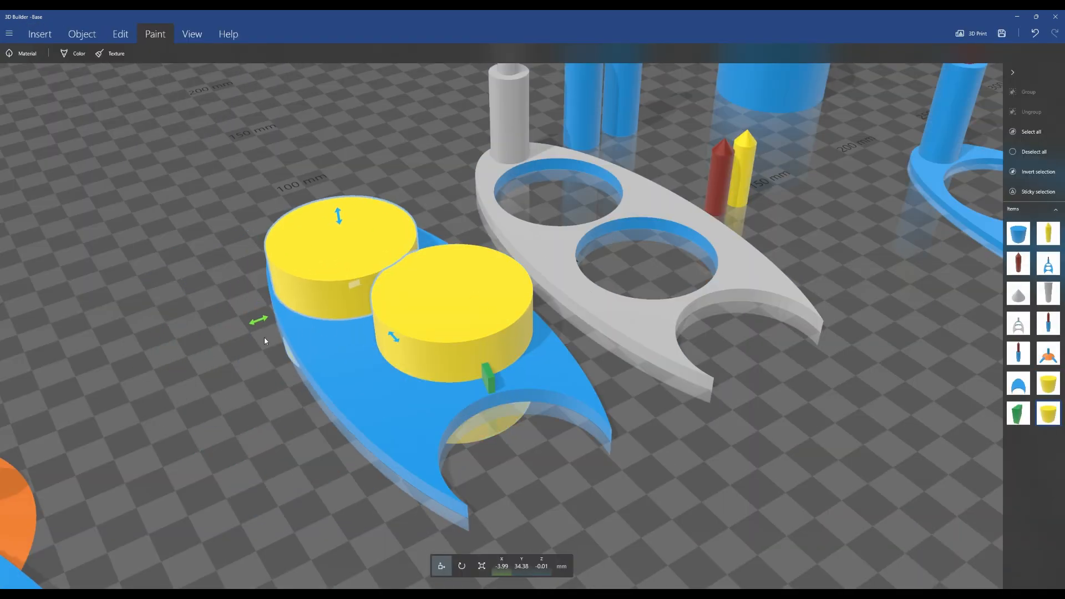
drag(541, 425, 550, 429)
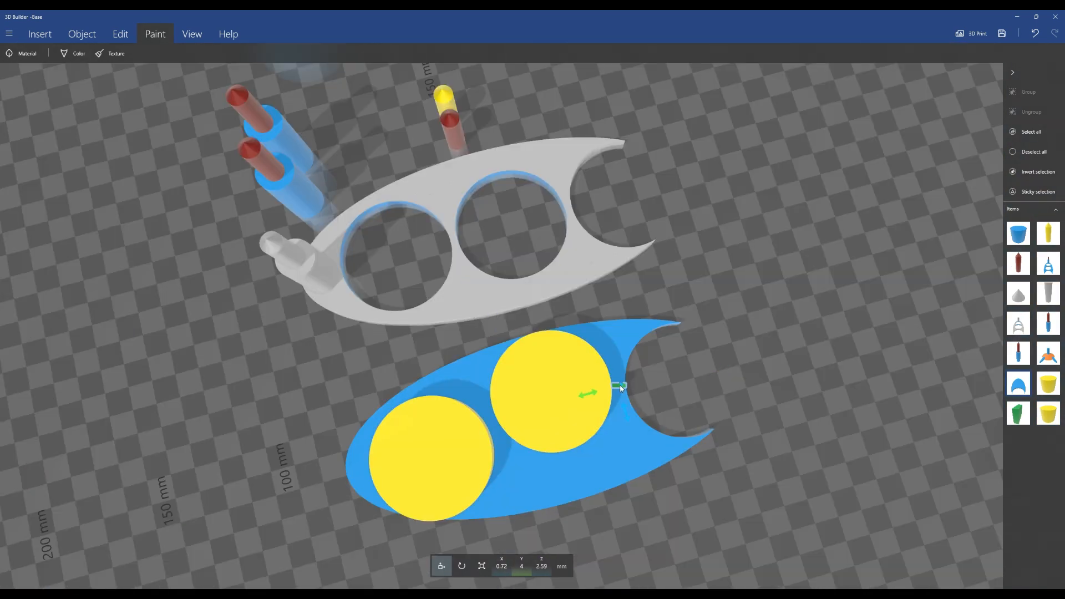
key(ctrl+d)
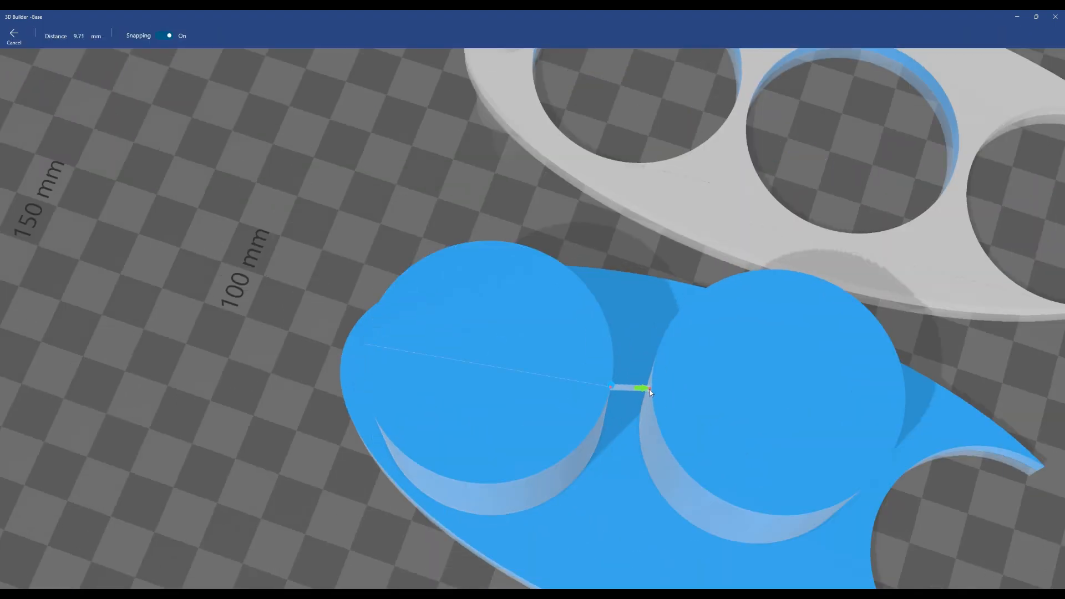
drag(650, 390, 608, 373)
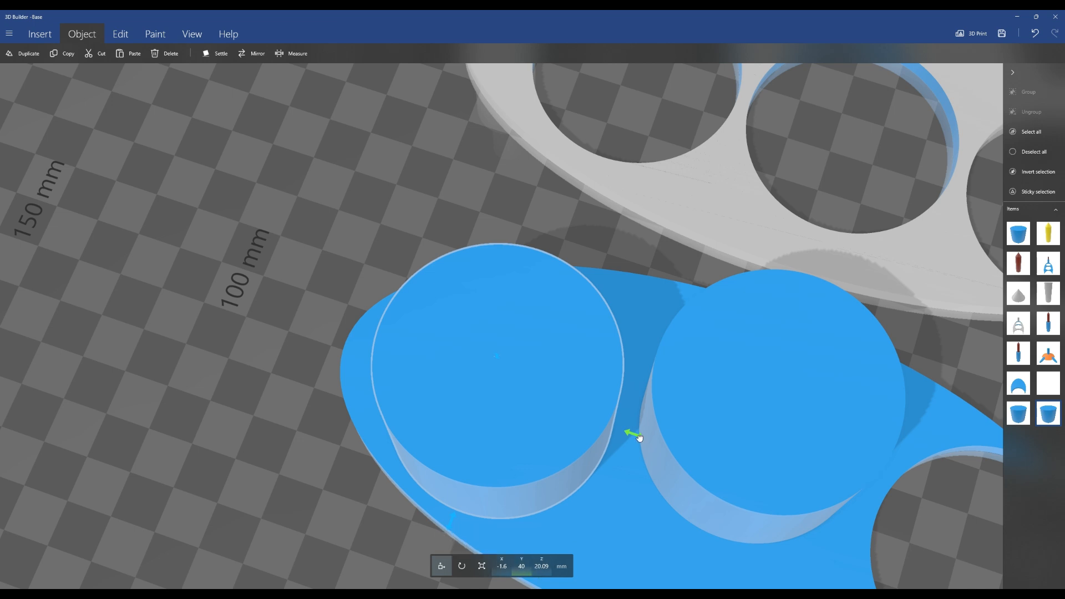
drag(633, 435, 638, 438)
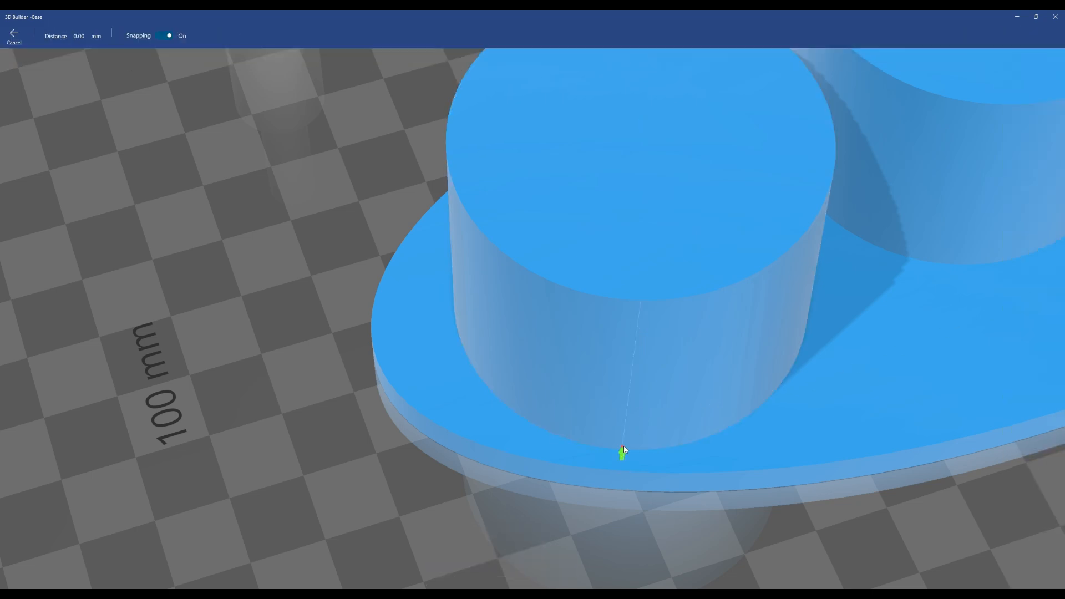
click(624, 450)
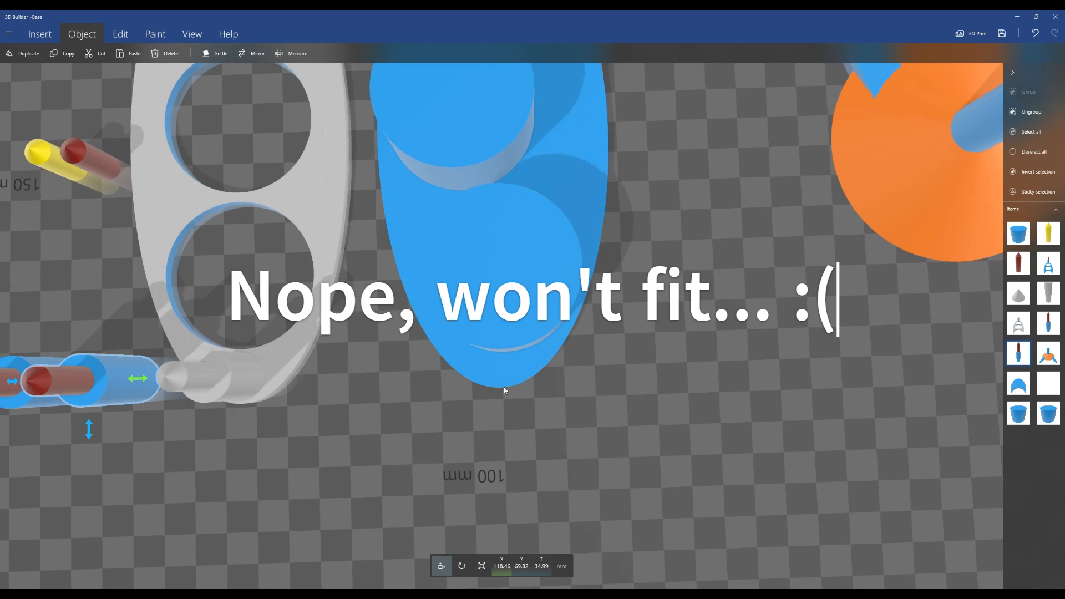
right_drag(504, 387, 509, 462)
drag(510, 461, 518, 401)
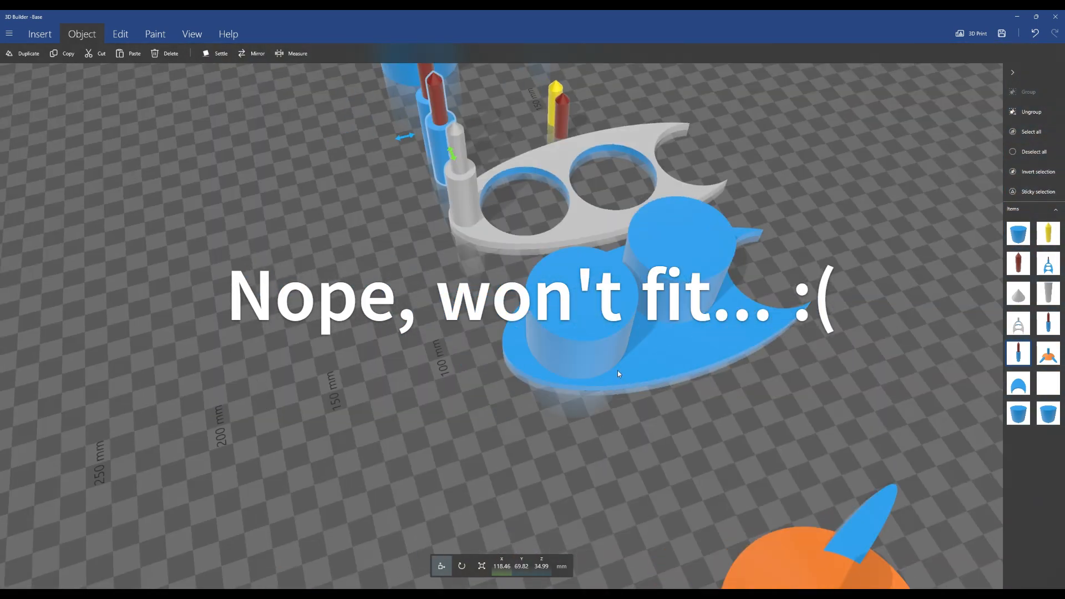
drag(812, 385, 657, 419)
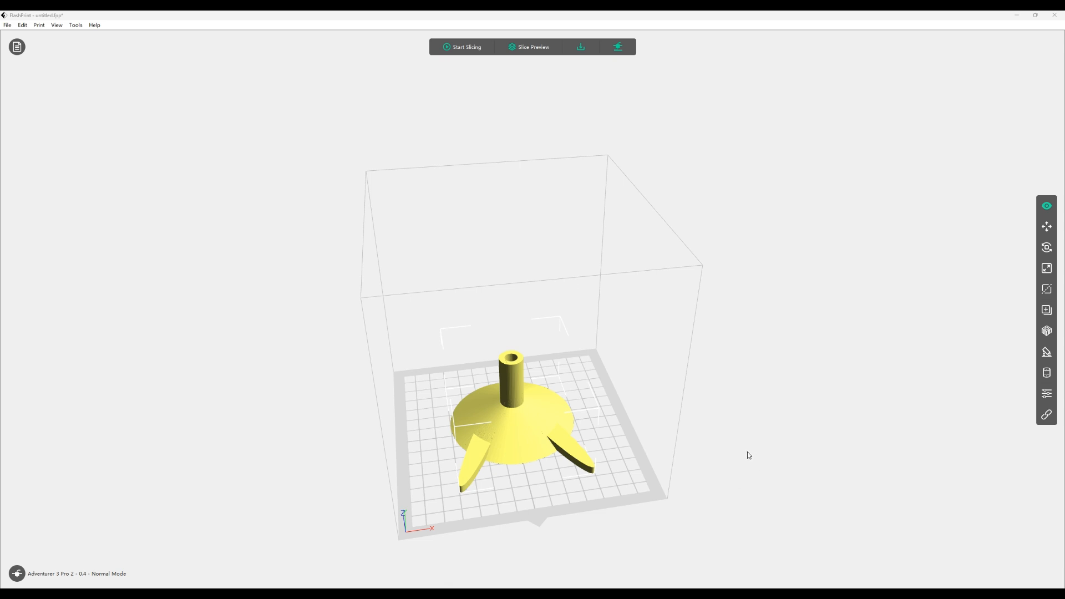
Switch to FlashPrint and inspect the stand model from the side, looking closely at one of its legs
drag(739, 471, 763, 433)
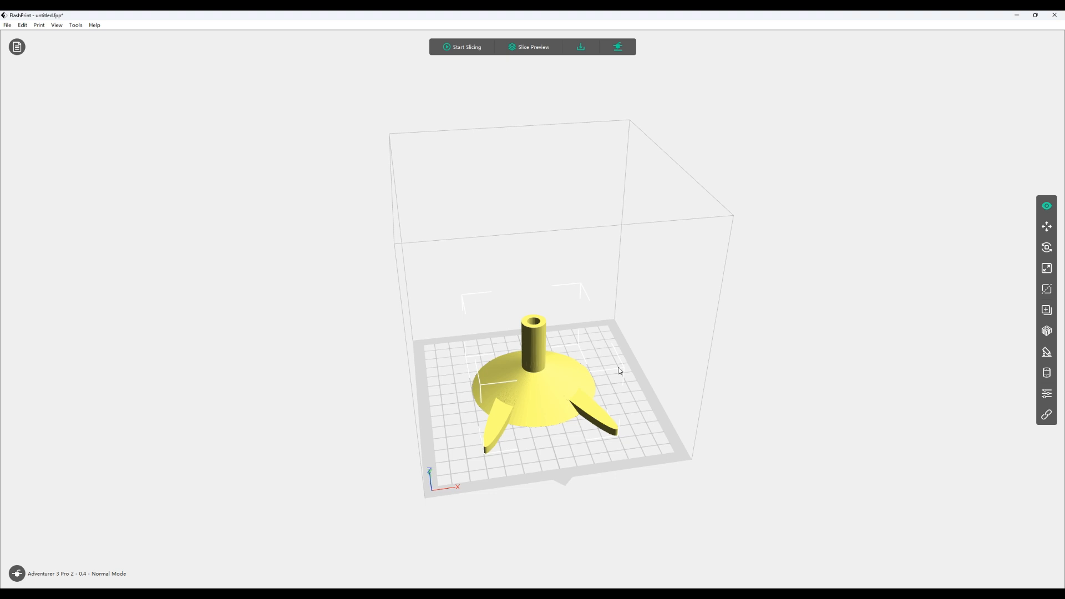
mouse_move(710, 434)
mouse_down()
mouse_move(718, 383)
mouse_move(704, 391)
mouse_move(702, 421)
mouse_up()
scroll(717, 370, up, 5)
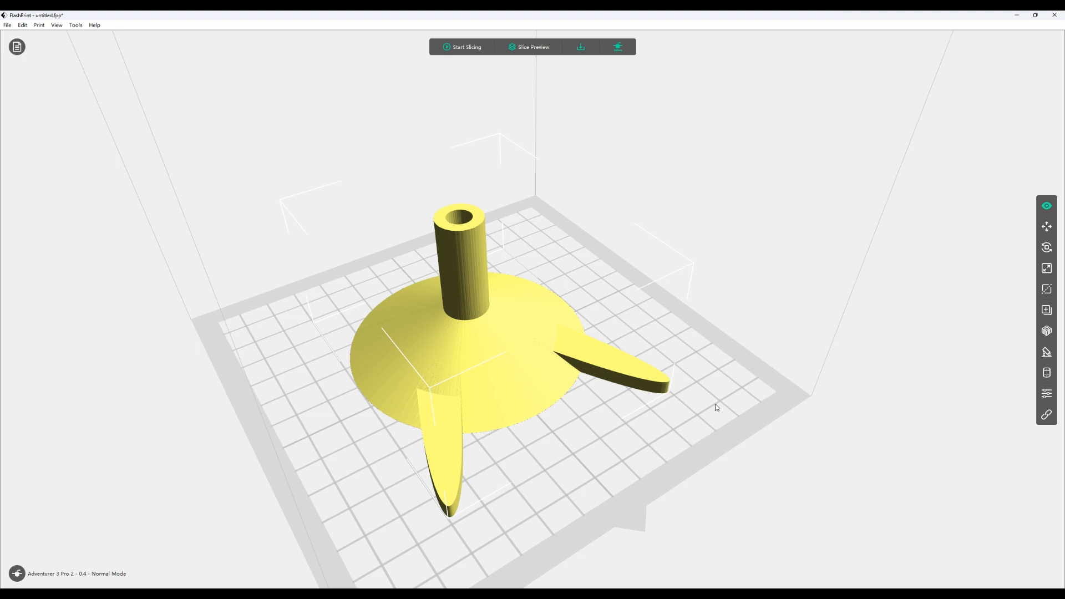
drag(604, 475, 635, 456)
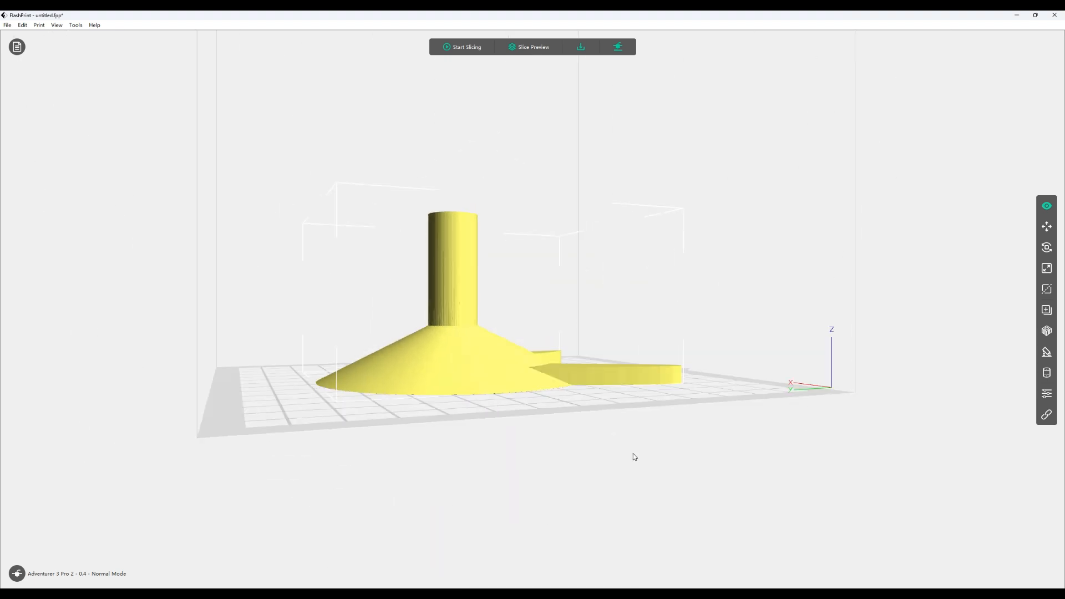
scroll(640, 428, up, 10)
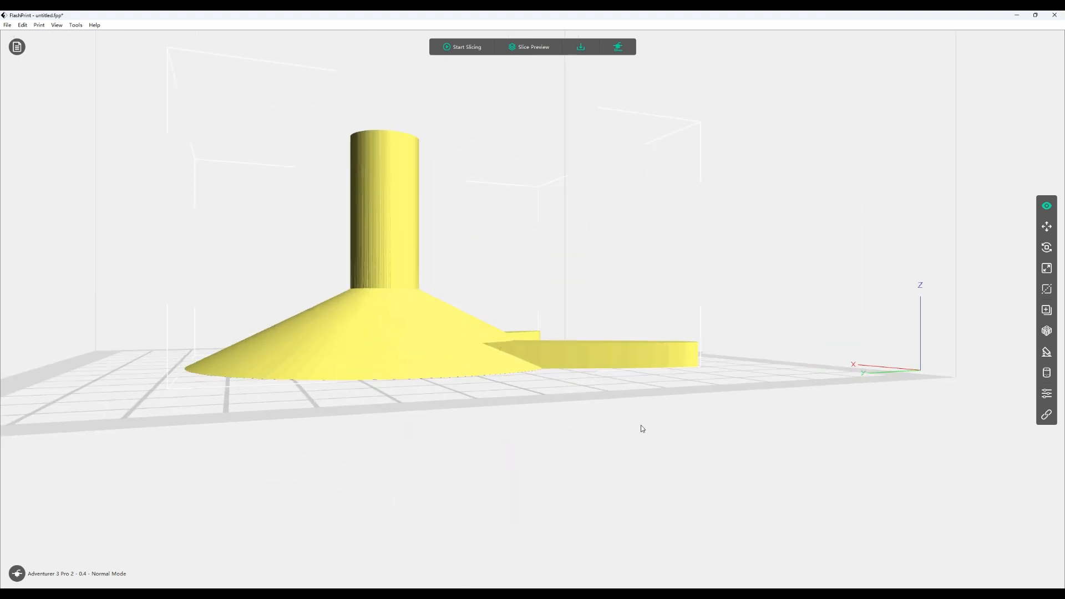
drag(519, 374, 518, 378)
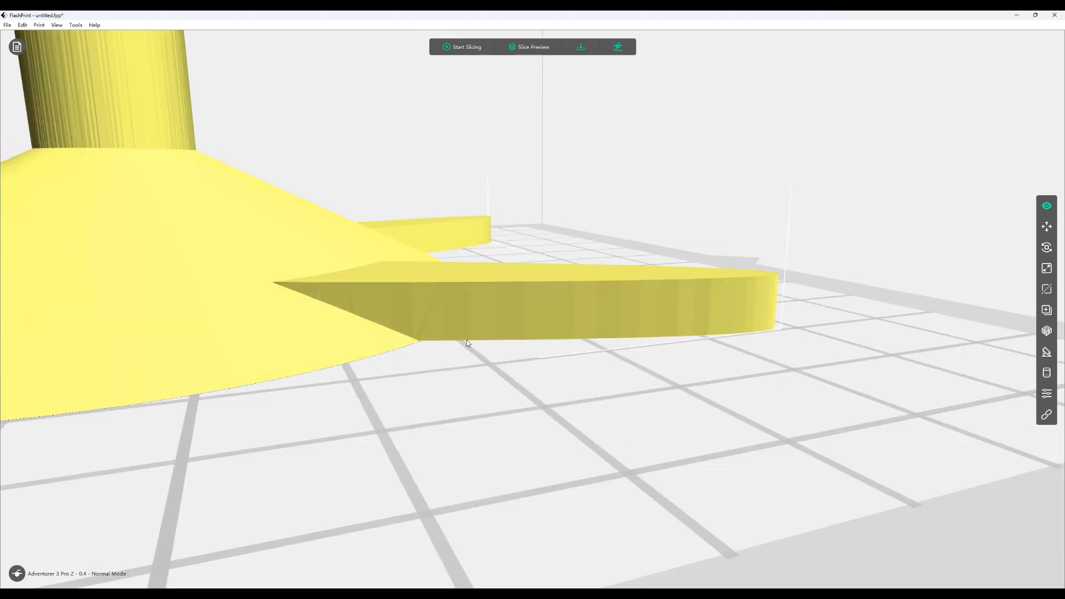
Open the slicing settings, set brim generation inside holes to No, and slice the stand
drag(466, 341, 660, 371)
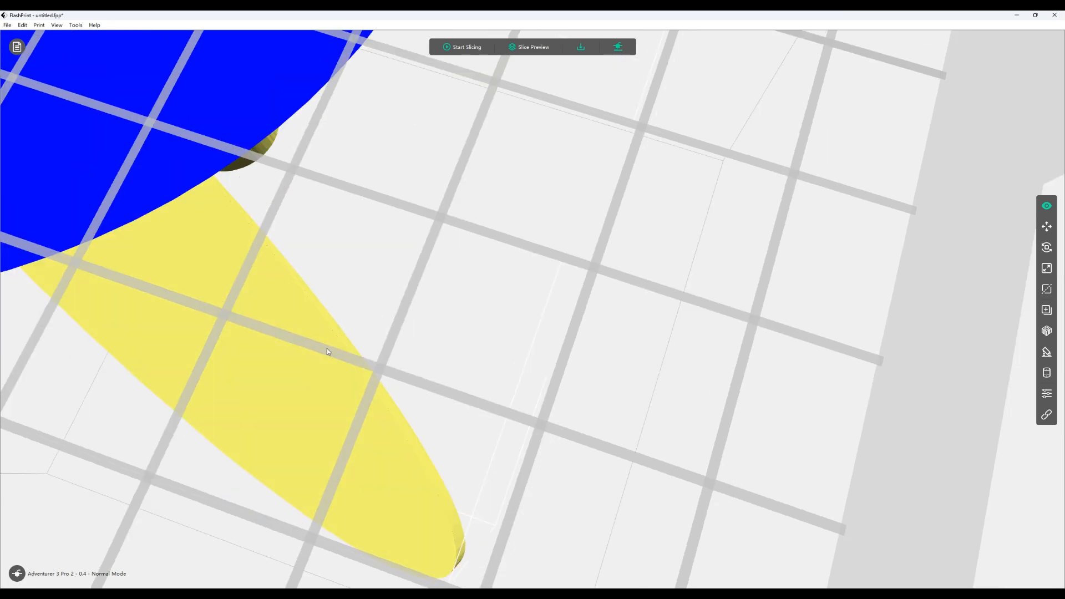
drag(402, 522, 642, 262)
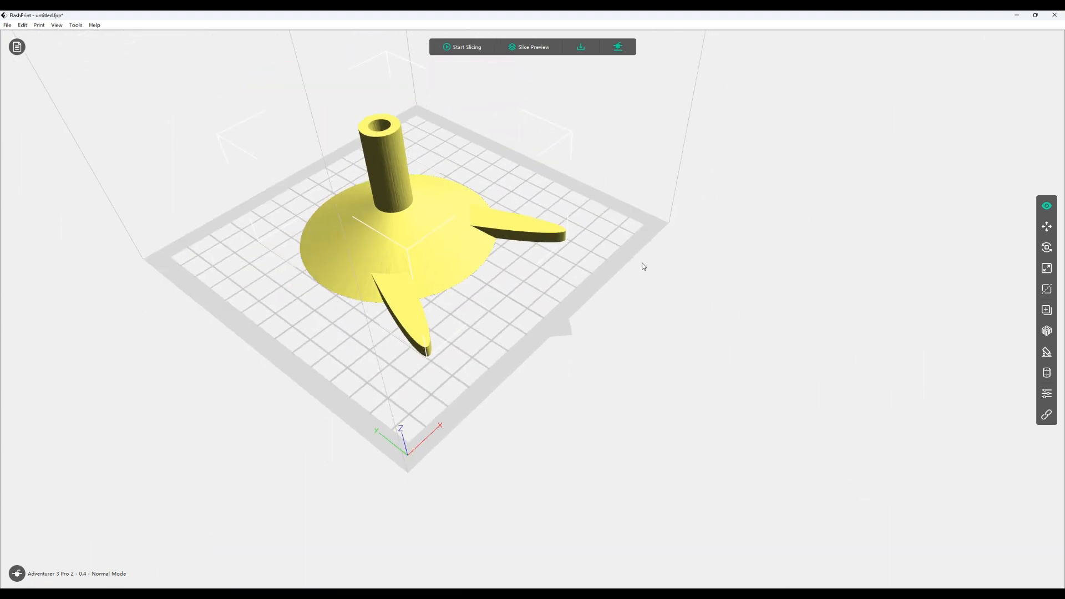
click(469, 49)
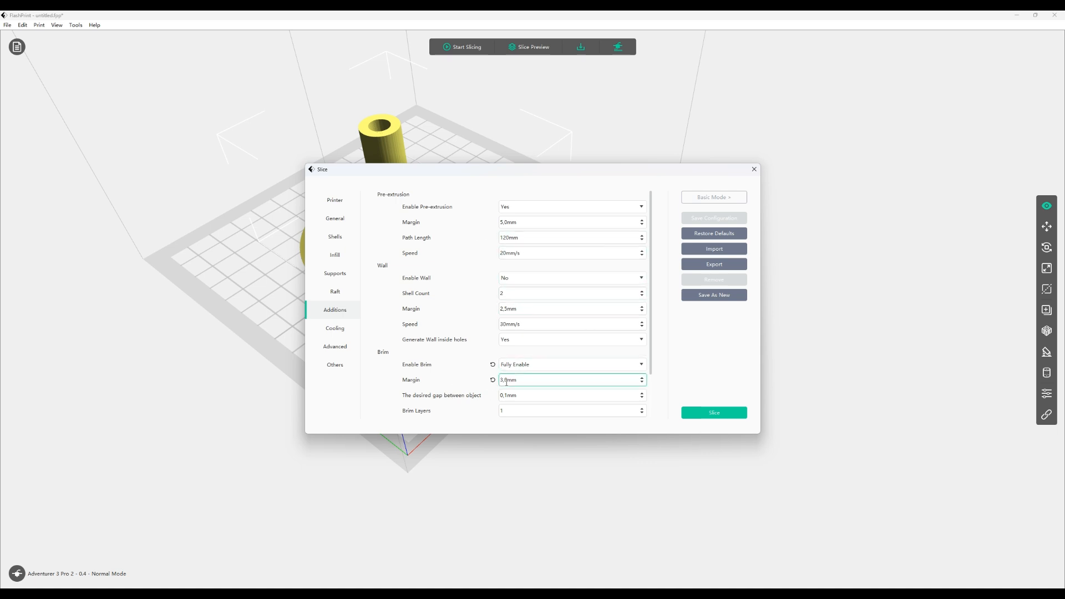
scroll(566, 381, down, 2)
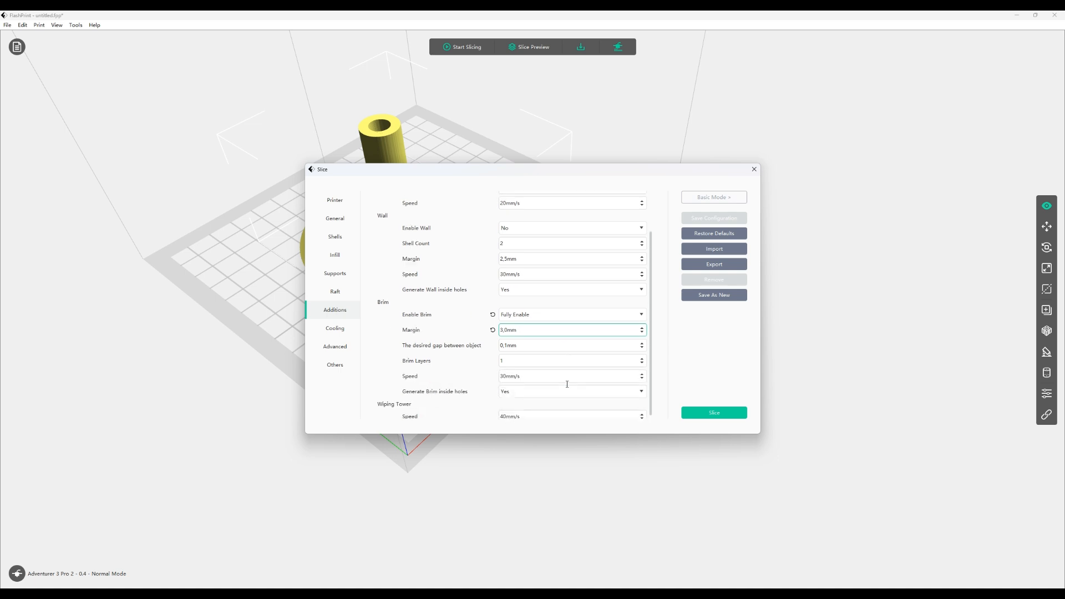
scroll(498, 398, down, 1)
click(511, 390)
click(516, 407)
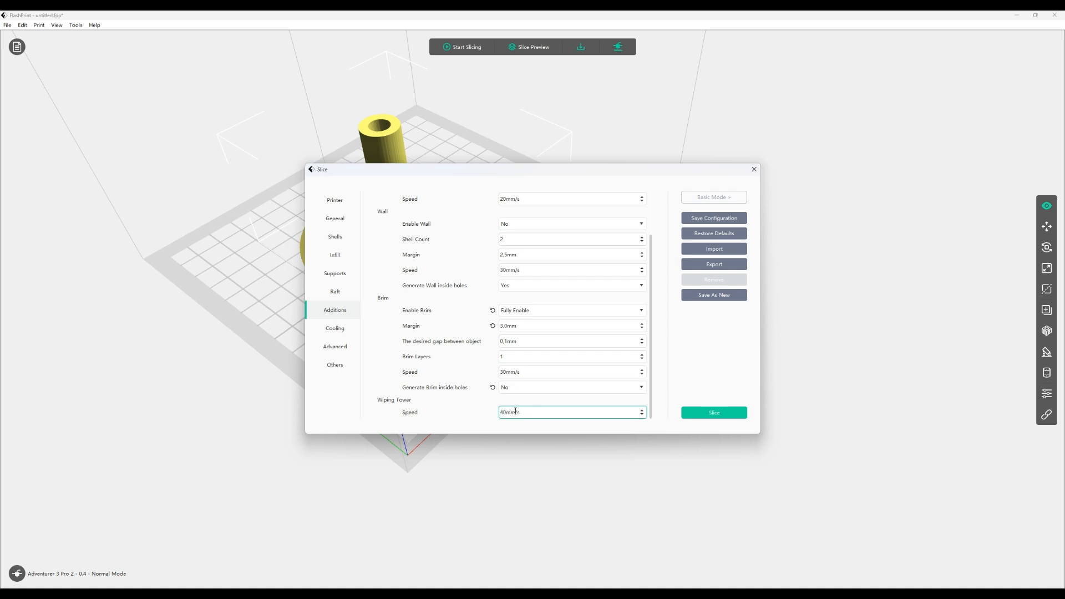
click(713, 412)
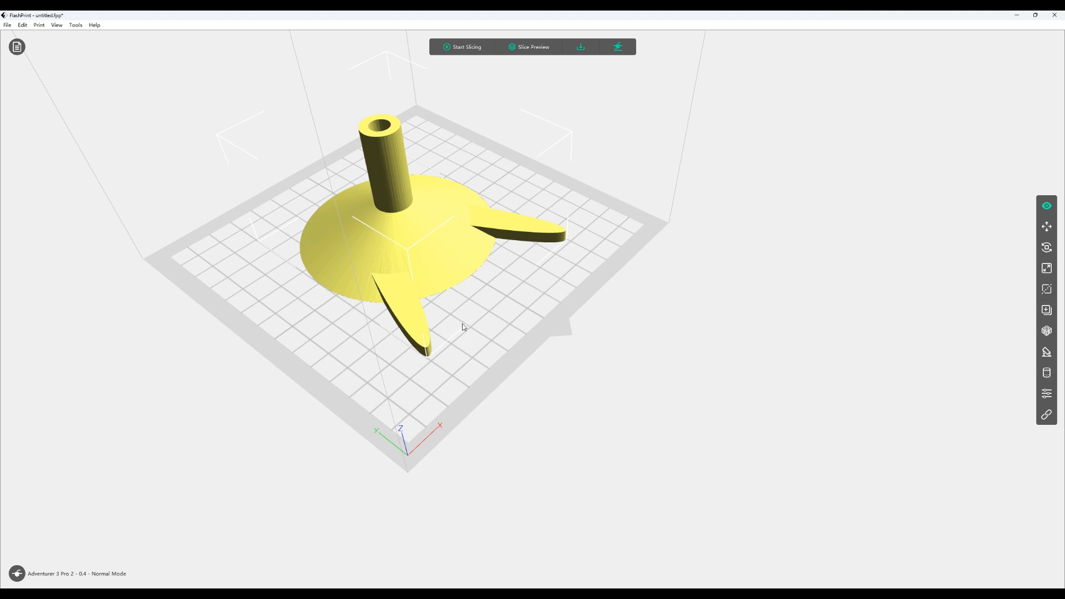
Open the slice preview and move the layer slider down to the first layers of the stand
click(527, 52)
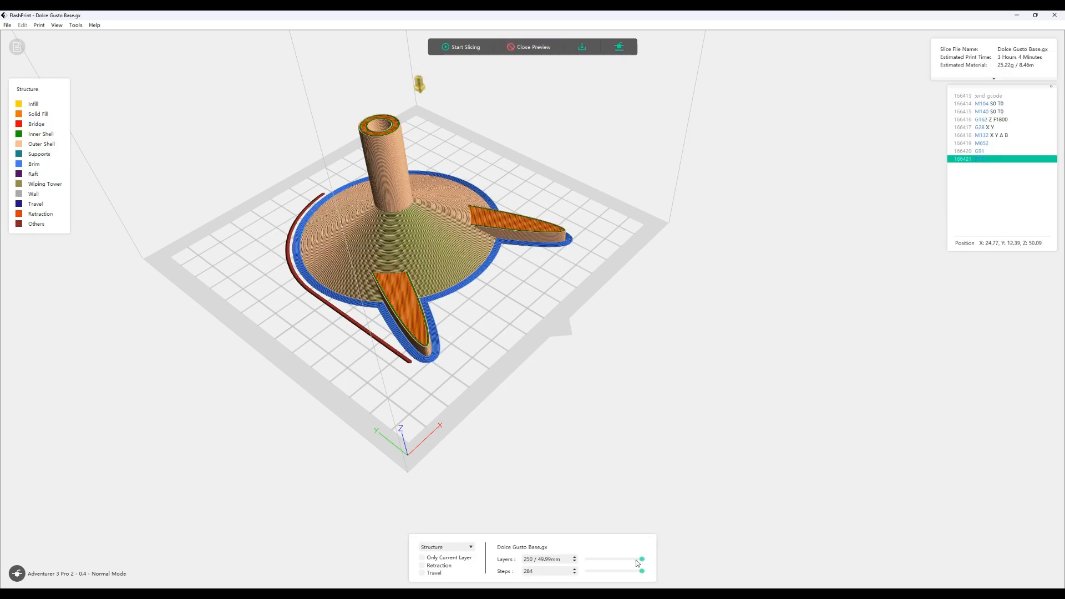
drag(642, 562, 581, 568)
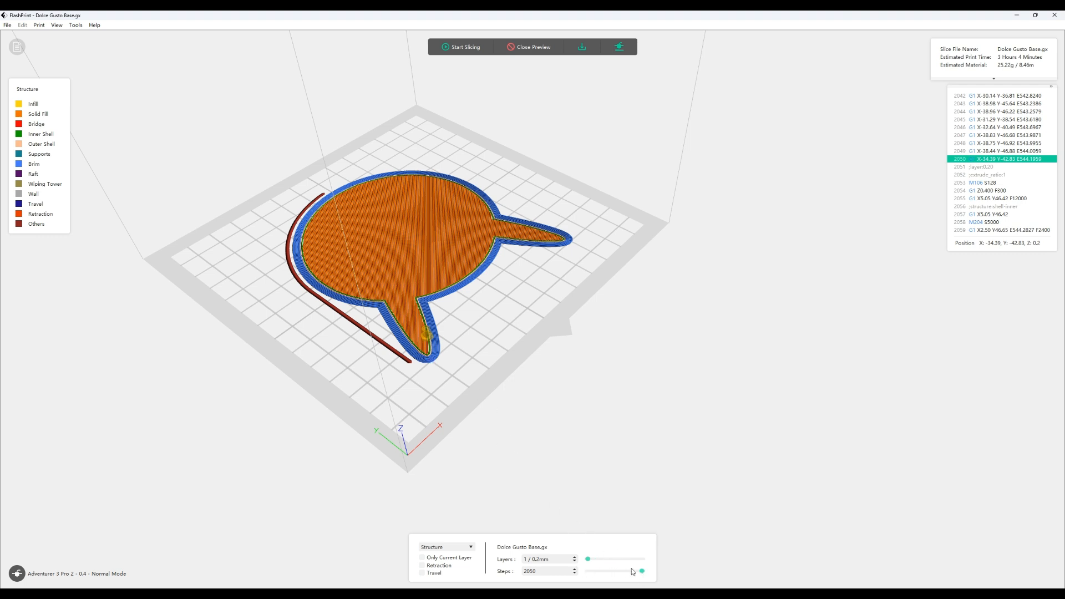
mouse_move(642, 572)
mouse_down()
mouse_move(588, 571)
mouse_move(643, 567)
mouse_up()
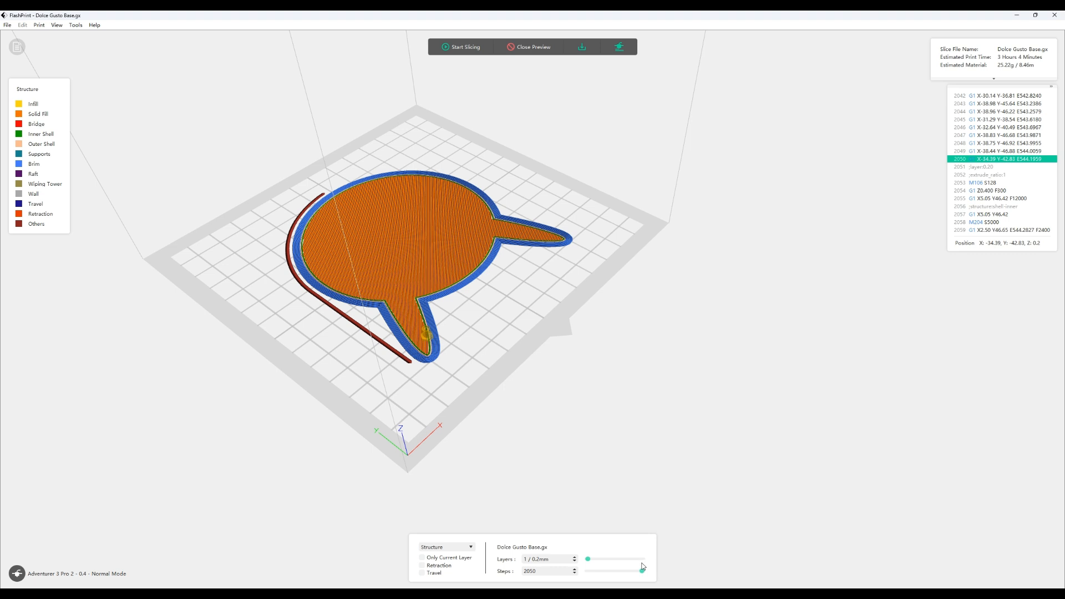
click(575, 557)
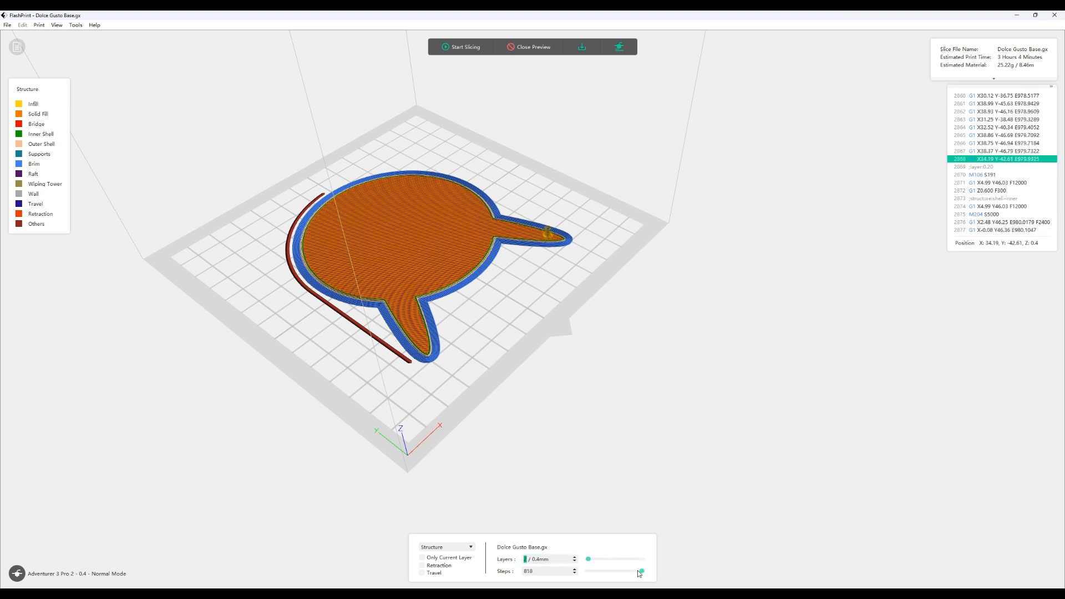
mouse_move(642, 574)
mouse_down()
mouse_move(589, 573)
mouse_move(642, 571)
mouse_up()
click(575, 558)
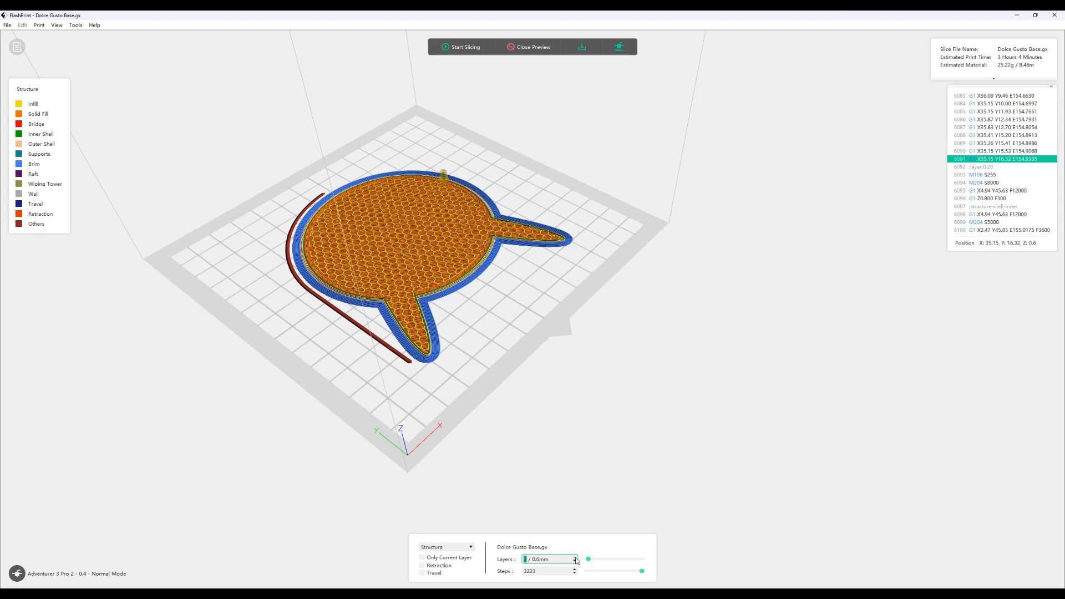
Step up through the sliced layers one at a time to examine the stand's infill and shells
click(576, 557)
click(576, 558)
click(575, 558)
click(575, 557)
click(575, 558)
click(575, 558)
click(576, 558)
click(576, 557)
click(575, 557)
click(574, 557)
click(574, 557)
click(575, 557)
click(574, 557)
click(575, 557)
click(575, 557)
click(575, 557)
click(576, 558)
click(575, 557)
click(575, 558)
click(576, 558)
click(575, 558)
click(575, 558)
click(575, 558)
click(575, 558)
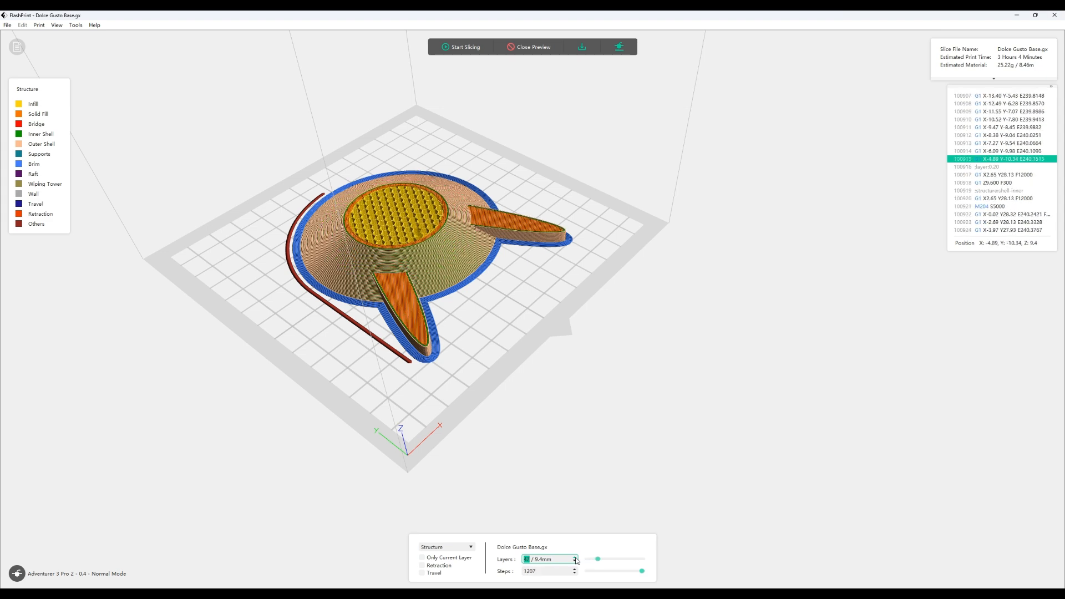
click(575, 557)
click(575, 558)
click(576, 557)
click(575, 558)
click(576, 558)
click(575, 558)
click(576, 557)
click(576, 558)
click(575, 558)
click(576, 558)
click(575, 558)
click(576, 557)
click(576, 558)
click(575, 558)
click(576, 557)
click(576, 558)
click(575, 557)
click(576, 558)
click(575, 557)
click(576, 558)
click(575, 558)
click(575, 558)
click(575, 558)
click(576, 558)
click(575, 558)
click(576, 558)
click(576, 558)
click(575, 558)
click(575, 557)
click(575, 558)
click(576, 558)
click(576, 558)
click(575, 558)
click(575, 557)
click(575, 558)
click(576, 558)
click(575, 557)
click(575, 558)
click(575, 558)
click(575, 558)
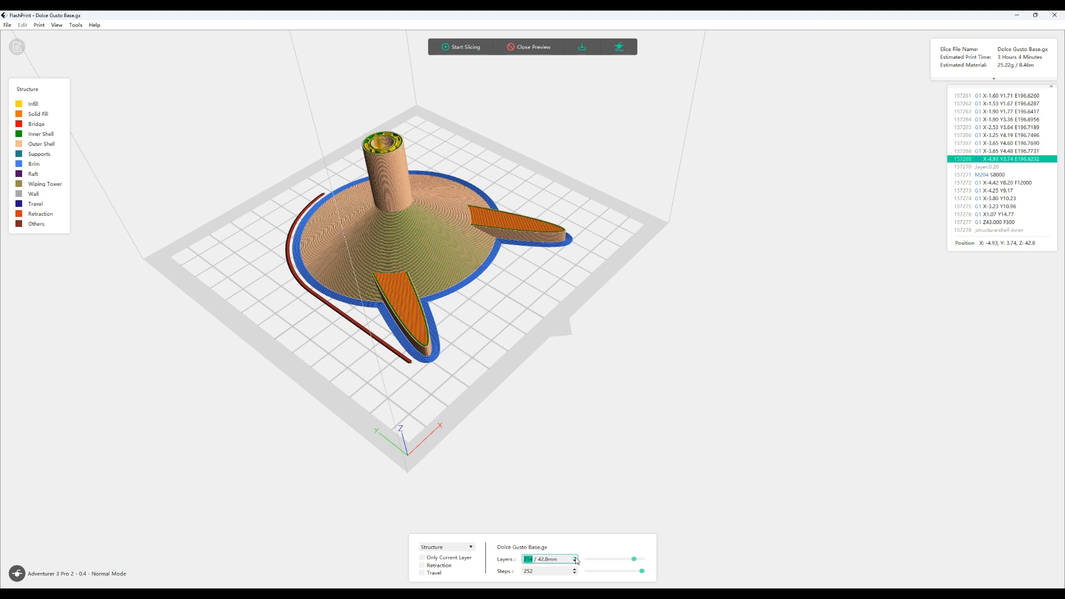
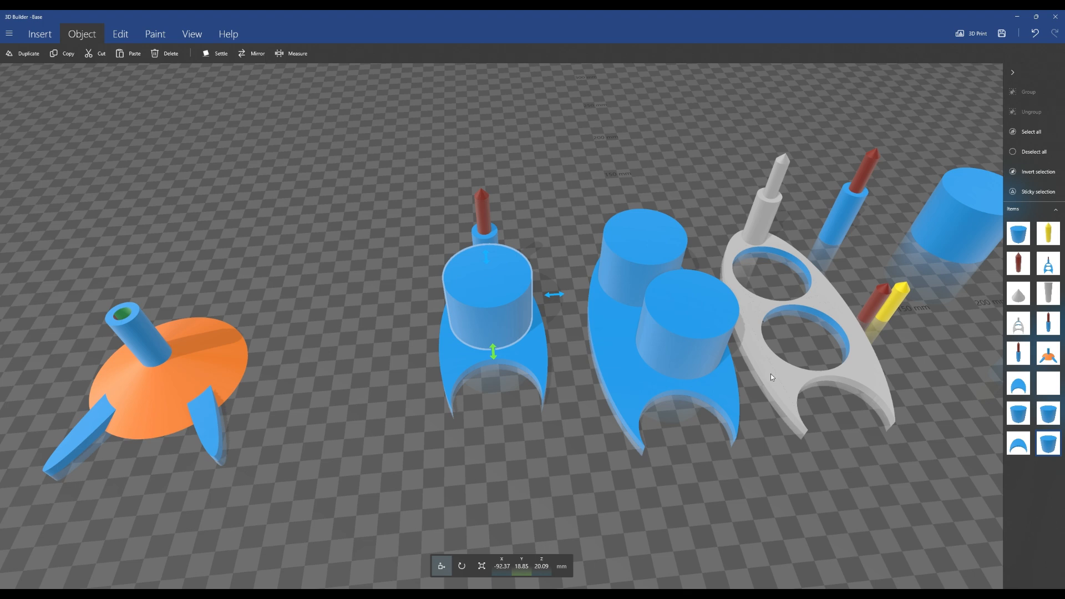
Select the single-capsule holder and inspect its dimensions in scale mode from several angles
drag(571, 285, 637, 430)
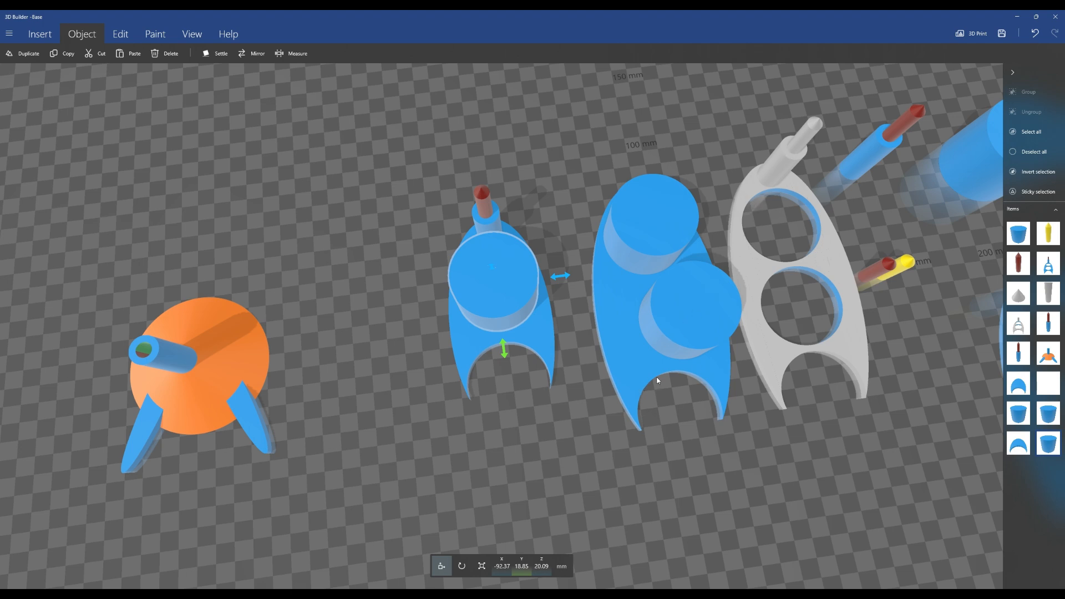
right_drag(647, 381, 590, 342)
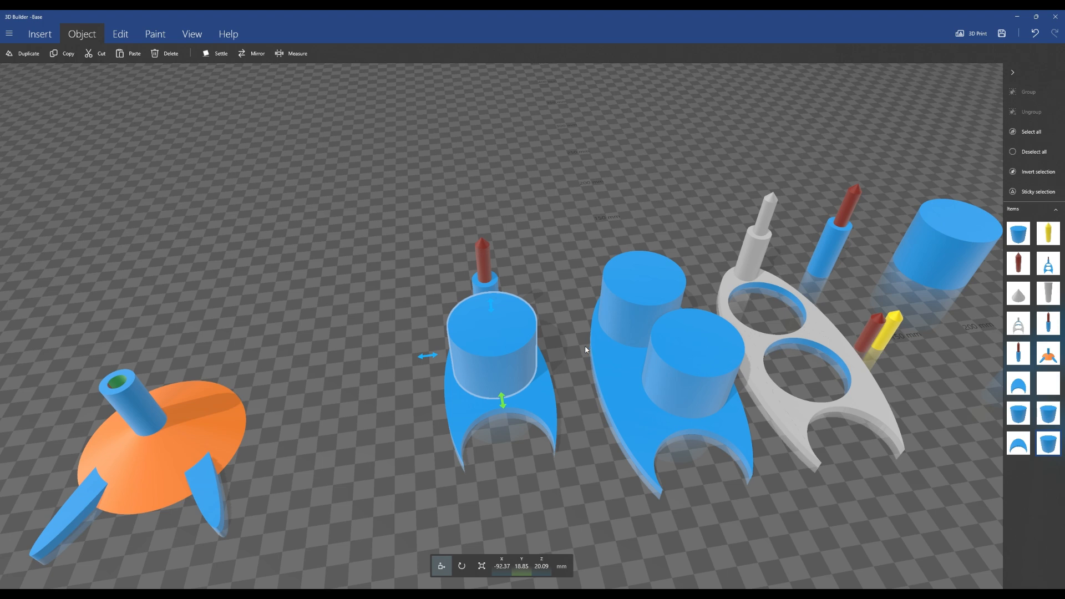
click(601, 390)
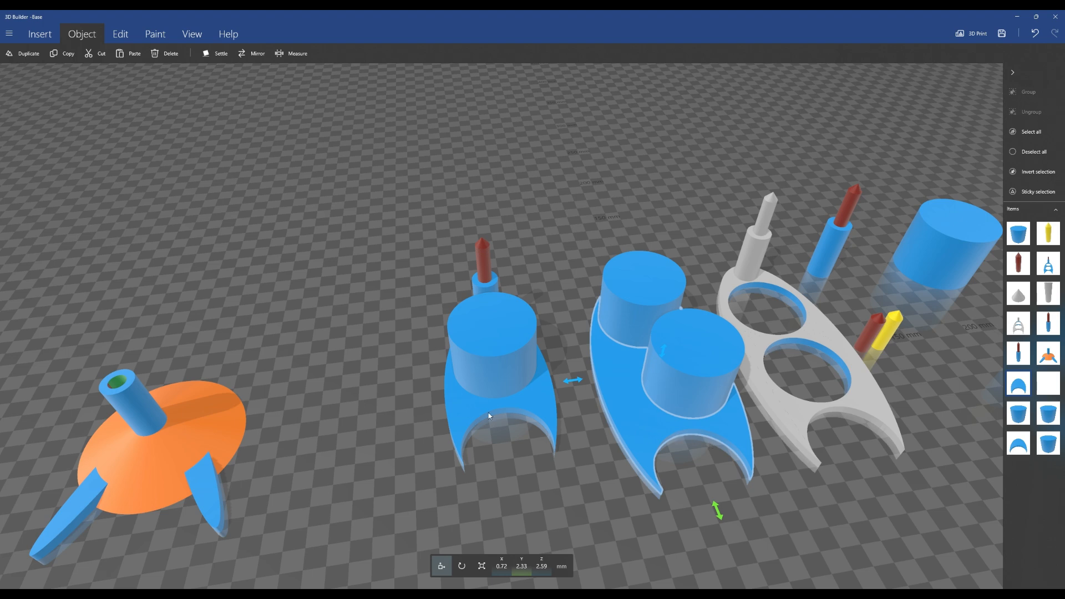
click(541, 406)
click(494, 344)
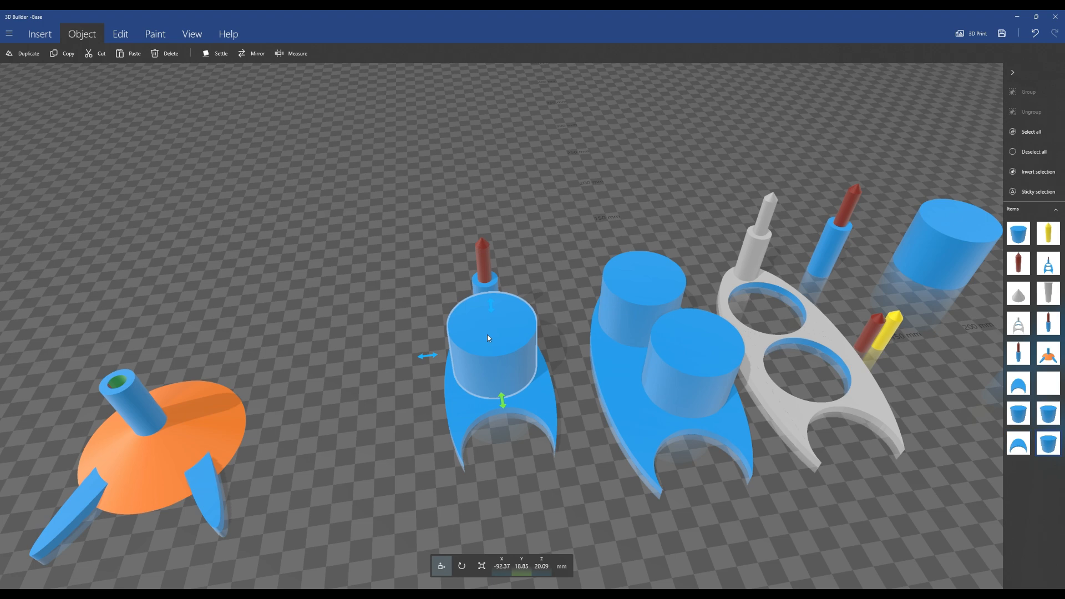
right_drag(397, 400, 572, 405)
click(571, 405)
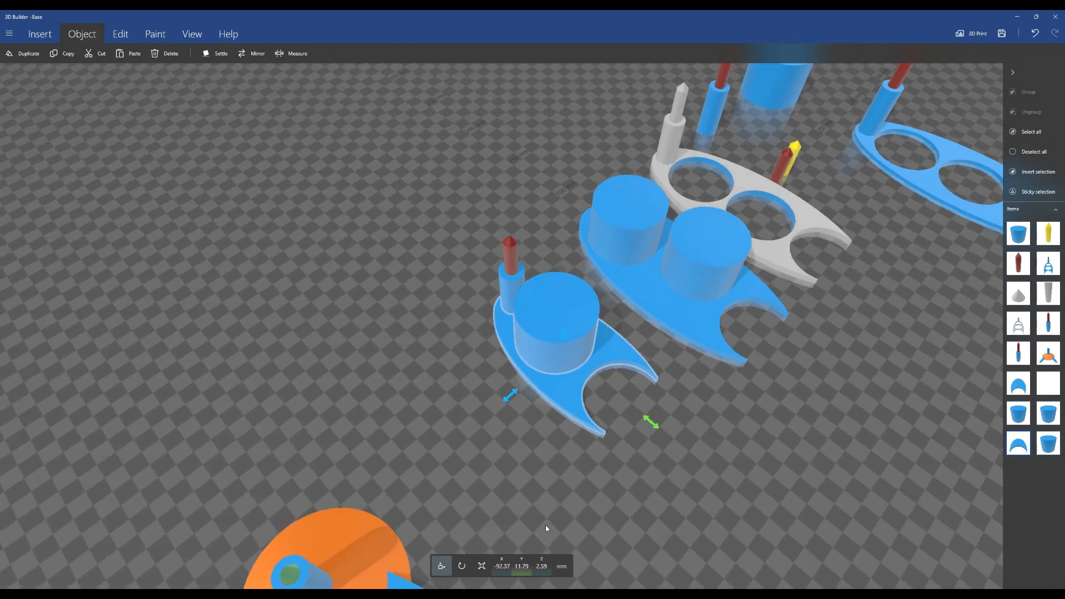
click(481, 566)
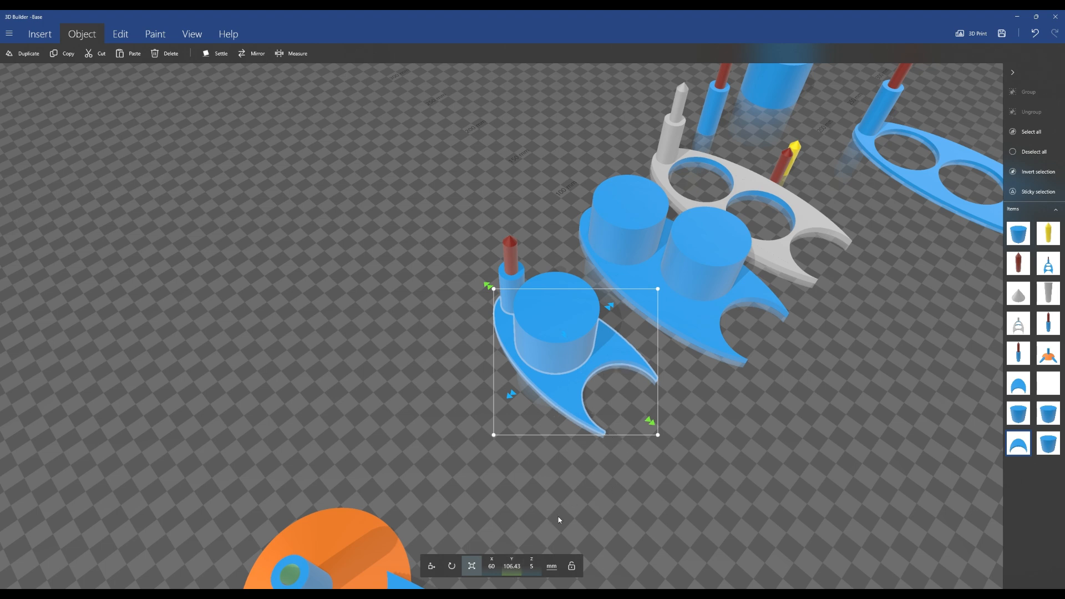
right_drag(432, 421, 511, 428)
drag(511, 428, 702, 421)
scroll(781, 438, up, 2)
drag(776, 435, 693, 457)
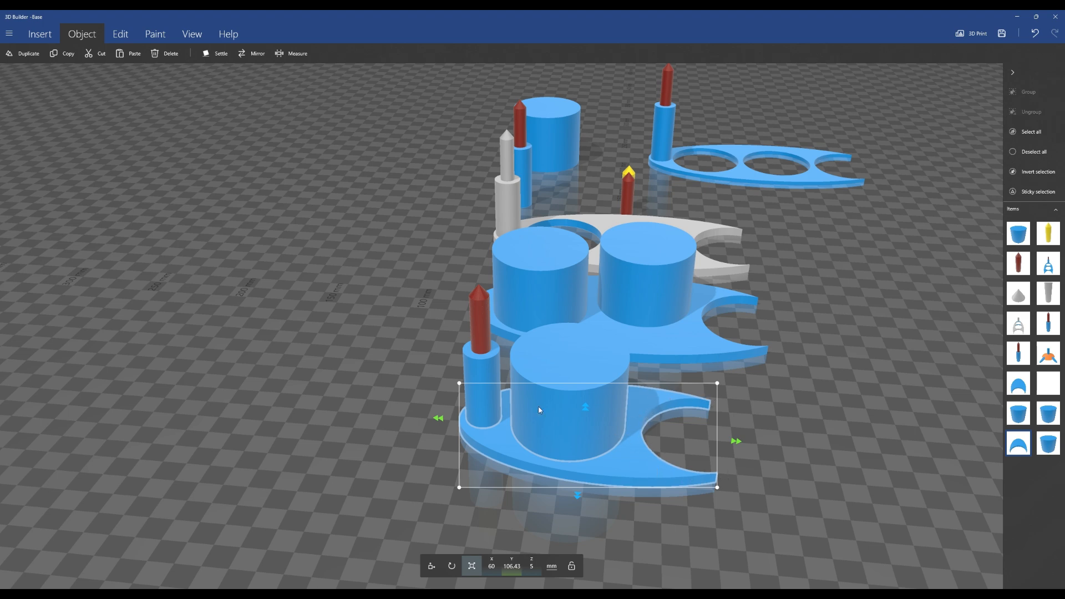
Measure the gap between the holder's cylinder and the arc cutout in its base
click(292, 54)
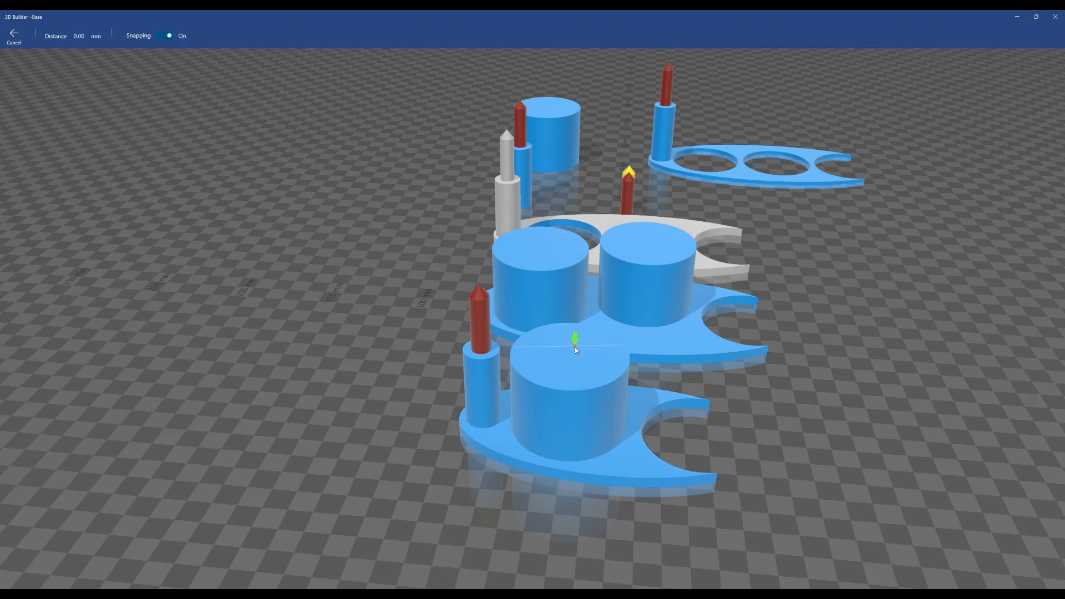
click(625, 429)
right_drag(739, 424, 565, 487)
drag(565, 486, 395, 470)
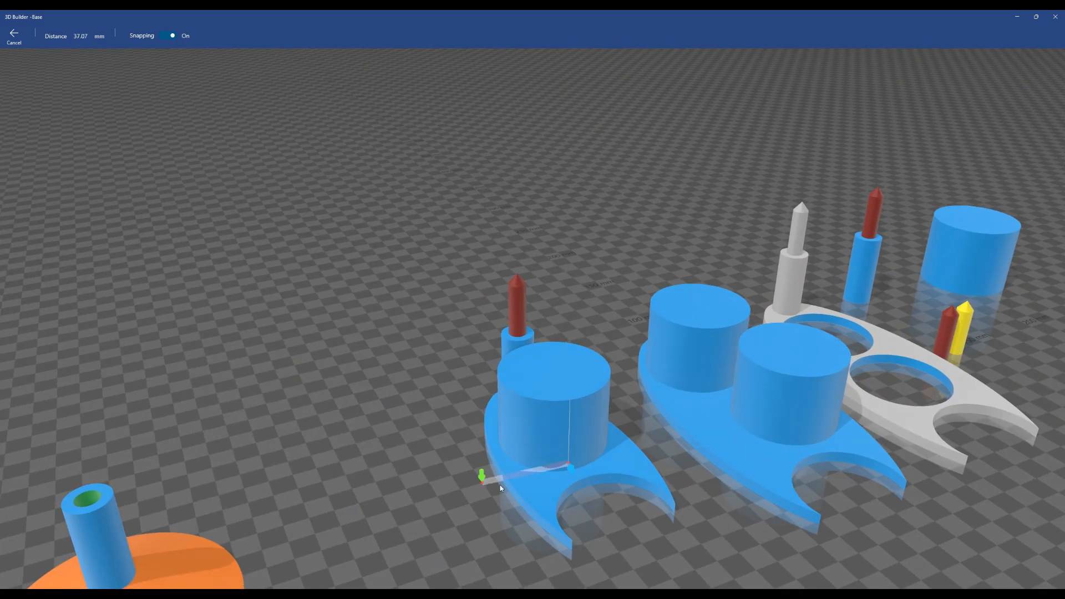
scroll(571, 509, up, 4)
right_drag(706, 512, 613, 350)
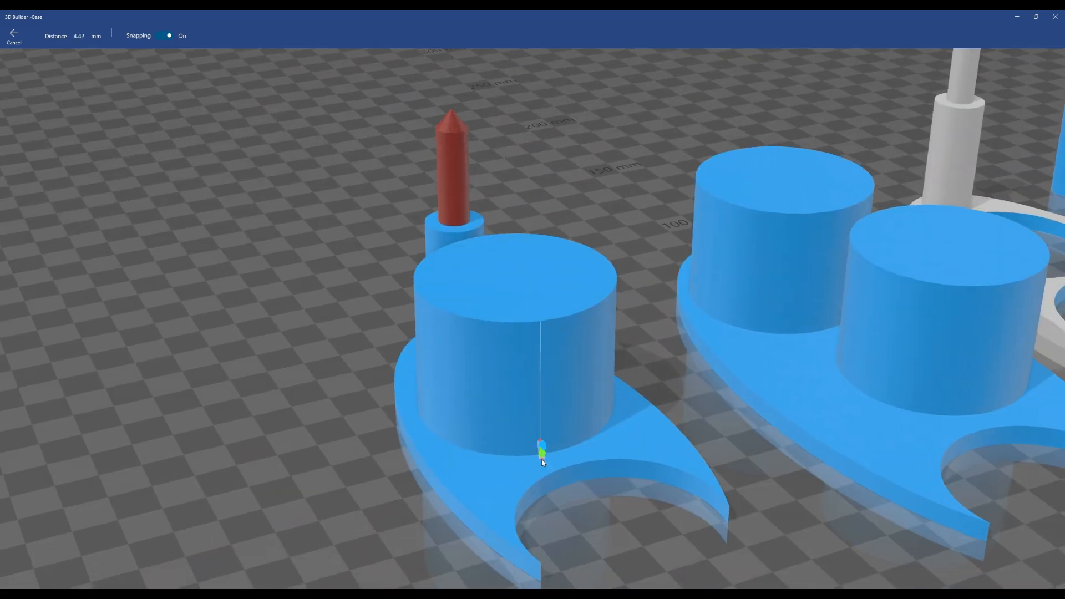
click(561, 473)
right_drag(706, 390, 638, 433)
drag(629, 389, 610, 428)
click(507, 251)
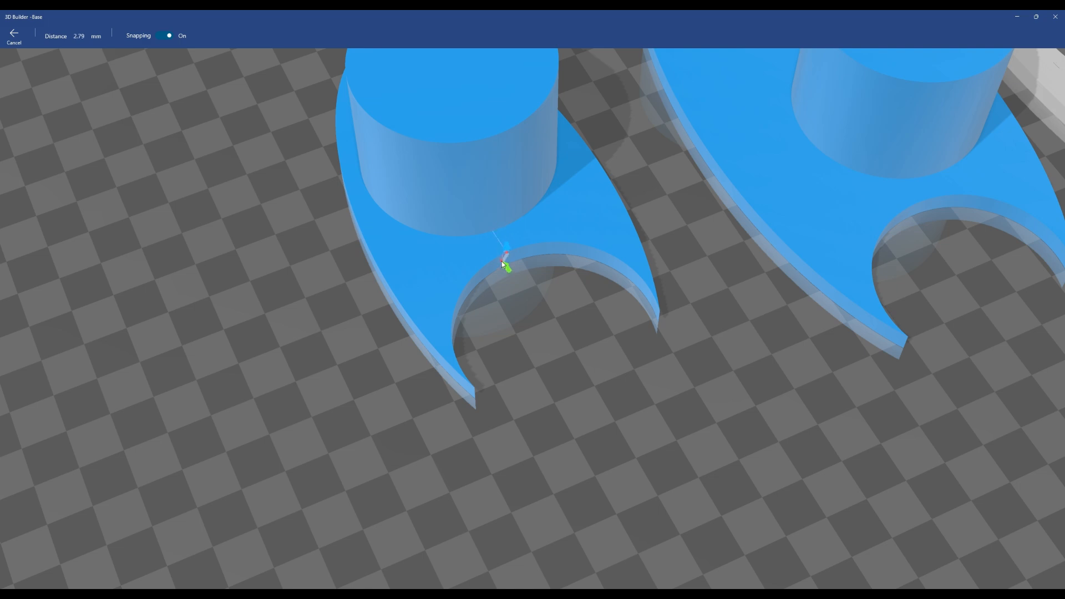
Measure the cylinder-to-cutout distance again at base level and leave Measure
right_drag(516, 285, 627, 212)
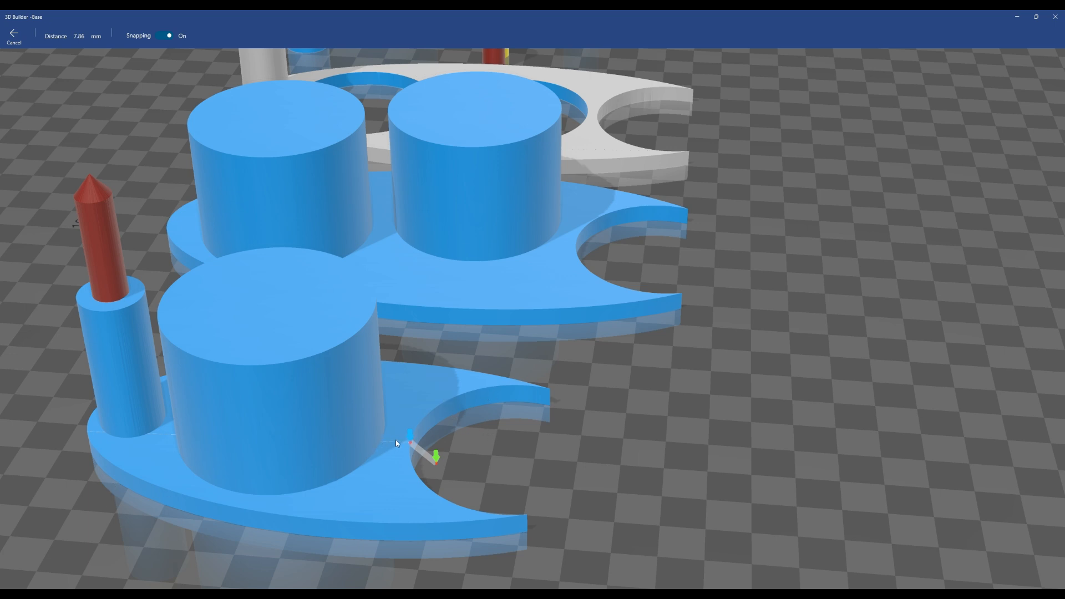
drag(234, 477, 226, 525)
right_drag(569, 484, 823, 391)
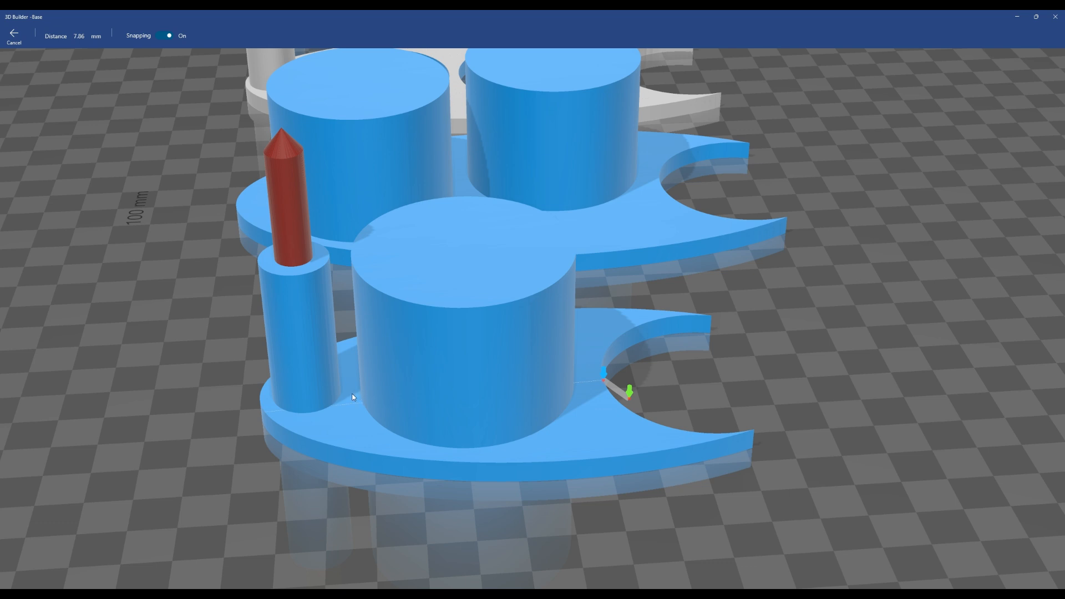
right_drag(226, 393, 300, 358)
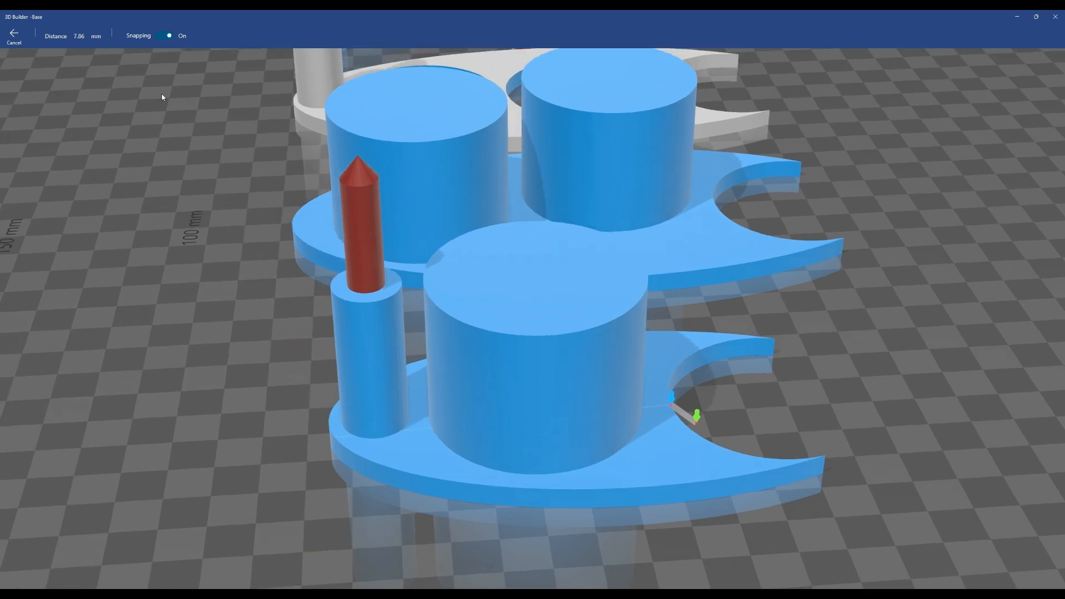
click(428, 422)
click(14, 36)
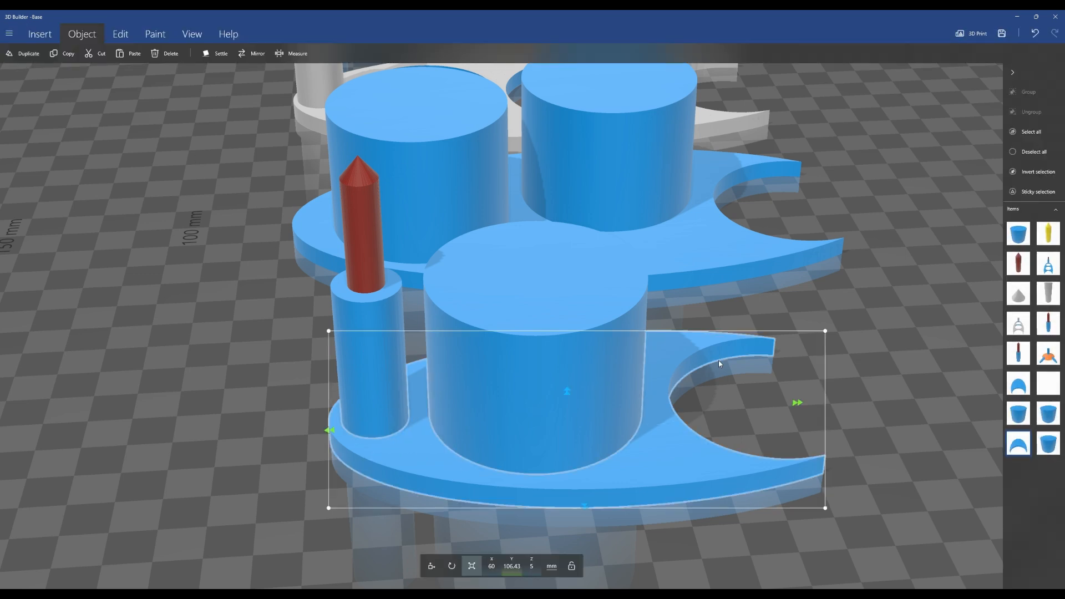
Measure the wall width of the stand's central tube from a top view
scroll(868, 312, up, 3)
scroll(829, 304, down, 10)
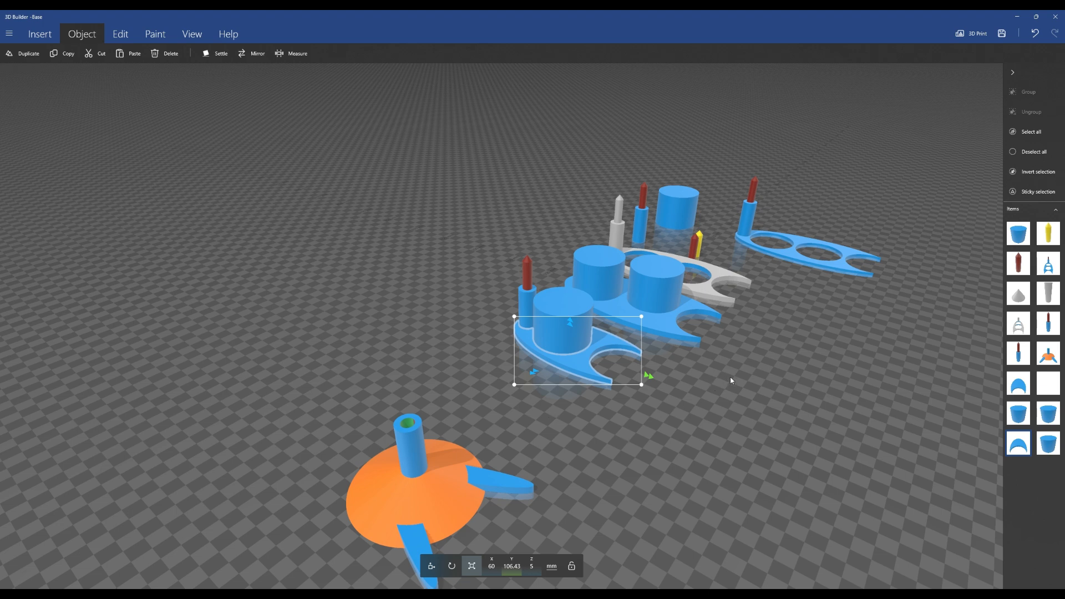
right_drag(731, 376, 686, 420)
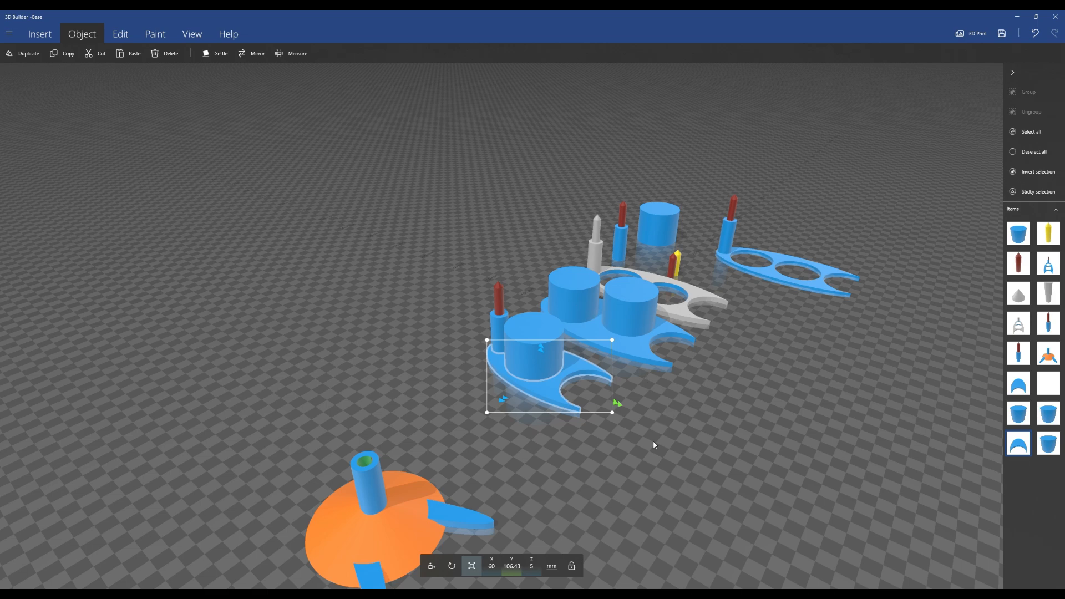
scroll(490, 414, up, 3)
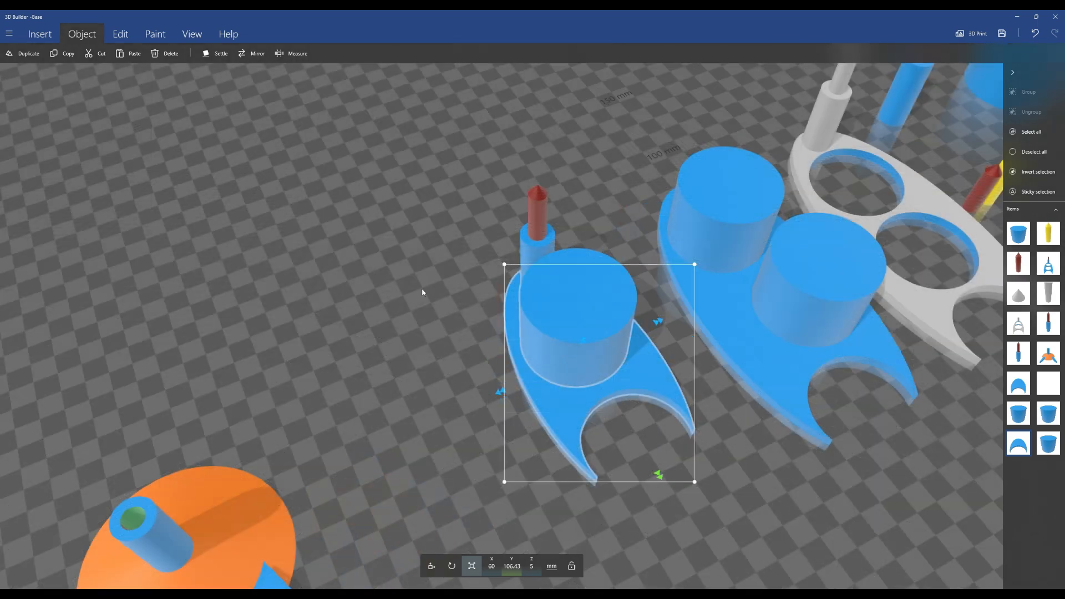
right_drag(364, 390, 423, 357)
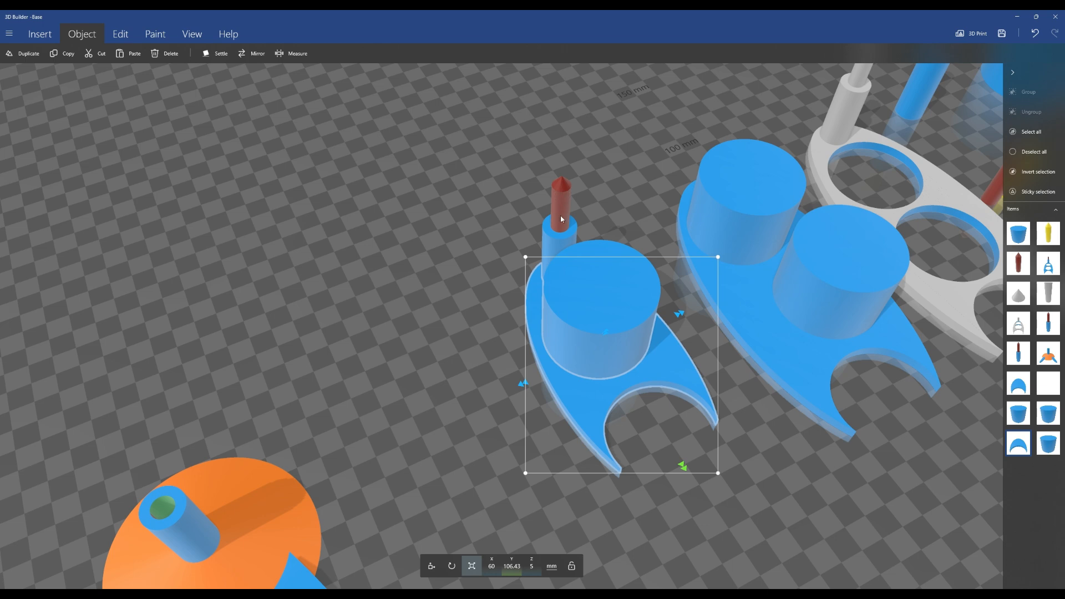
right_drag(312, 466, 737, 304)
drag(659, 349, 669, 432)
scroll(552, 442, up, 5)
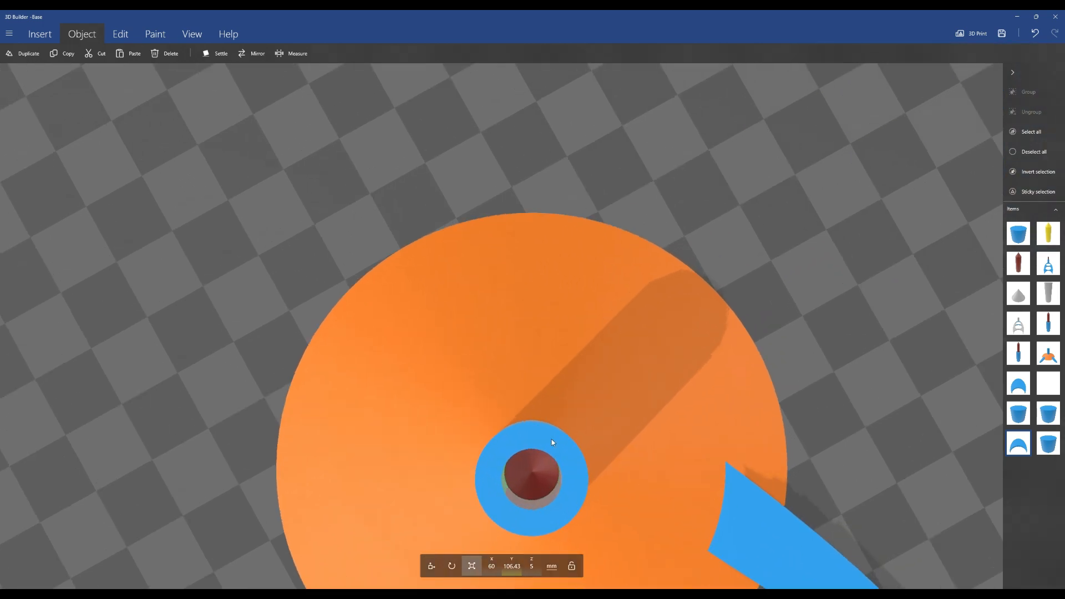
right_drag(573, 156, 546, 63)
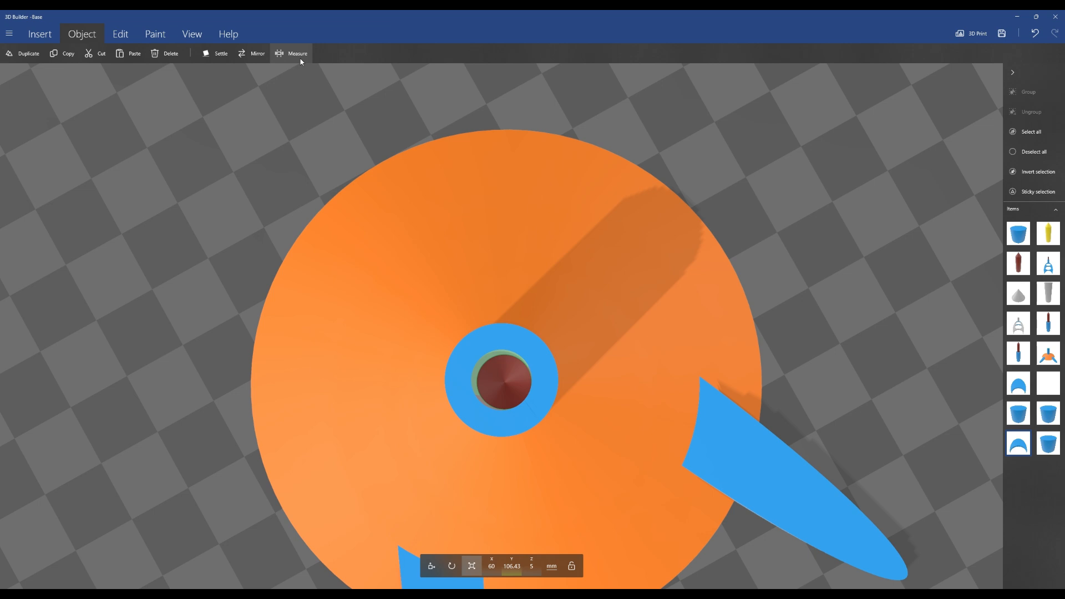
click(293, 54)
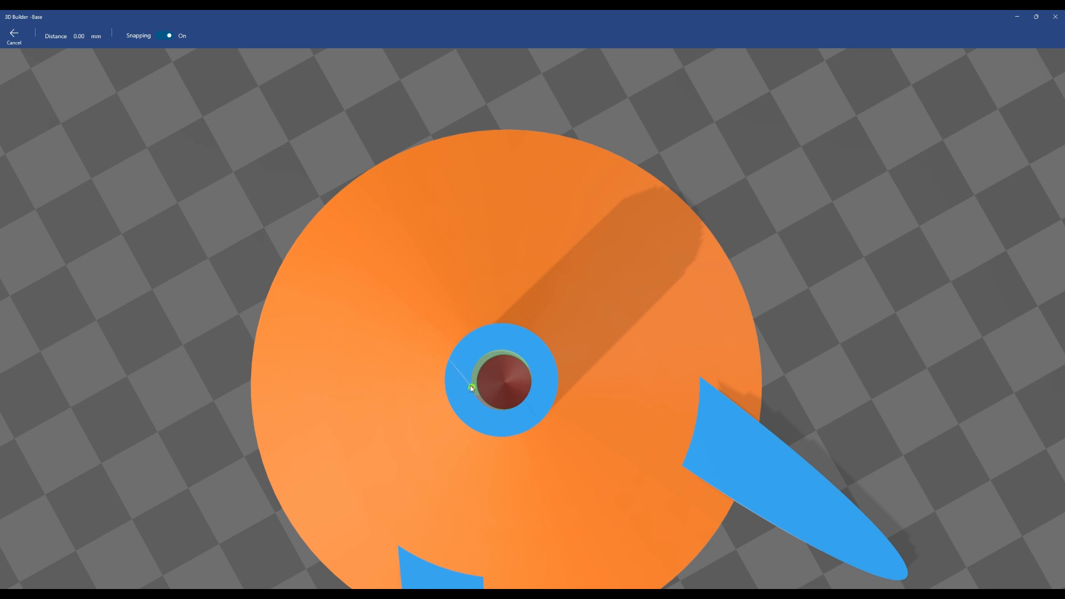
click(474, 391)
click(529, 368)
click(14, 36)
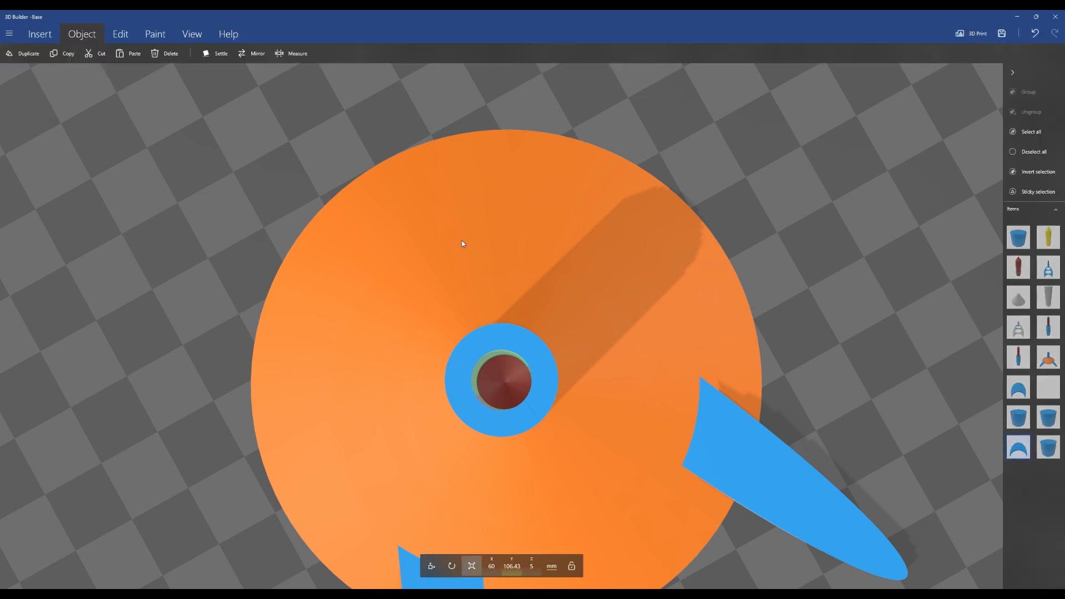
Select the capsule peg with its red cone and move it beside the single holder
scroll(402, 200, down, 5)
right_drag(638, 260, 74, 439)
right_drag(86, 100, 347, 351)
right_drag(420, 236, 110, 250)
scroll(366, 252, down, 3)
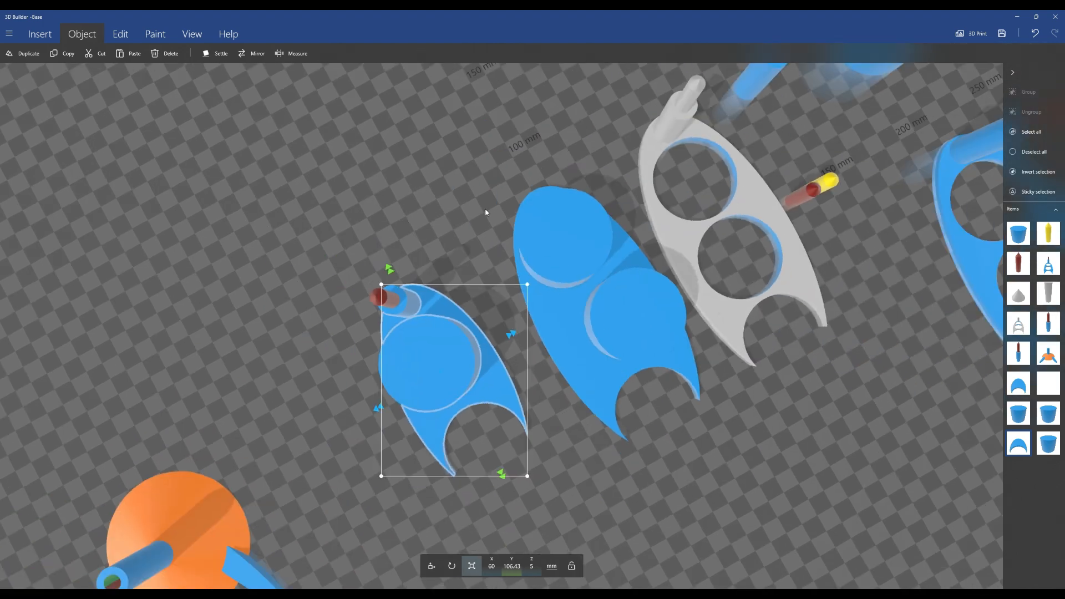
drag(493, 228, 444, 98)
click(732, 170)
click(432, 566)
drag(716, 178, 185, 320)
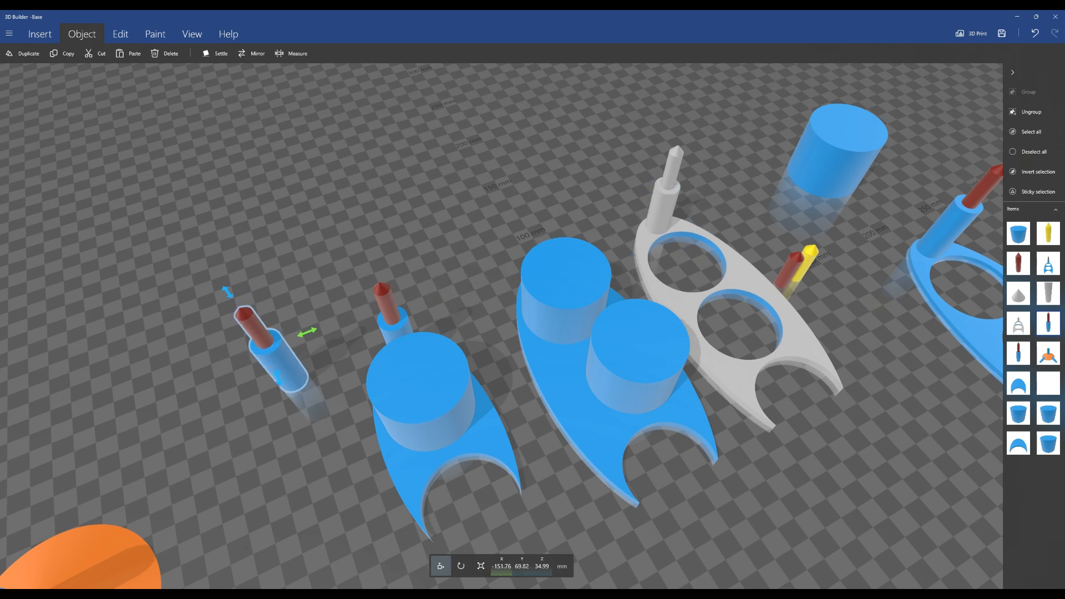
Ungroup the peg and raise the red cone above the blue cylinder
drag(193, 415, 427, 397)
drag(363, 381, 318, 283)
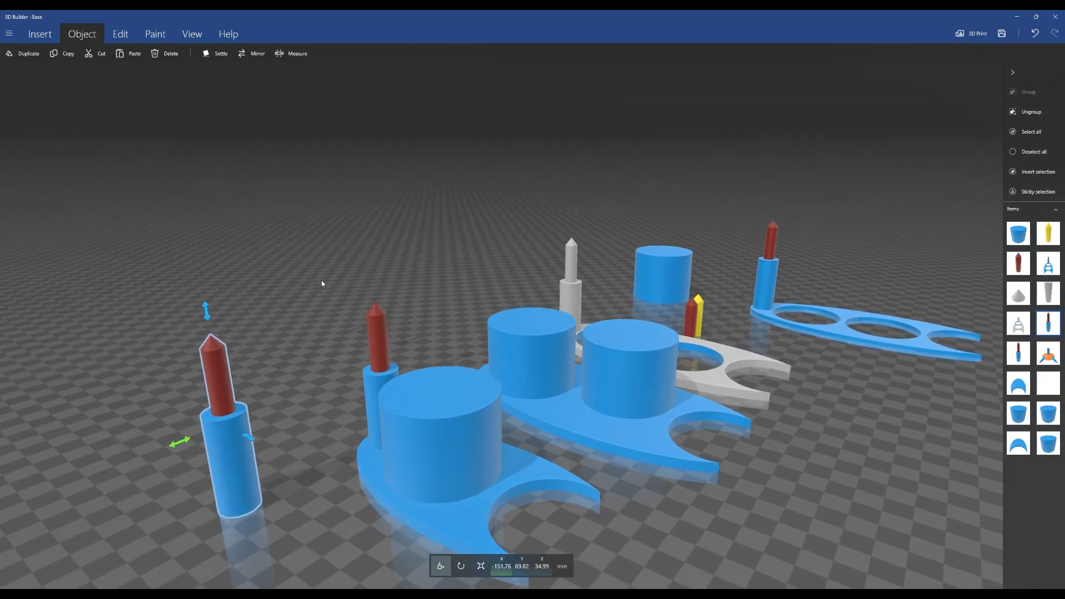
click(1031, 112)
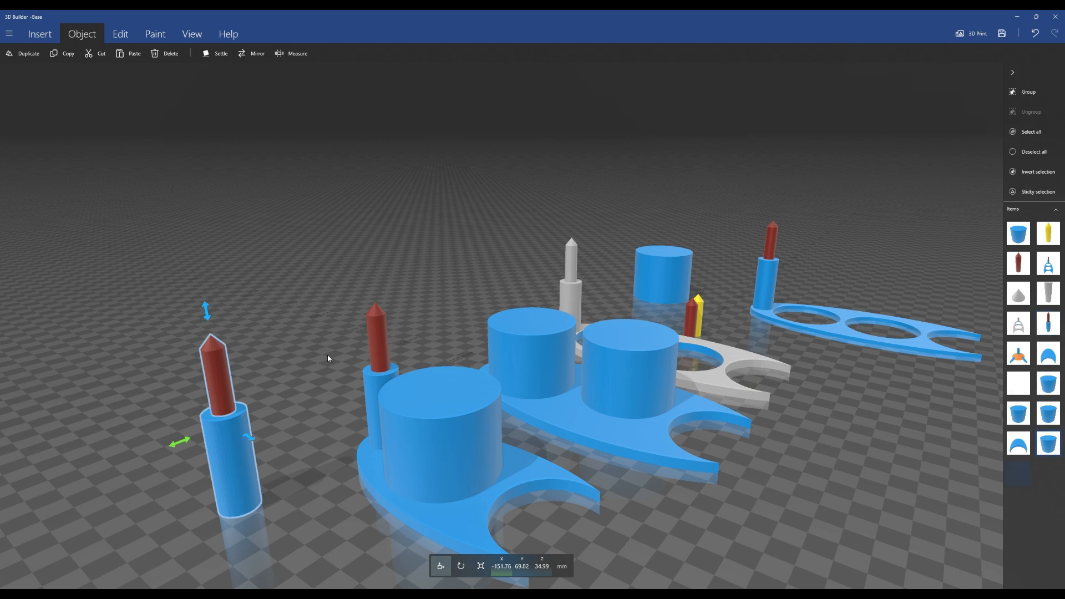
click(223, 387)
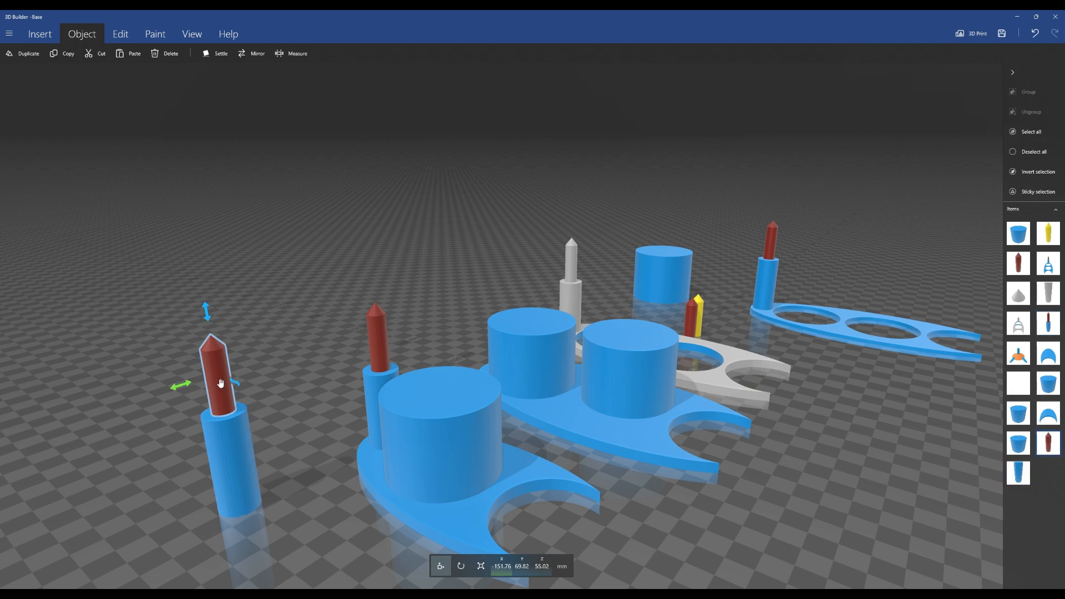
drag(205, 312, 200, 262)
mouse_move(267, 384)
mouse_down()
mouse_move(268, 305)
mouse_move(292, 247)
mouse_move(351, 309)
mouse_move(341, 385)
mouse_move(308, 402)
mouse_move(282, 397)
mouse_up()
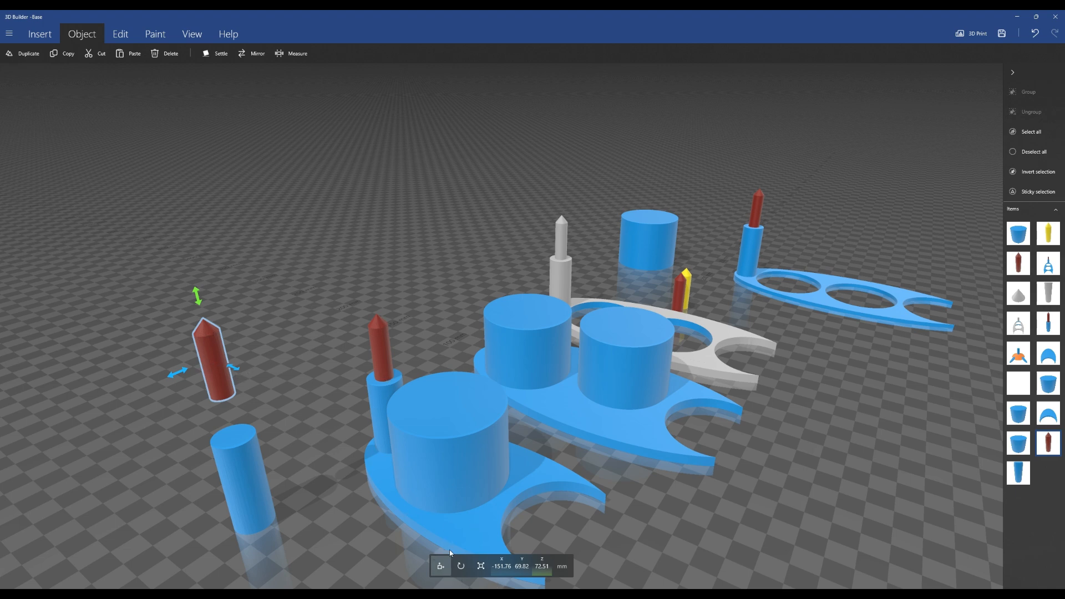
Rotate the red cone 180 degrees in roll
click(460, 566)
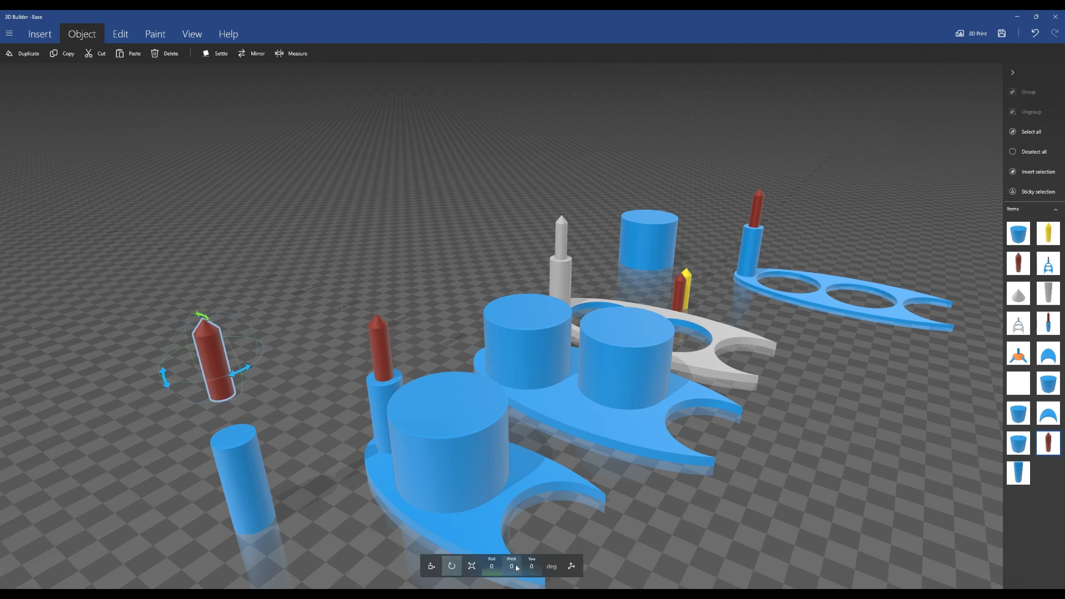
click(493, 568)
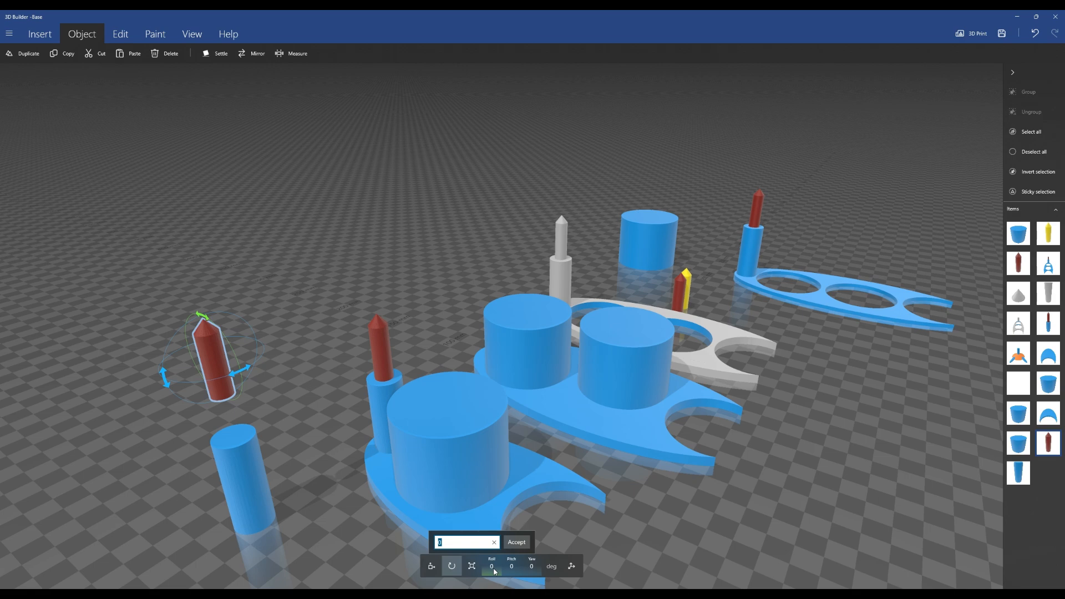
text(180)
key(Return)
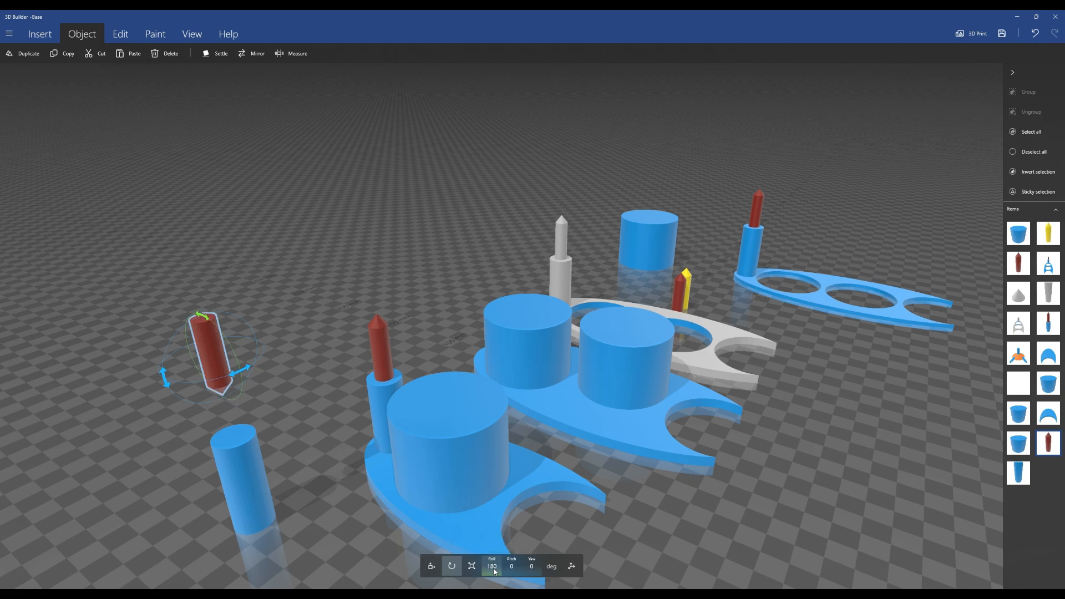
Measure the diameter across the top of the red cone
drag(370, 324, 605, 378)
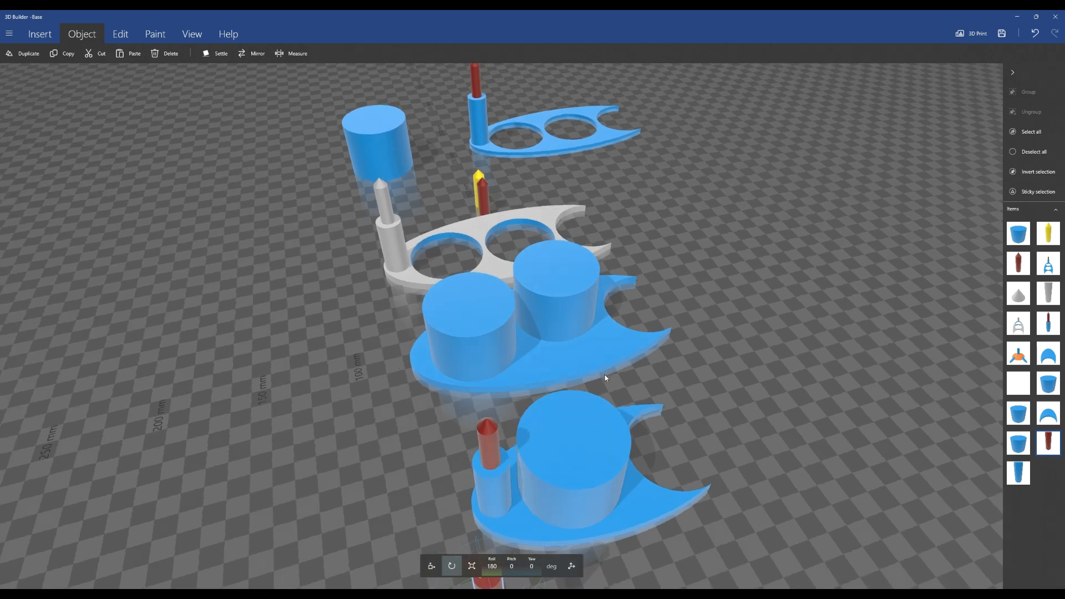
click(433, 569)
right_drag(733, 454, 817, 201)
drag(817, 206, 656, 477)
scroll(670, 504, up, 2)
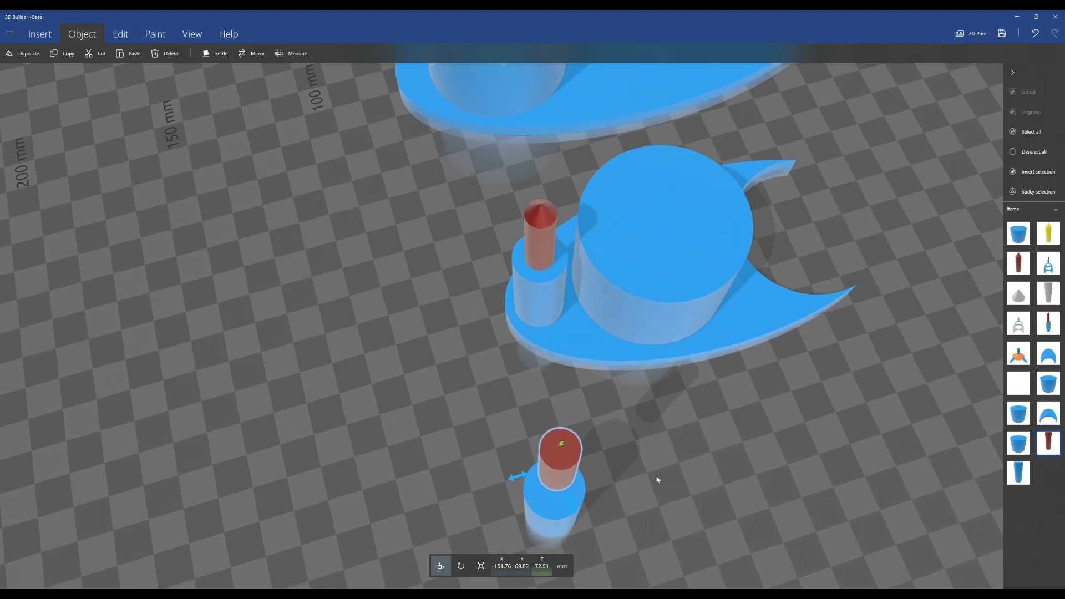
click(284, 54)
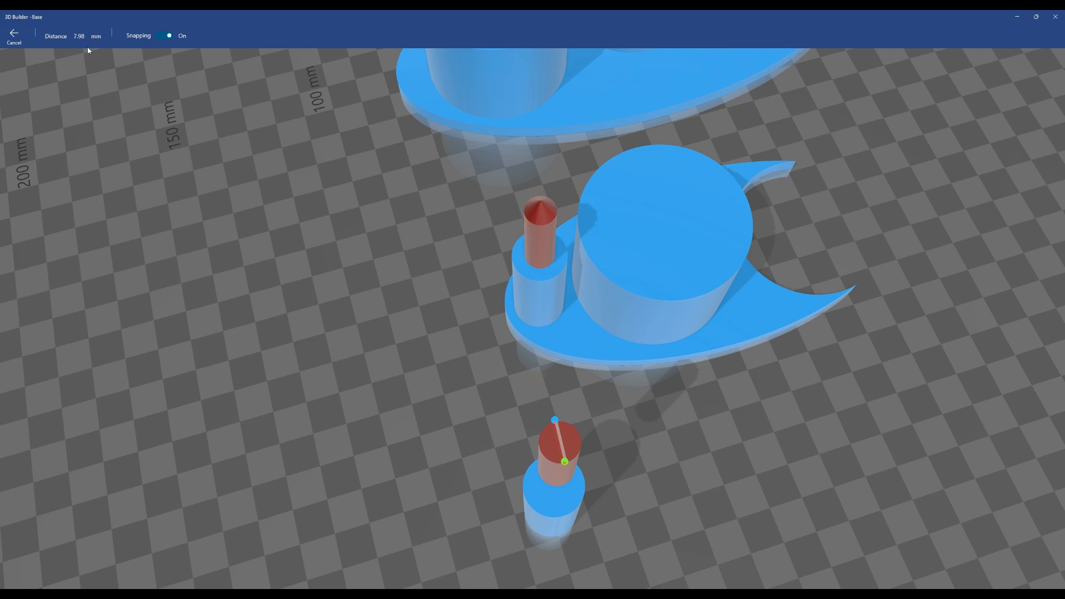
drag(768, 468, 530, 384)
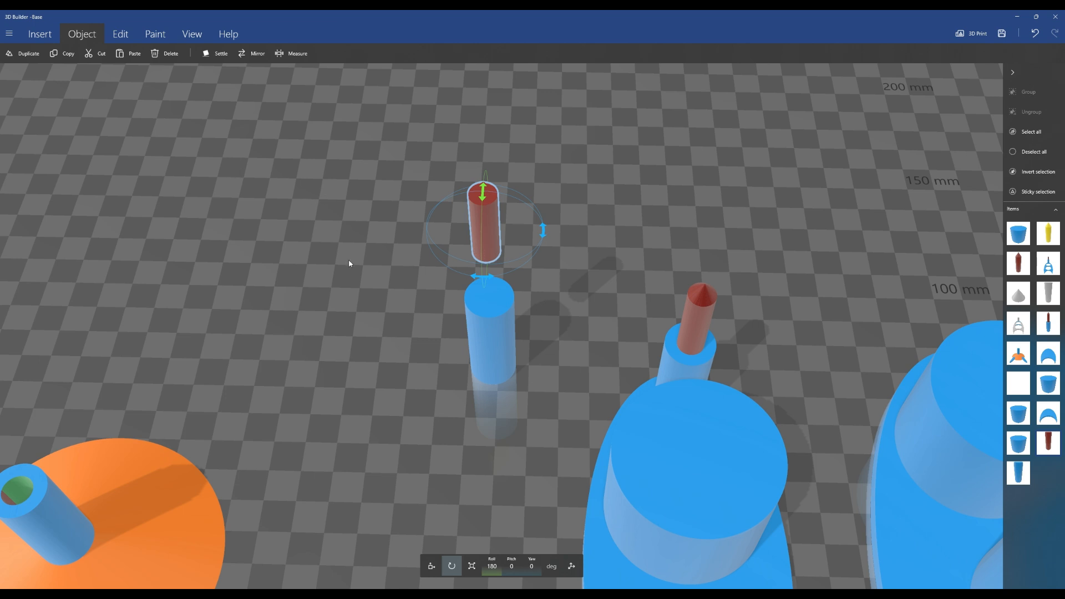
Raise the red cone higher above the blue cylinder
scroll(349, 264, down, 3)
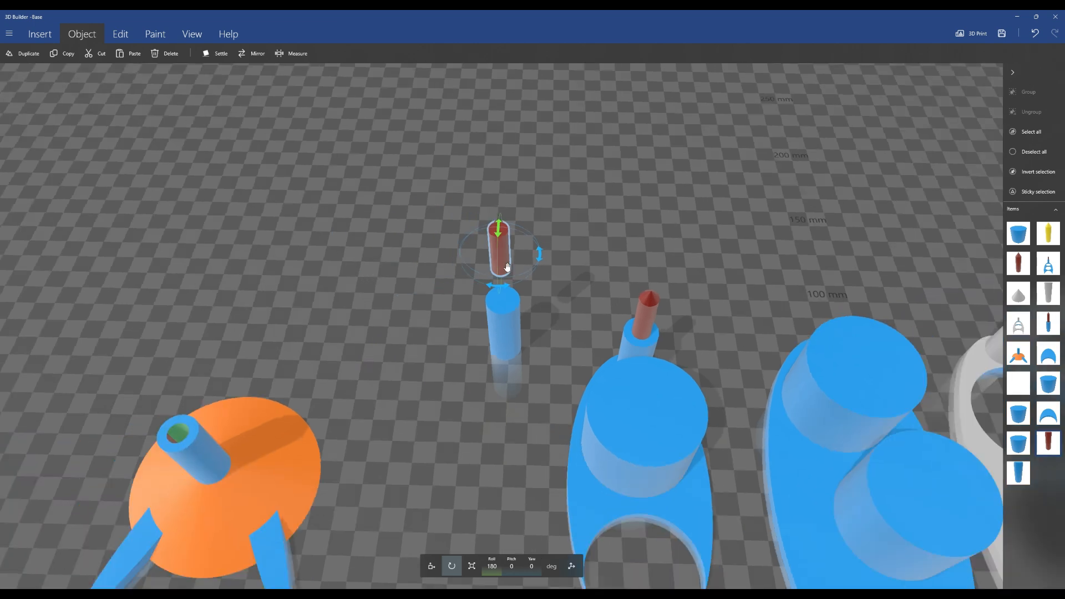
click(427, 572)
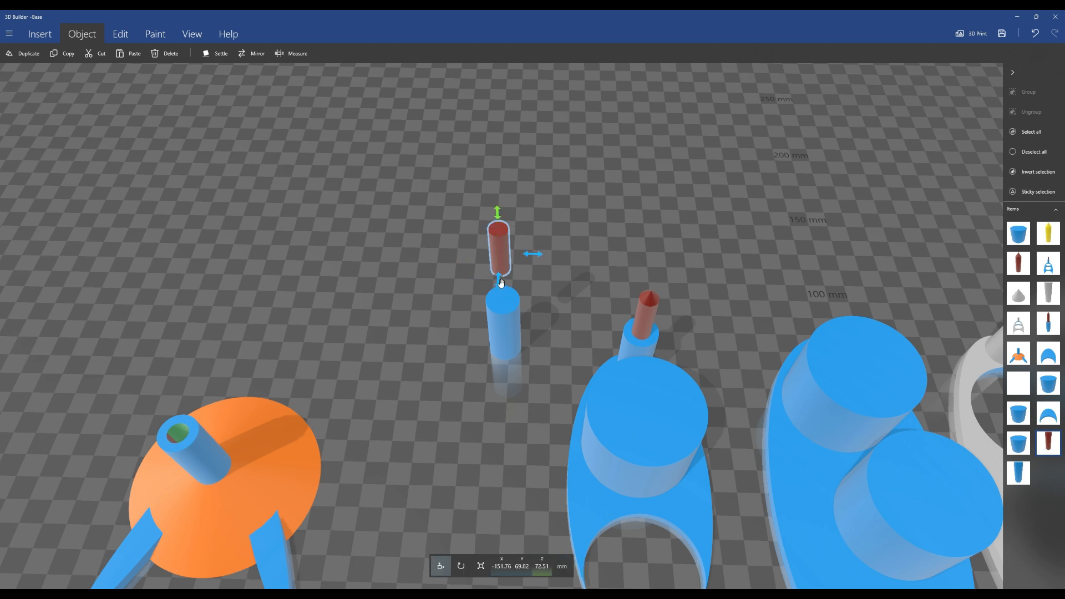
drag(497, 213, 501, 165)
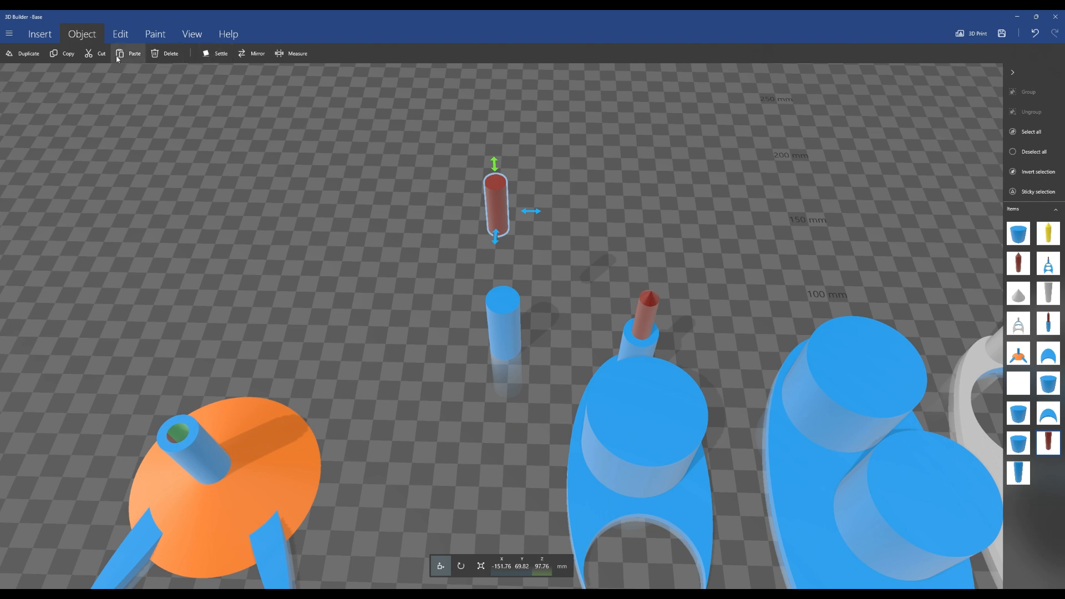
Insert a new cylinder and move it up beside the red cone
click(41, 34)
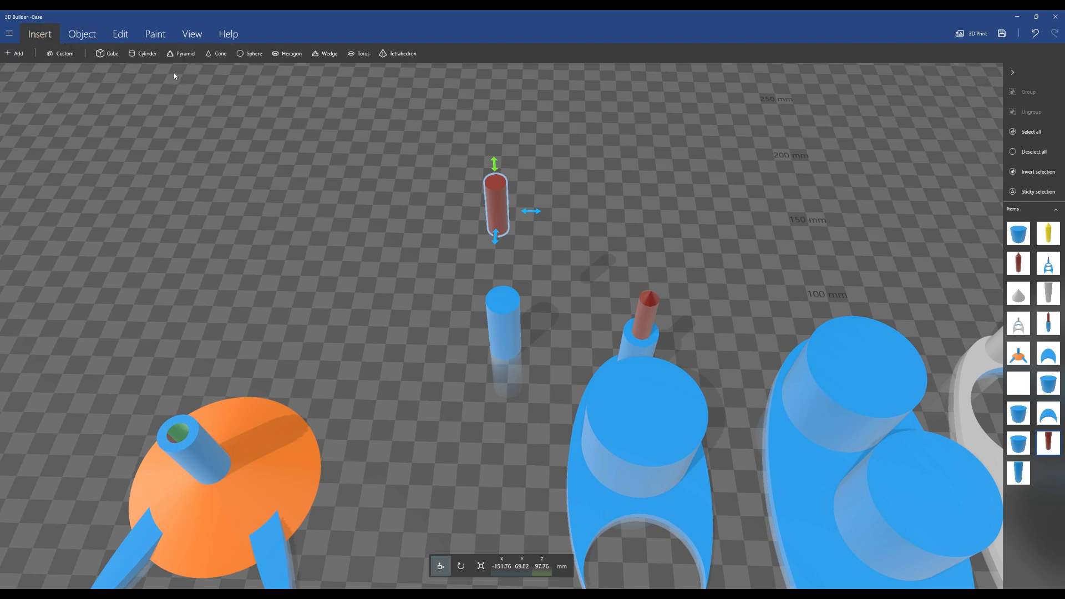
click(143, 53)
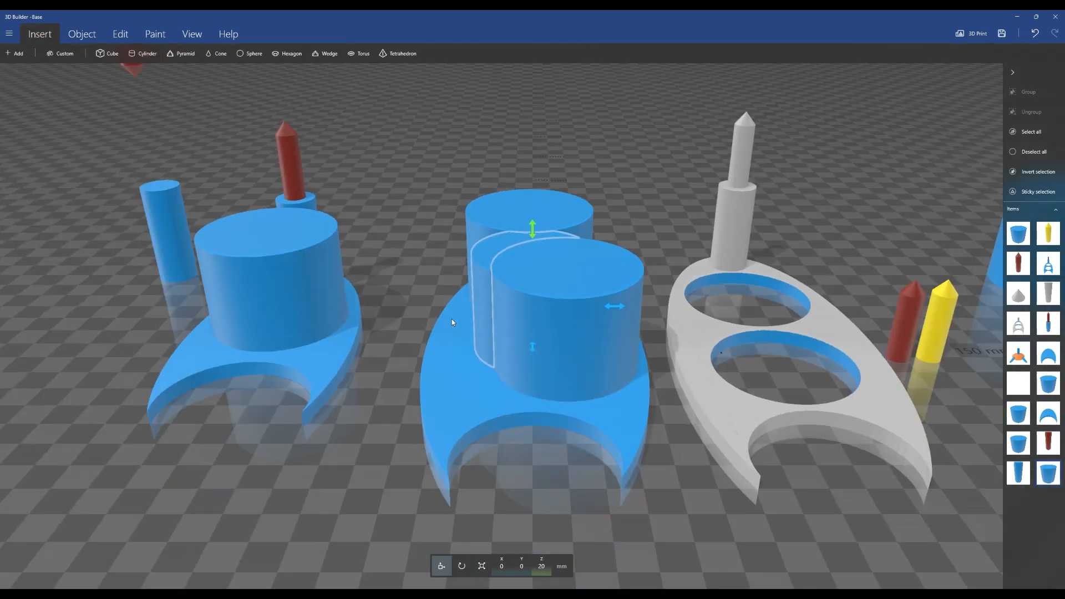
scroll(452, 320, down, 3)
drag(534, 244, 531, 113)
drag(604, 183, 234, 200)
scroll(209, 337, down, 4)
right_drag(263, 353, 441, 431)
scroll(440, 431, up, 5)
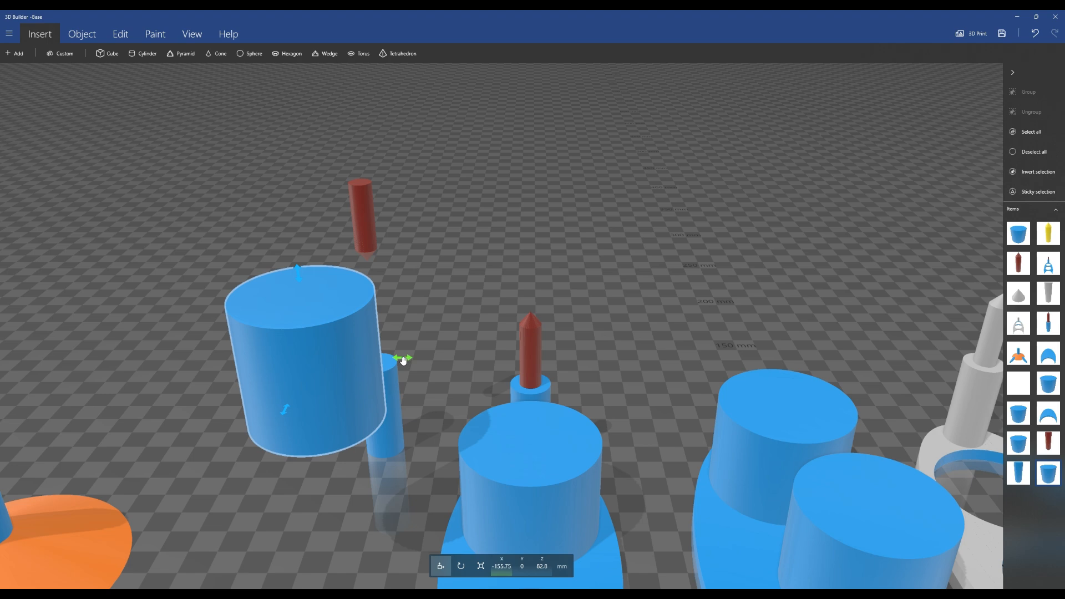
Scale the new cylinder to 20 mm in X and 20 mm in Y
click(481, 566)
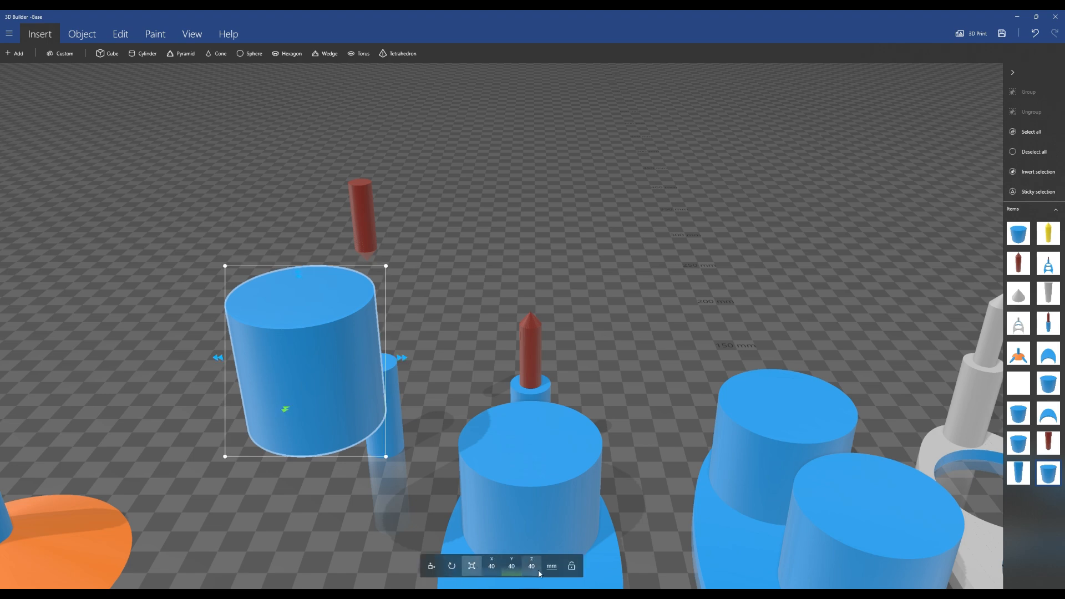
click(491, 566)
text(20)
click(502, 539)
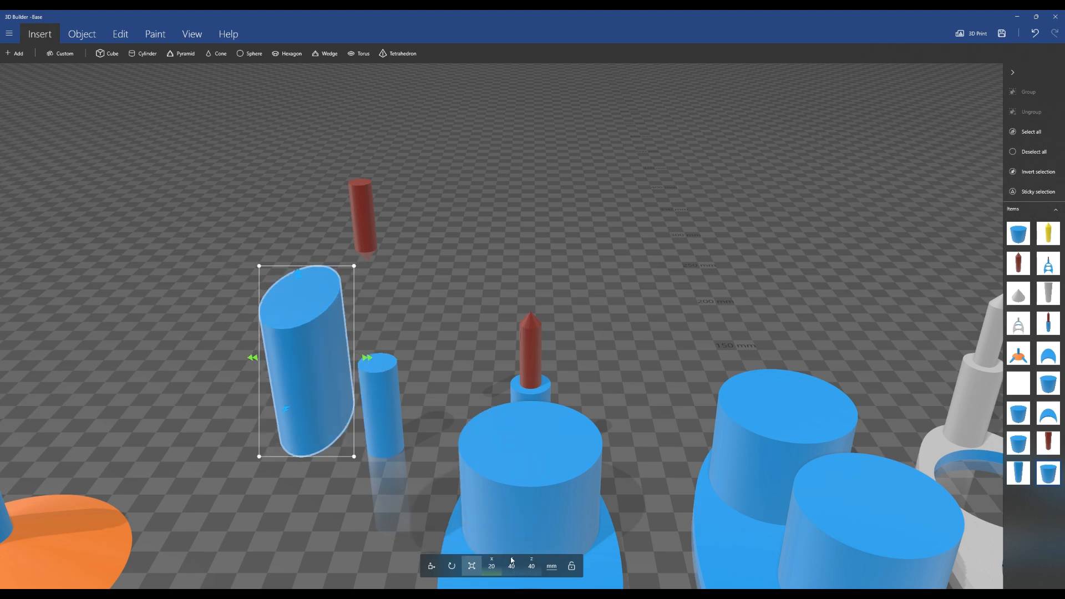
click(512, 566)
text(20)
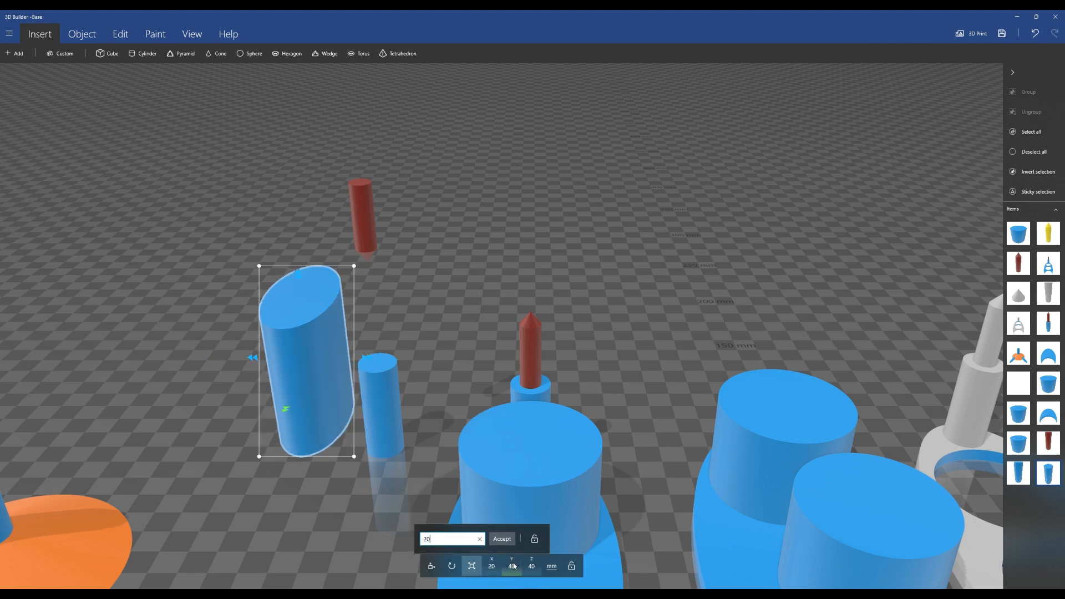
key(Return)
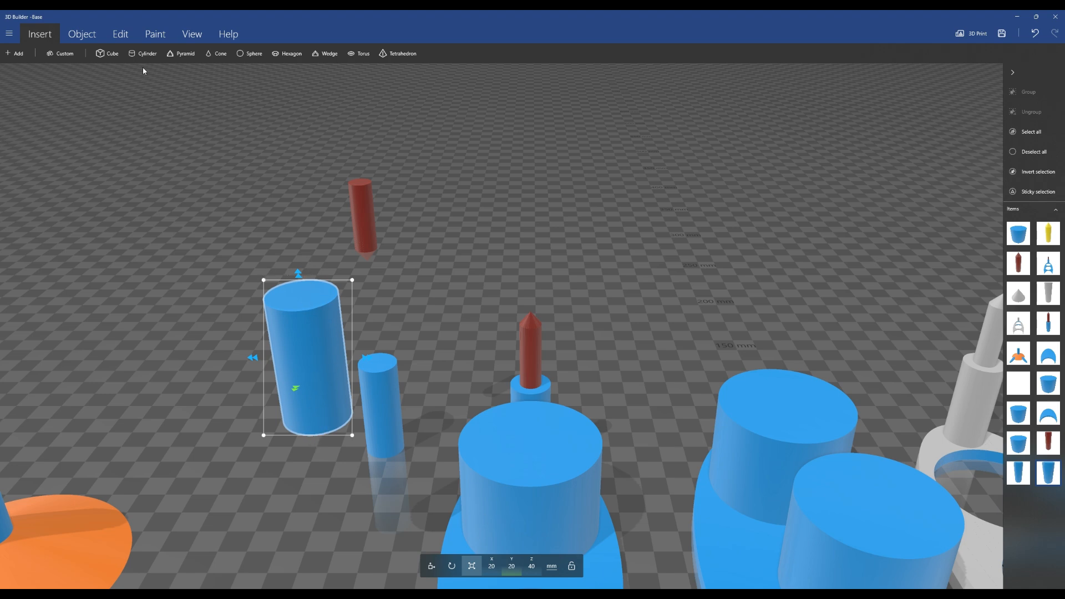
Insert another cylinder and move it up and aside next to the first one
click(135, 55)
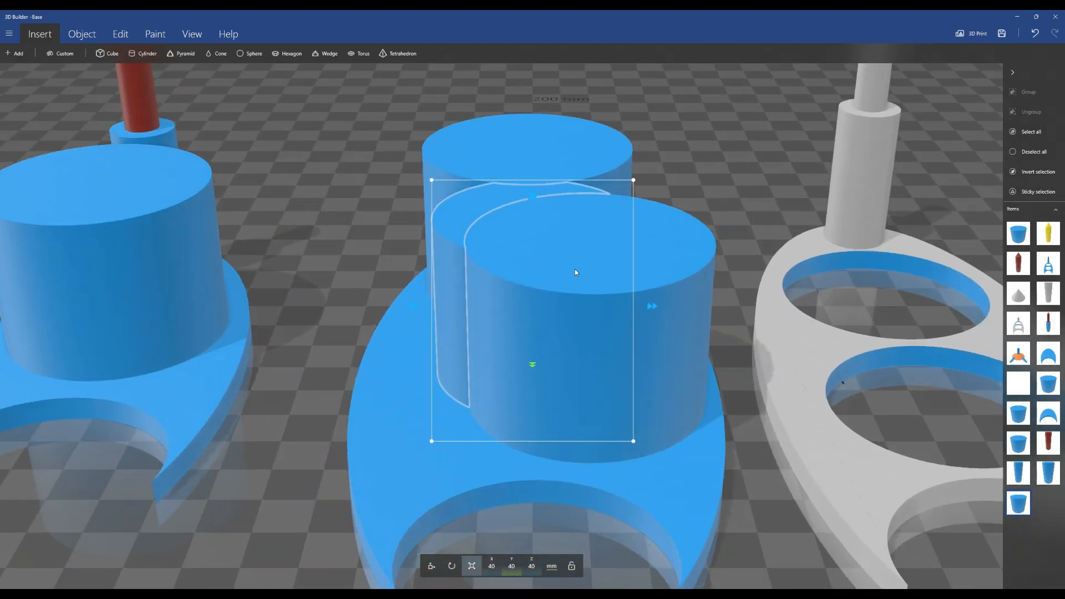
scroll(432, 376, down, 5)
click(432, 566)
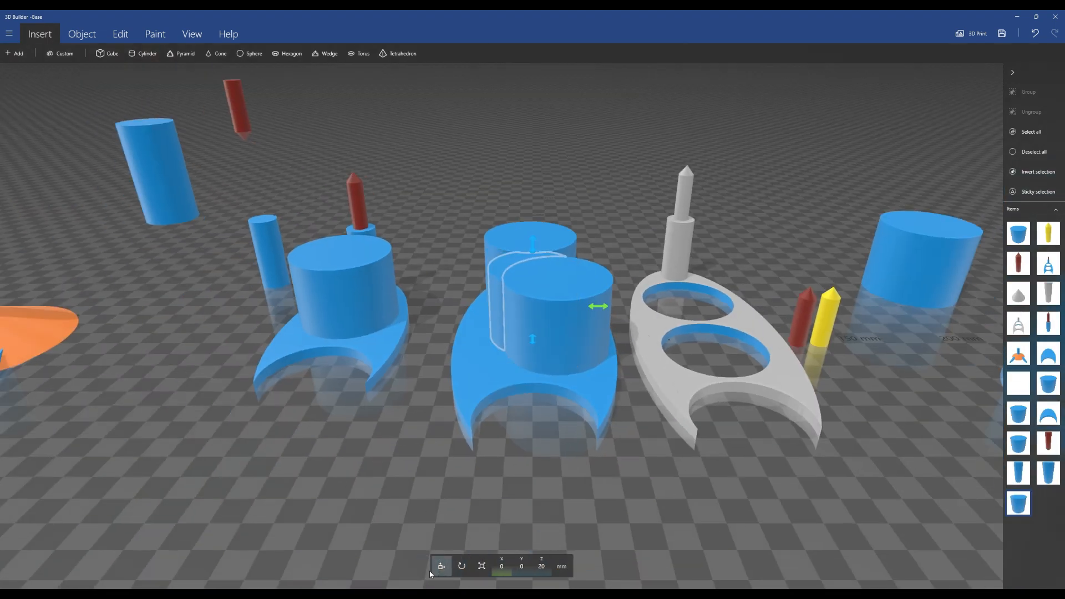
drag(532, 248, 533, 191)
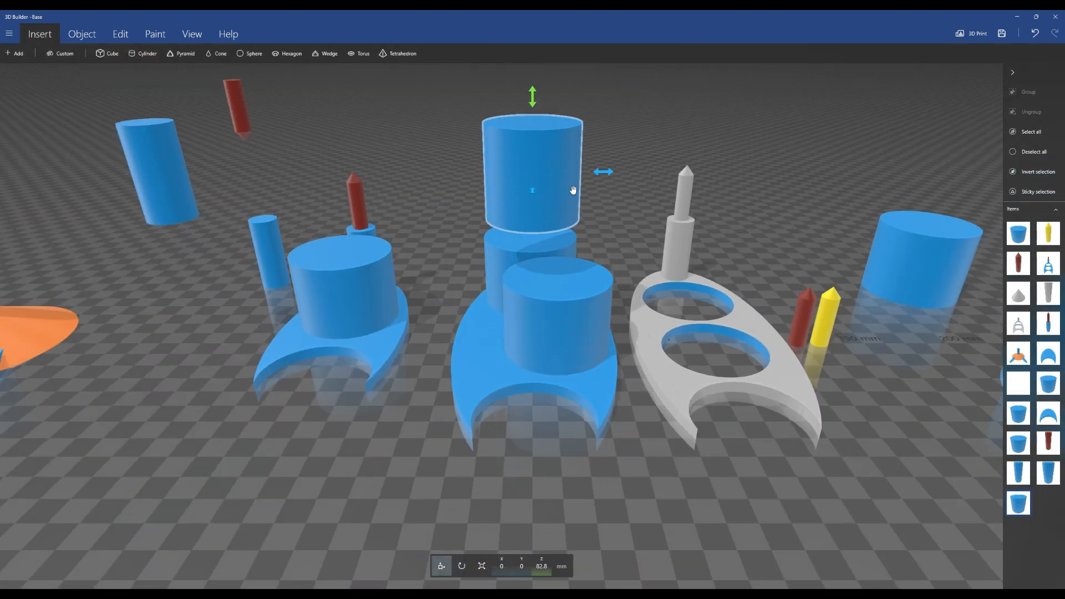
drag(606, 172, 224, 184)
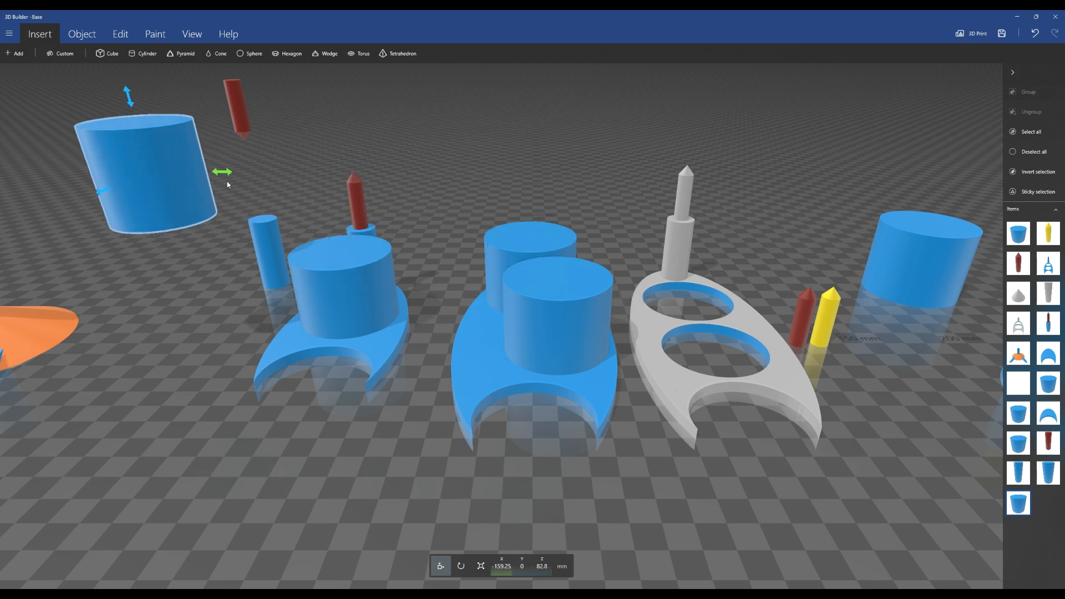
right_drag(171, 281, 375, 361)
scroll(375, 362, down, 3)
scroll(378, 345, up, 1)
drag(406, 282, 381, 182)
drag(454, 199, 380, 198)
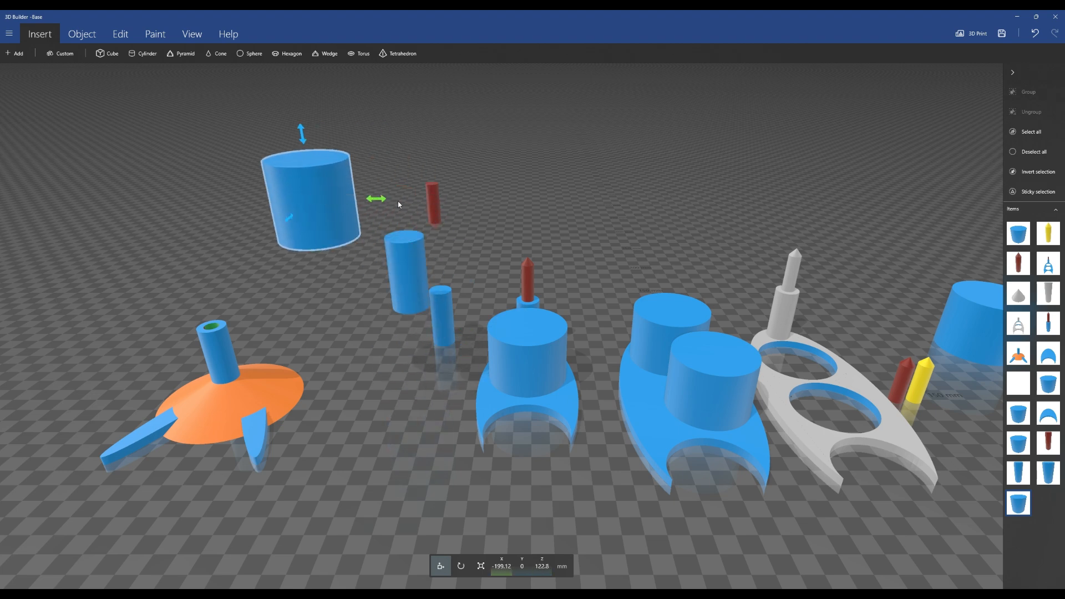
scroll(440, 237, up, 5)
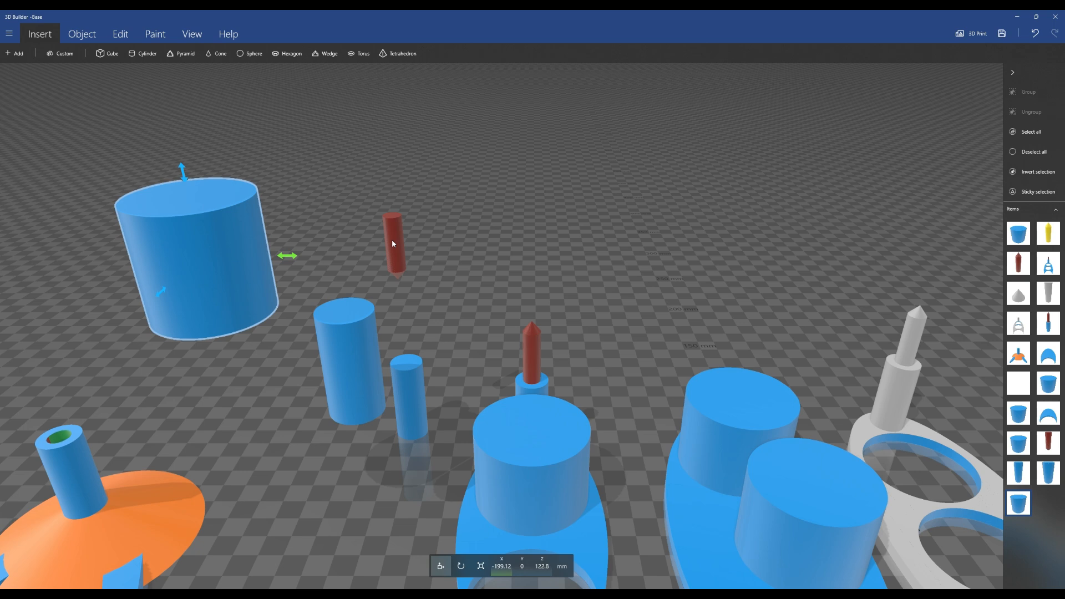
Scale the 20 mm cylinder down to 10 mm in X and 10 mm in Y
click(357, 324)
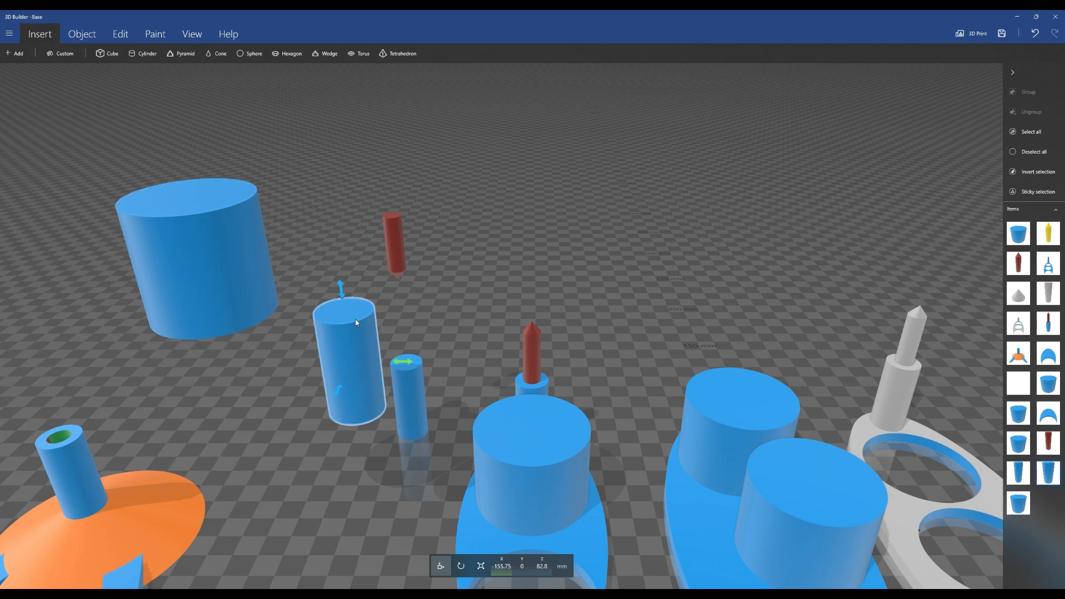
click(481, 566)
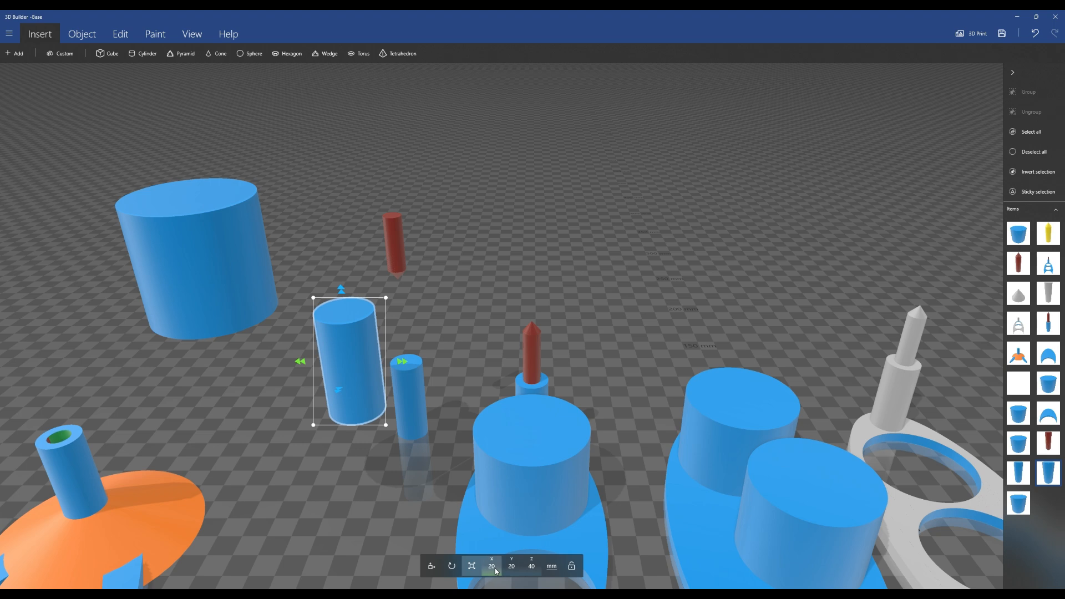
click(491, 566)
text(10)
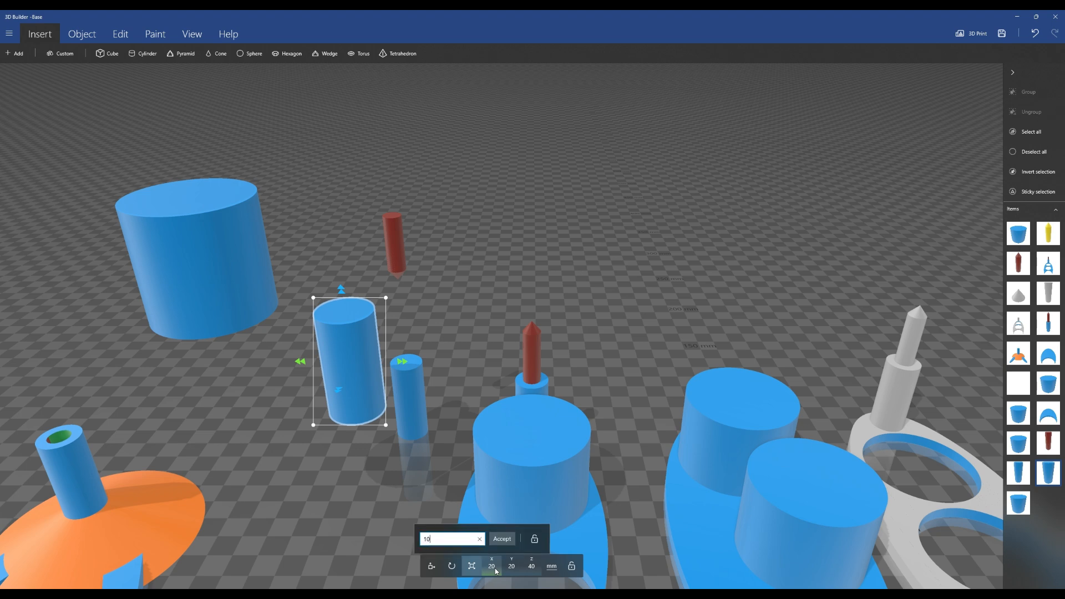
key(Return)
click(513, 566)
text(10)
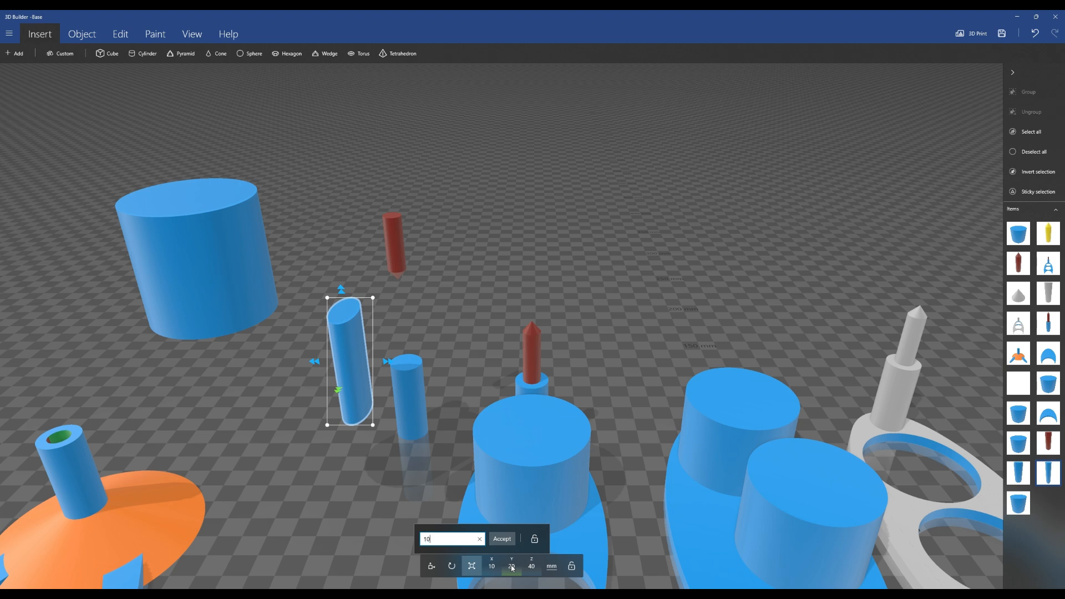
key(Return)
Stretch the second cylinder to about 71 mm tall and scale it to 7.8 mm in X and Y
click(209, 238)
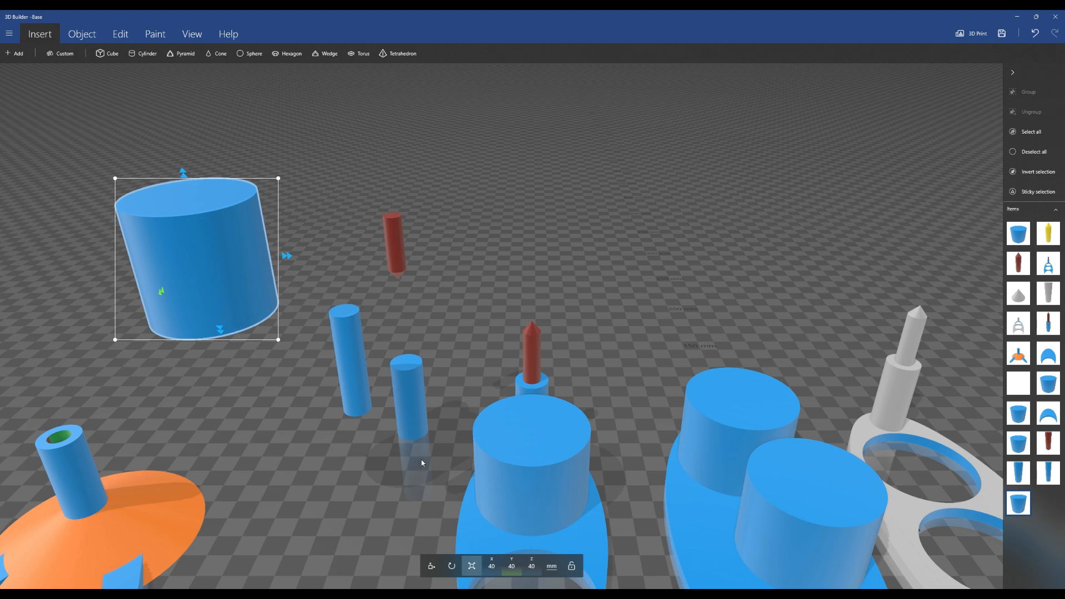
drag(220, 333, 238, 408)
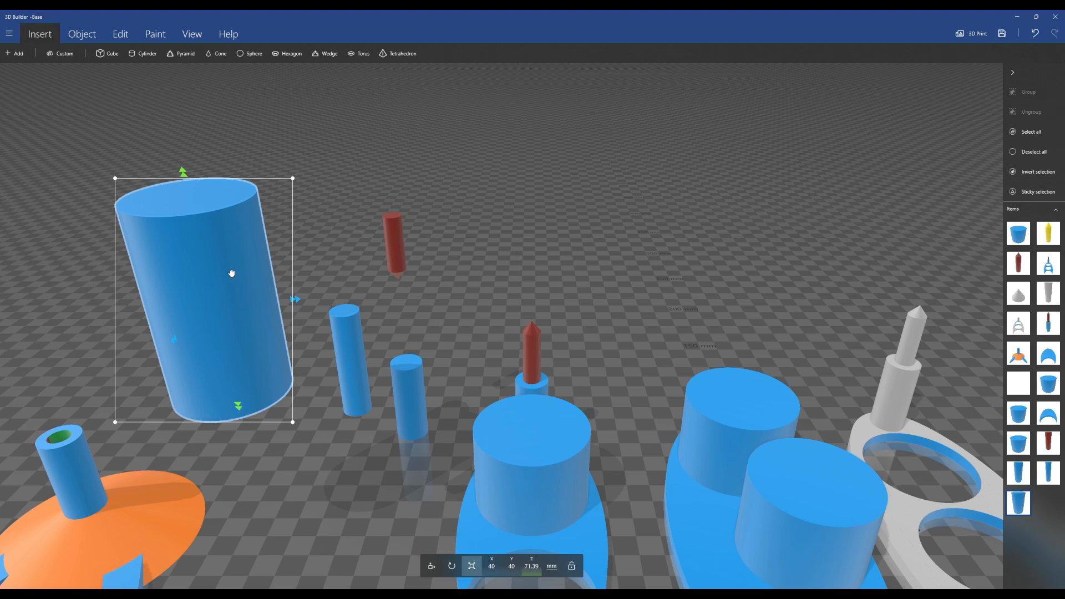
click(495, 567)
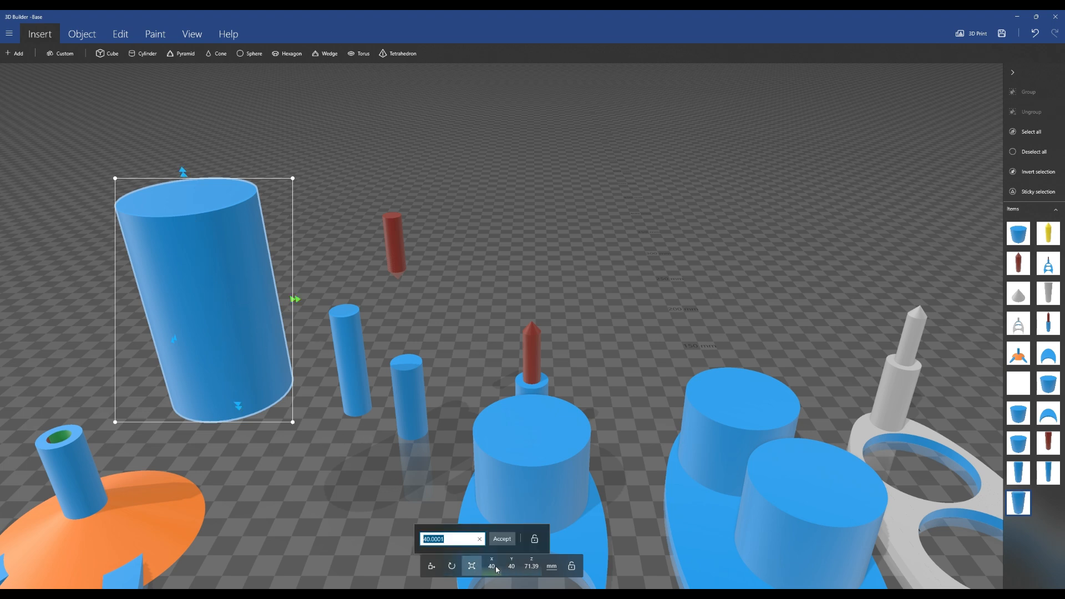
text(7.8)
click(501, 541)
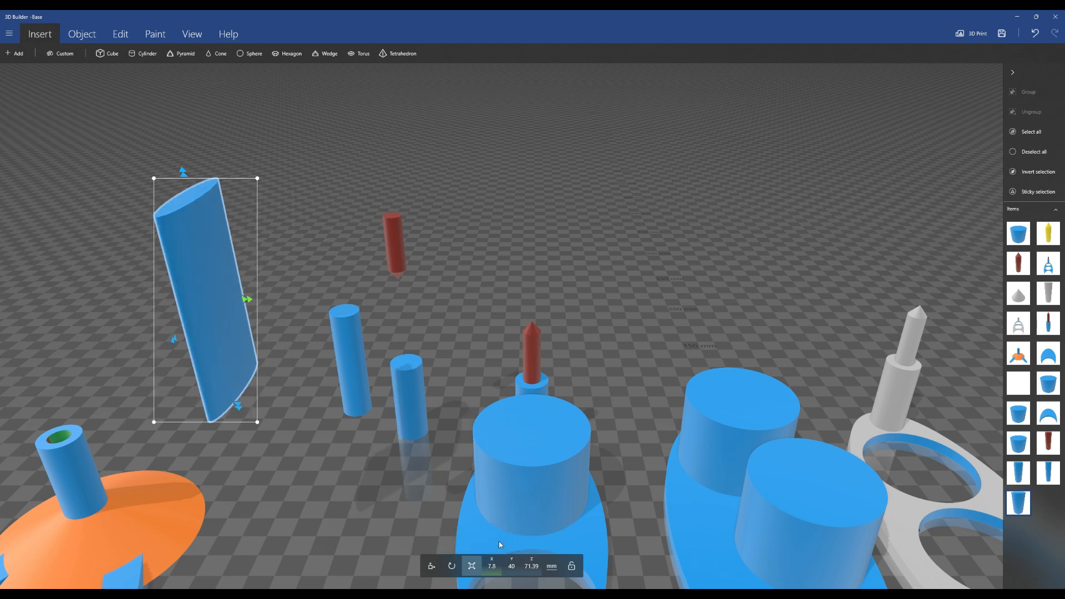
click(516, 566)
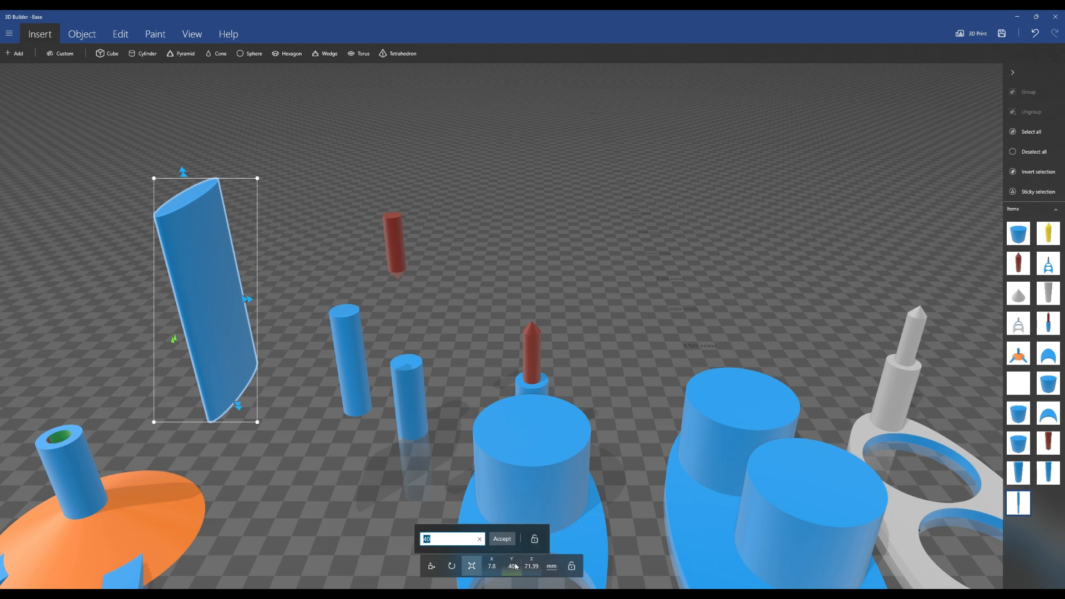
key(Return)
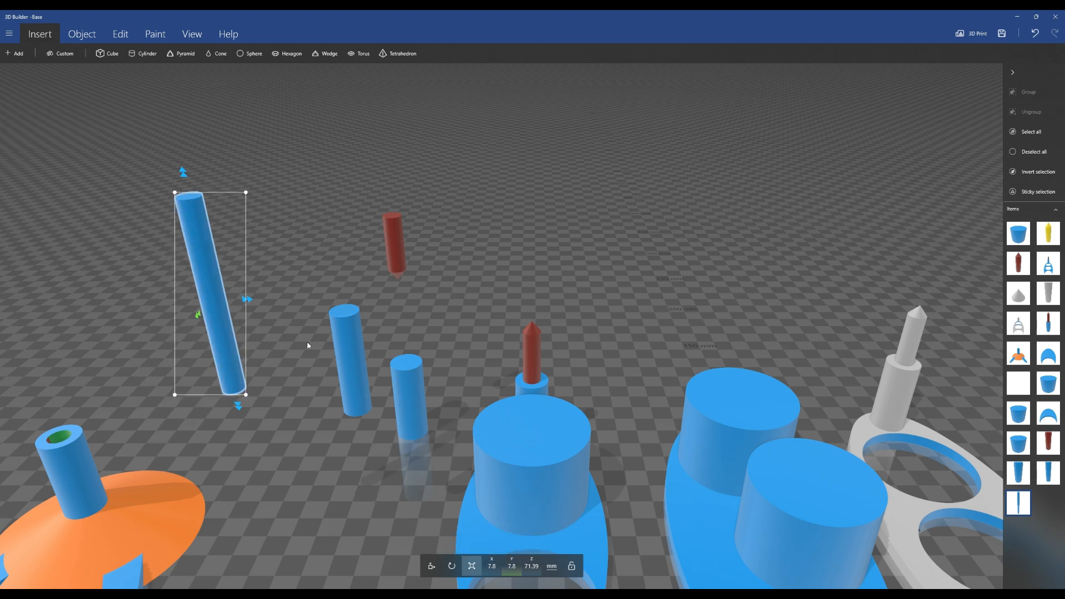
Move the 7.8 mm rod down into the 10 mm cylinder so it sticks out above
click(431, 566)
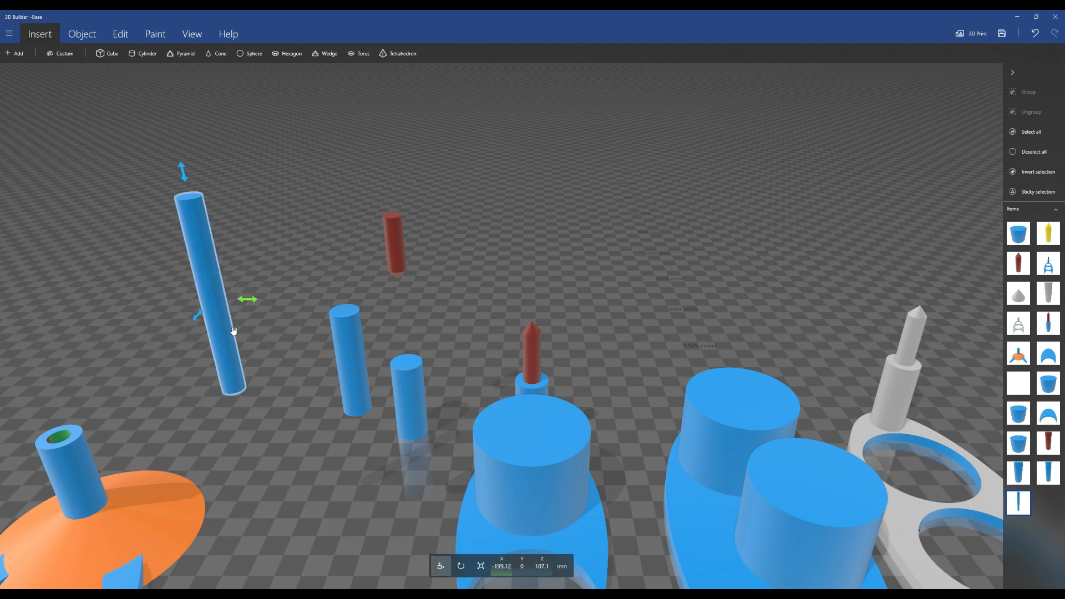
drag(248, 301, 380, 325)
scroll(278, 402, up, 4)
right_drag(301, 327, 475, 387)
drag(389, 170, 390, 255)
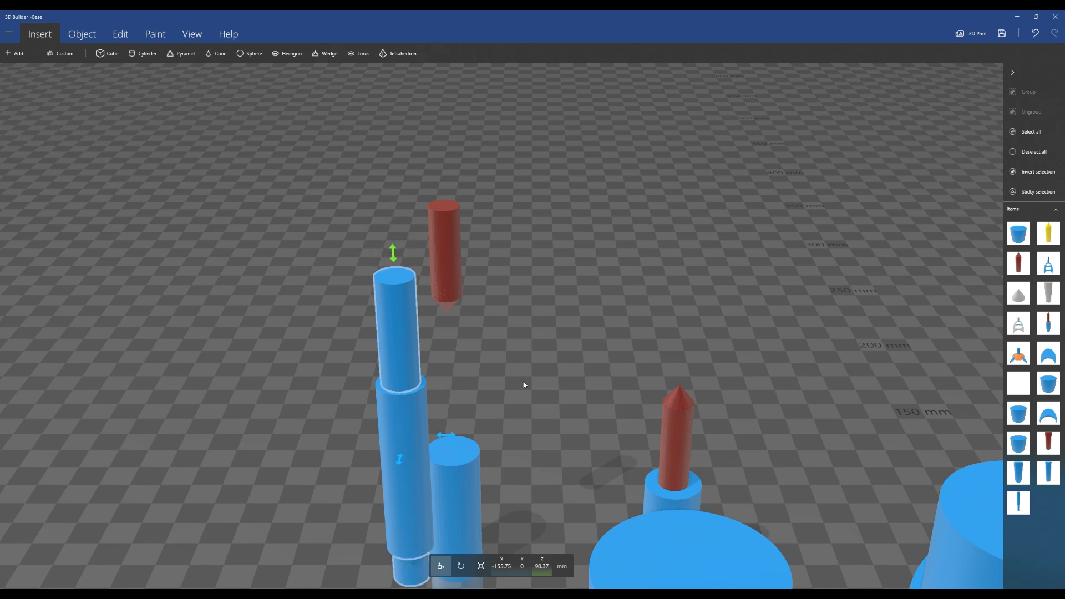
scroll(524, 364, down, 3)
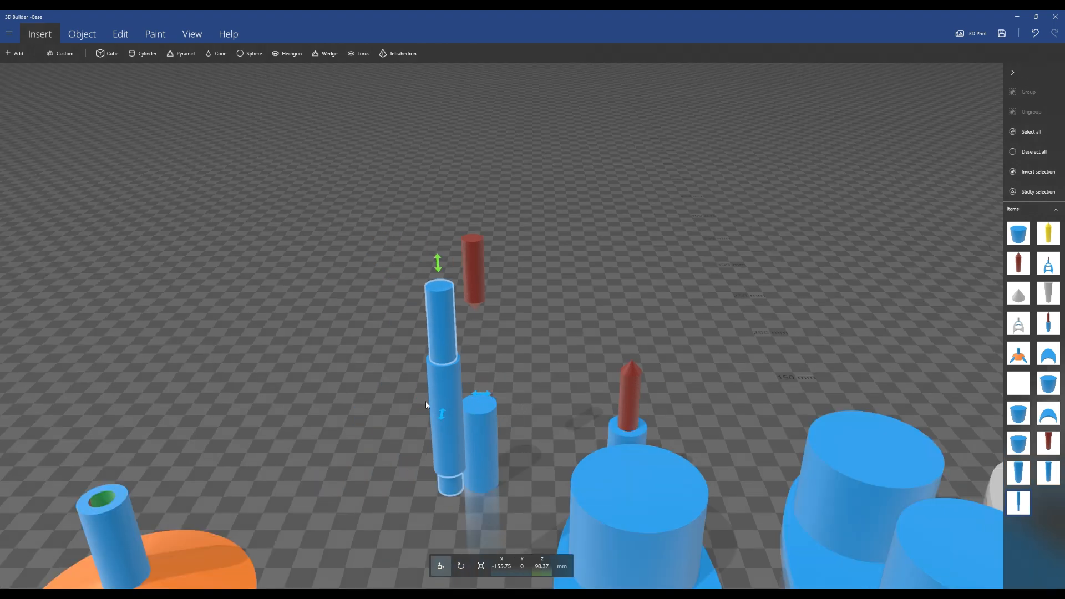
click(443, 404)
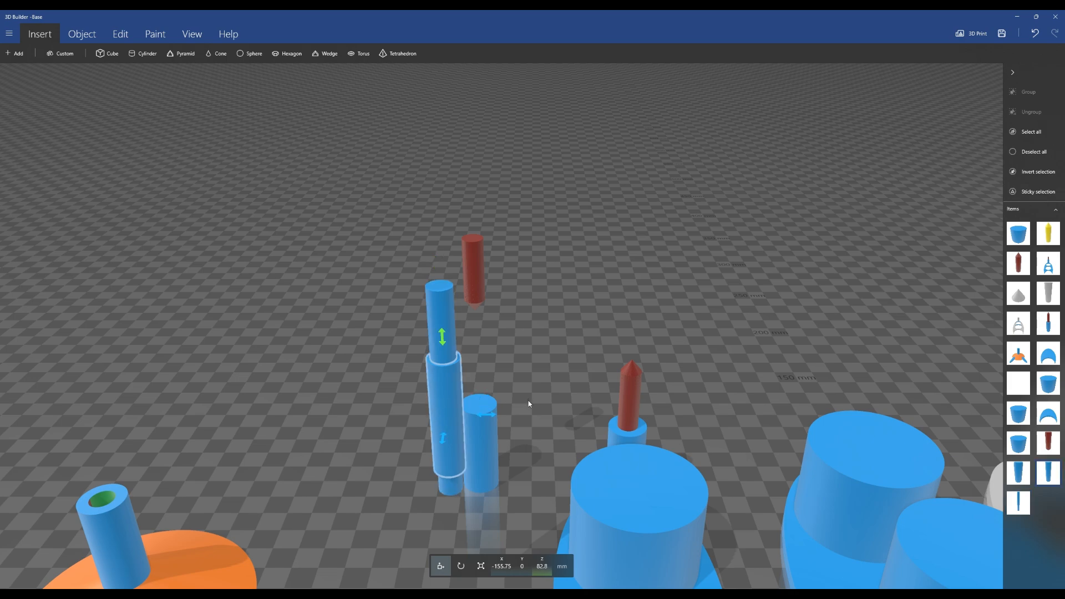
drag(528, 402, 427, 417)
drag(447, 376, 526, 333)
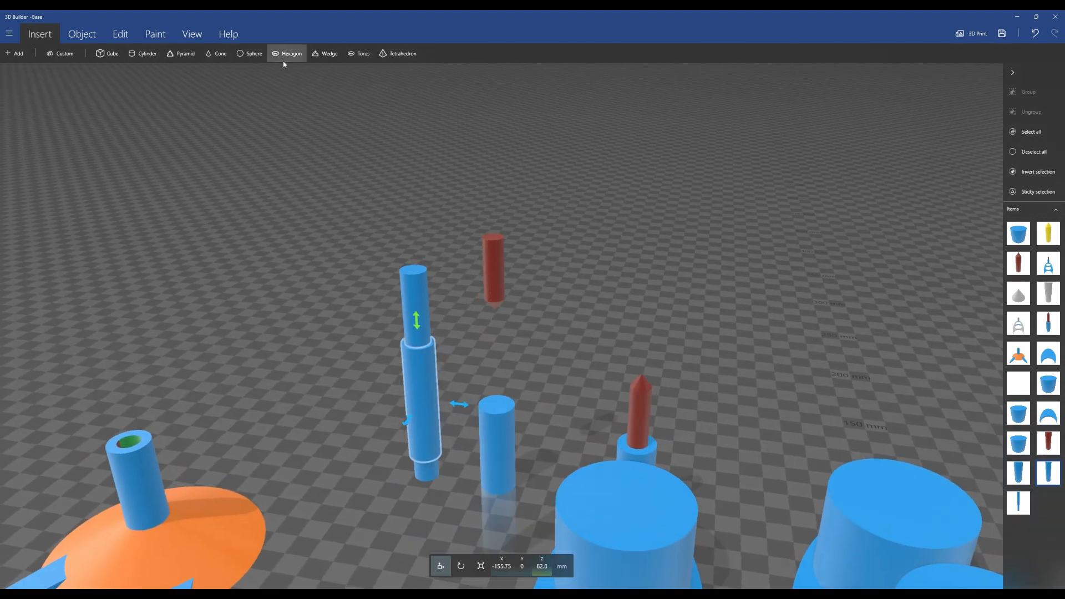
Try subtracting the rod from the 10 mm cylinder and undo the subtraction
click(122, 37)
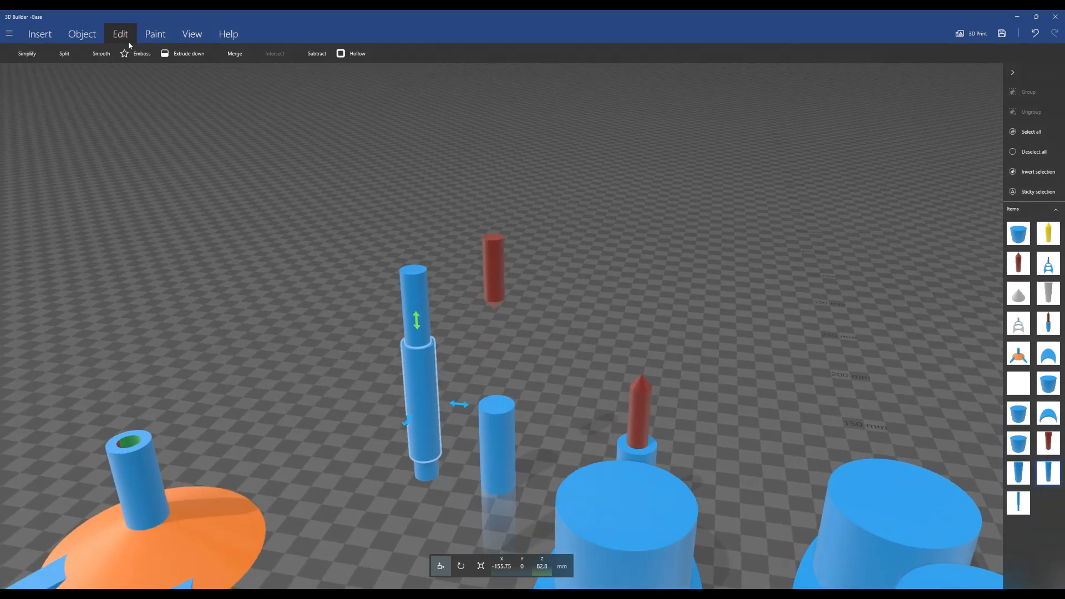
click(313, 53)
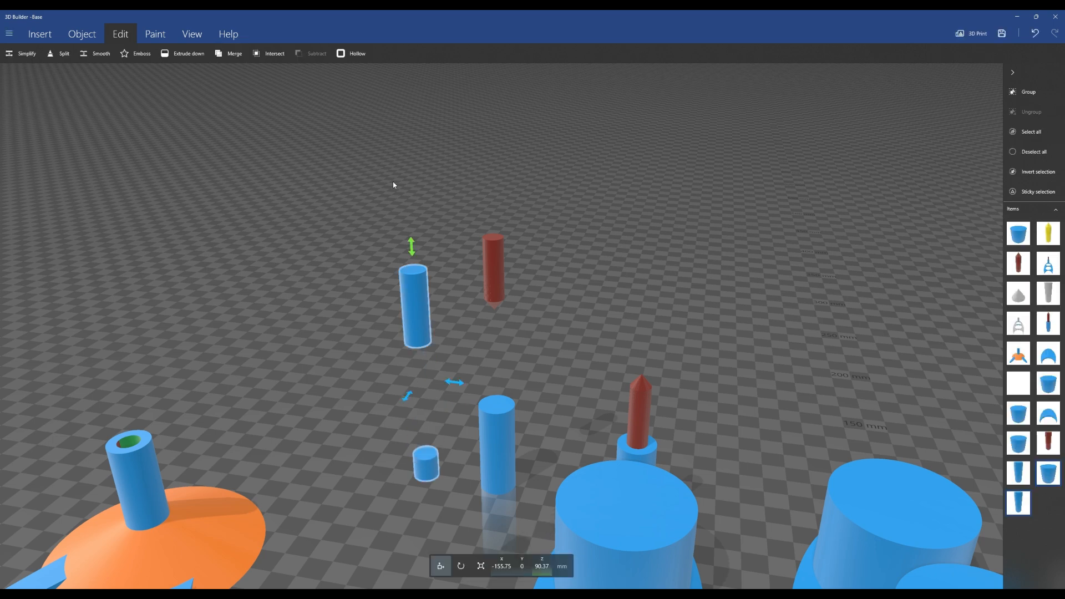
key(ctrl+z)
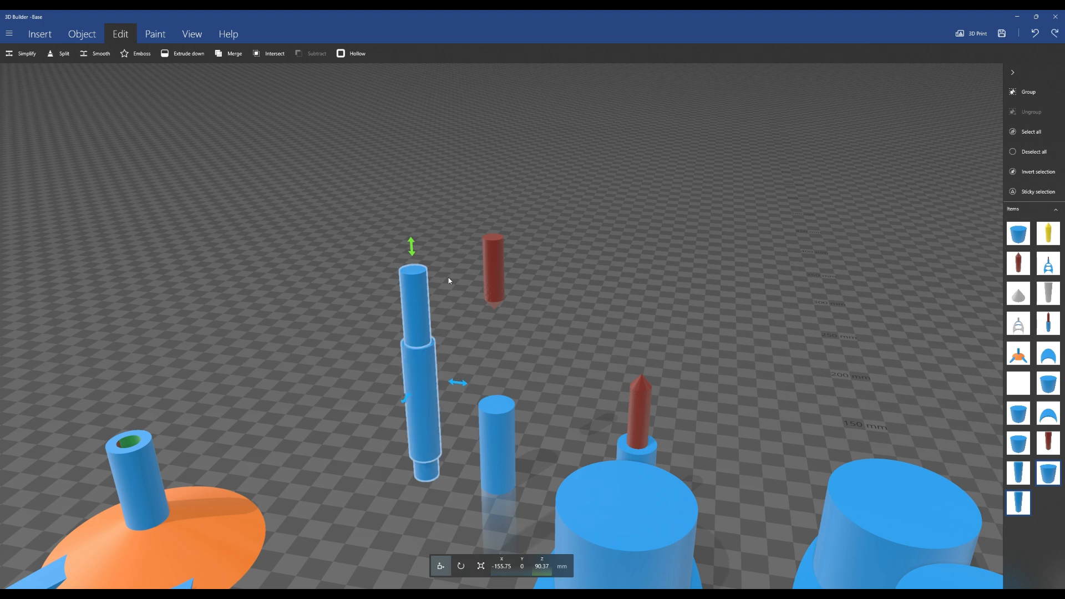
Select the rod and the 10 mm cylinder and subtract the rod to hollow the cylinder
click(424, 311)
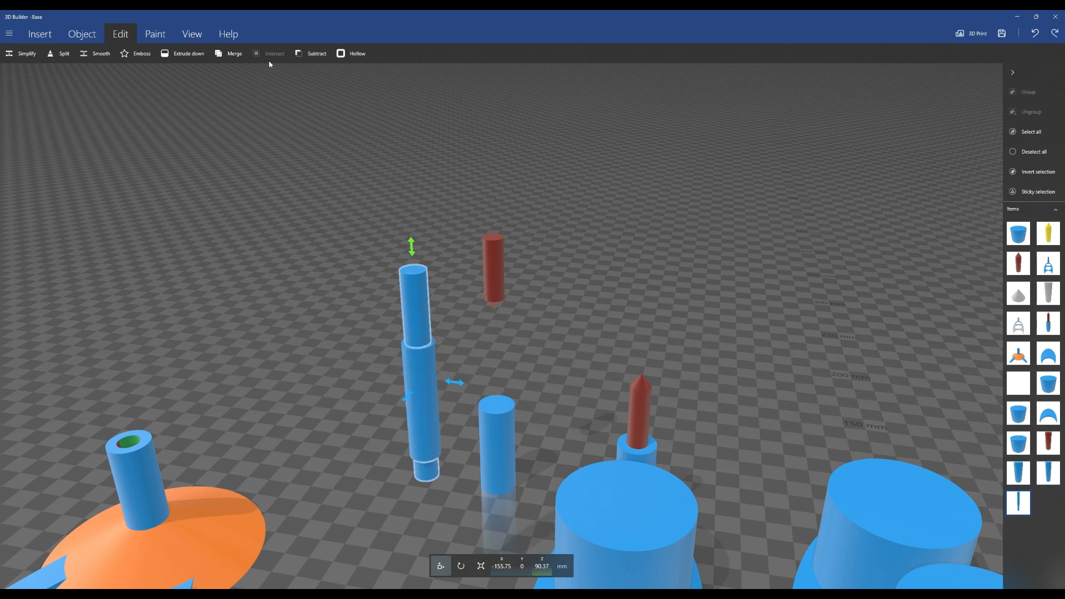
click(305, 54)
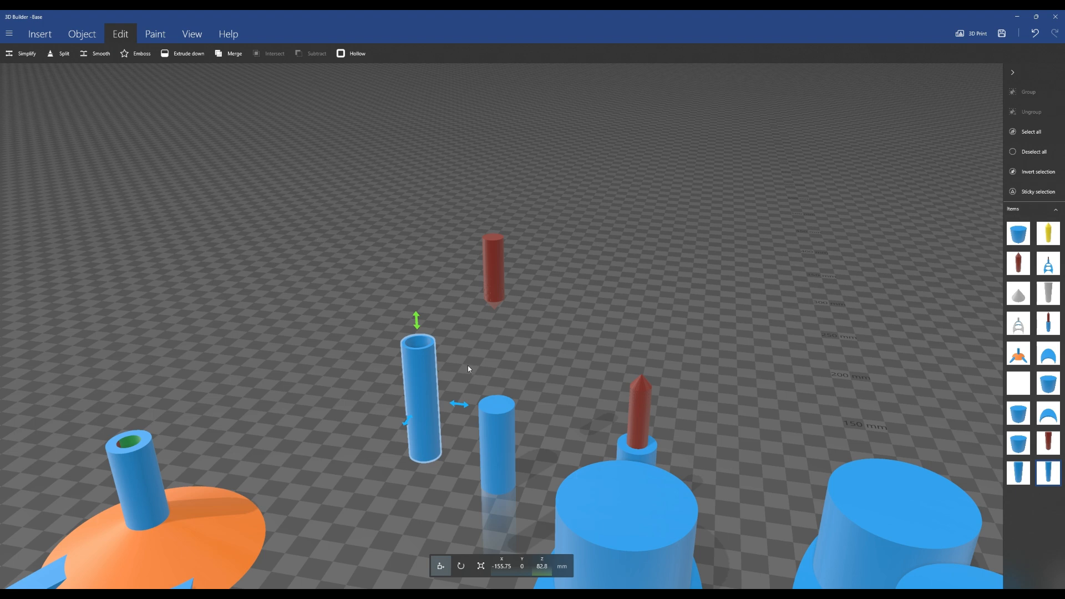
drag(459, 405, 531, 318)
drag(555, 271, 536, 406)
scroll(535, 405, up, 2)
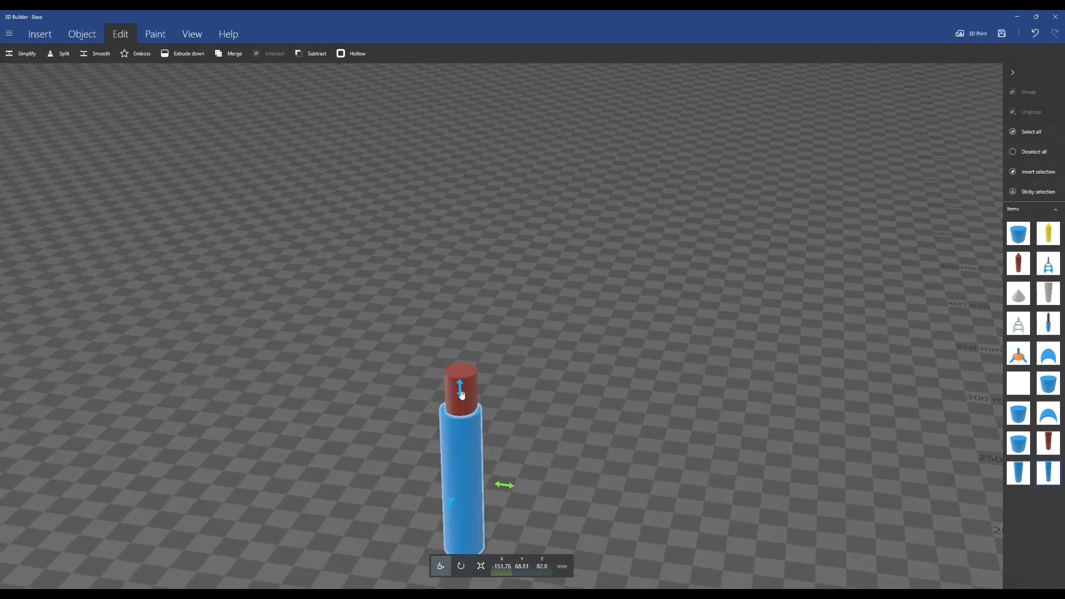
Raise the hollow cylinder by about 12 mm so the red core shows at its top
drag(460, 393, 464, 348)
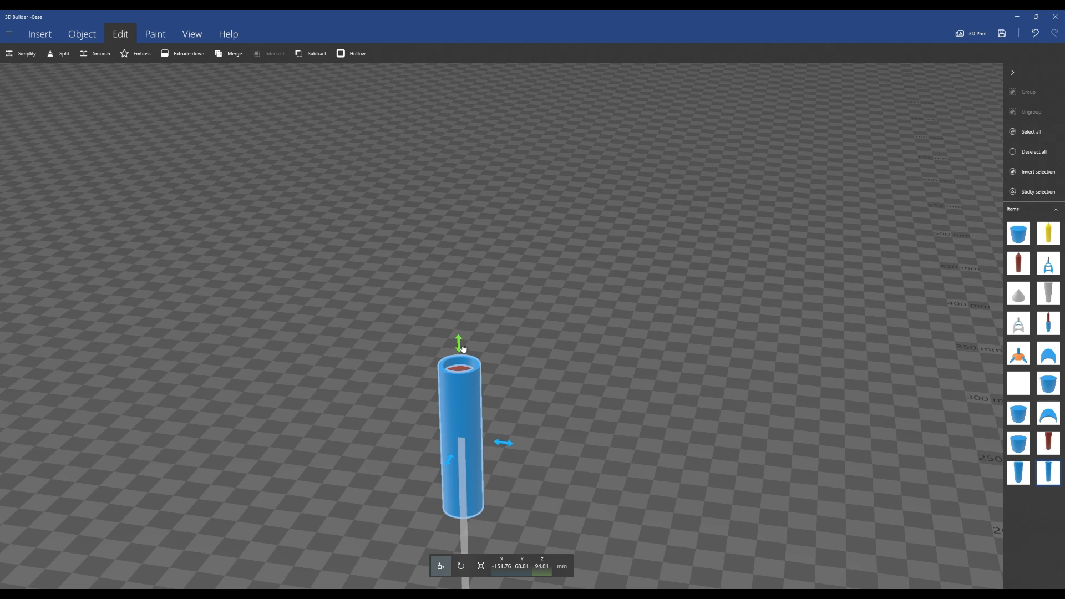
drag(547, 433, 551, 249)
mouse_move(554, 465)
mouse_down()
mouse_move(562, 336)
mouse_move(550, 466)
mouse_up()
drag(554, 384, 557, 511)
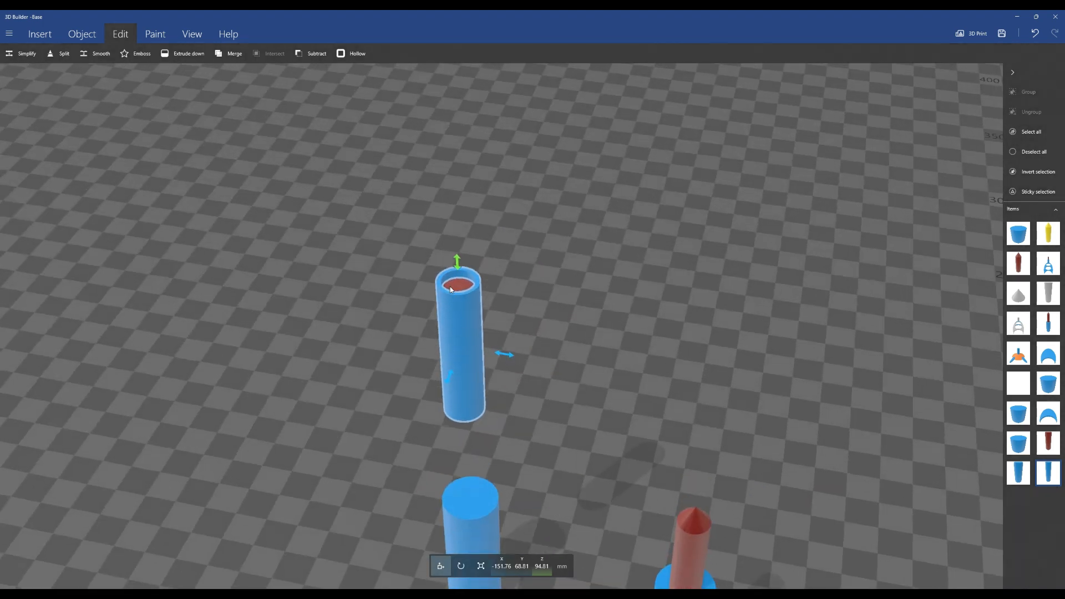
click(299, 56)
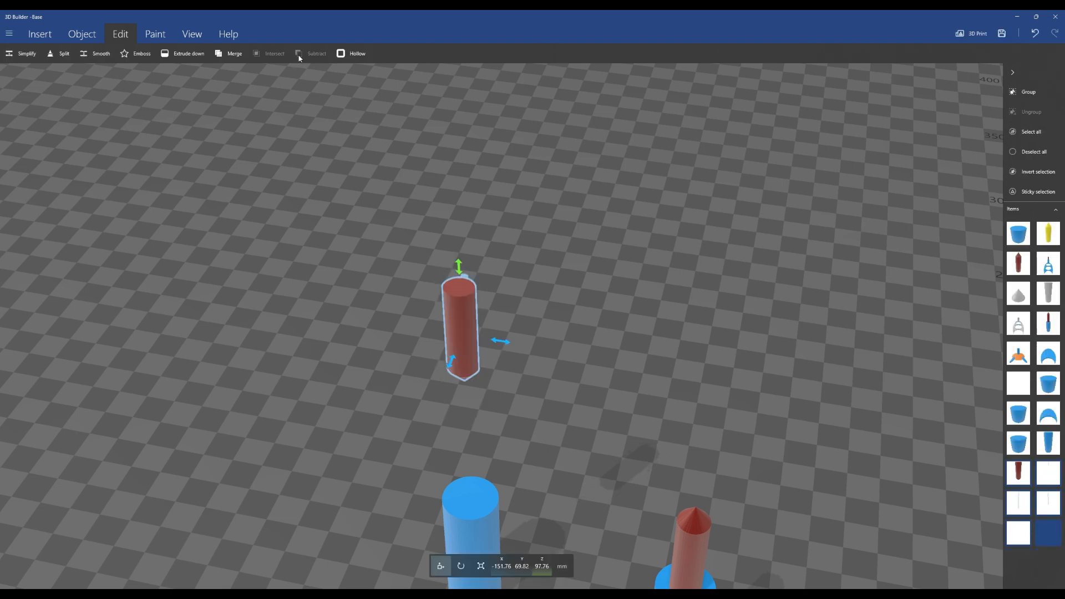
mouse_move(513, 382)
mouse_down()
mouse_move(515, 285)
mouse_move(510, 385)
mouse_up()
drag(504, 274, 436, 313)
scroll(560, 322, up, 5)
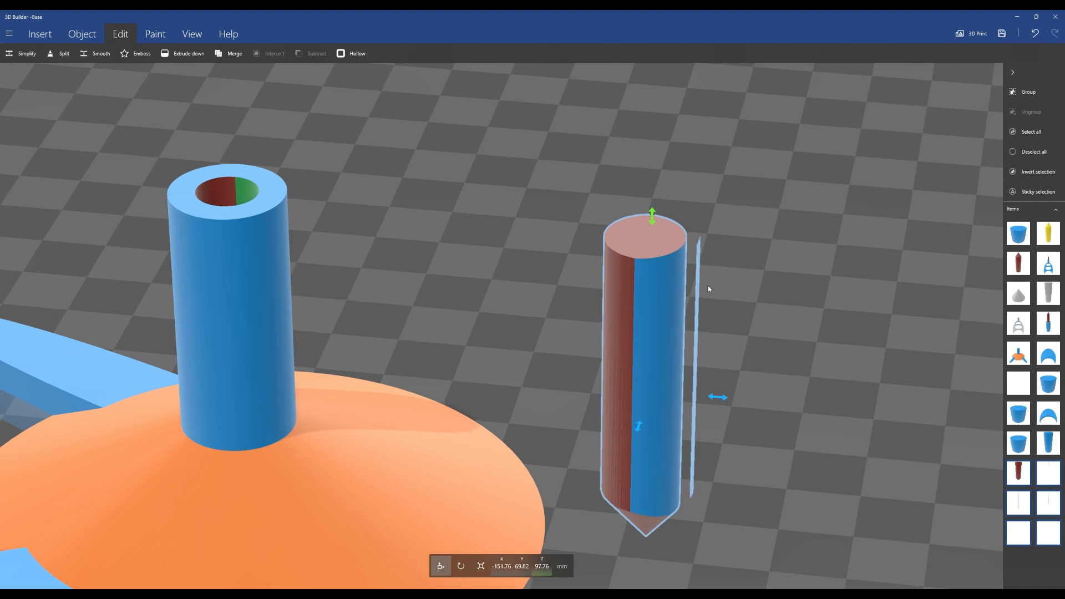
drag(775, 347, 720, 366)
click(732, 369)
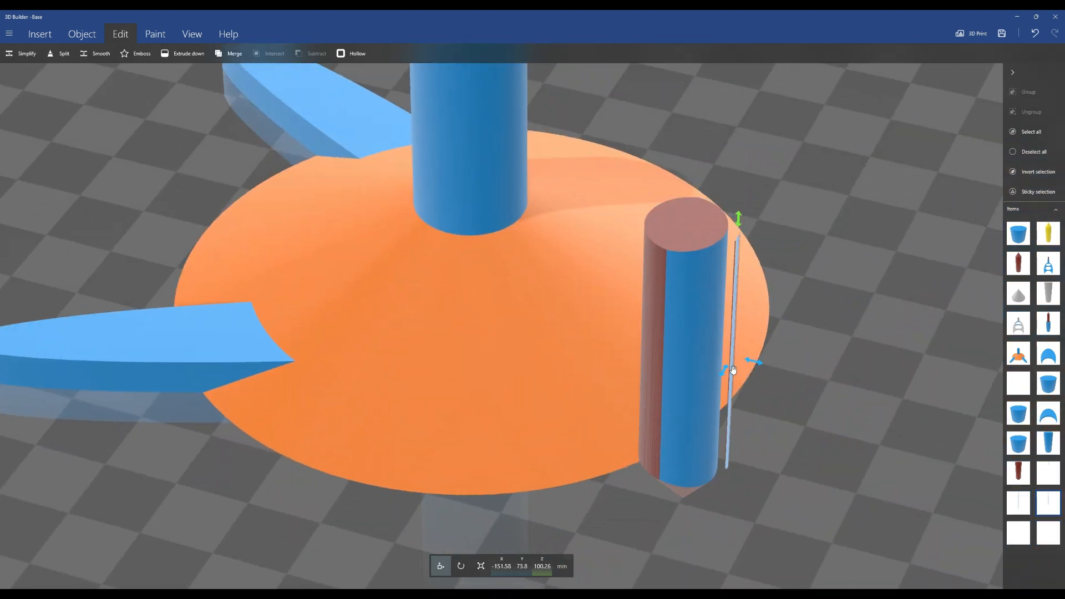
drag(804, 372, 700, 381)
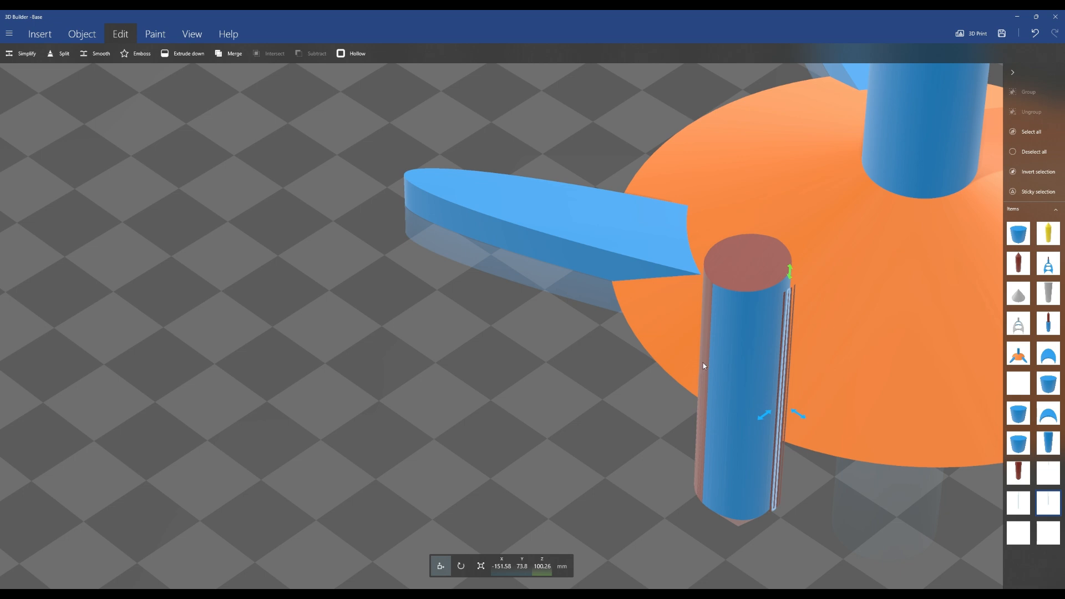
key(ctrl+z)
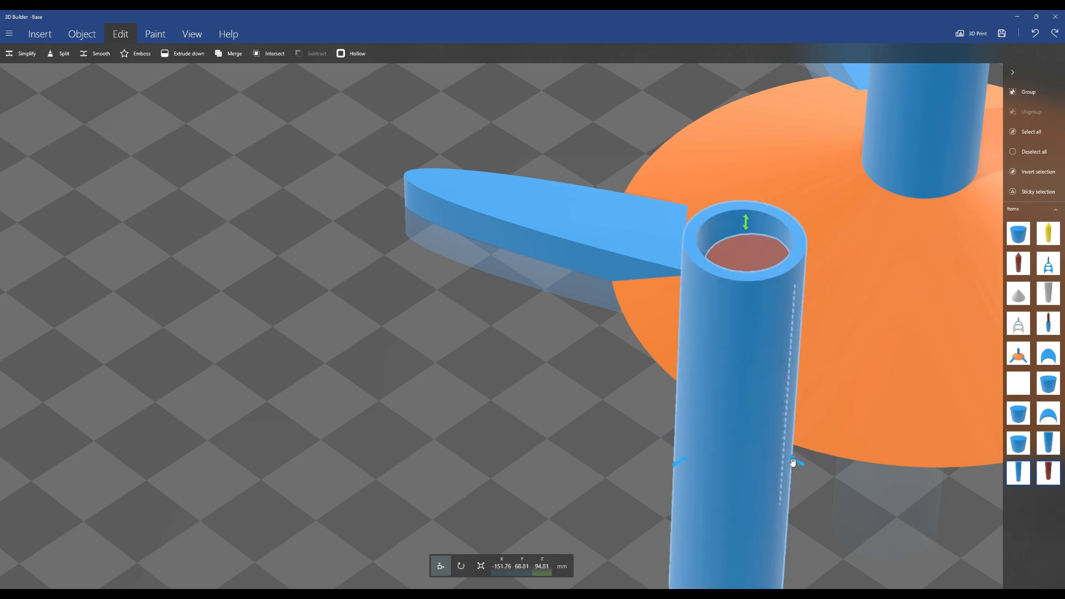
Nudge the hollow cylinder about 3 mm along Y and subtract it, leaving the inner rod
drag(797, 461, 900, 460)
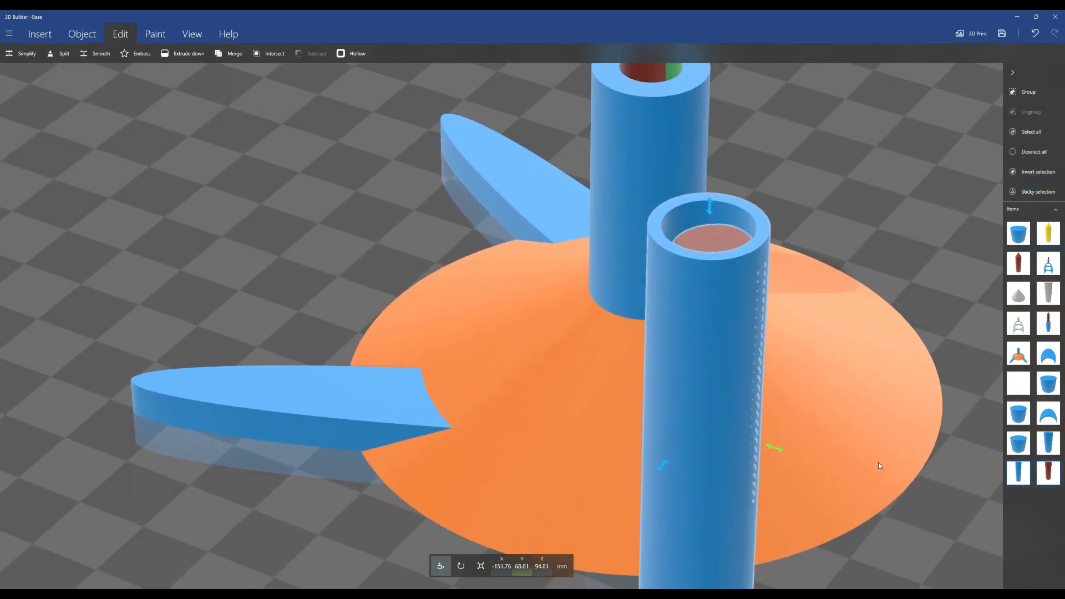
scroll(835, 490, down, 3)
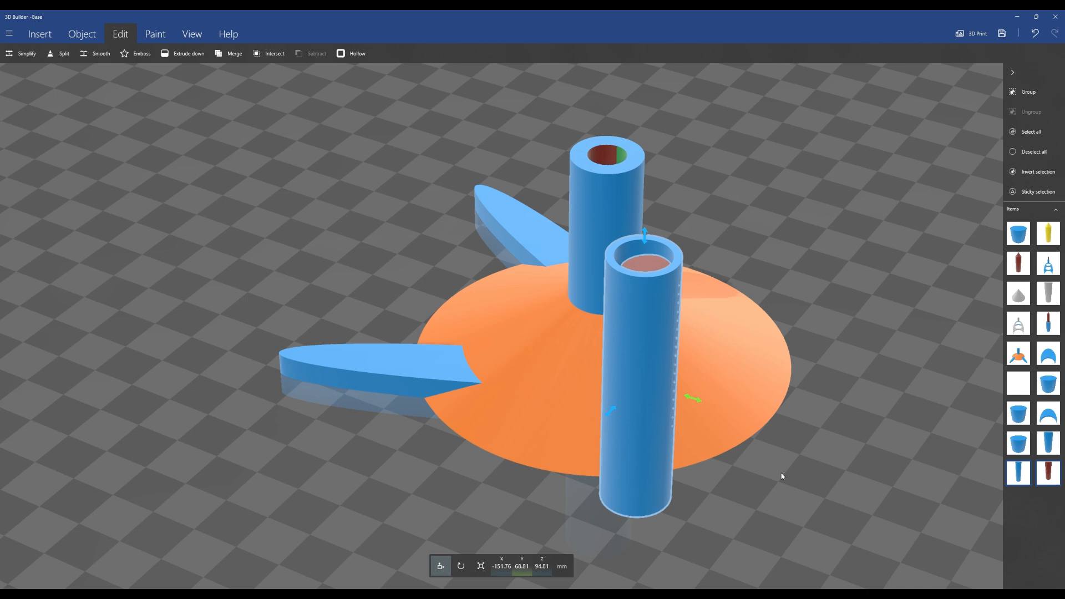
drag(692, 398, 707, 405)
click(667, 423)
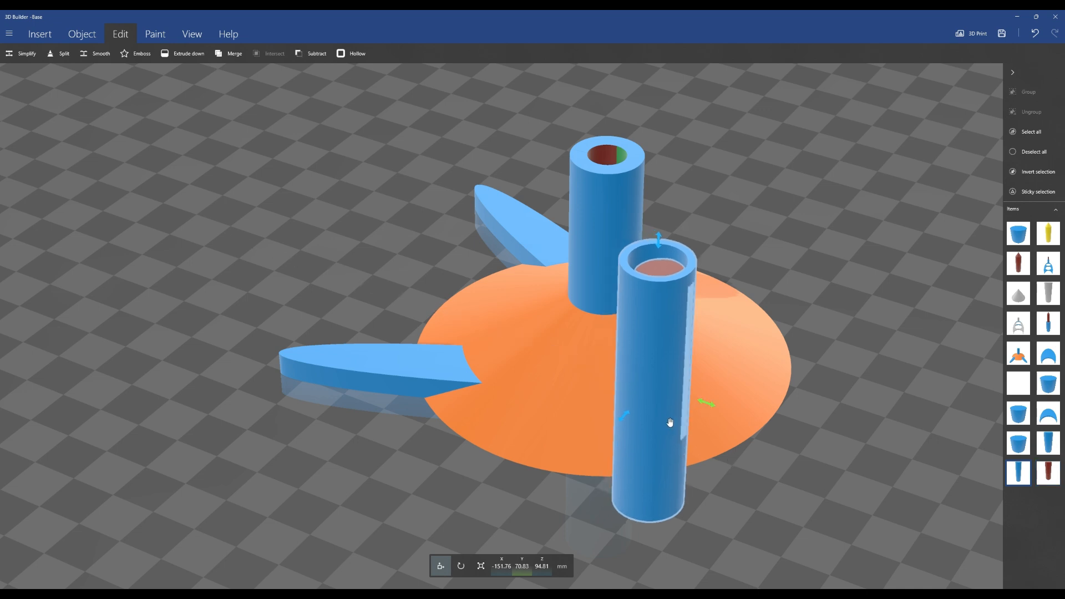
drag(707, 405, 449, 358)
drag(735, 379, 543, 441)
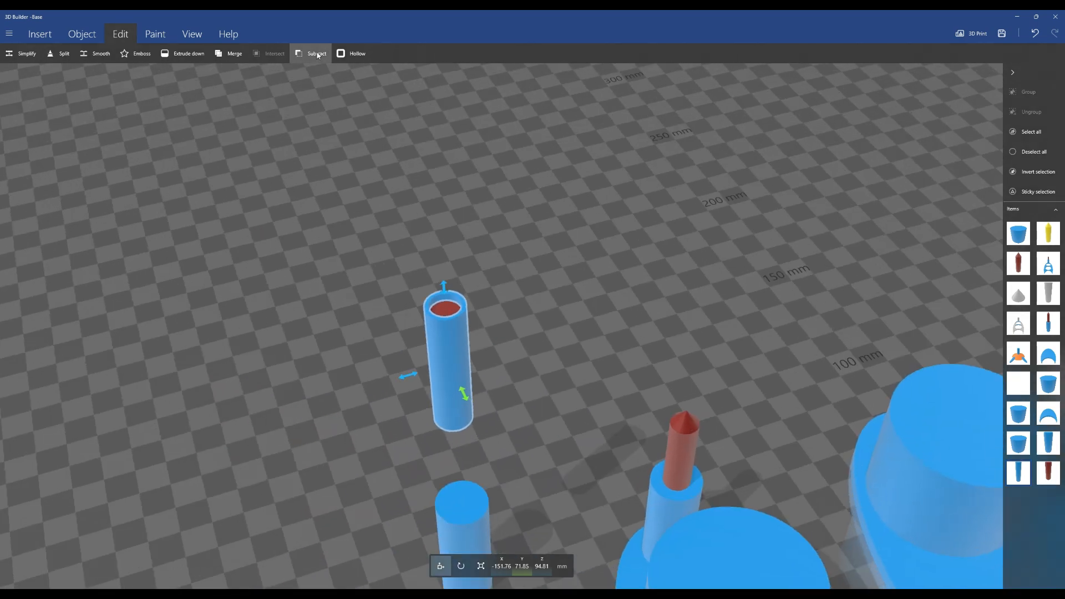
click(312, 53)
drag(503, 378, 552, 345)
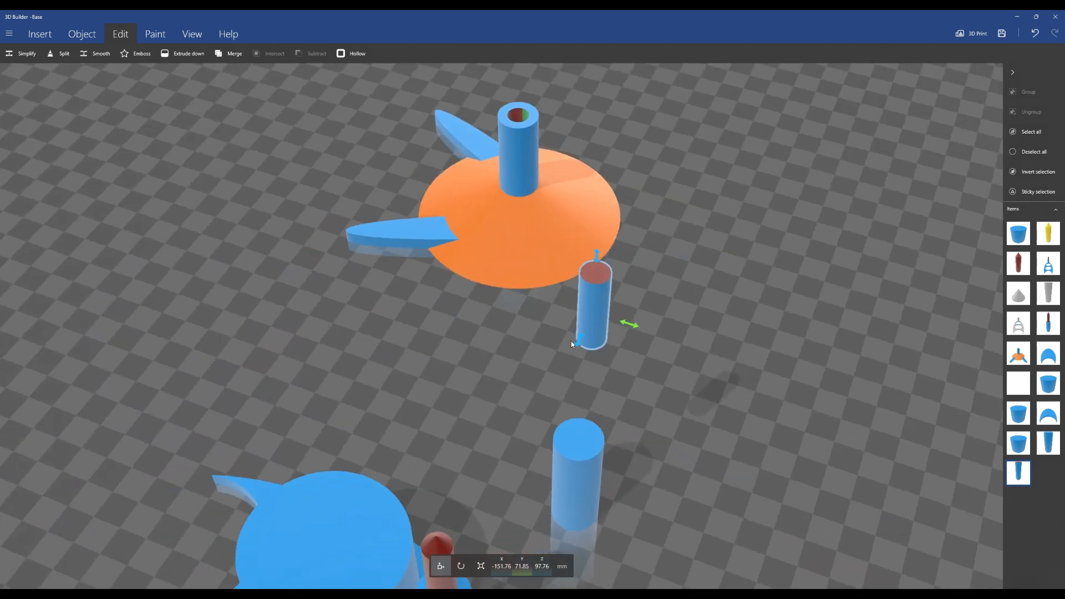
drag(707, 304, 694, 432)
mouse_move(540, 403)
mouse_down()
mouse_move(823, 412)
mouse_move(447, 416)
mouse_move(542, 373)
mouse_move(545, 344)
mouse_move(545, 383)
mouse_up()
scroll(509, 338, up, 5)
drag(345, 228, 449, 280)
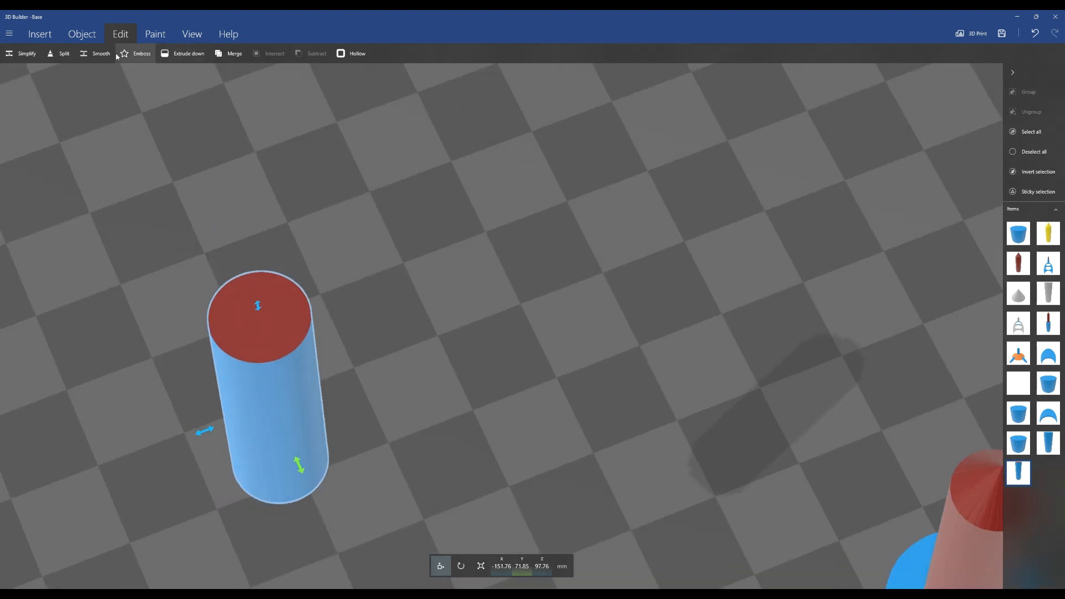
Measure across the top face of the new rod
click(82, 34)
click(281, 54)
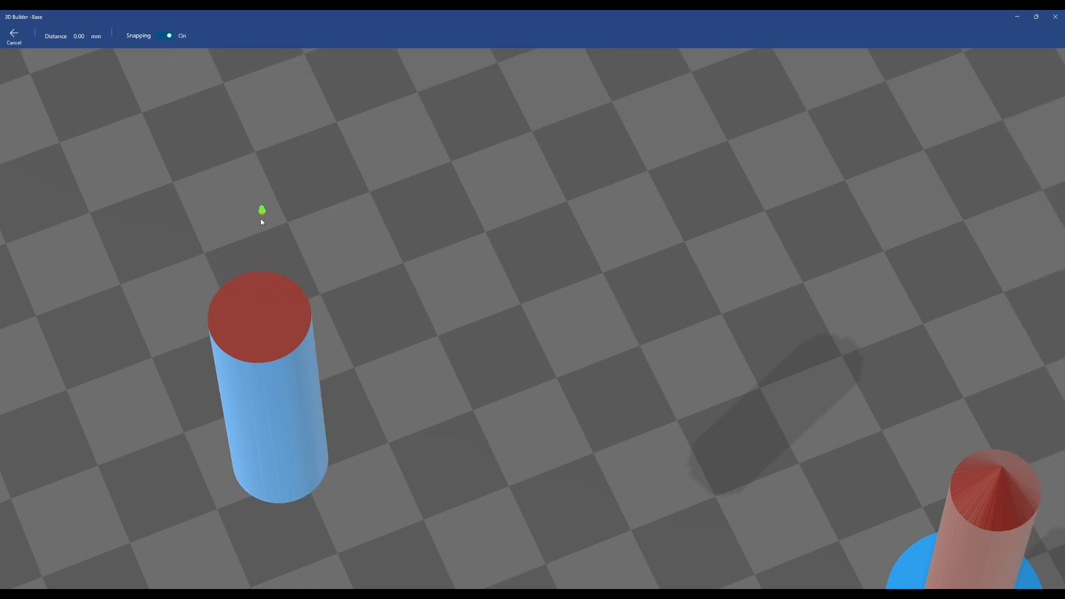
click(232, 282)
click(14, 37)
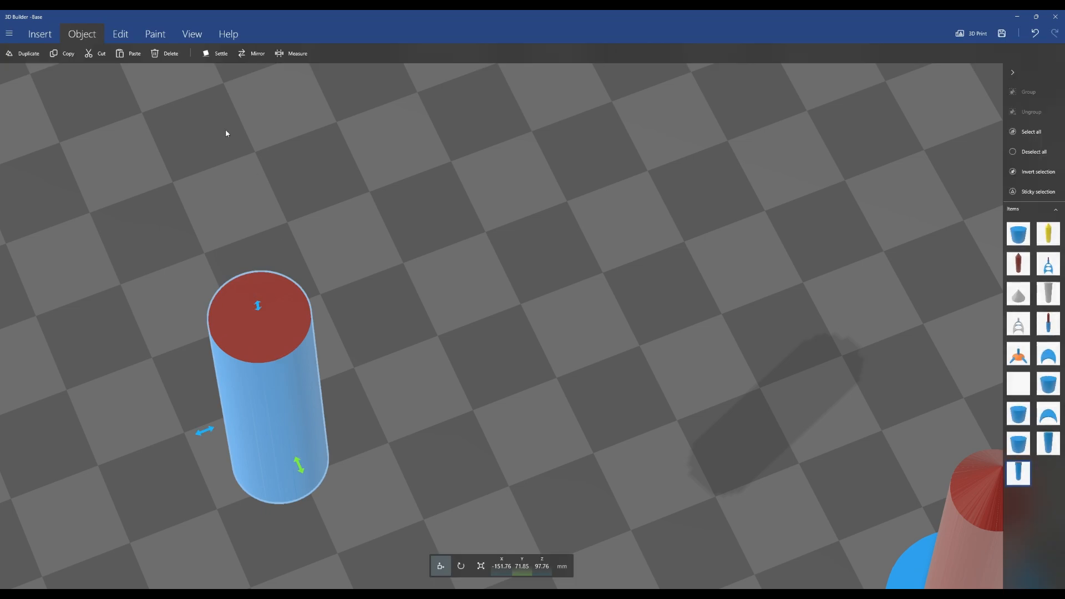
Paint the whole rod red with the Color tool
scroll(281, 269, down, 3)
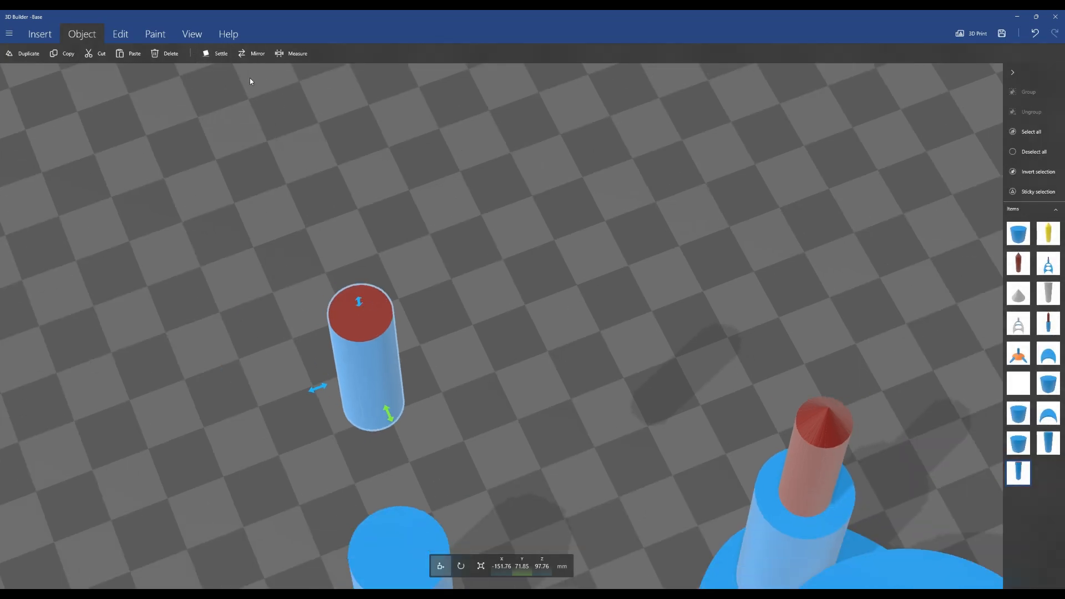
click(156, 34)
click(72, 53)
click(120, 37)
click(139, 93)
click(367, 371)
drag(437, 363, 439, 294)
right_drag(438, 294, 409, 148)
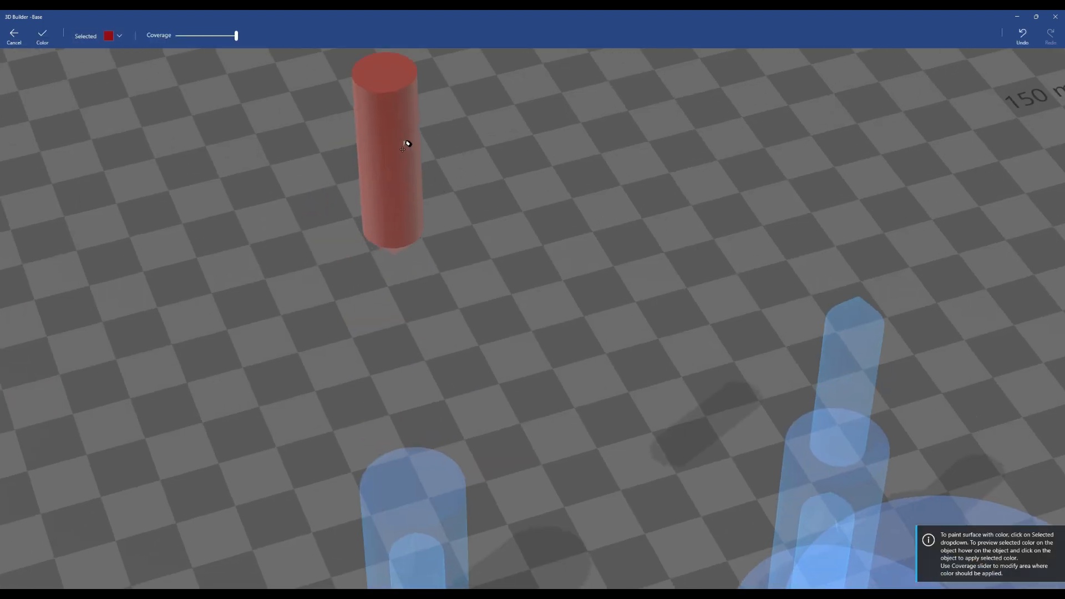
scroll(516, 303, down, 3)
click(53, 47)
Flip the rod upside down by setting its roll to 180°
scroll(465, 169, up, 2)
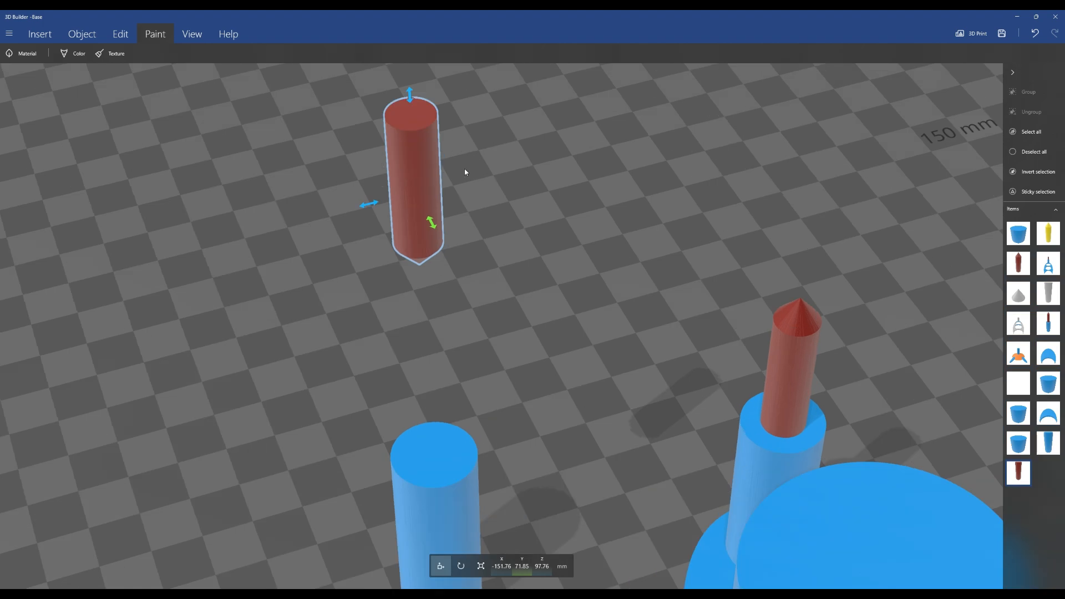
scroll(464, 169, down, 1)
click(462, 567)
click(491, 568)
text(1850)
key(BackSpace)
key(BackSpace)
text(0)
key(Return)
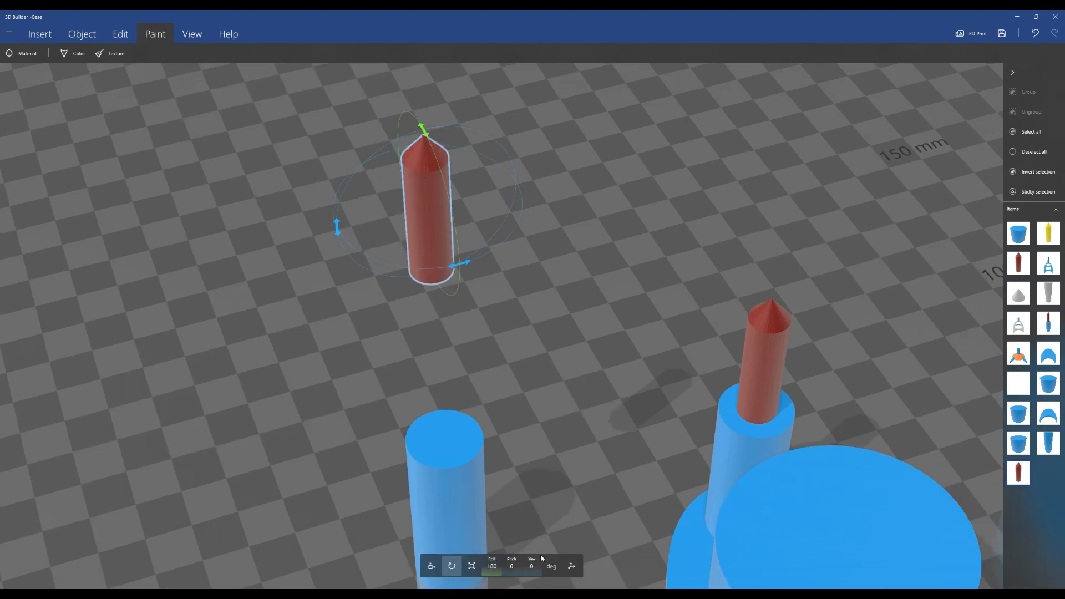
Move the rod down into the 10 mm cylinder so its pointed end sticks out above
click(431, 566)
drag(420, 117, 411, 314)
drag(562, 427, 563, 499)
drag(435, 331, 442, 338)
drag(518, 297, 620, 454)
Select the 10 mm cylinder together with the red rod and group them
click(741, 342)
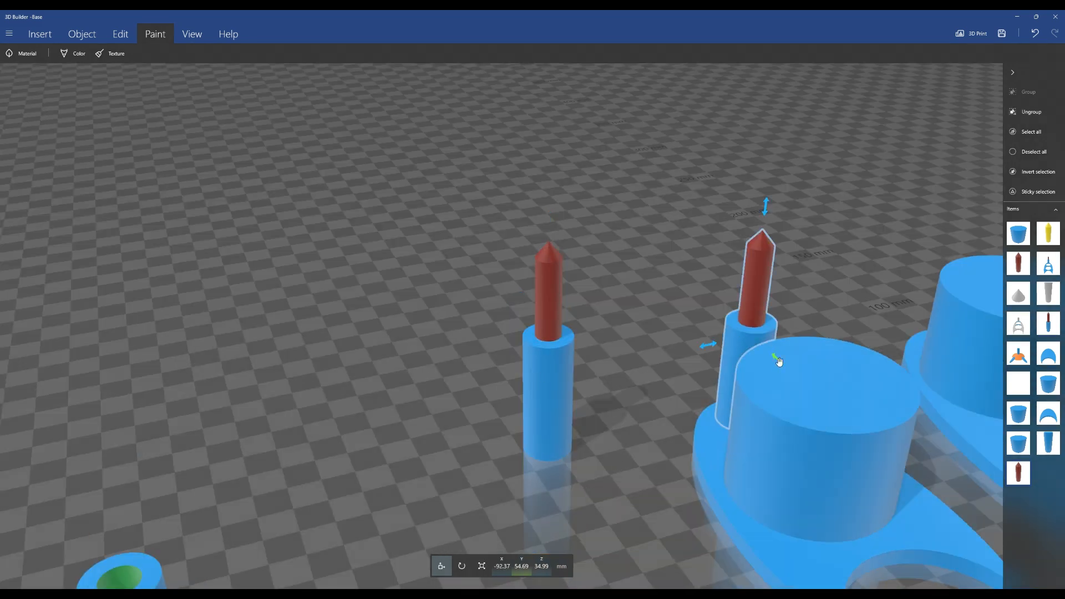
click(547, 387)
click(462, 566)
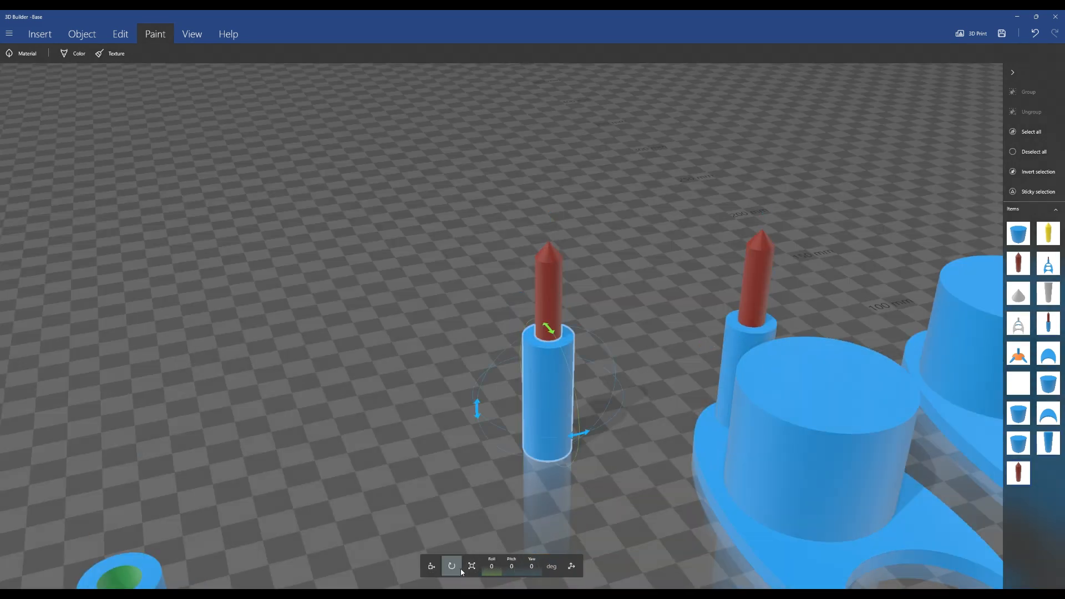
ctrl+click(549, 321)
key(ctrl+g)
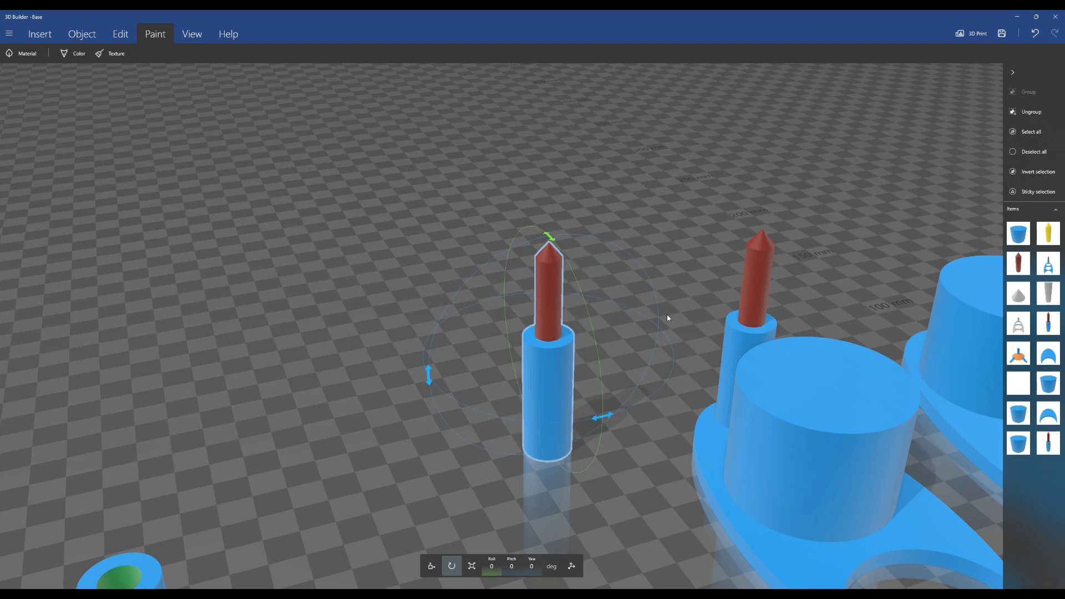
Flip the grouped peg by setting its roll to 180°
scroll(565, 371, up, 5)
scroll(730, 445, down, 5)
click(492, 567)
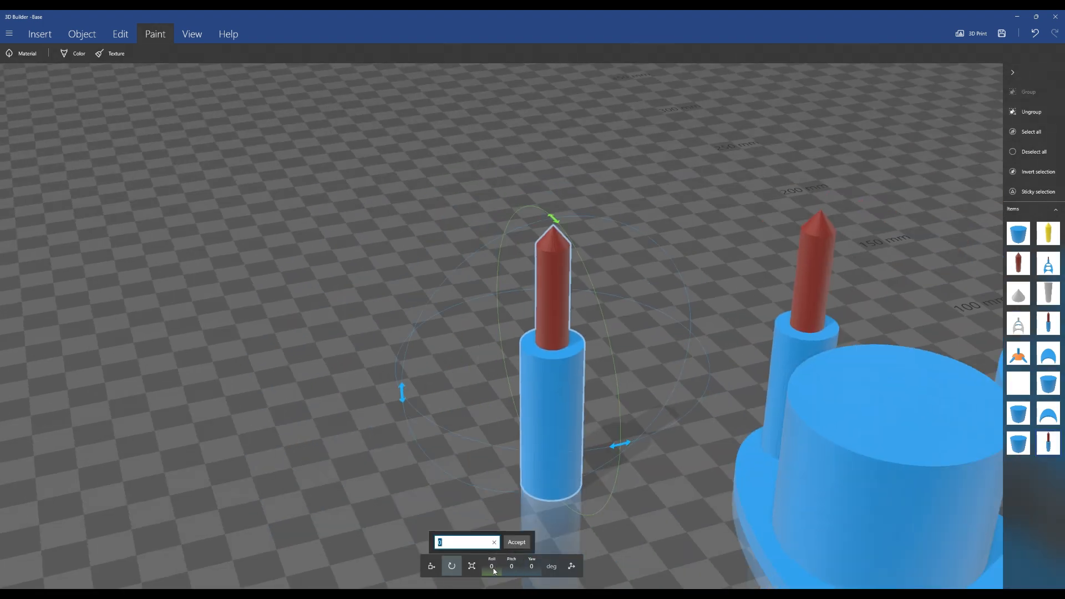
text(180)
key(Return)
Measure the gap between the rod and the cylinder wall from underneath
drag(639, 283, 625, 394)
scroll(625, 411, up, 4)
right_drag(751, 135, 696, 222)
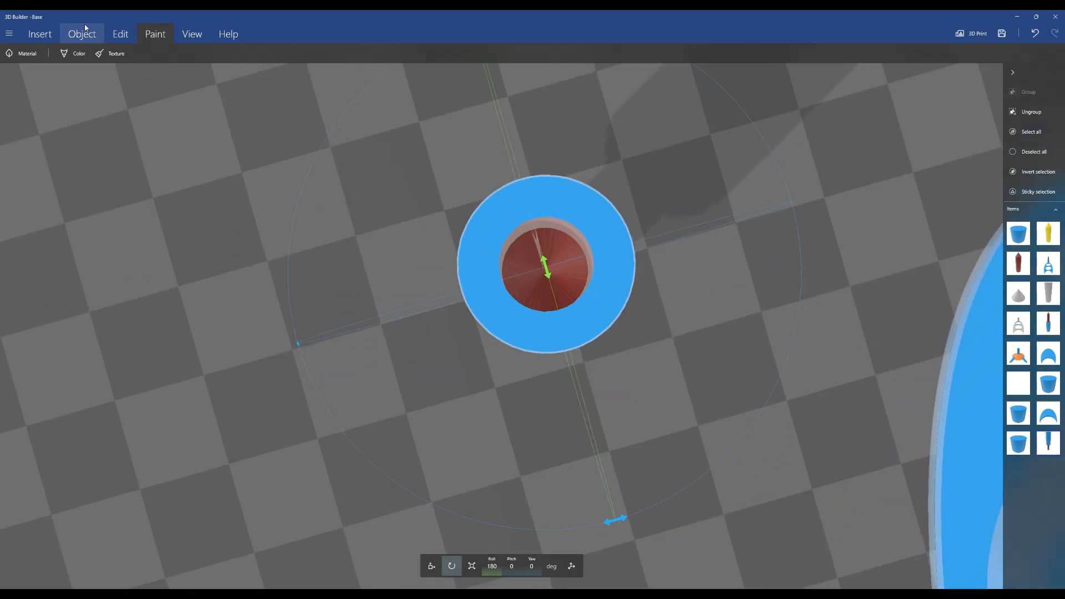
click(83, 34)
click(291, 53)
click(502, 280)
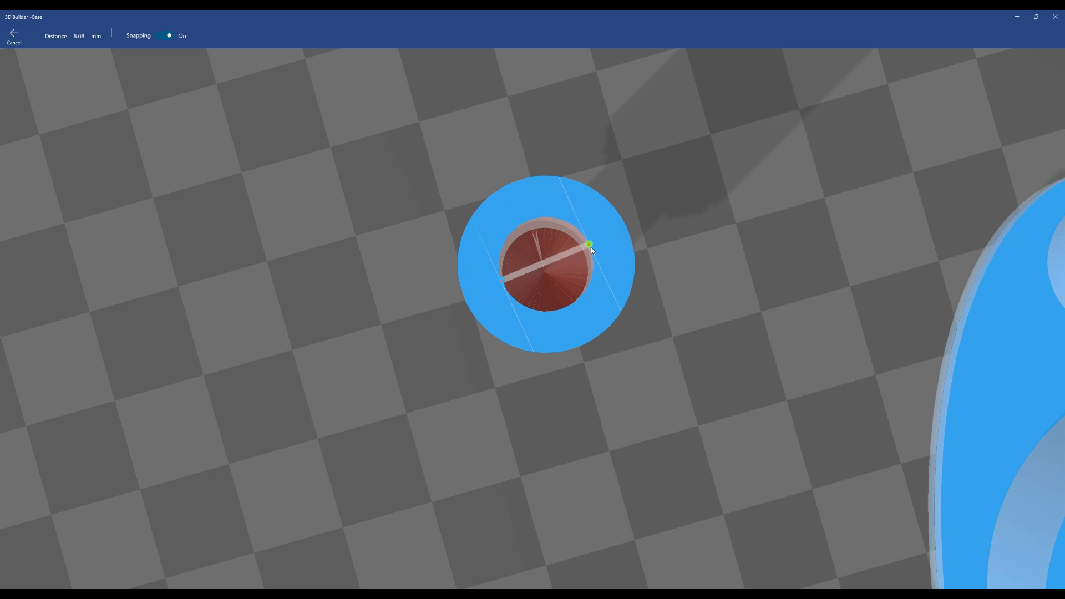
scroll(591, 248, up, 5)
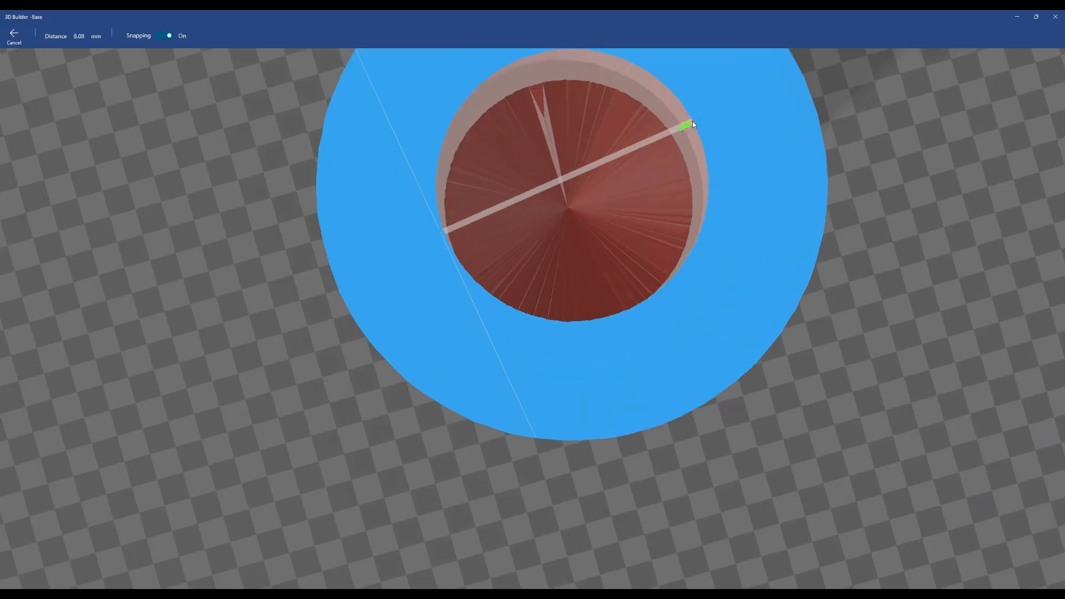
scroll(693, 121, down, 5)
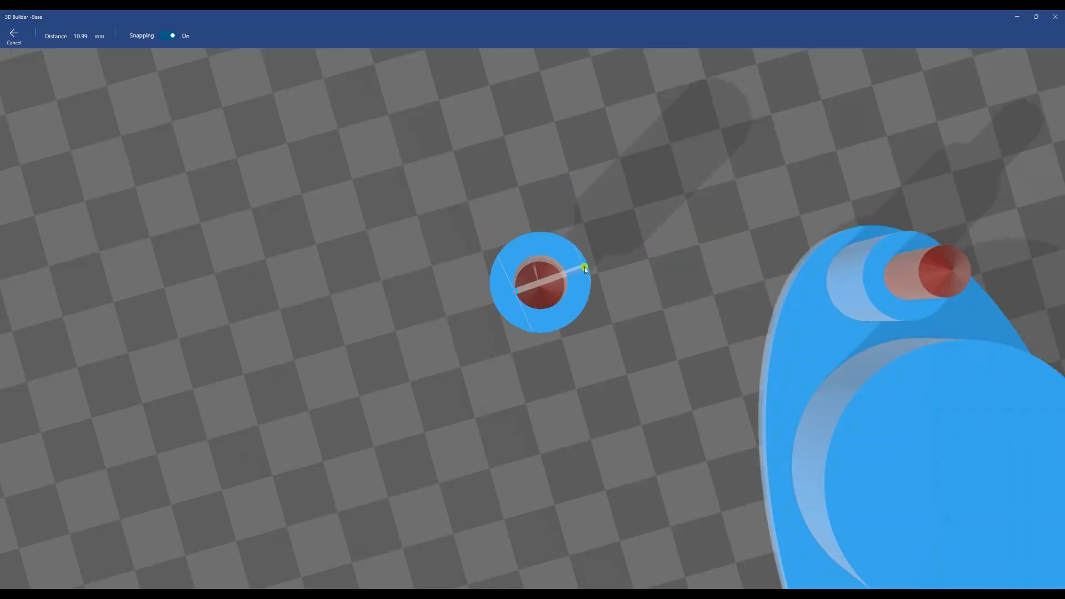
click(20, 38)
Position the upper cylinder on the middle holder plate and subtract it to cut a round hole
scroll(264, 383, down, 5)
right_drag(301, 526, 290, 383)
right_drag(559, 288, 499, 302)
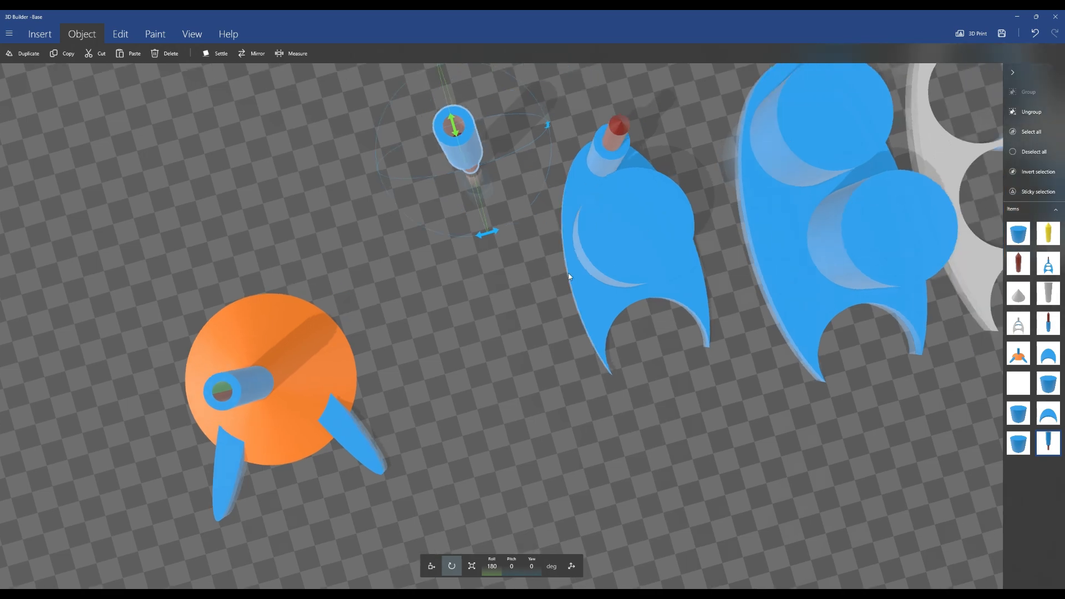
click(638, 244)
drag(721, 383, 718, 266)
right_drag(674, 191, 551, 280)
click(433, 567)
drag(504, 364, 505, 394)
click(116, 33)
click(312, 54)
drag(584, 382, 543, 438)
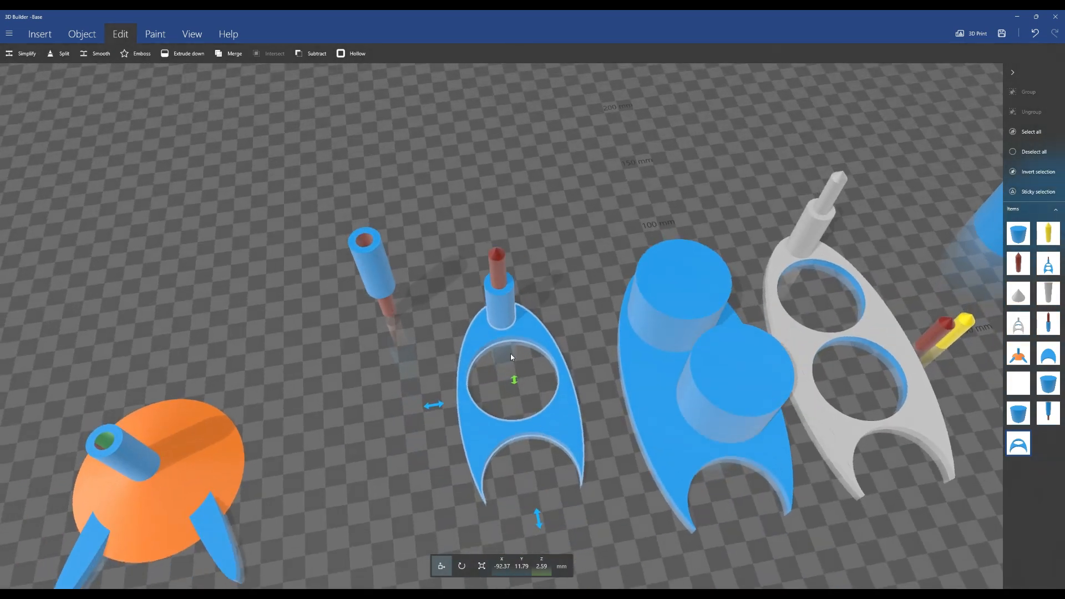
Lift the peg out of the middle plate's hole and delete it
click(506, 288)
drag(495, 235, 491, 189)
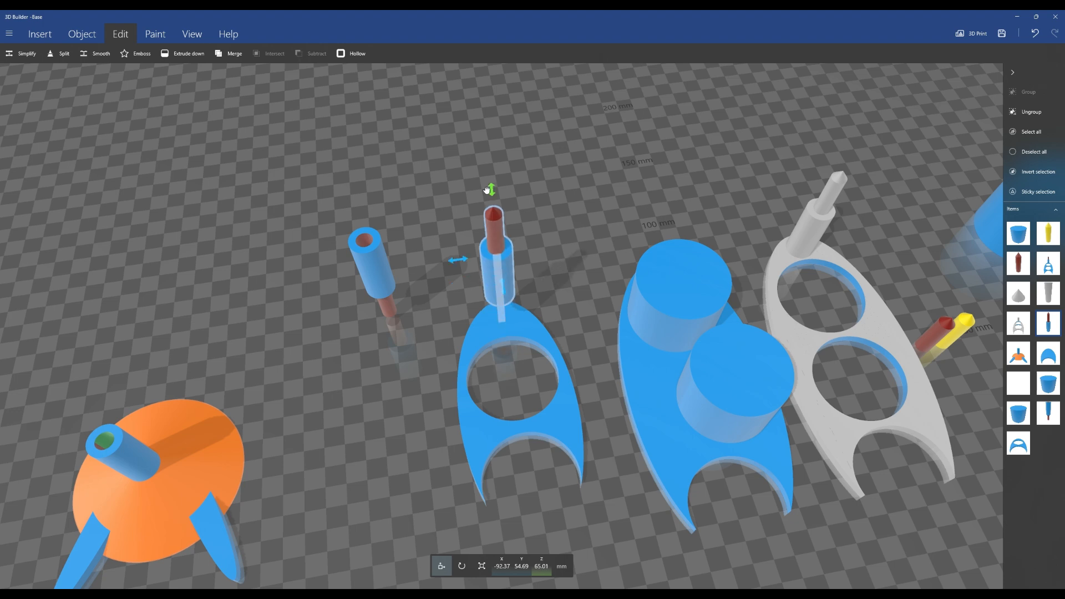
drag(496, 257, 483, 182)
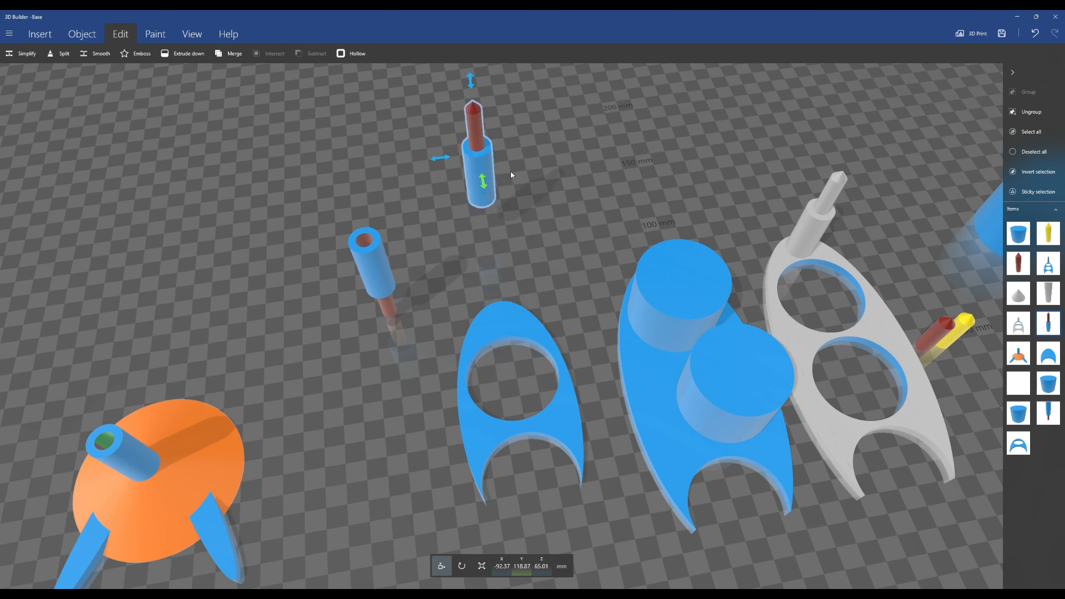
key(Delete)
Duplicate the other peg and move the copy over the middle holder plate
mouse_move(499, 252)
right_down()
mouse_move(454, 202)
mouse_move(500, 246)
right_up()
scroll(500, 246, up, 5)
click(98, 40)
right_drag(83, 138, 137, 139)
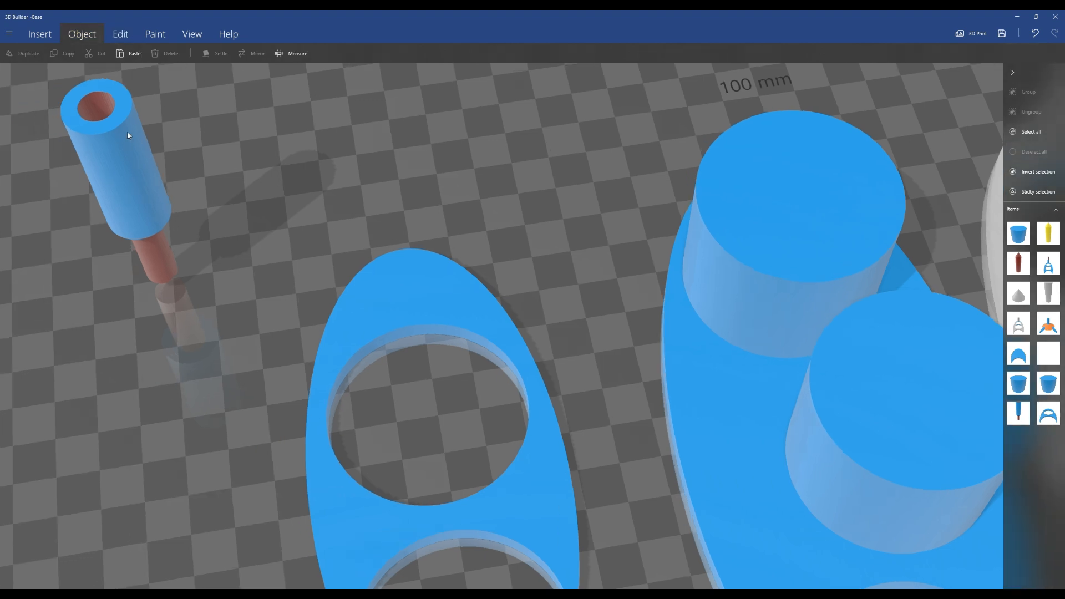
click(123, 132)
key(ctrl+d)
mouse_move(101, 206)
mouse_down()
mouse_move(209, 213)
mouse_move(338, 133)
mouse_up()
Move the copied peg onto the narrow end of the middle holder plate, beside the large hole
click(460, 566)
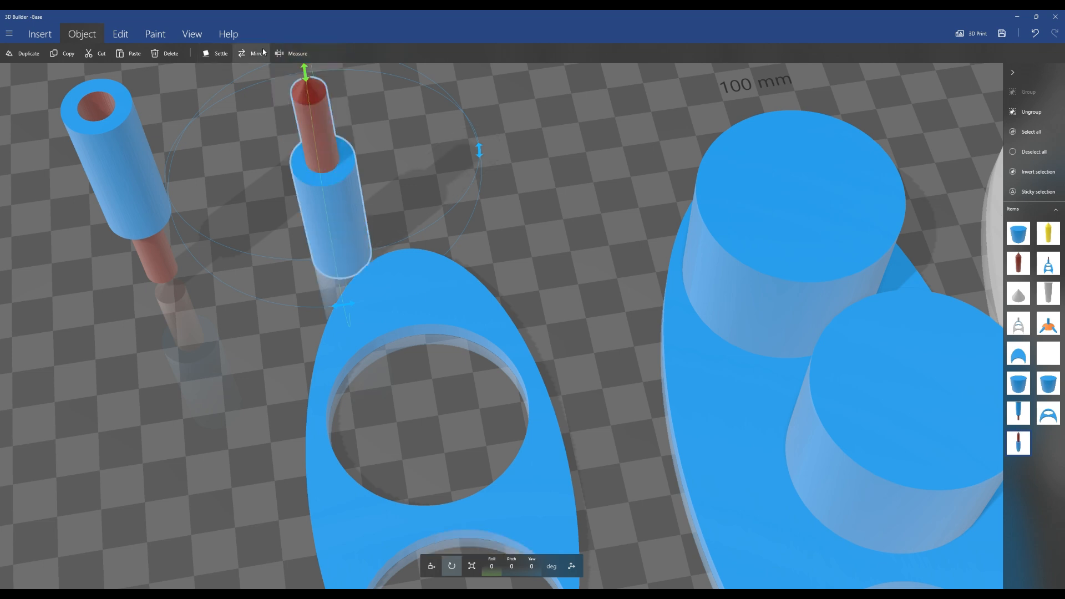
click(431, 566)
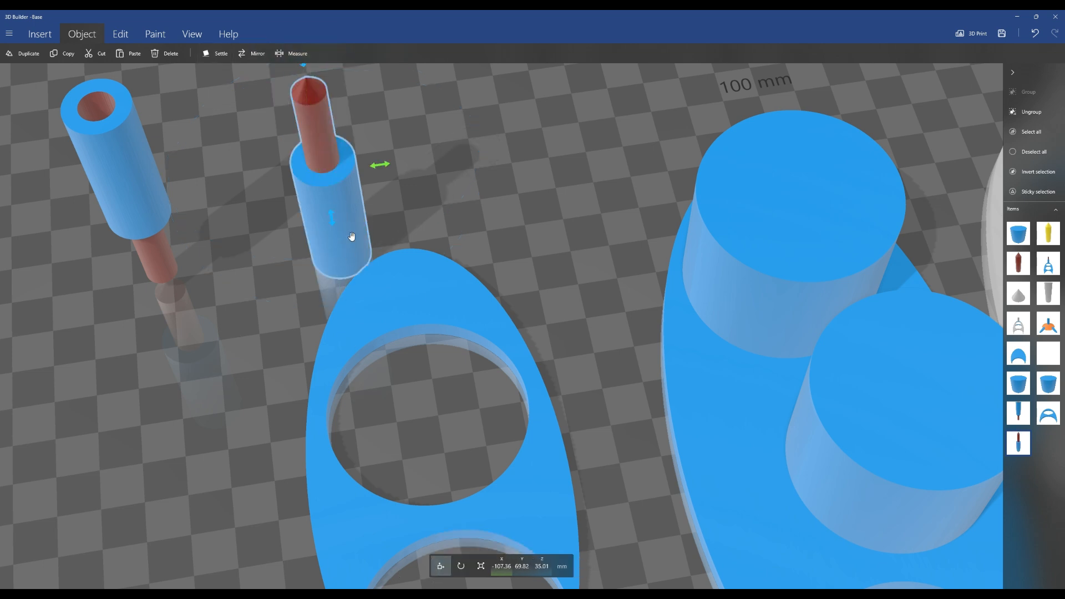
drag(331, 219, 332, 284)
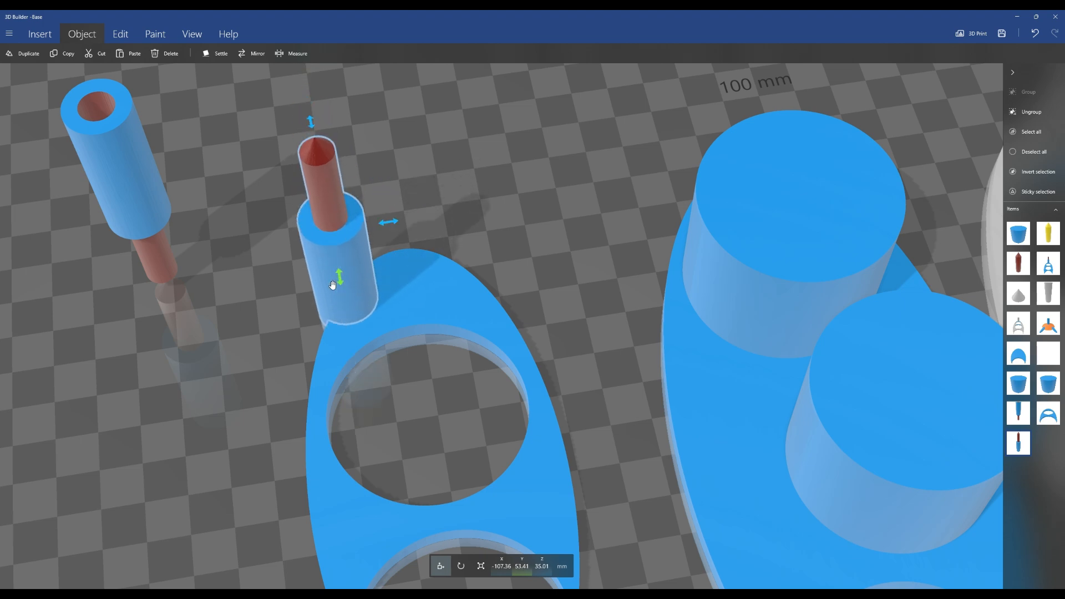
drag(388, 222, 454, 220)
drag(269, 338, 583, 327)
right_drag(238, 420, 489, 315)
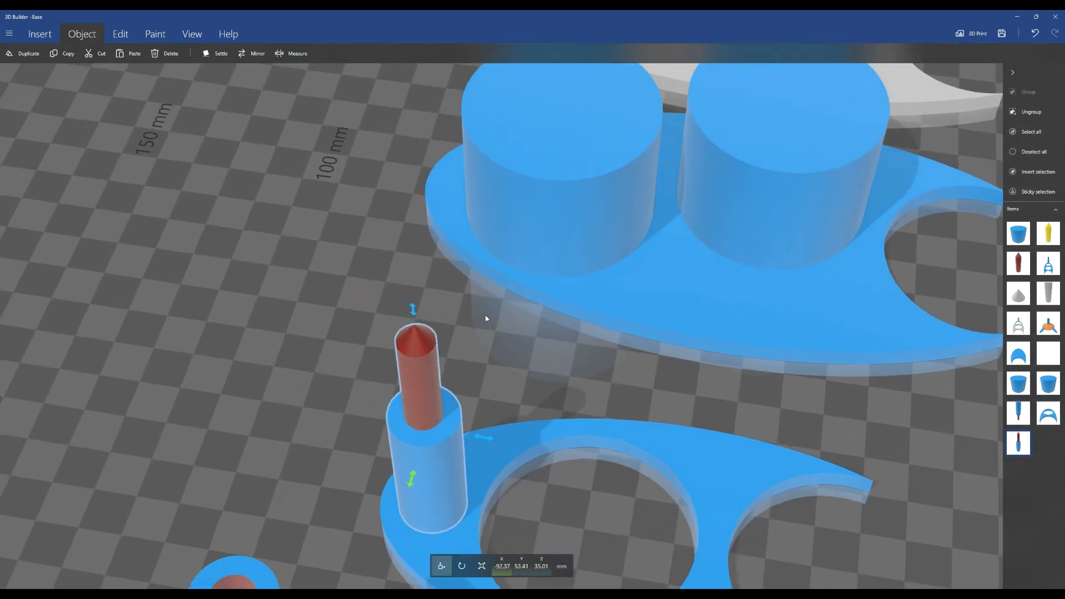
right_drag(287, 439, 498, 456)
drag(489, 479, 488, 504)
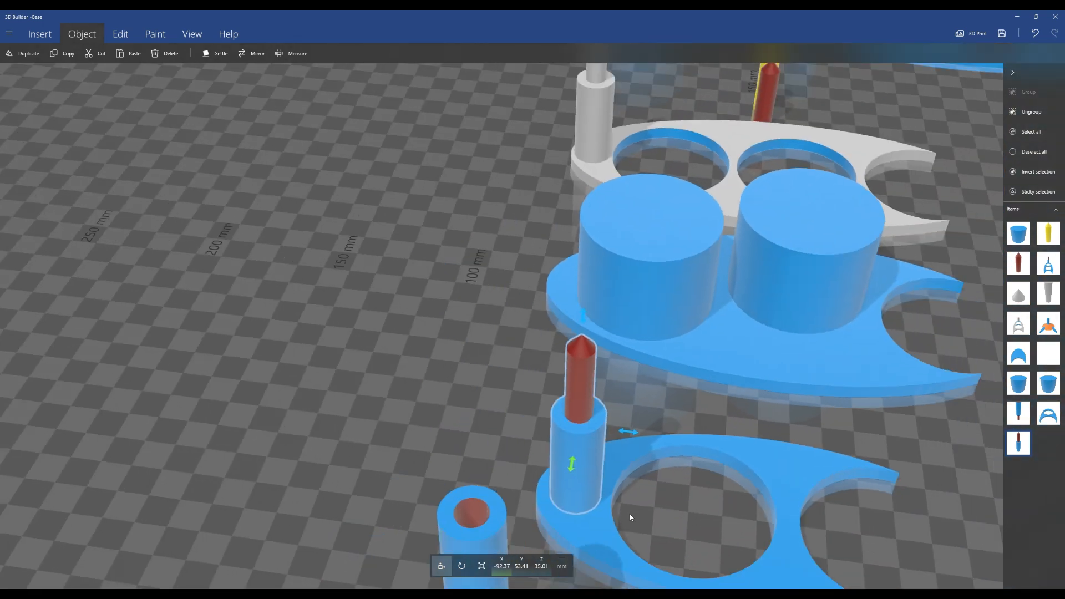
right_drag(850, 512, 649, 423)
scroll(494, 451, up, 3)
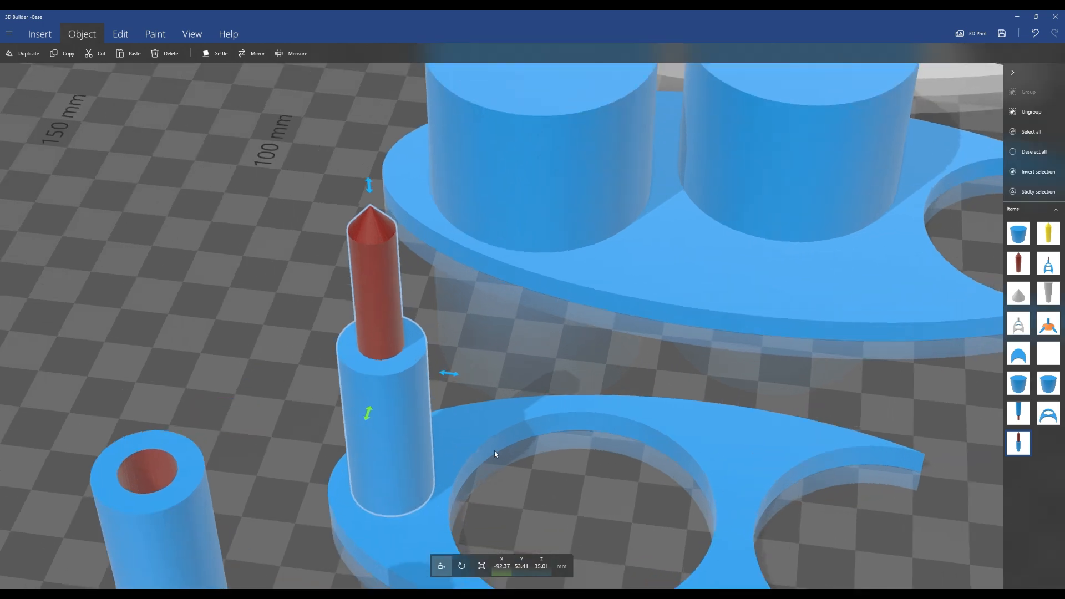
Measure the gap between the copied peg and the edge of the plate's large hole
click(440, 492)
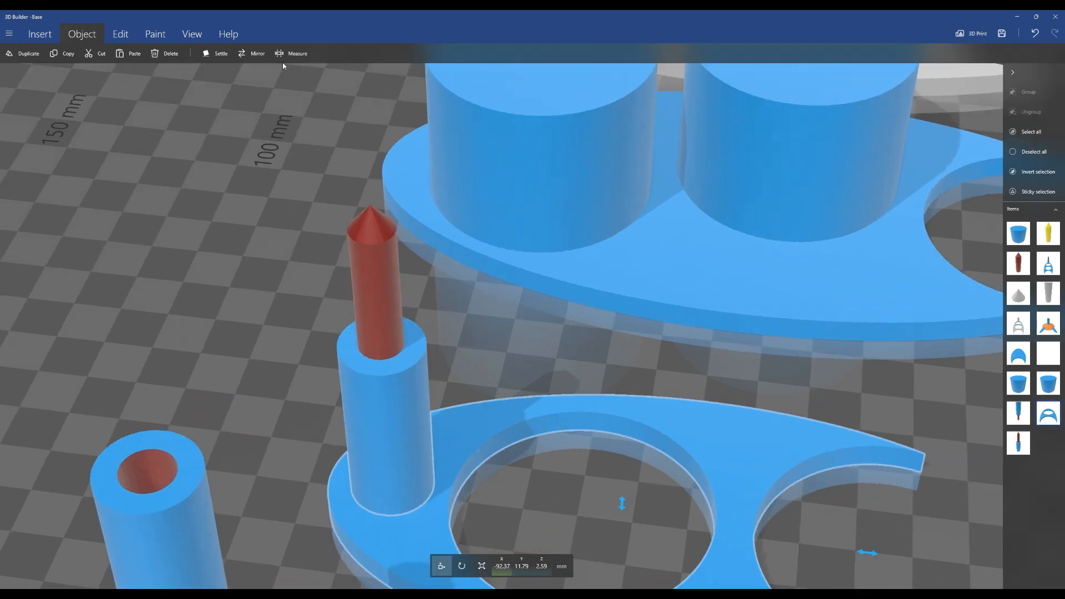
click(289, 53)
scroll(445, 508, down, 1)
scroll(452, 507, up, 5)
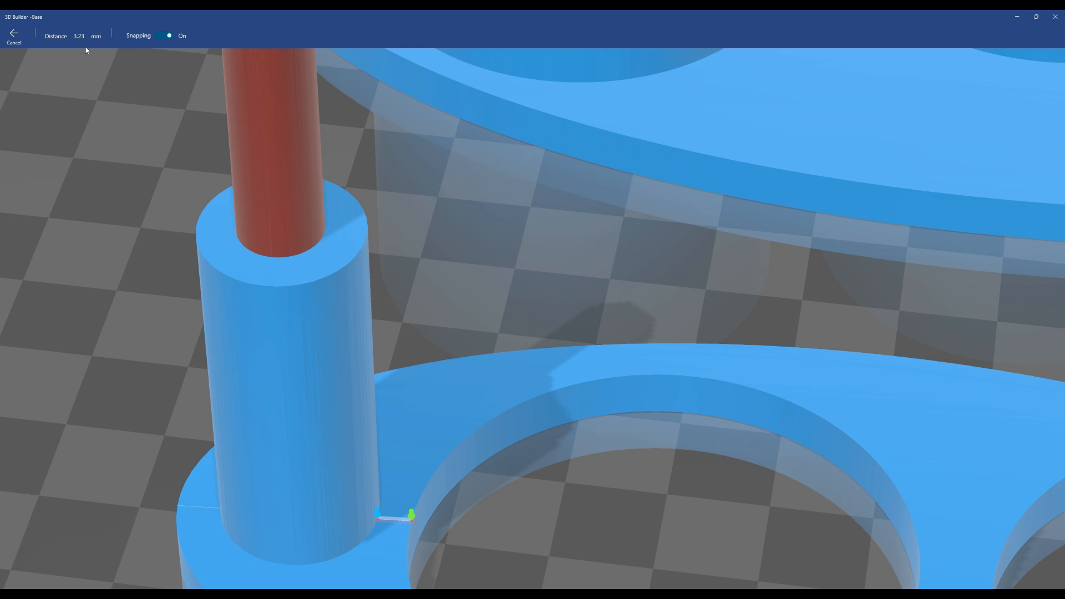
click(14, 35)
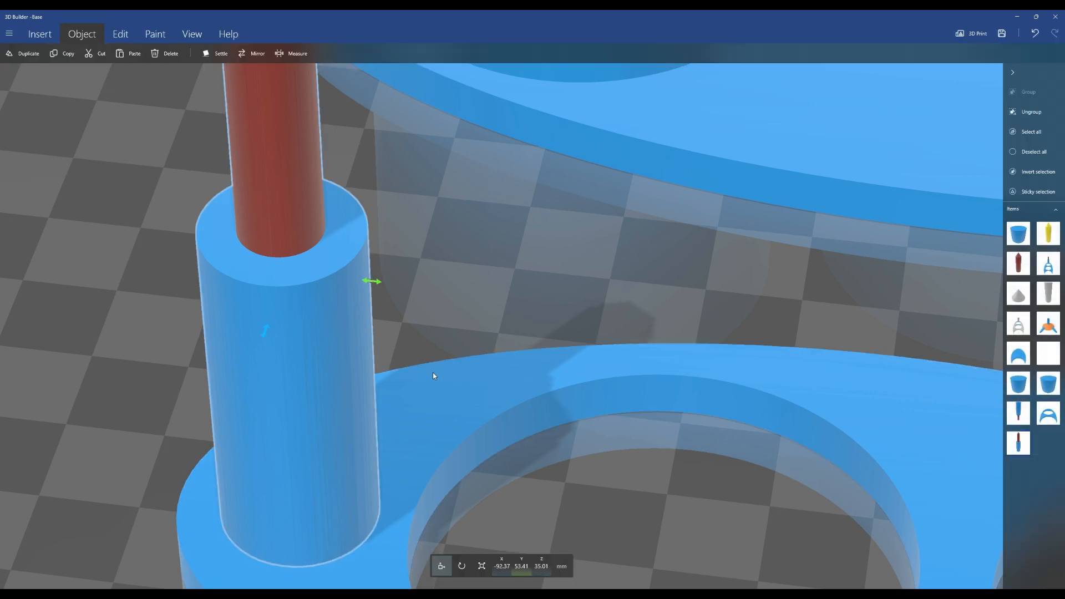
Set the copied peg's Y position to 54 mm
click(522, 570)
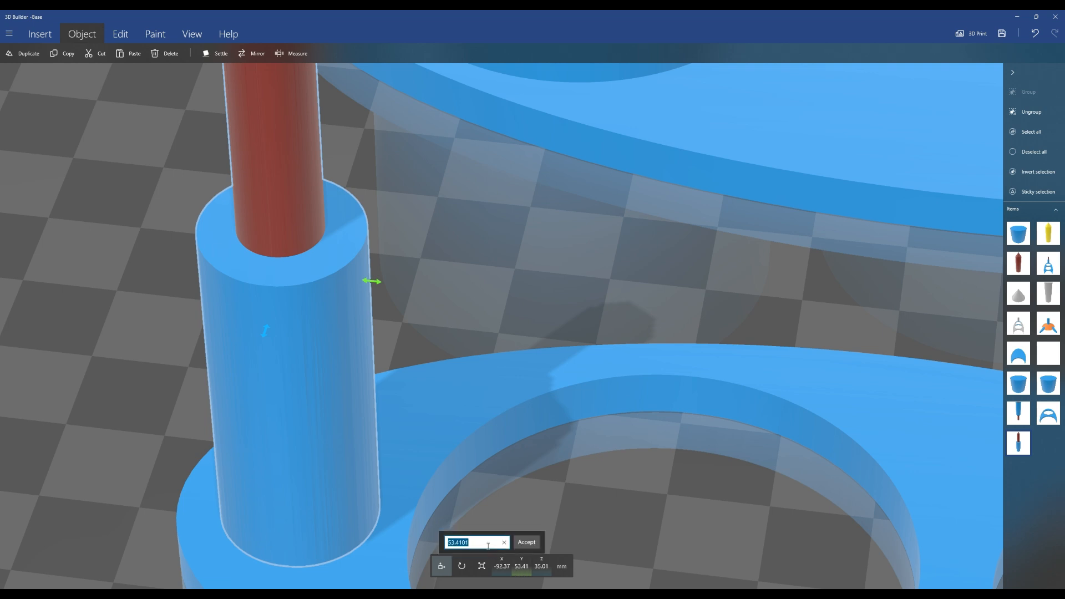
text(54)
key(Return)
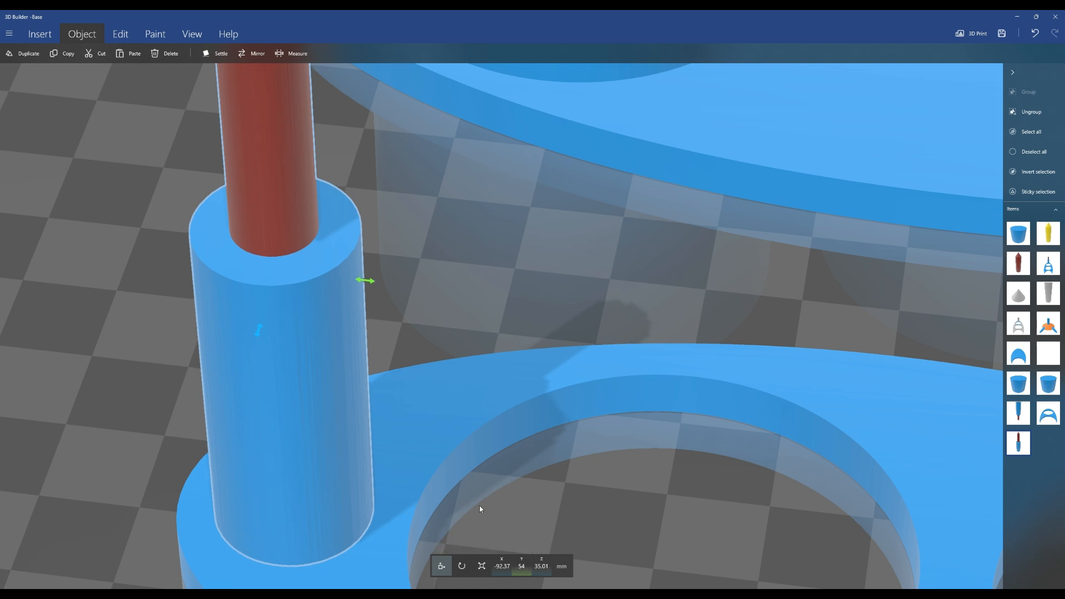
Measure the gap between the peg and the large hole again
right_drag(105, 366, 127, 261)
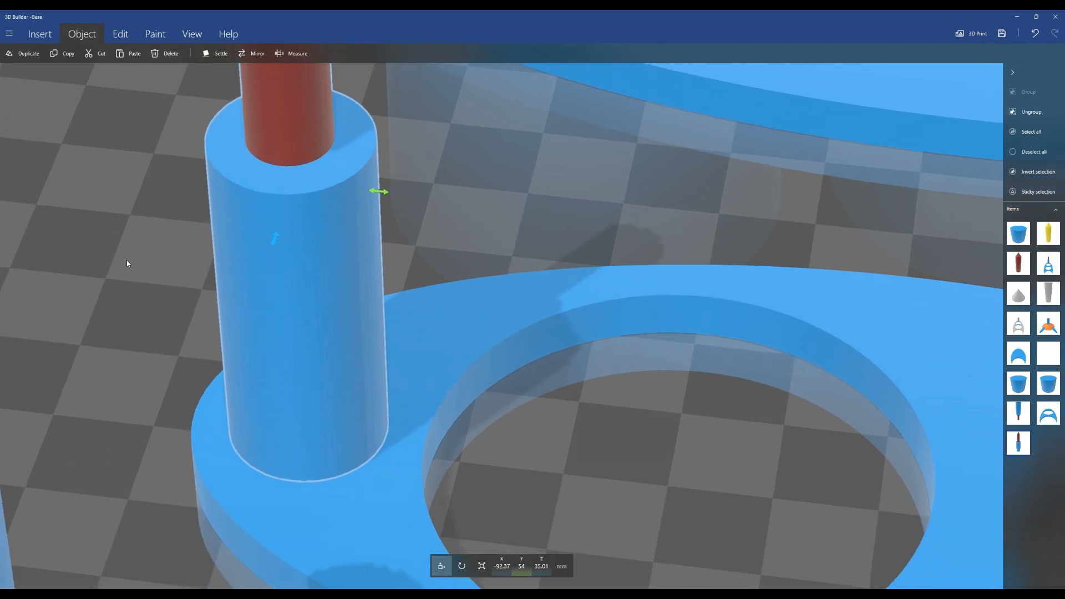
click(292, 54)
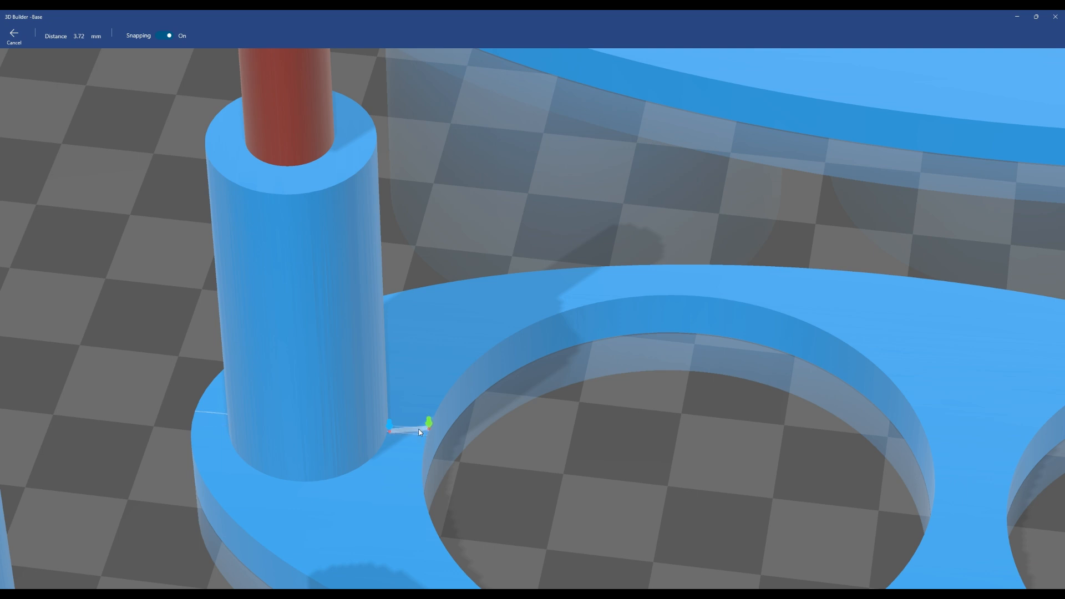
key(Escape)
Lower the copied peg into the middle plate to a Z position of 25 mm
right_drag(168, 363, 218, 346)
drag(218, 345, 335, 360)
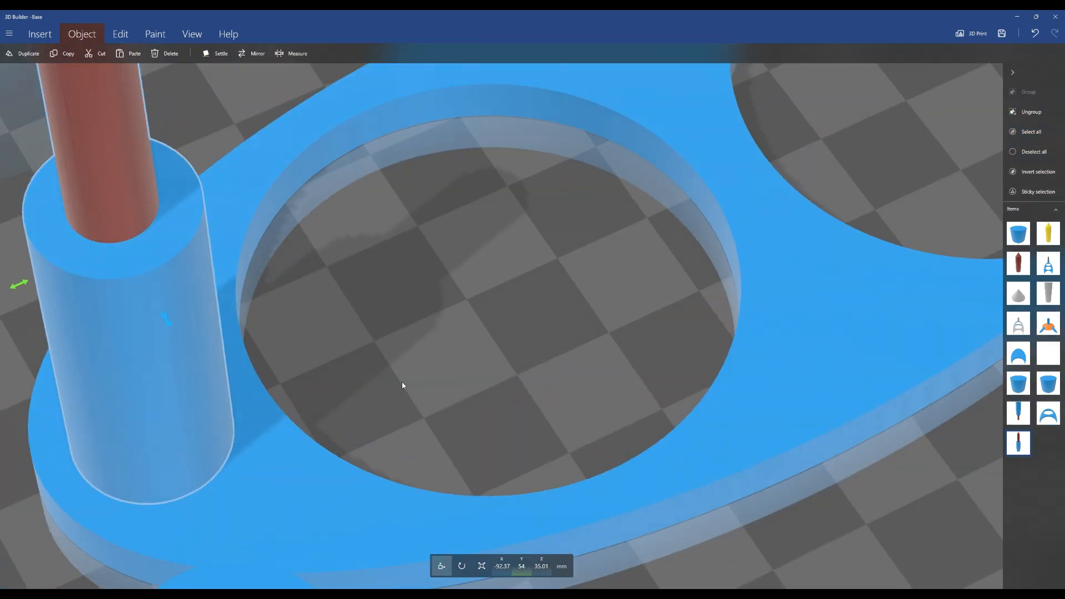
scroll(442, 384, down, 1)
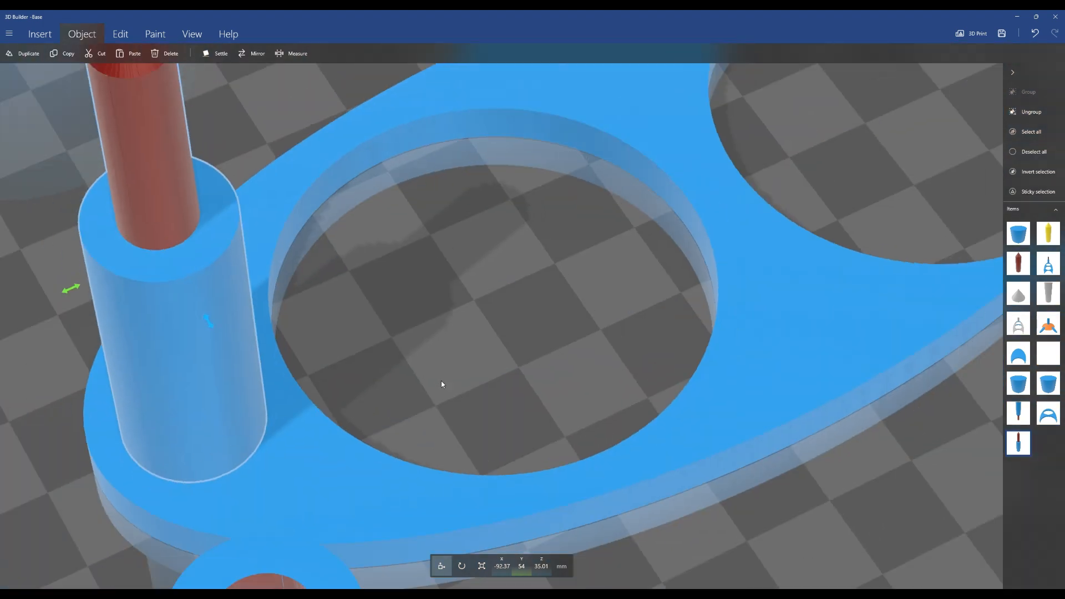
scroll(442, 384, down, 4)
drag(371, 400, 591, 216)
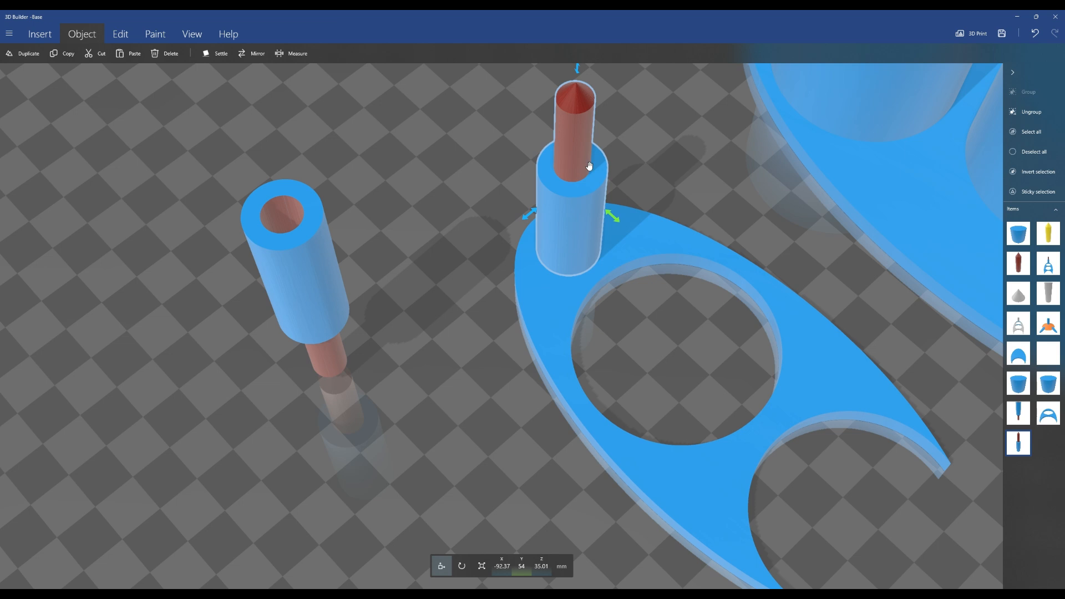
drag(577, 69, 576, 102)
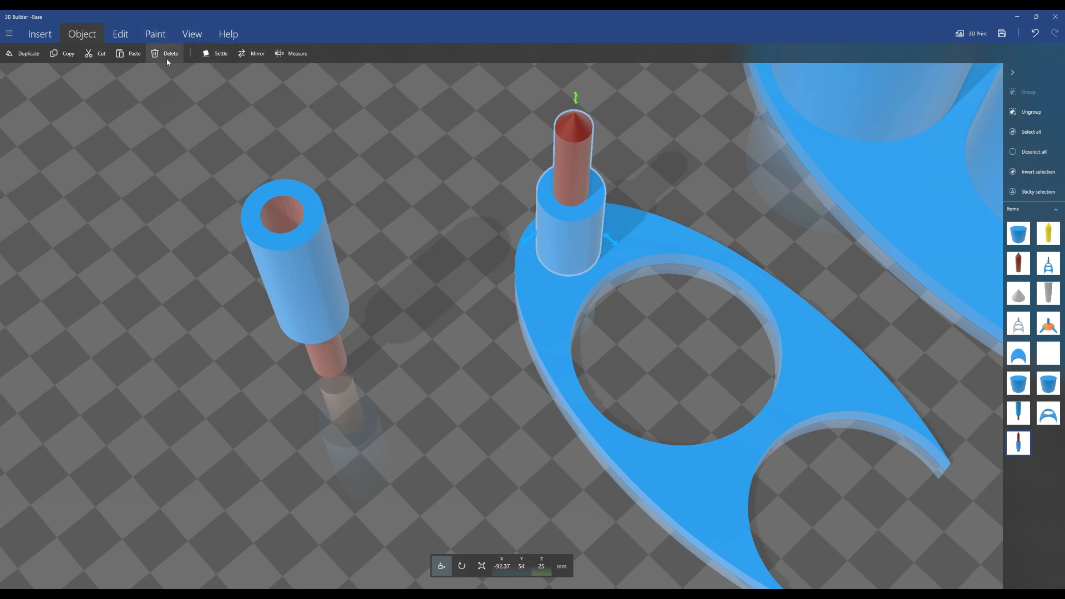
Subtract the peg from the middle plate and delete the leftover rod piece
click(120, 34)
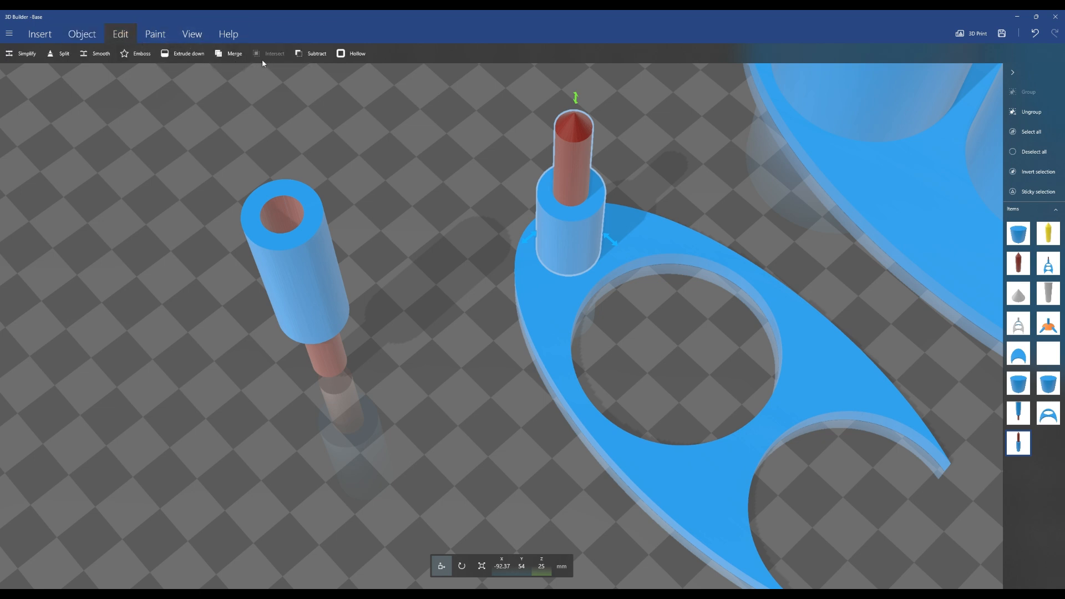
click(303, 55)
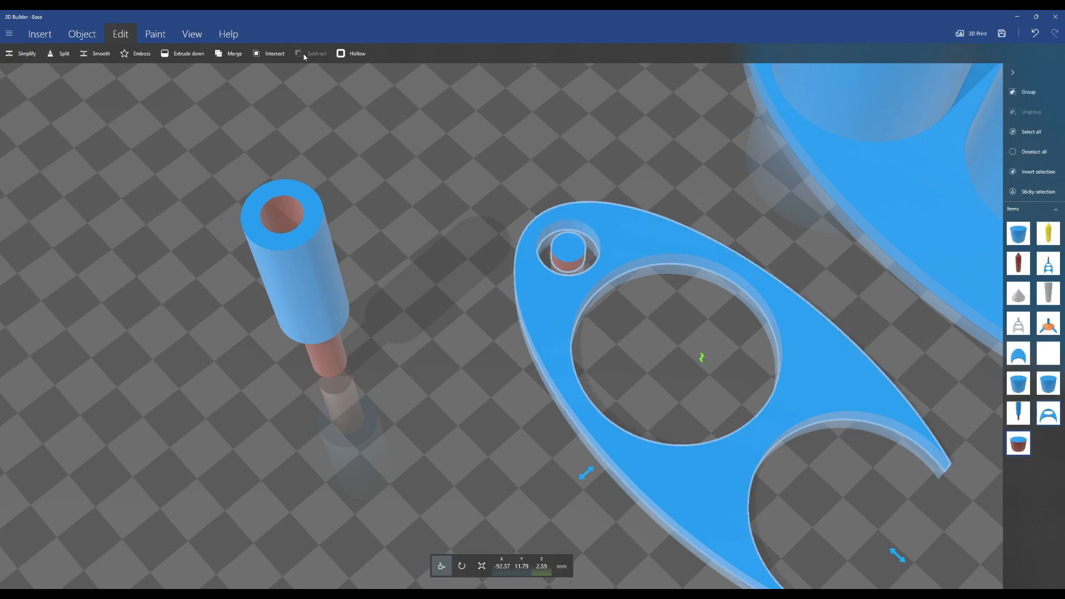
click(569, 257)
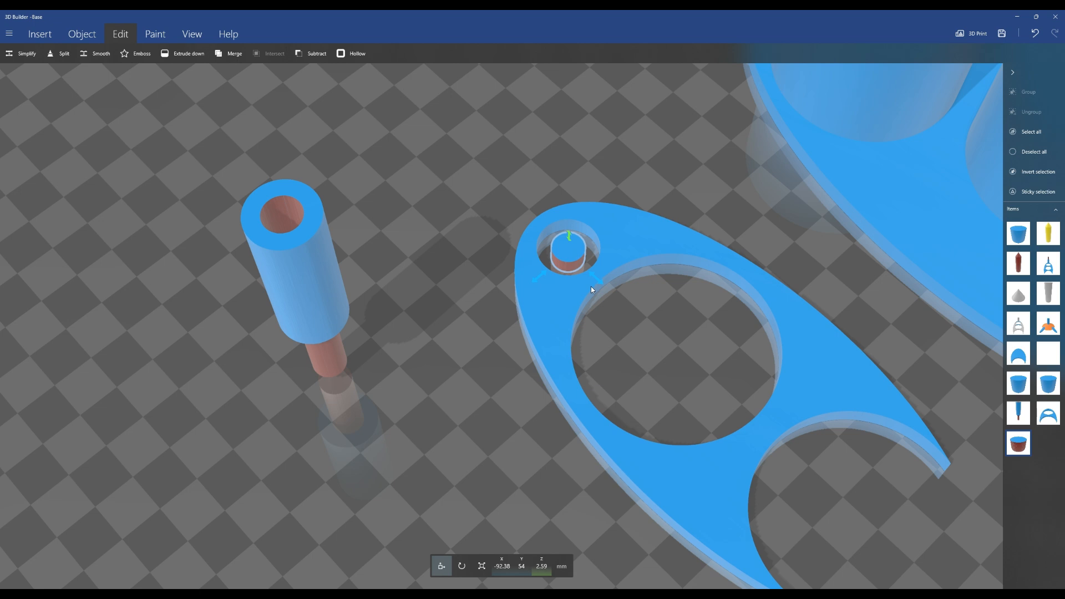
key(Delete)
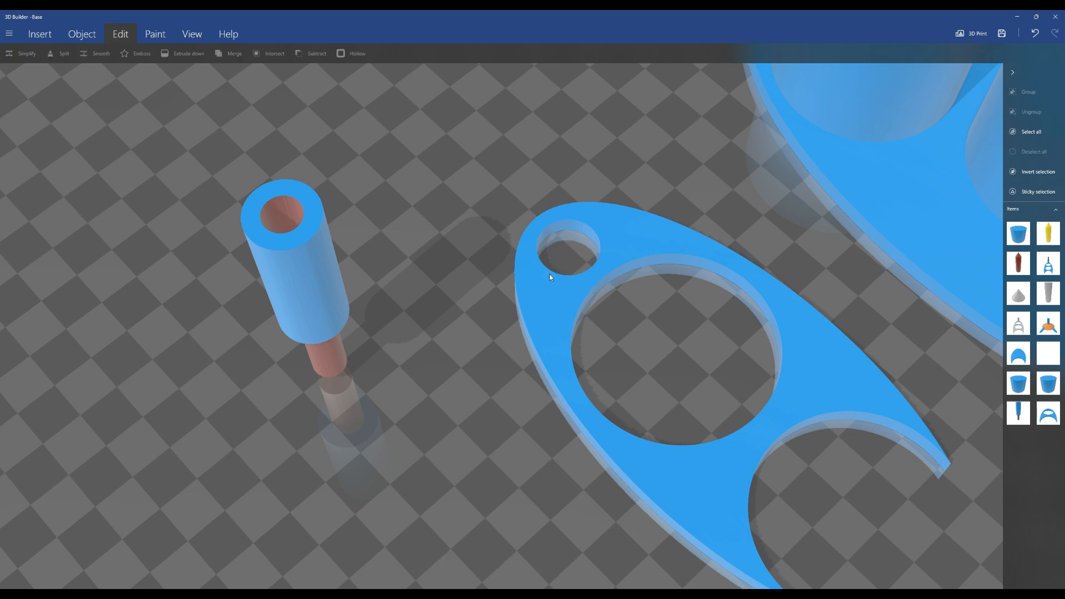
Measure the diameter of the new small hole and the bore of the remaining peg
right_drag(677, 167, 541, 378)
scroll(541, 378, up, 4)
drag(551, 262, 537, 311)
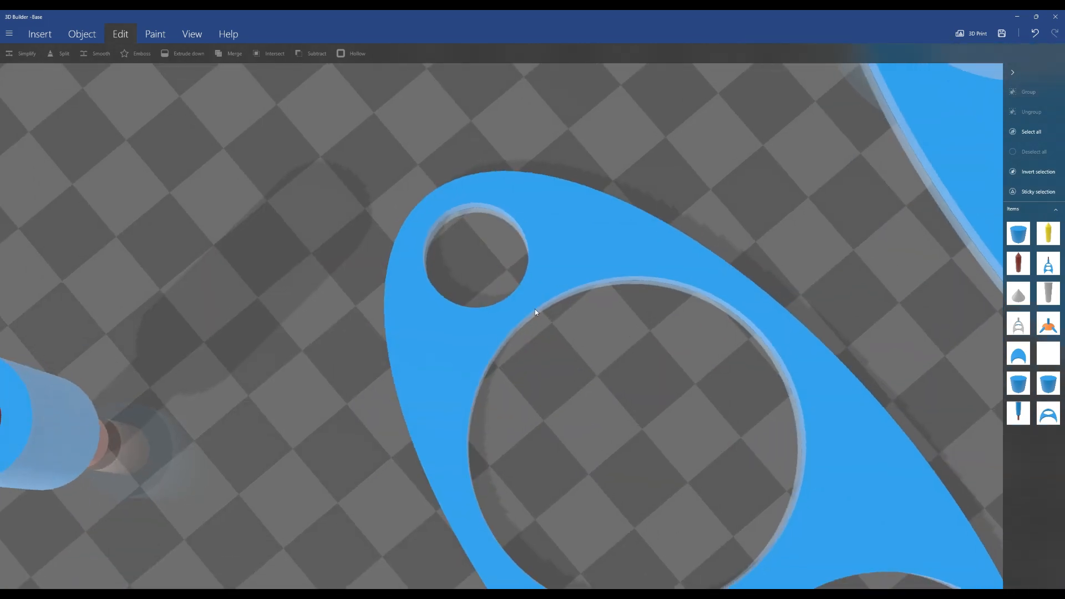
right_drag(161, 383, 250, 368)
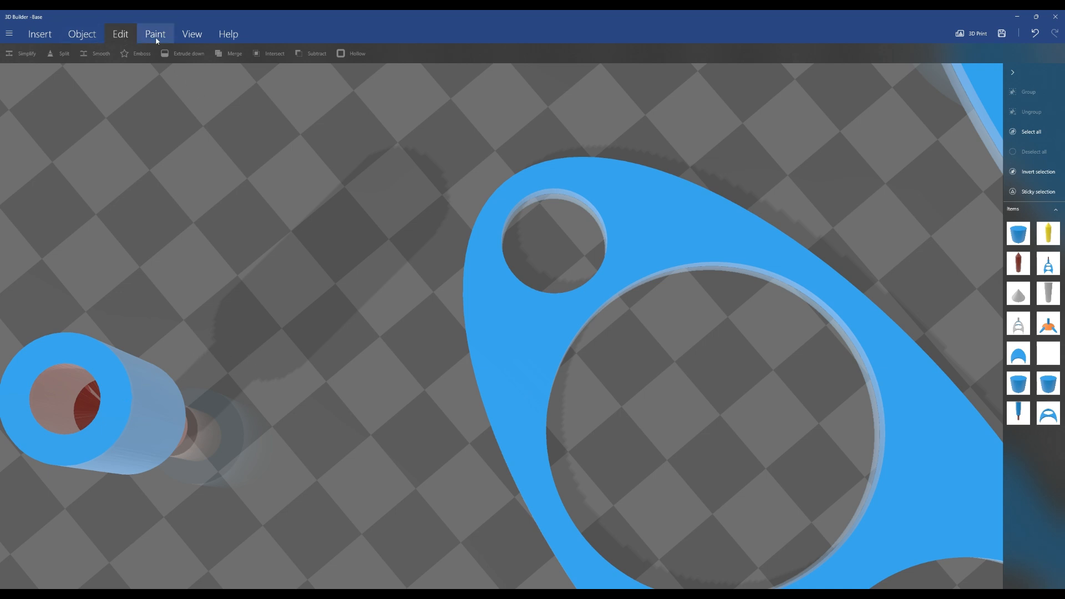
click(83, 35)
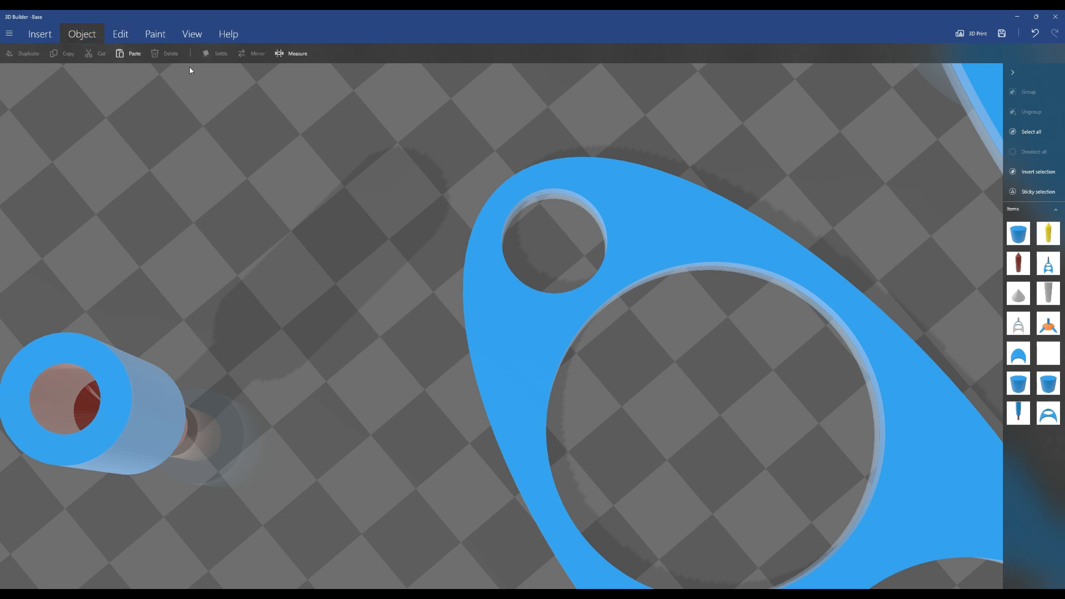
click(291, 54)
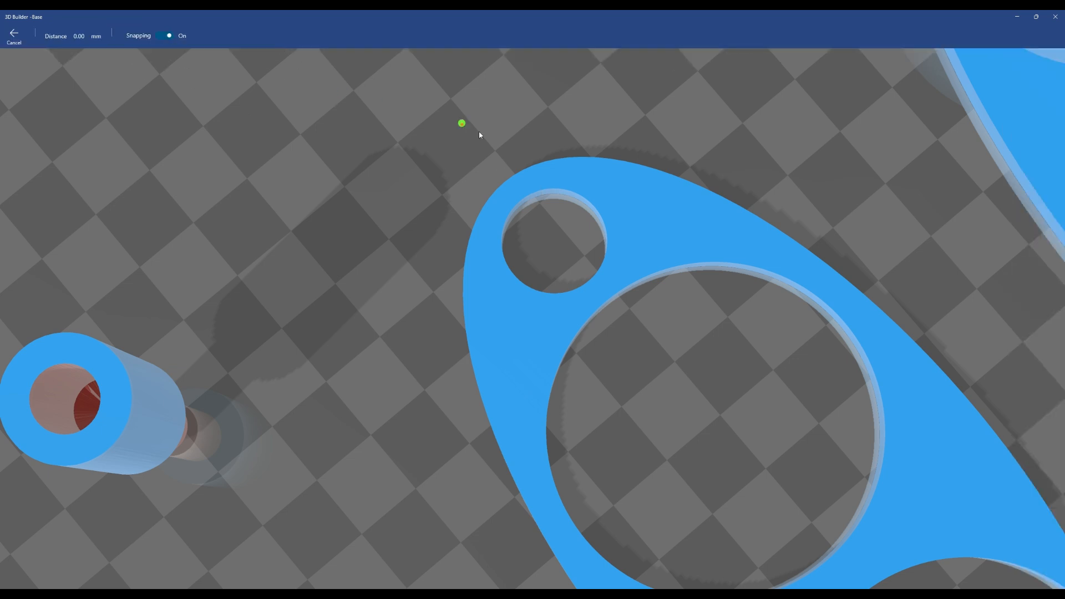
click(518, 208)
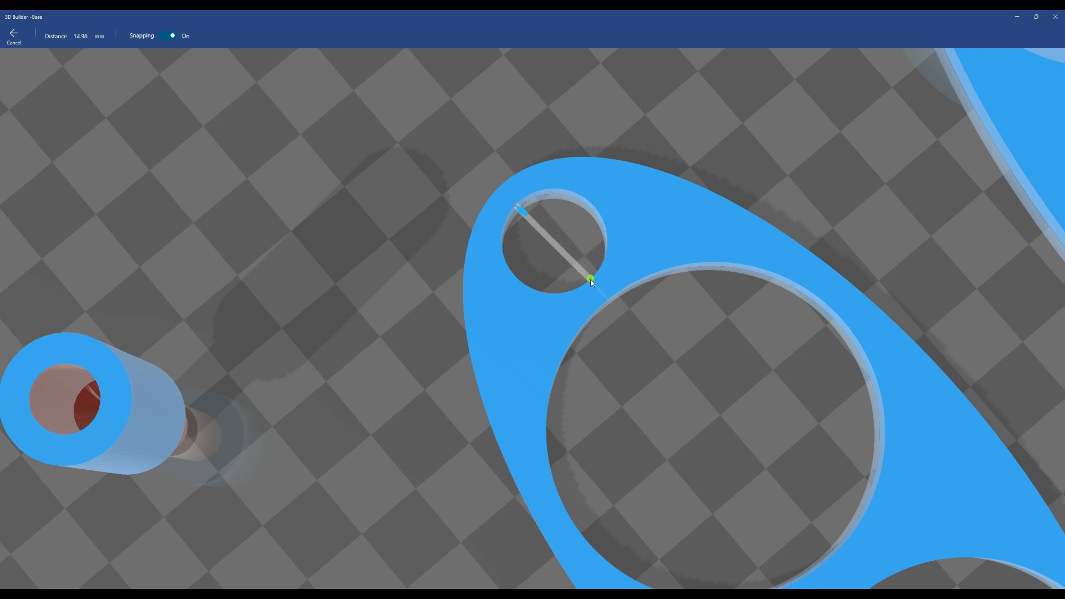
click(590, 280)
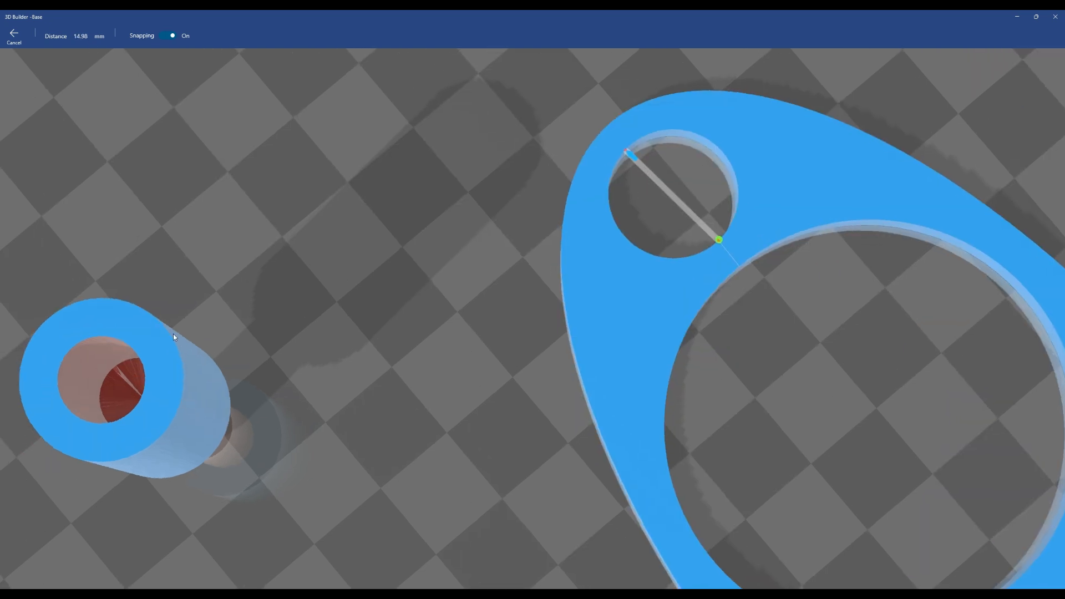
right_drag(247, 355, 455, 334)
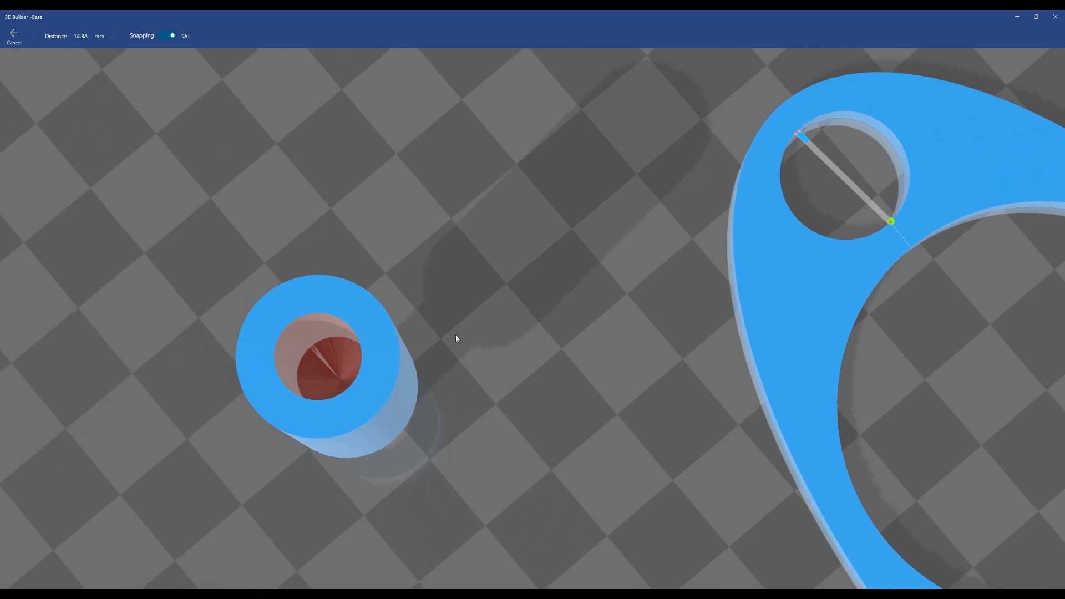
click(274, 363)
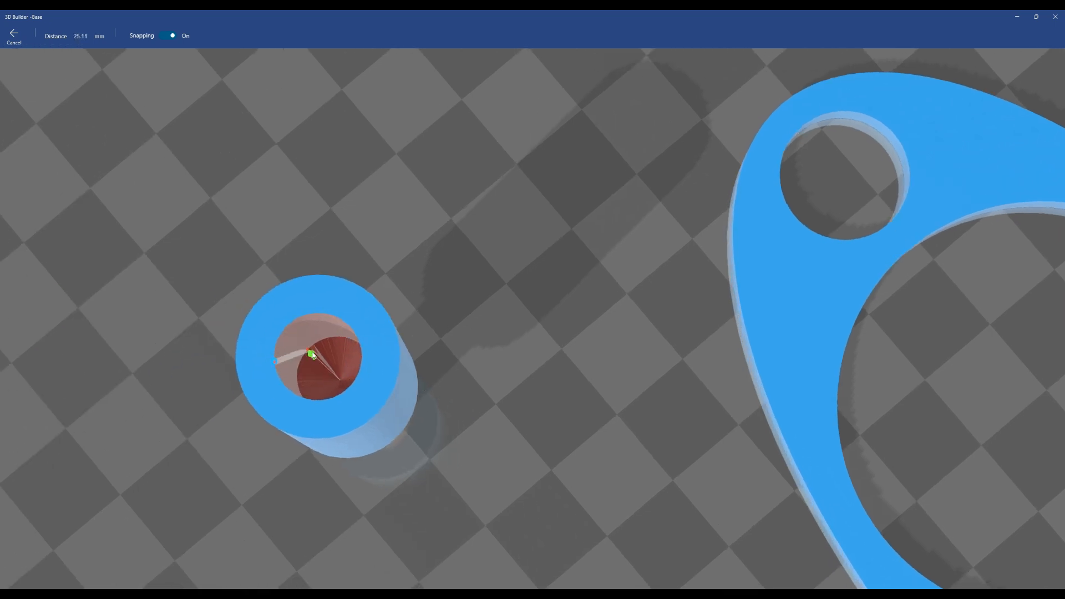
key(Escape)
Flip the remaining peg by setting its roll to 180°
click(371, 344)
scroll(466, 422, down, 3)
drag(467, 422, 490, 378)
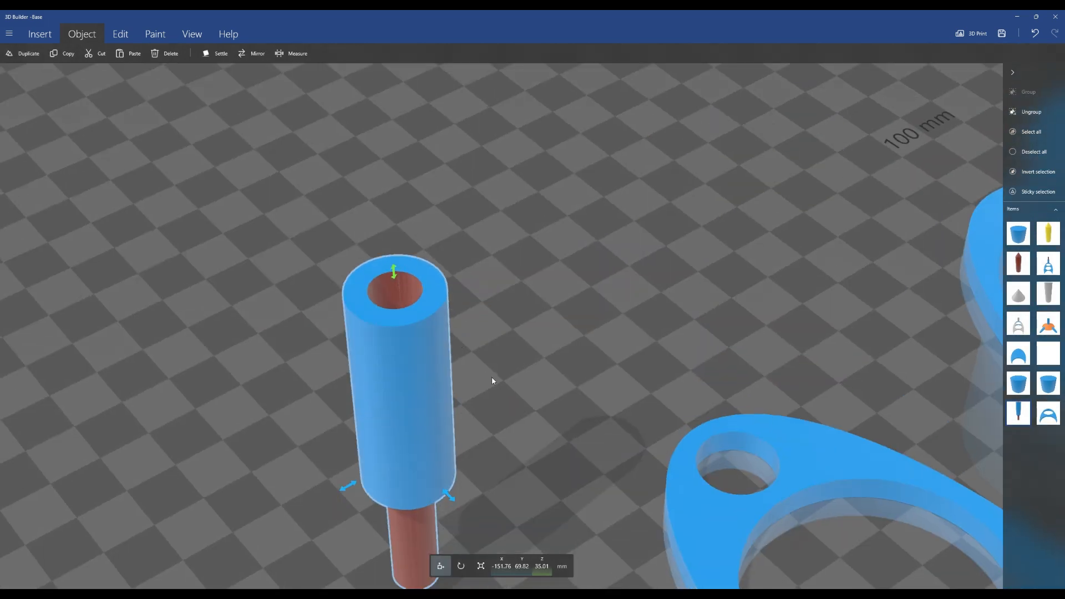
scroll(542, 449, down, 3)
click(461, 566)
click(493, 572)
text(180)
key(Return)
Move the flipped peg onto the middle plate beside the small hole
click(431, 566)
drag(480, 461, 708, 368)
scroll(494, 504, down, 4)
drag(493, 503, 509, 399)
scroll(478, 494, up, 5)
drag(478, 494, 661, 308)
drag(565, 223, 569, 217)
drag(733, 260, 571, 234)
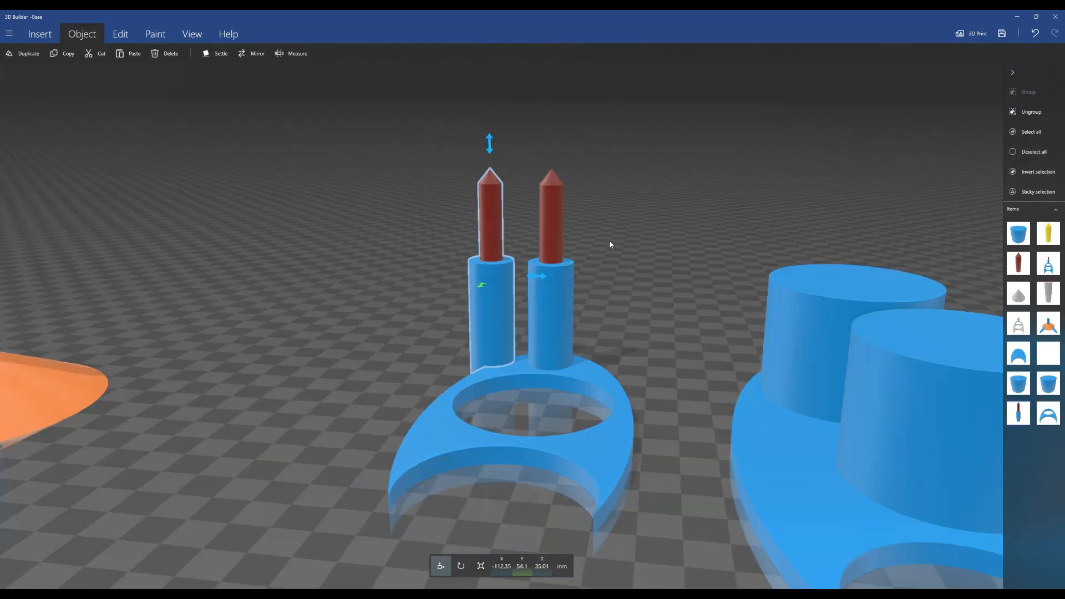
drag(542, 277, 418, 274)
Group the flipped peg with the middle plate and rotate the group 90° in roll
click(556, 297)
ctrl+click(588, 378)
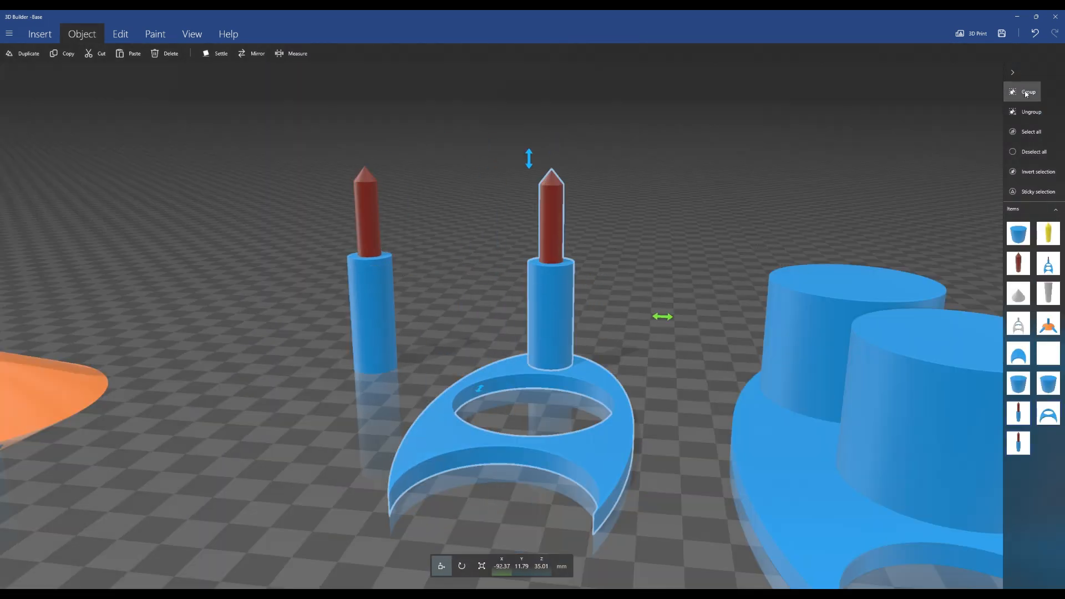
click(1025, 95)
drag(529, 160, 531, 65)
drag(502, 144, 504, 186)
click(461, 566)
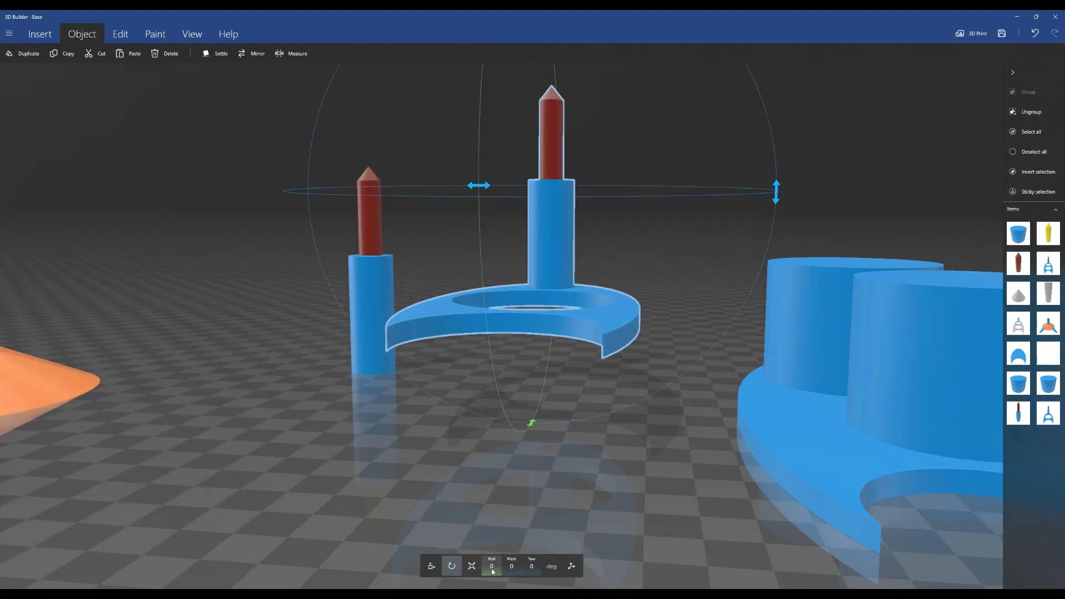
click(493, 572)
text(90)
key(Return)
Examine the underside of the middle plate where the peg meets it
drag(811, 143, 809, 267)
click(495, 568)
right_drag(341, 441, 517, 485)
scroll(743, 161, up, 5)
right_drag(744, 161, 420, 119)
drag(420, 120, 390, 339)
scroll(391, 339, up, 4)
right_drag(390, 340, 492, 275)
scroll(492, 276, up, 3)
right_drag(783, 163, 966, 252)
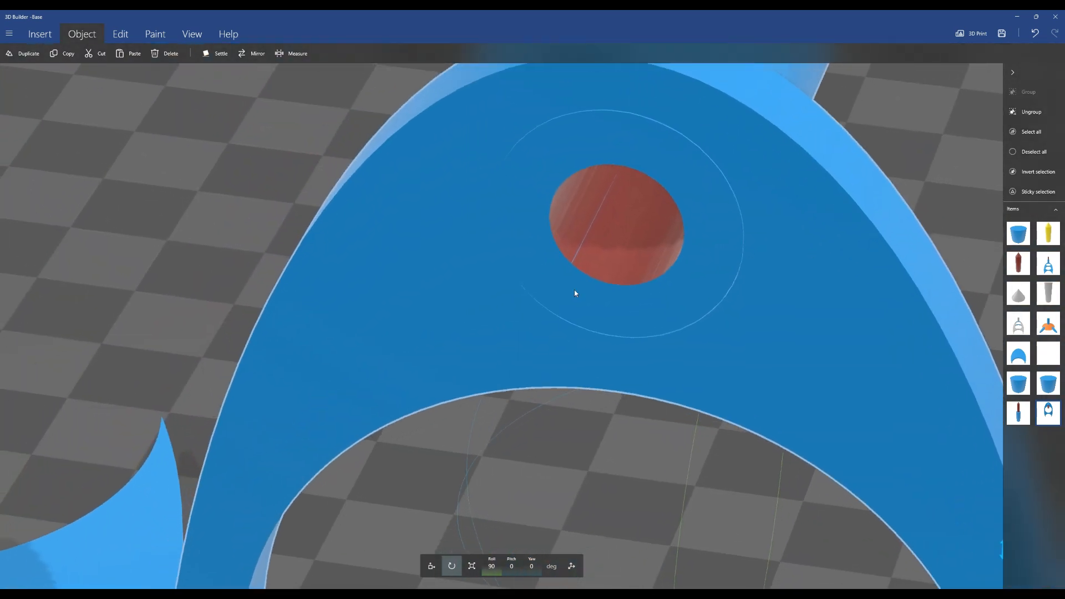
scroll(566, 272, up, 3)
scroll(584, 308, down, 4)
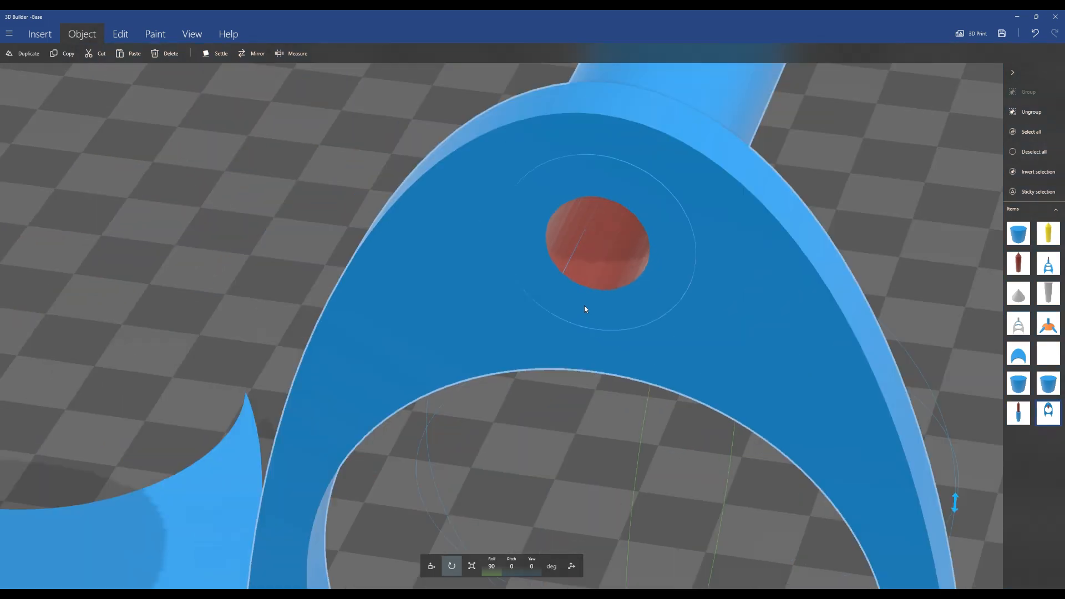
drag(585, 306, 832, 338)
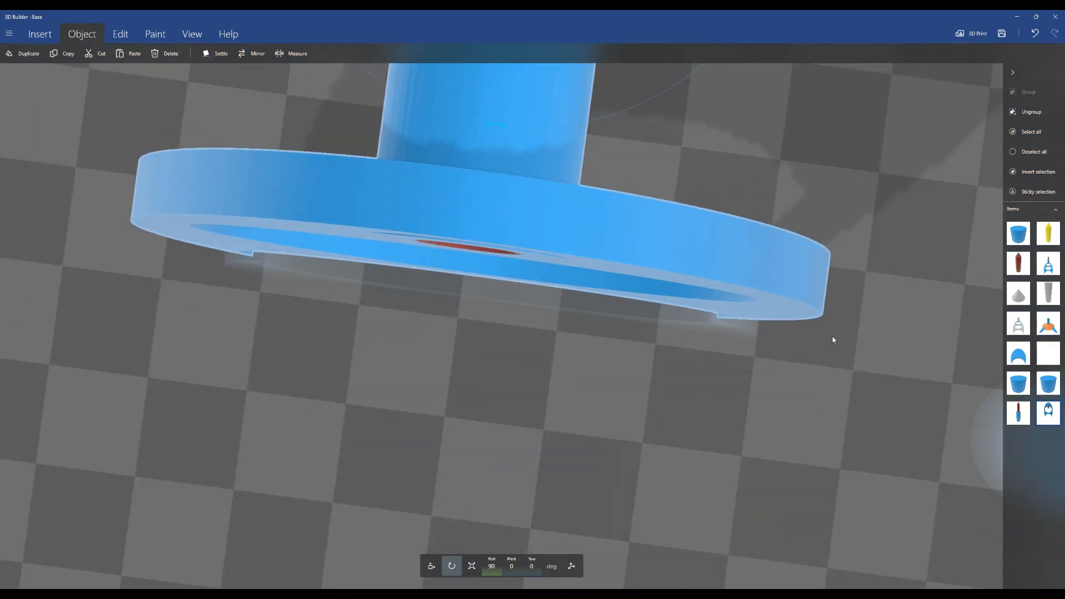
drag(622, 232, 610, 277)
Ungroup the peg from the middle plate and select the peg on its own
click(1031, 112)
click(482, 177)
right_drag(719, 207, 637, 361)
scroll(637, 361, down, 6)
scroll(542, 233, up, 5)
click(432, 572)
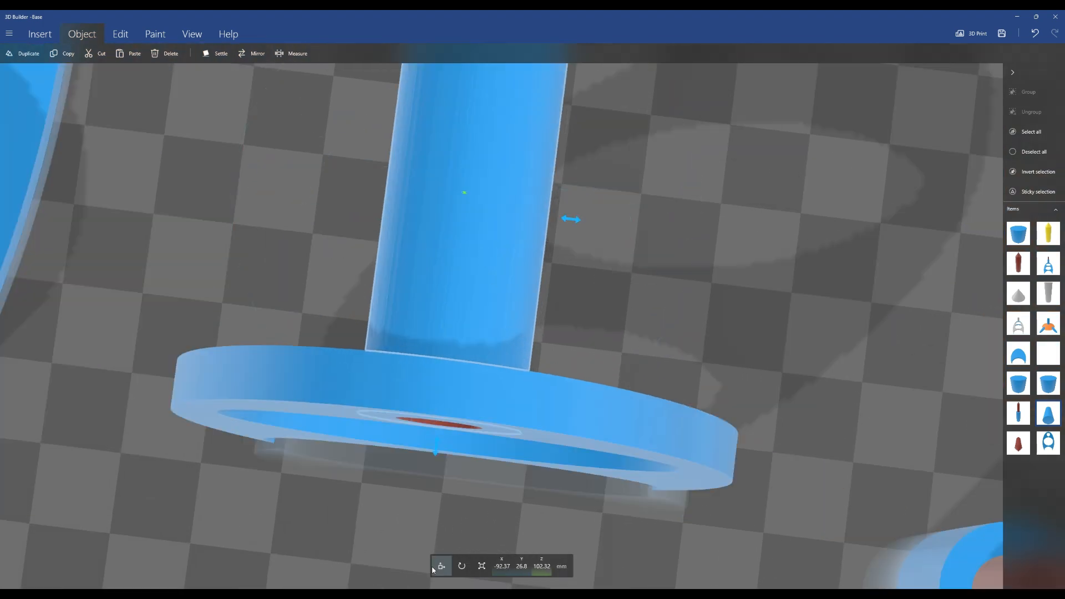
drag(437, 448, 437, 446)
Try rotating the peg 90° in roll, then undo the rotation
click(503, 404)
scroll(477, 471, up, 3)
mouse_move(617, 418)
mouse_down()
mouse_move(623, 372)
mouse_move(609, 429)
mouse_up()
scroll(658, 311, down, 3)
drag(661, 300, 630, 257)
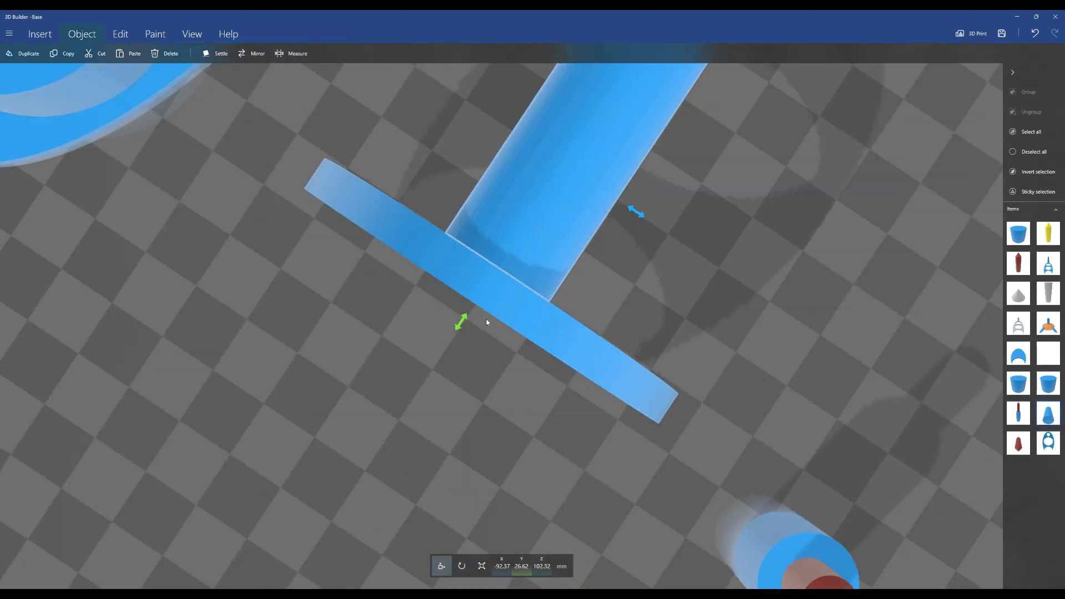
click(463, 566)
scroll(666, 428, down, 5)
click(491, 567)
drag(451, 544, 431, 548)
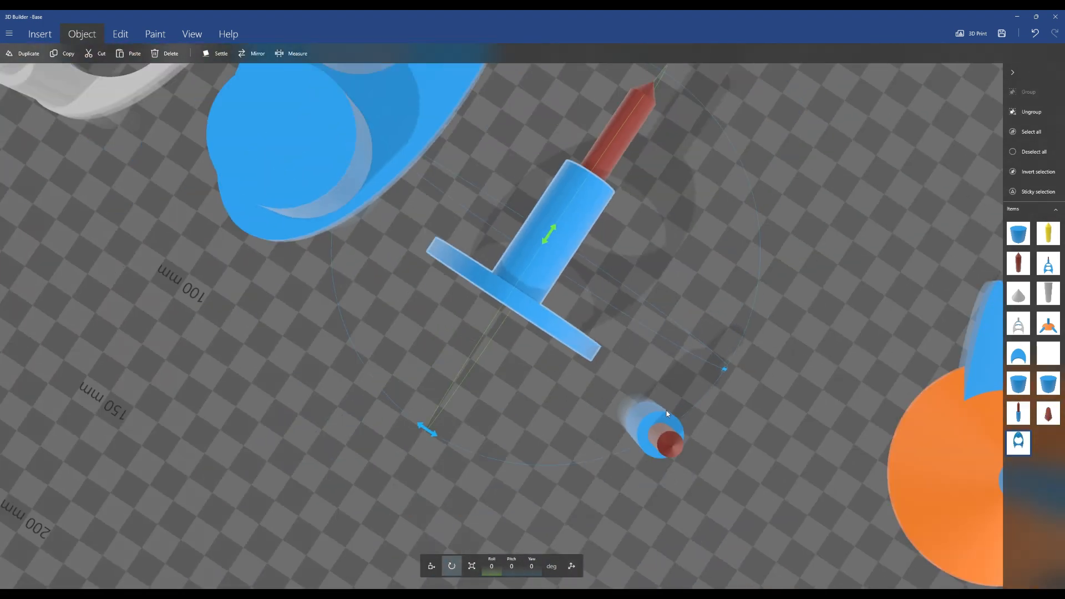
text(90)
key(Return)
key(ctrl+z)
Rotate the middle plate and peg back upright by setting the roll to -90°
click(618, 149)
drag(619, 155, 712, 394)
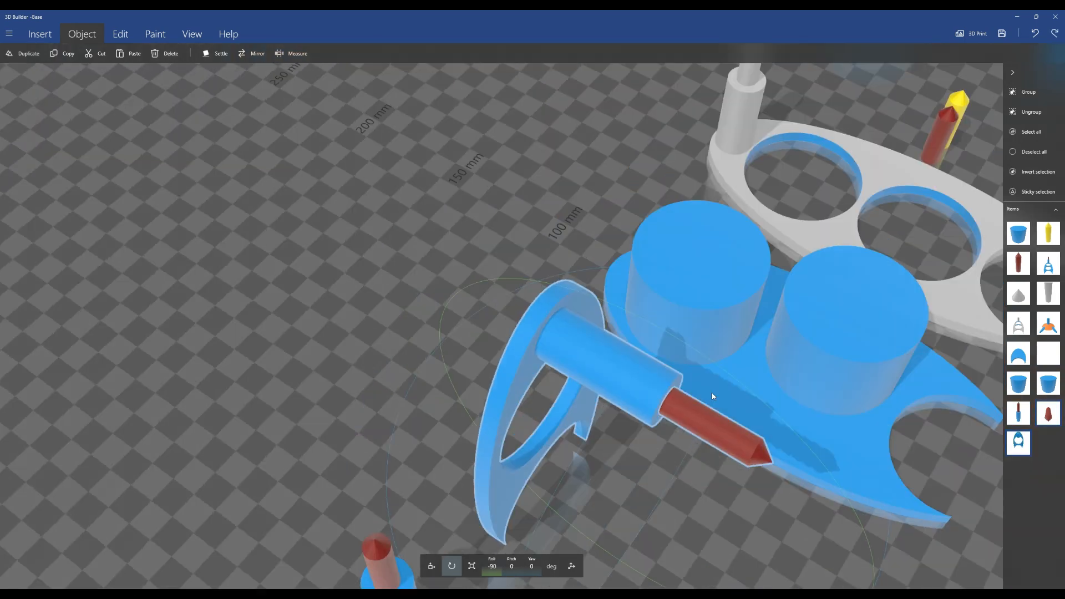
click(614, 354)
click(491, 567)
text(-90)
key(Return)
Settle the middle plate and peg onto the build surface
right_drag(385, 465, 408, 337)
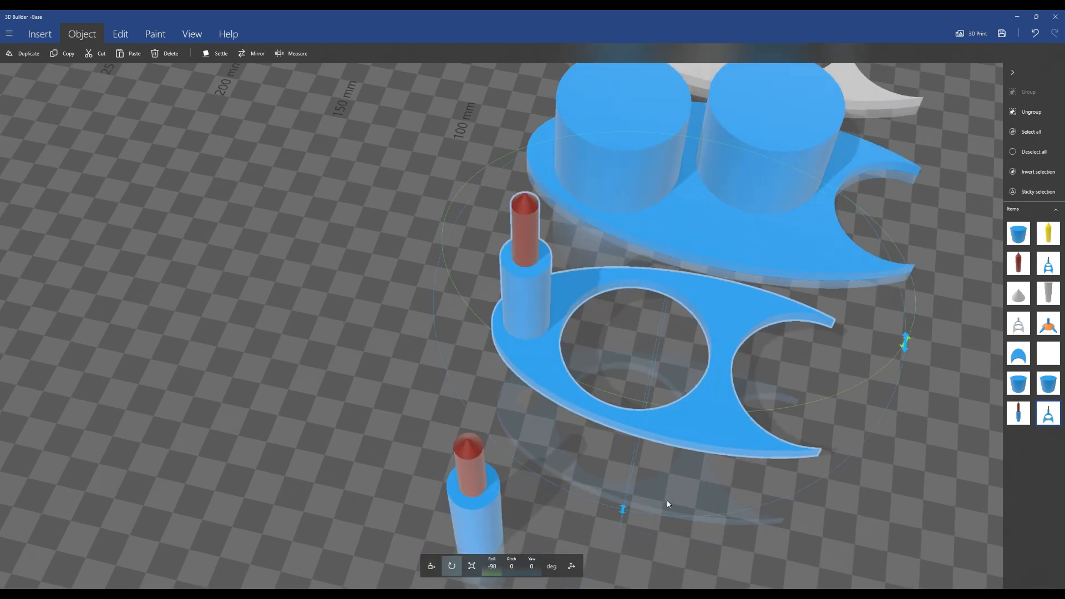
drag(643, 459, 725, 544)
click(215, 54)
click(43, 37)
right_drag(471, 472, 403, 289)
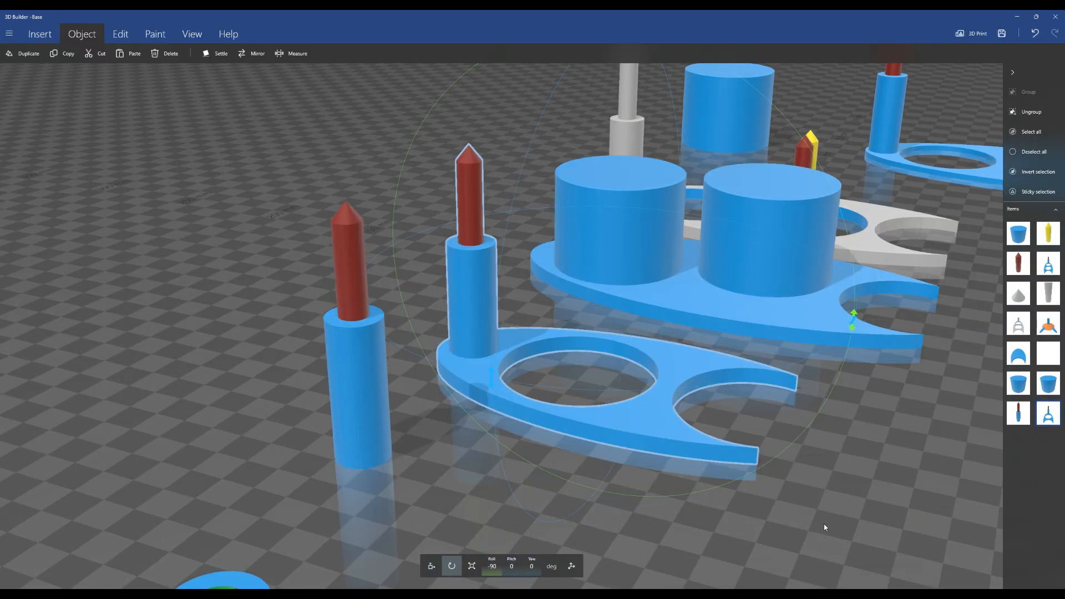
drag(820, 520, 594, 553)
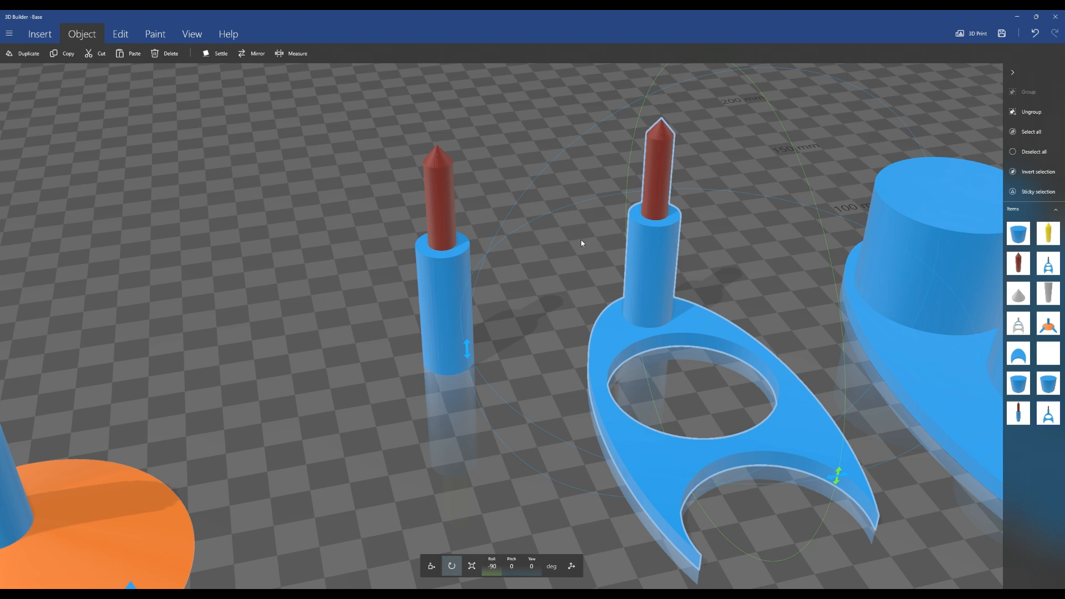
scroll(599, 471, down, 5)
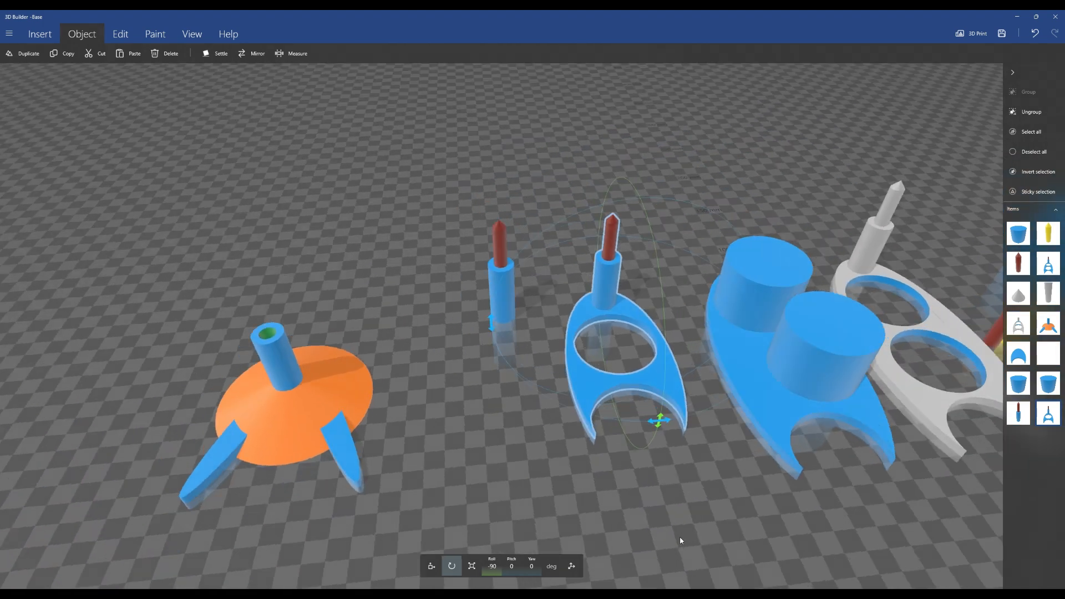
drag(681, 537, 633, 544)
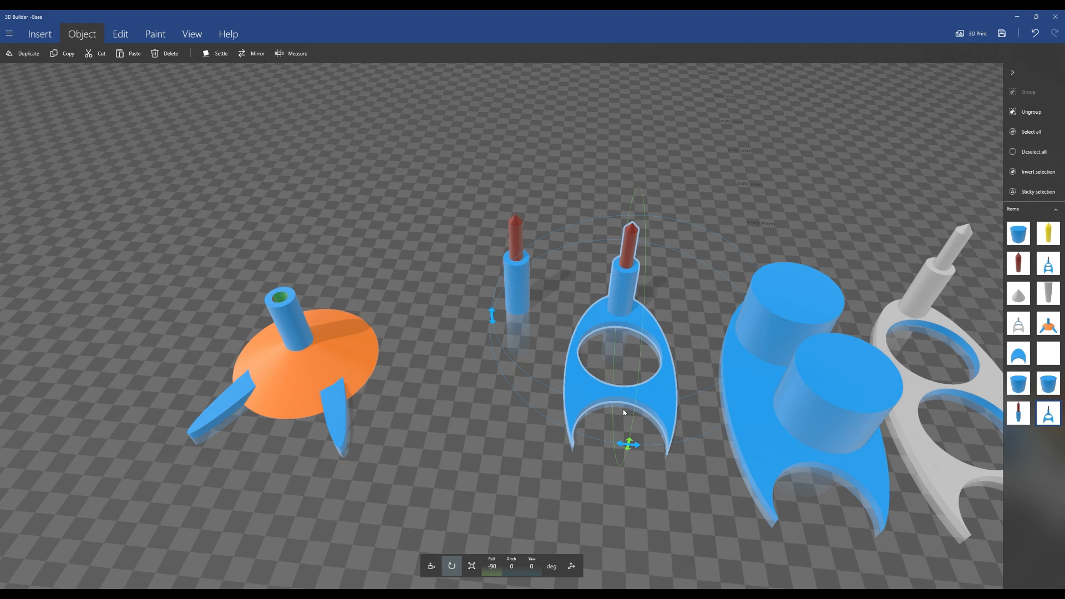
scroll(620, 264, up, 5)
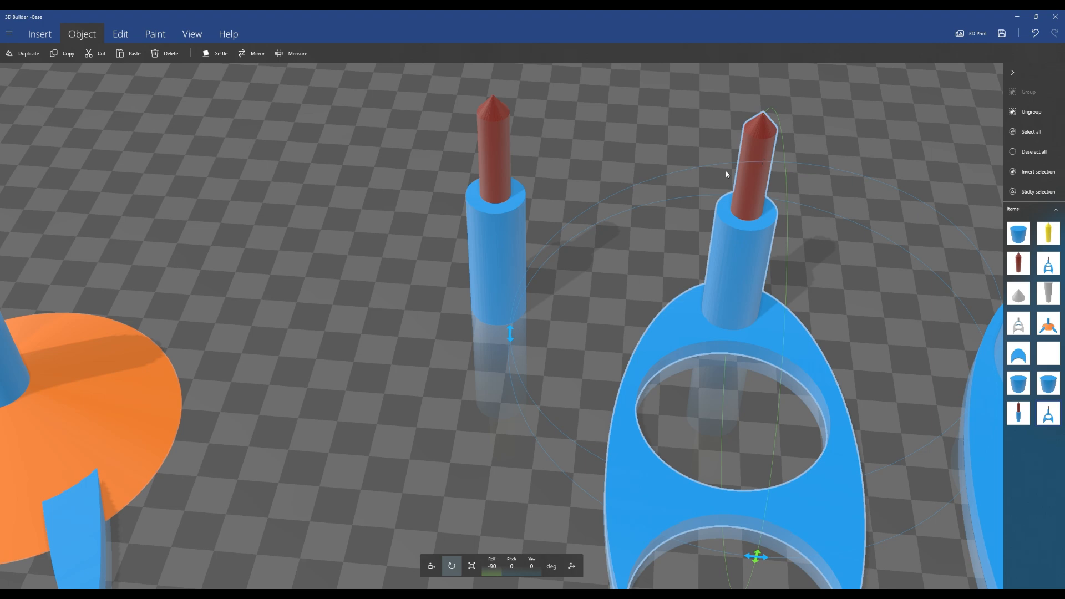
scroll(467, 401, down, 5)
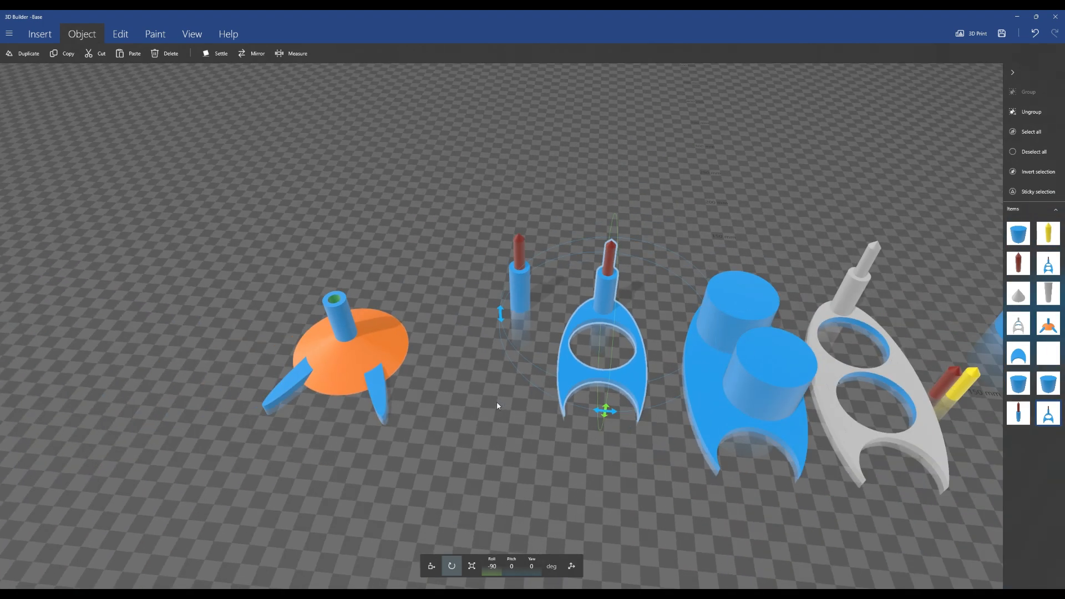
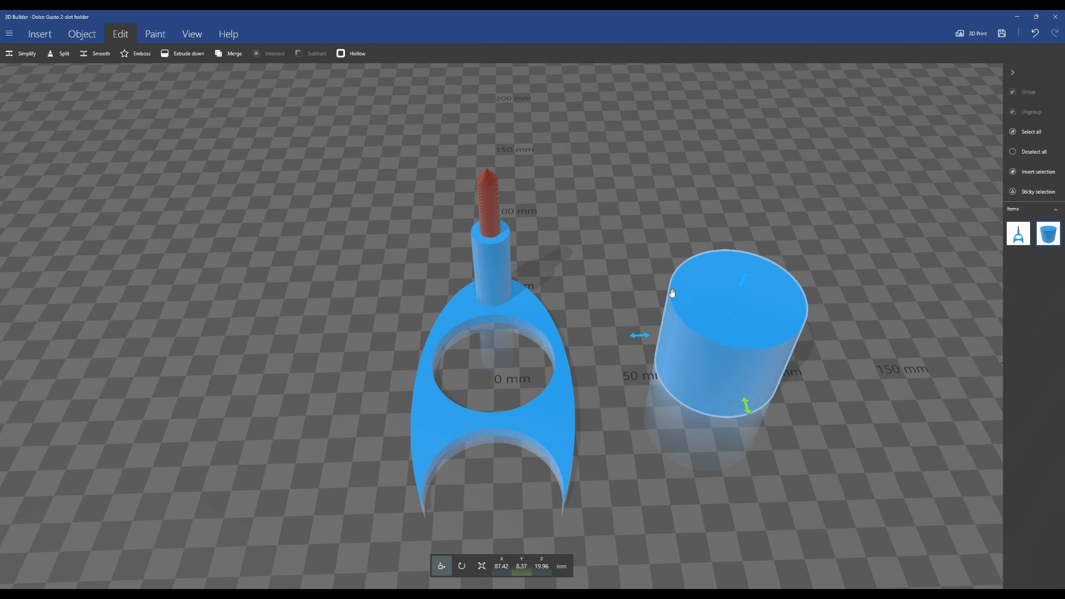
Scale the cylinder to 47.9 mm in both X and Y
click(482, 566)
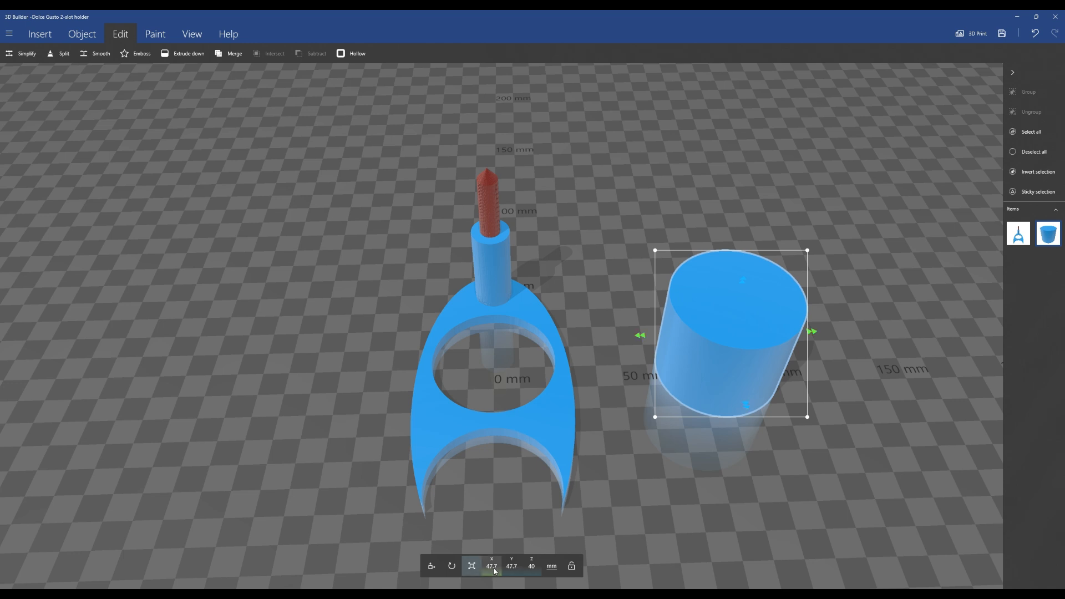
click(492, 566)
click(458, 538)
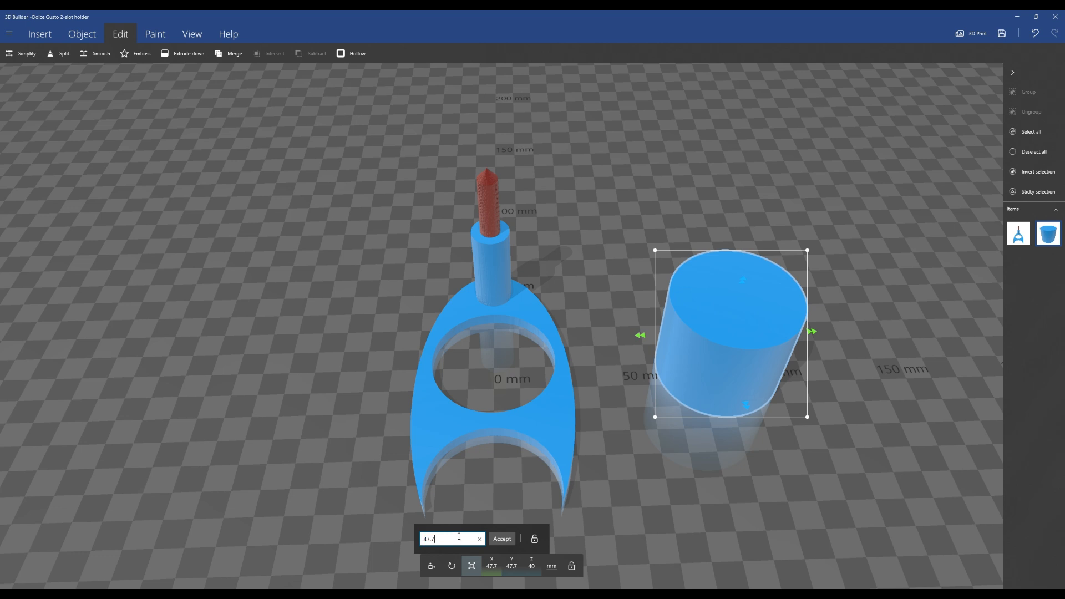
key(BackSpace)
text(9)
key(Return)
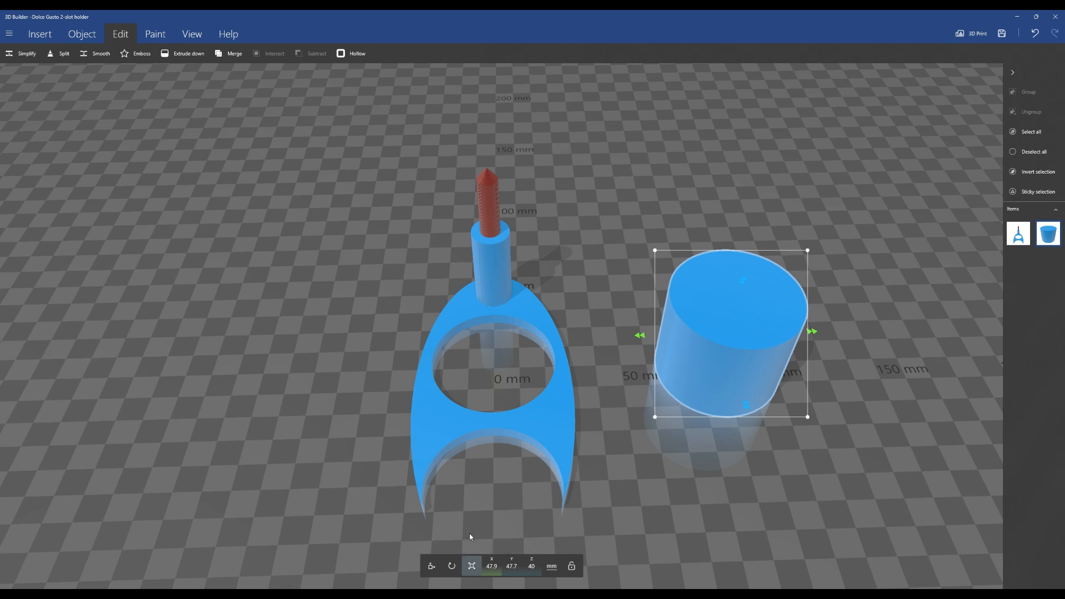
click(515, 573)
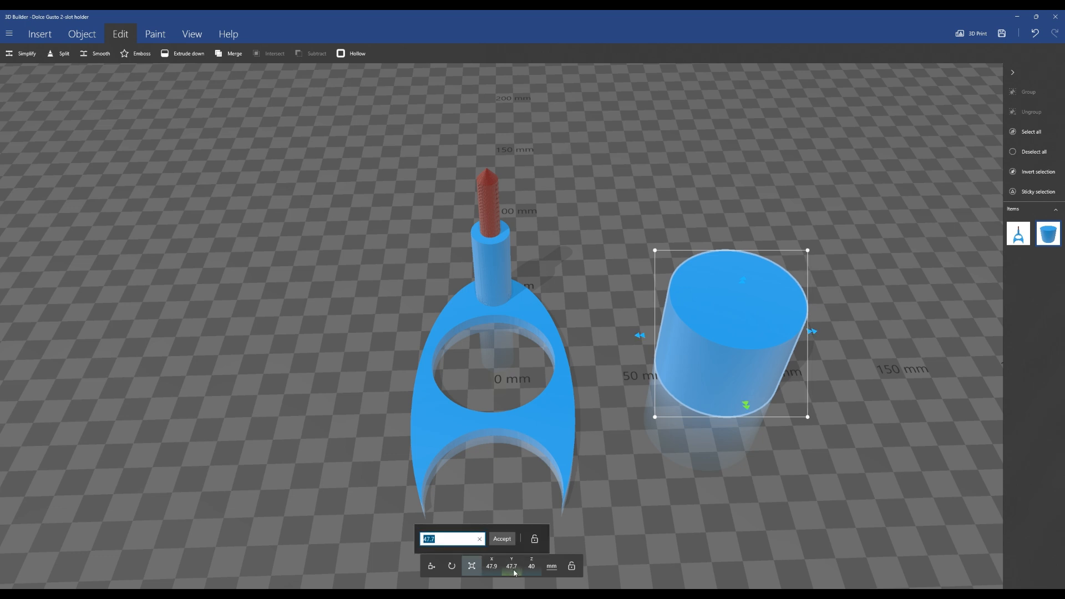
click(462, 545)
key(BackSpace)
text(9)
key(Return)
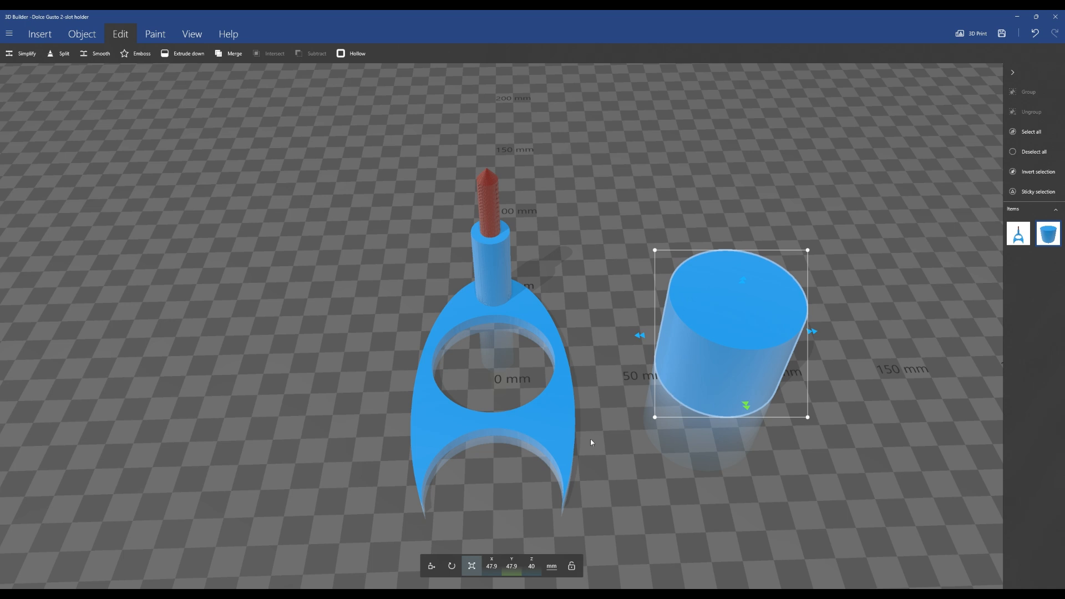
click(431, 566)
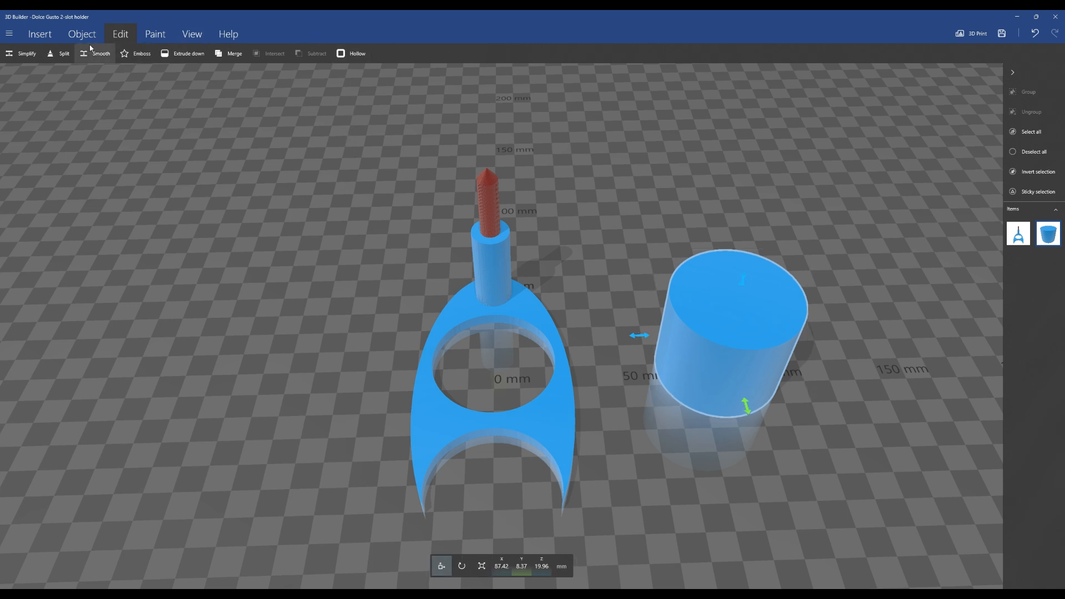
Paint the cylinder yellow-green with the Color tool
click(154, 35)
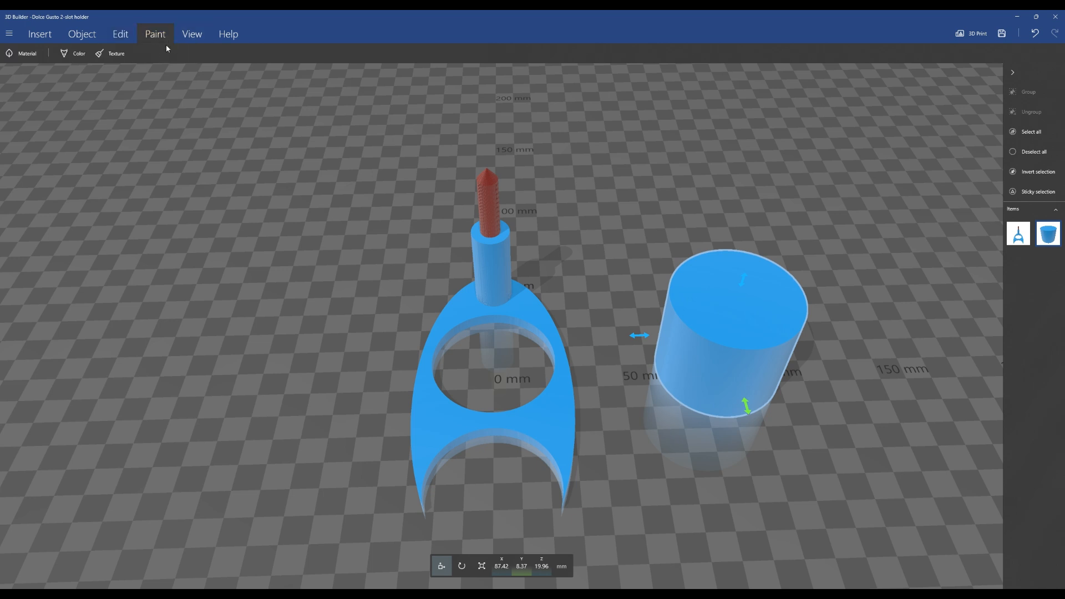
click(81, 59)
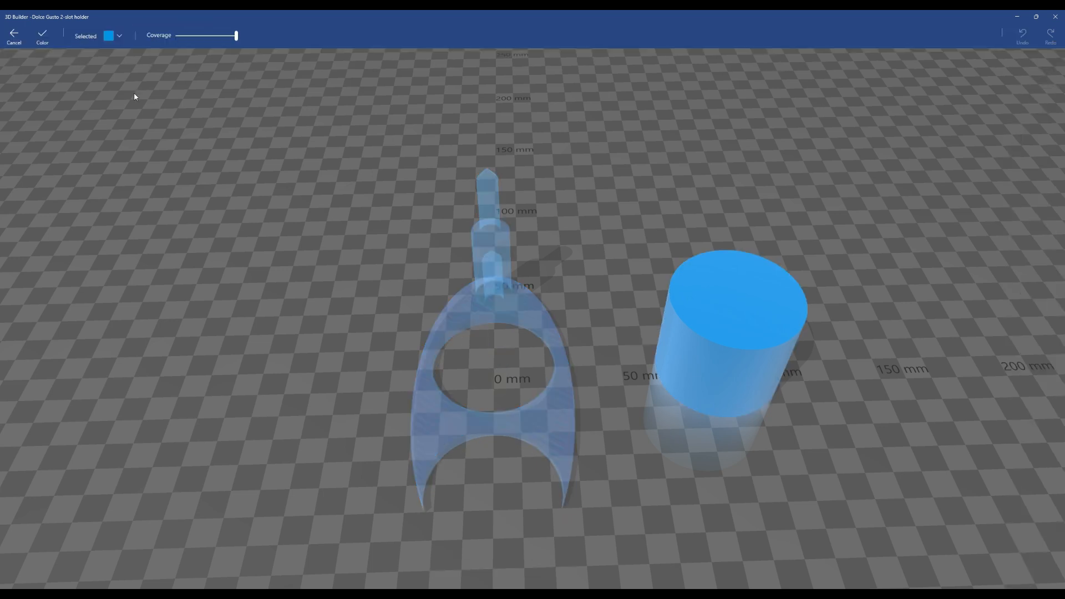
click(119, 41)
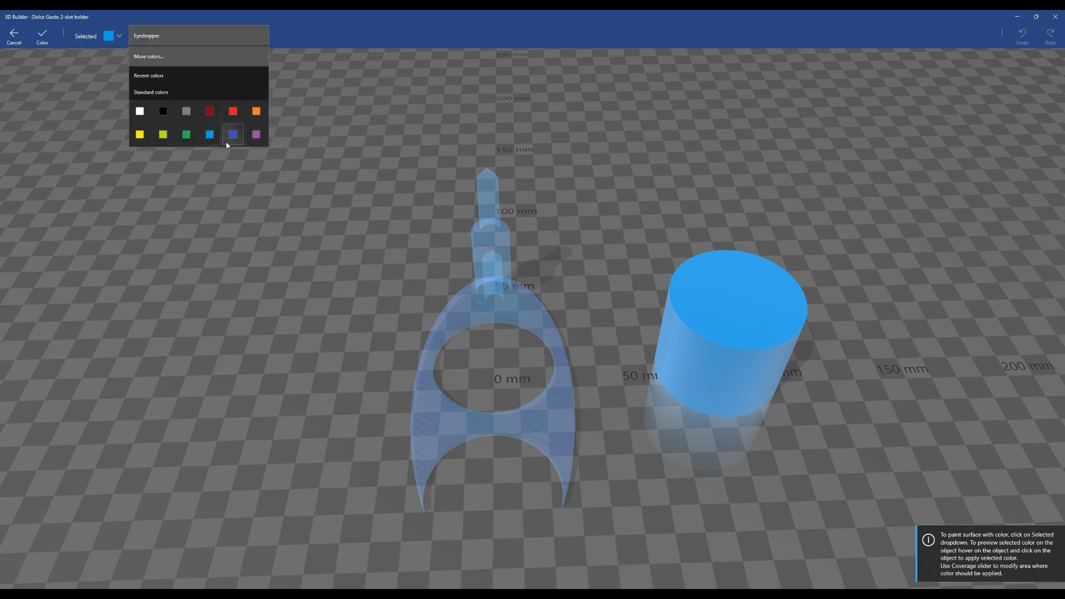
click(161, 139)
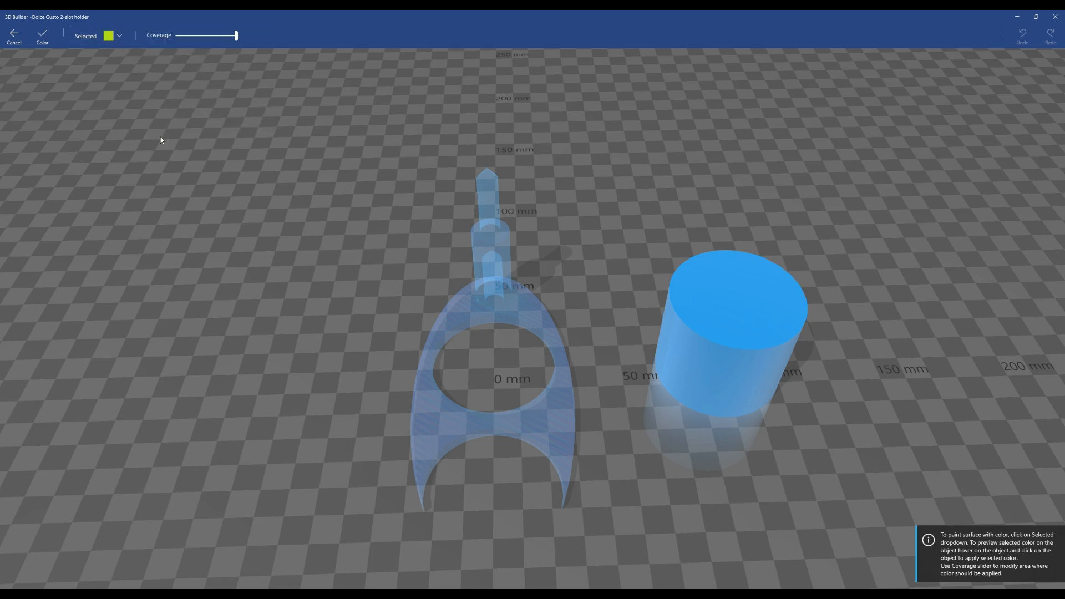
click(715, 314)
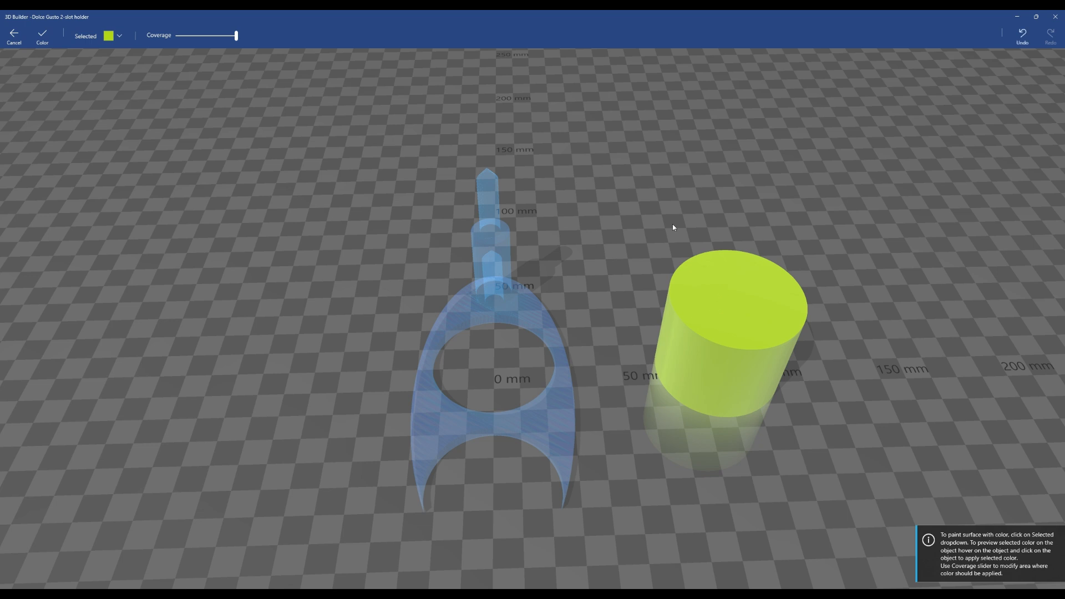
click(43, 37)
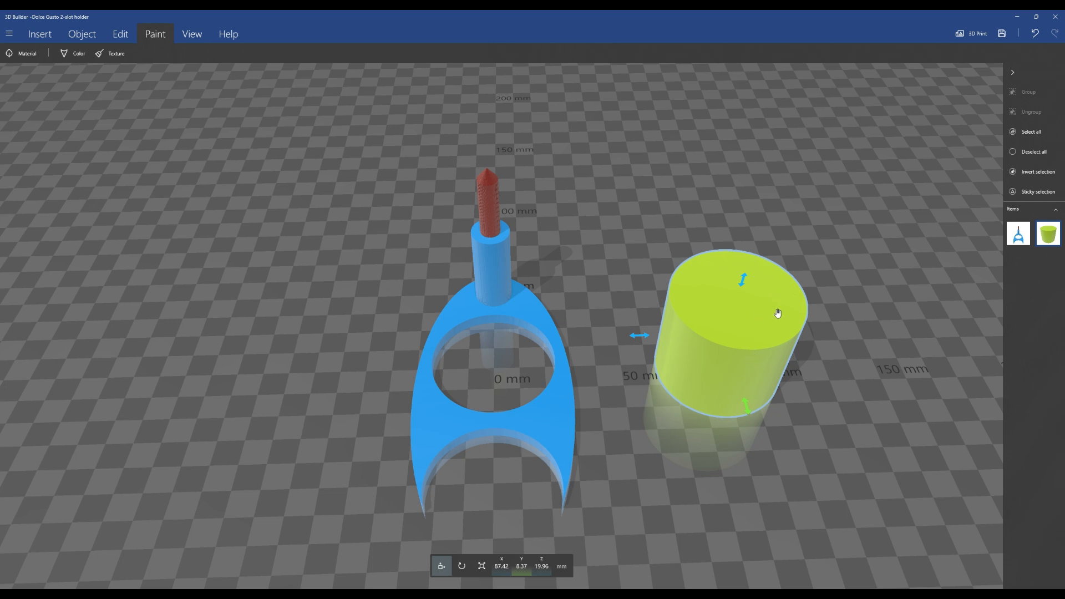
Move the cylinder onto the middle plate over its ring hole, at about X 0 mm and Y 9.7 mm
drag(635, 338, 337, 397)
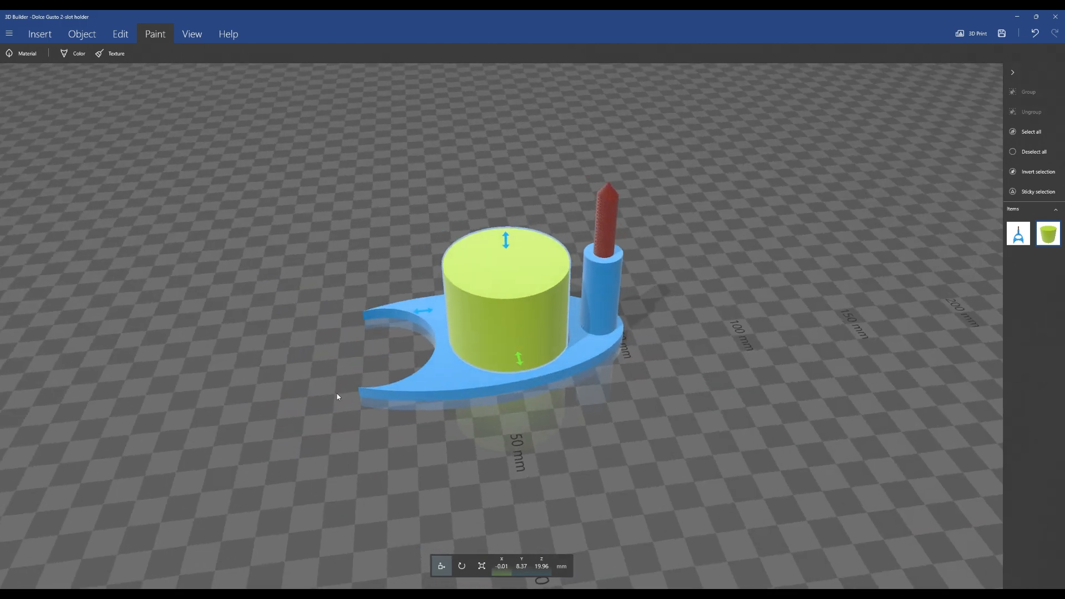
scroll(747, 332, up, 3)
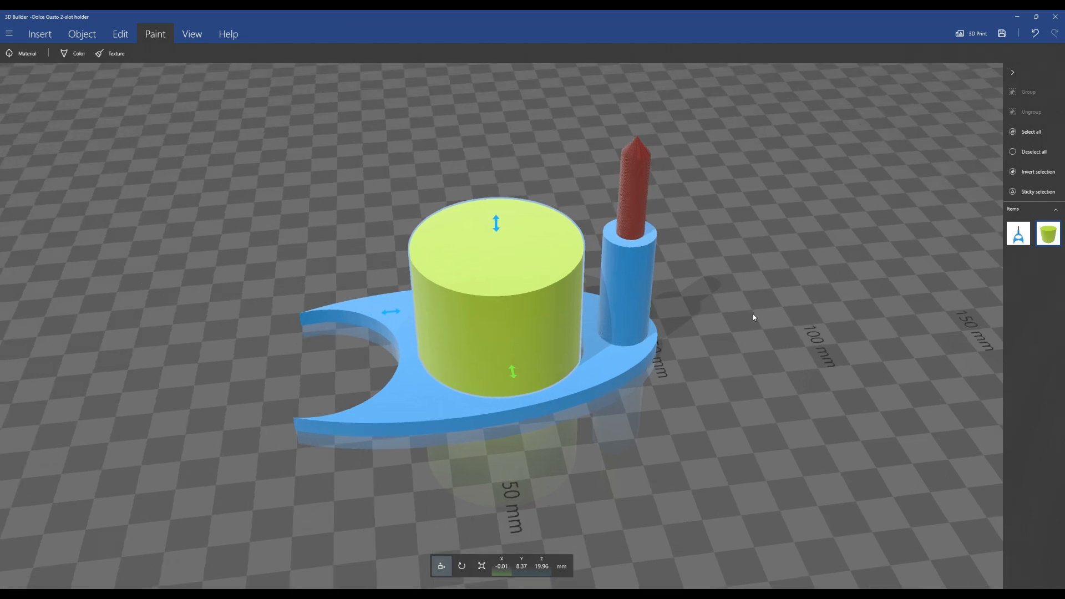
right_drag(755, 314, 754, 352)
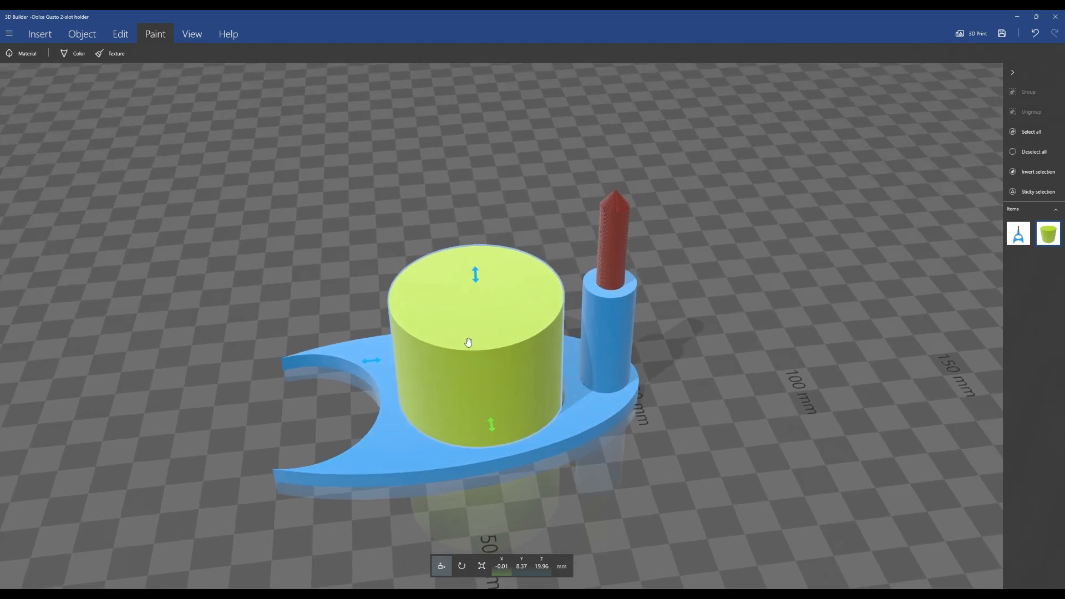
drag(799, 381, 625, 397)
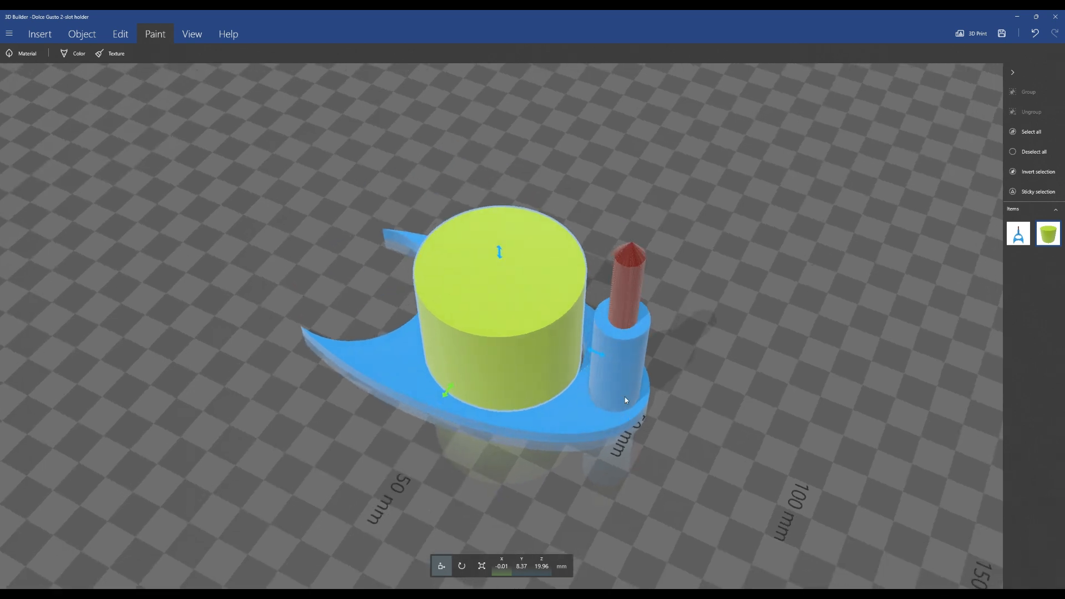
drag(593, 351, 602, 355)
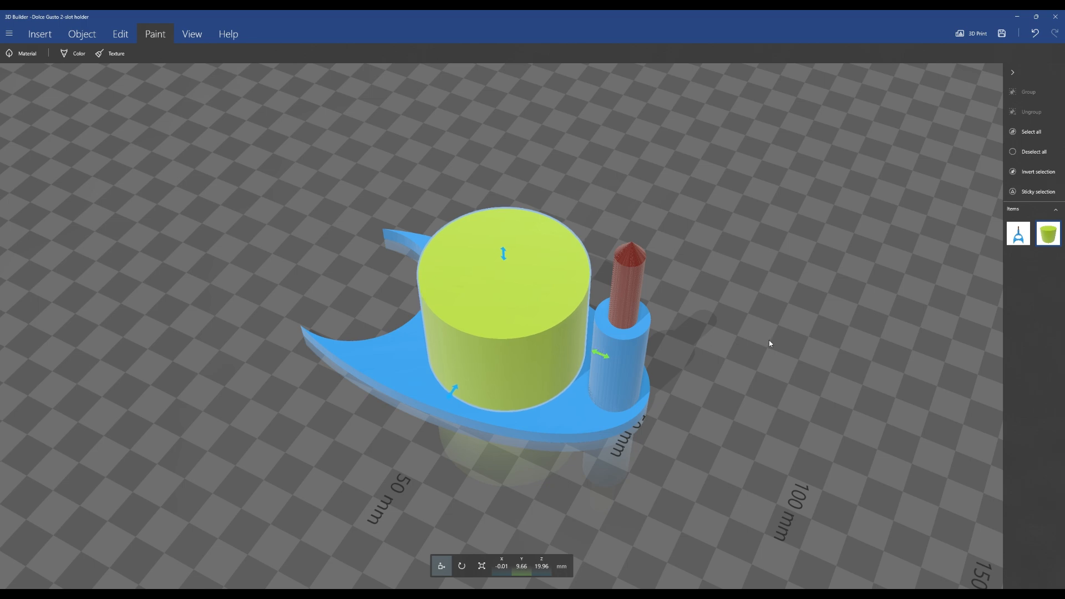
Examine the cylinder's alignment on the middle plate from above and from the side
drag(768, 345, 851, 109)
scroll(767, 261, up, 5)
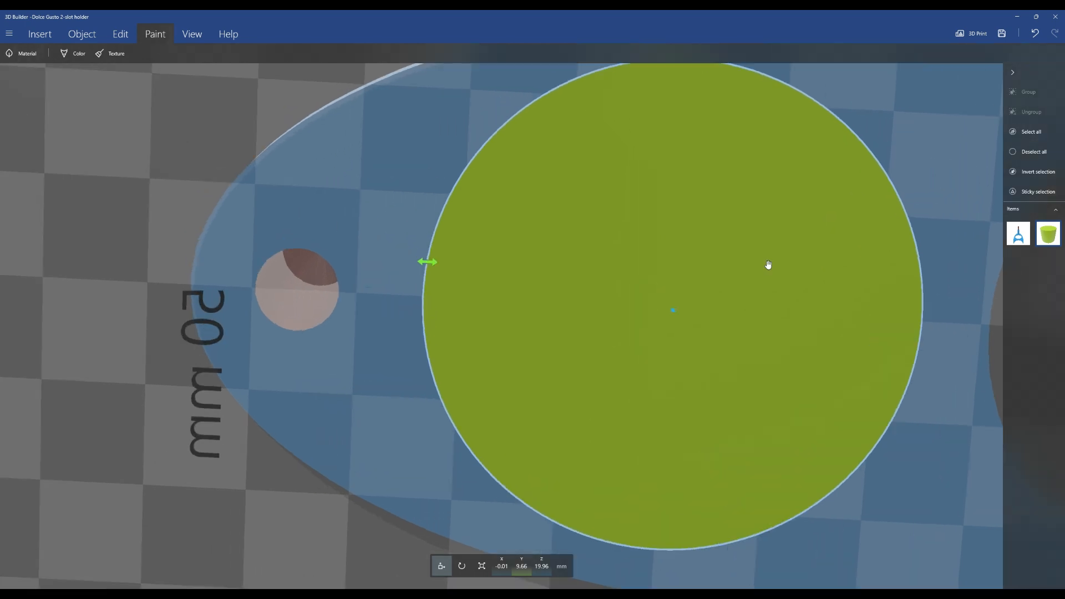
scroll(768, 263, up, 2)
scroll(768, 263, down, 2)
right_drag(931, 261, 805, 340)
scroll(742, 343, down, 2)
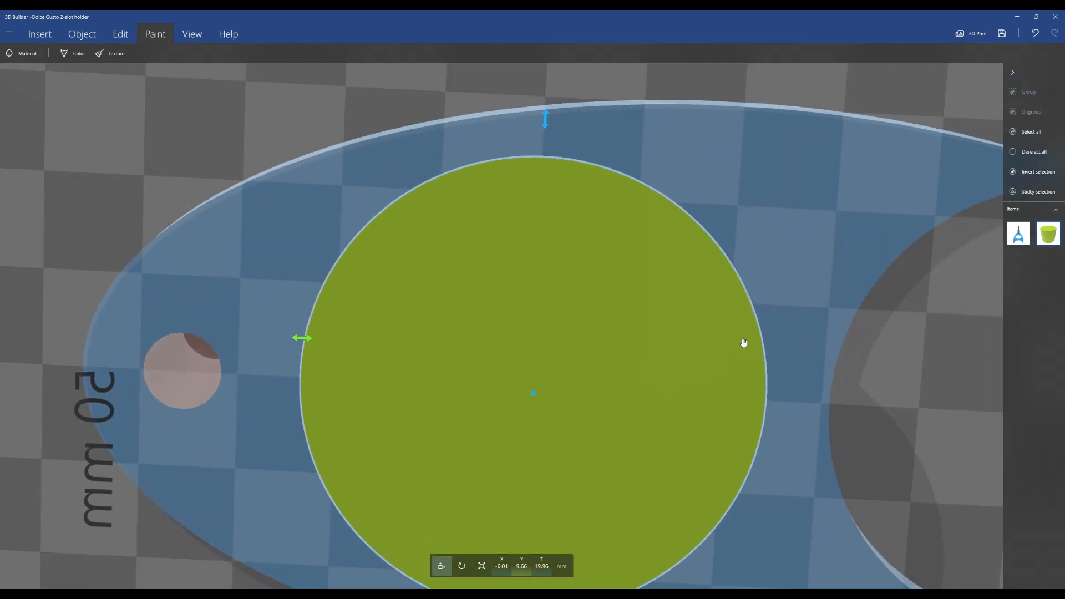
right_drag(763, 352, 788, 294)
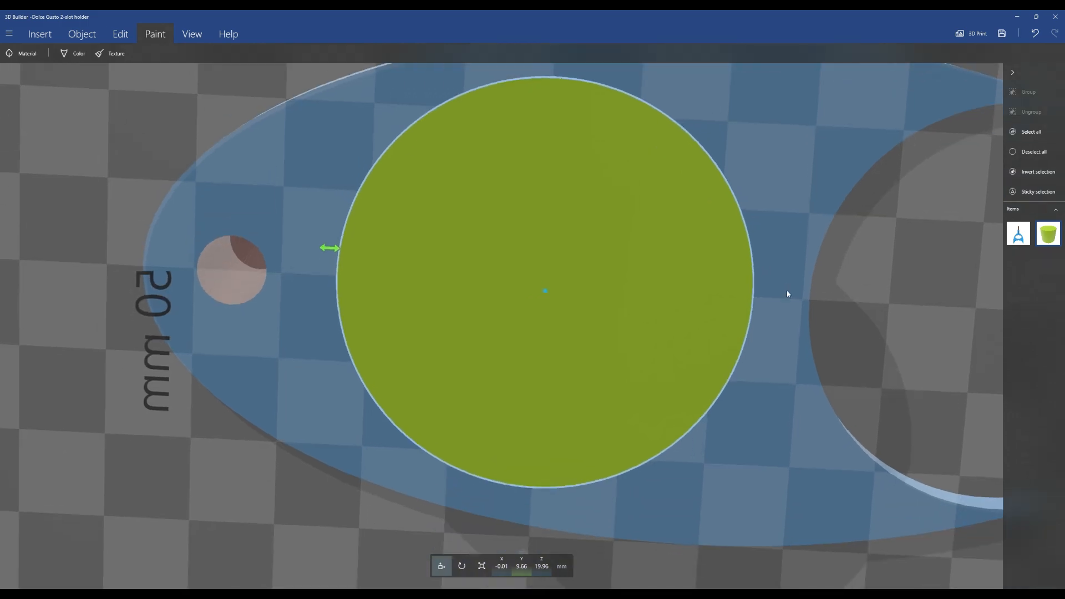
drag(790, 264, 785, 459)
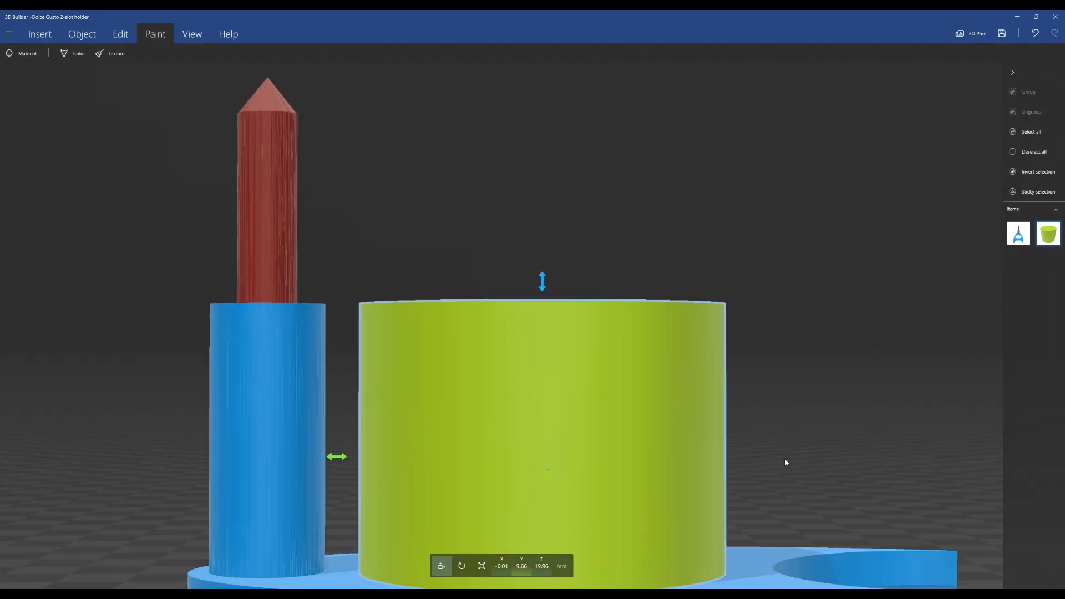
right_drag(833, 258, 827, 304)
scroll(828, 304, down, 3)
drag(783, 264, 771, 321)
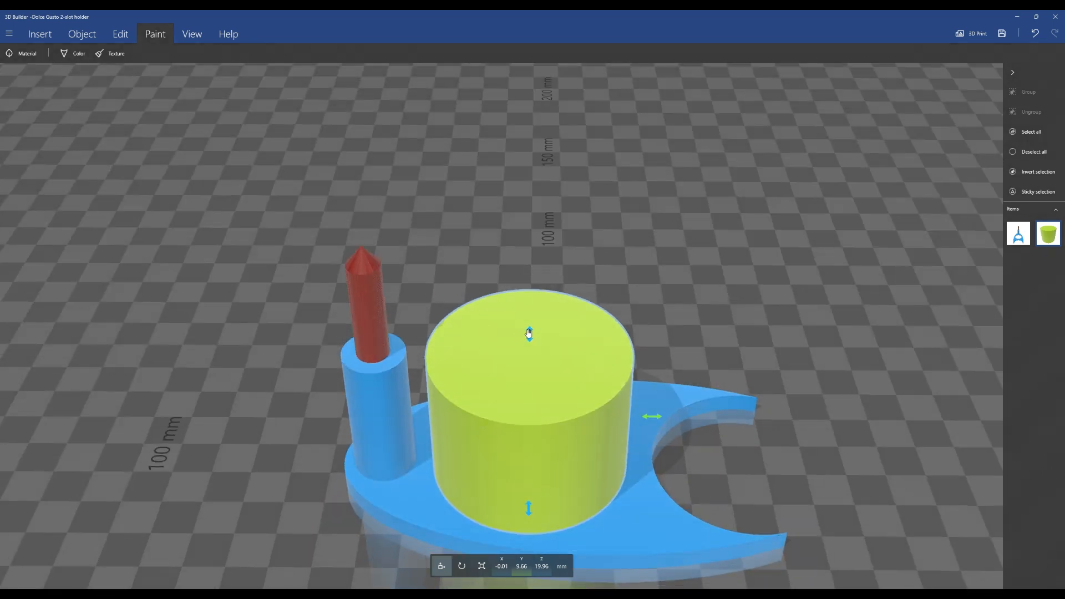
Lower the cylinder to about 9 mm height and set its Y position to 9.68 mm
drag(529, 335, 528, 361)
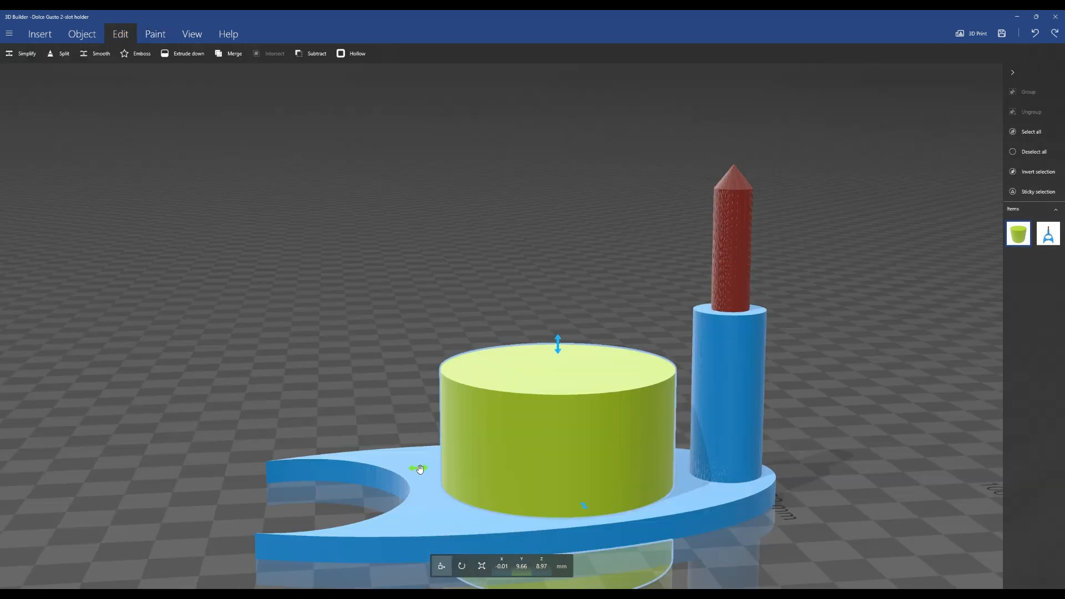
click(515, 564)
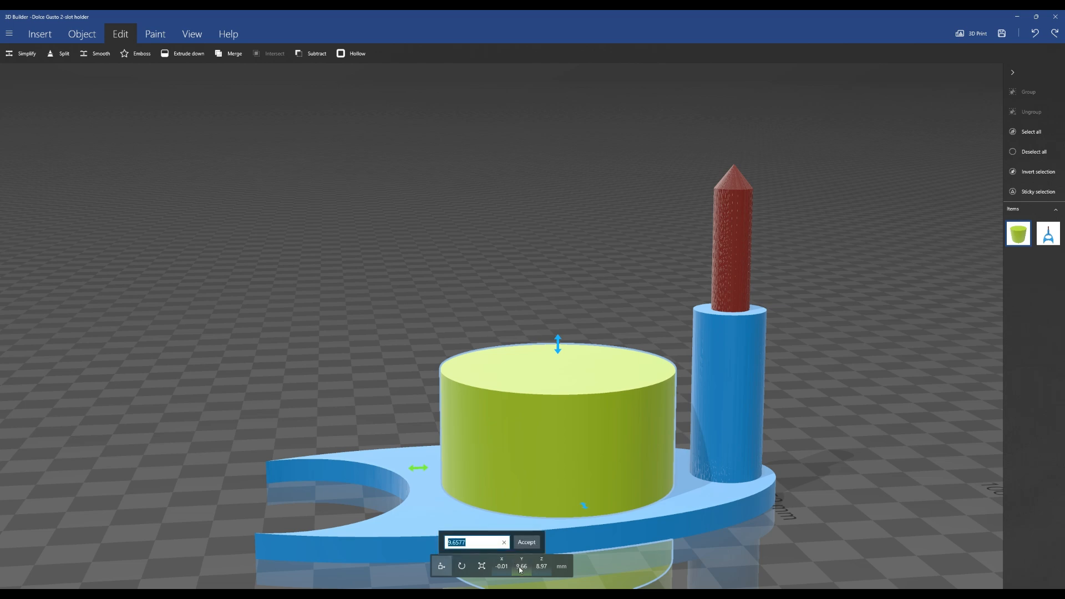
click(478, 545)
key(BackSpace)
key(BackSpace)
key(BackSpace)
text(8)
key(Return)
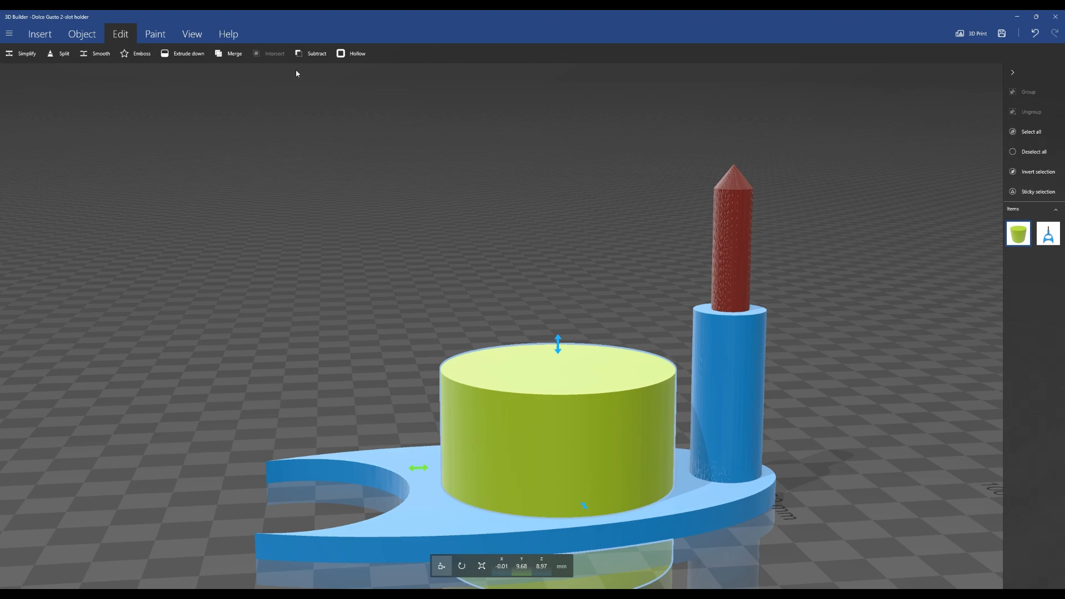
Subtract the cylinder from the middle plate to cut a seat into the ring
click(313, 53)
drag(607, 345, 890, 337)
drag(315, 408, 665, 408)
drag(204, 430, 61, 444)
drag(735, 383, 560, 488)
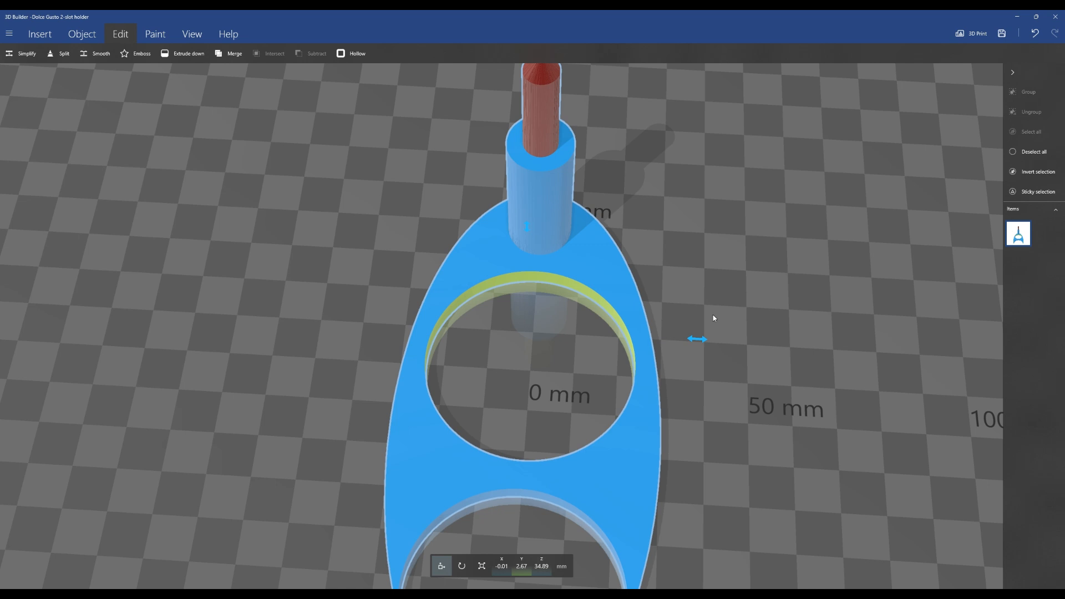
scroll(710, 324, down, 2)
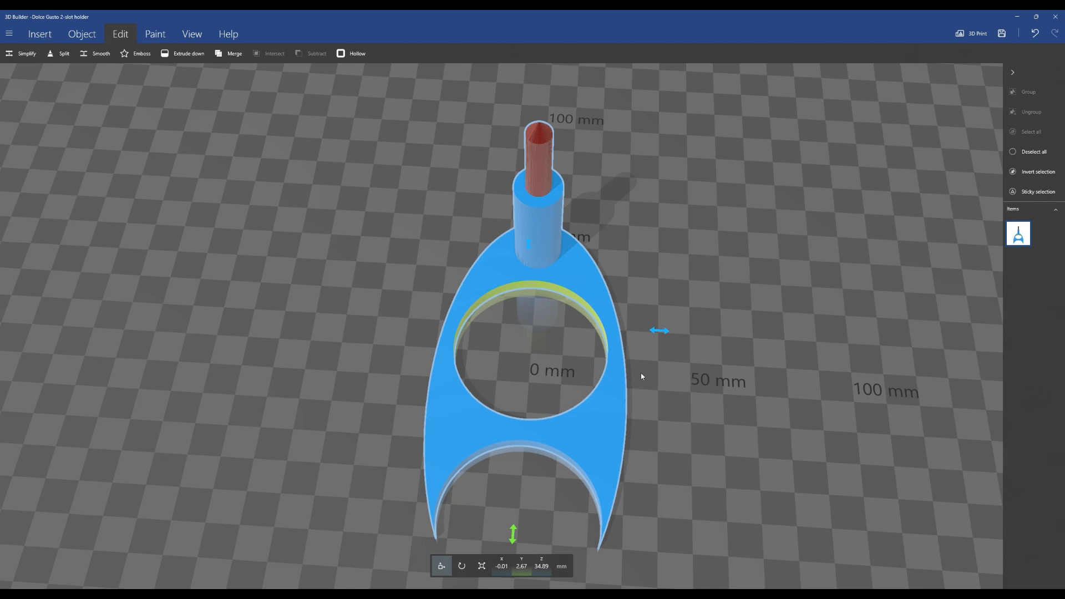
right_drag(641, 376, 734, 256)
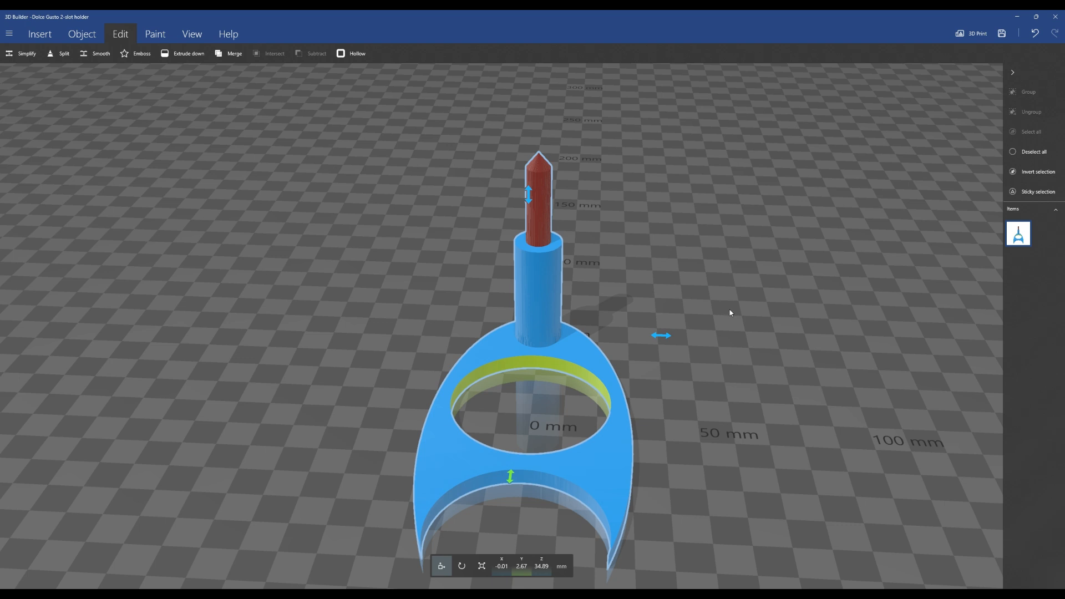
right_drag(739, 304, 617, 267)
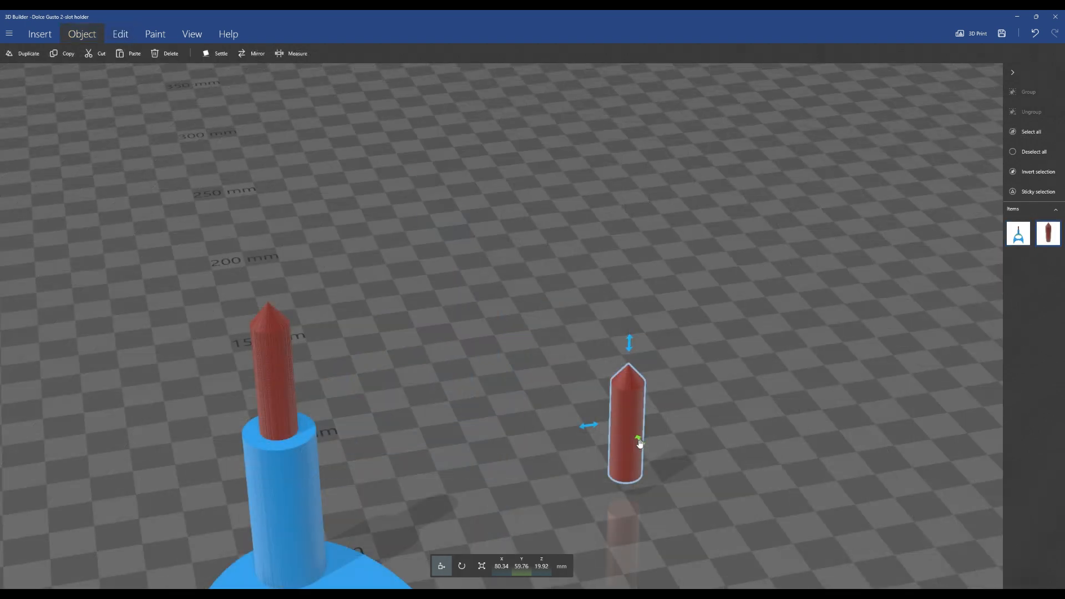
Select the separate peg and try measuring it with the Measure tool, then leave the tool
drag(639, 441, 640, 440)
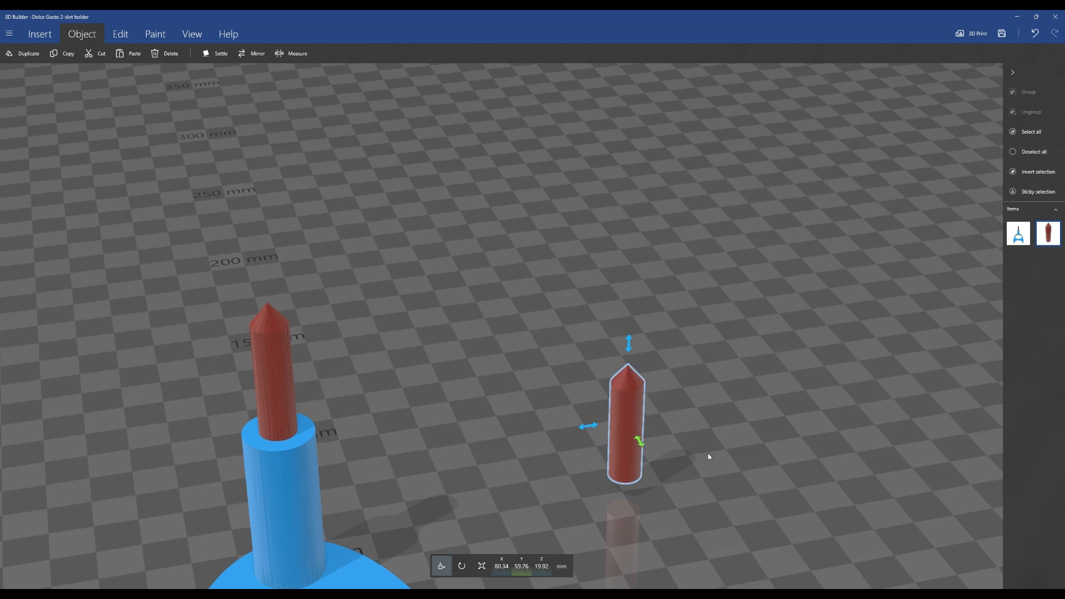
right_drag(708, 454, 607, 275)
scroll(617, 477, up, 5)
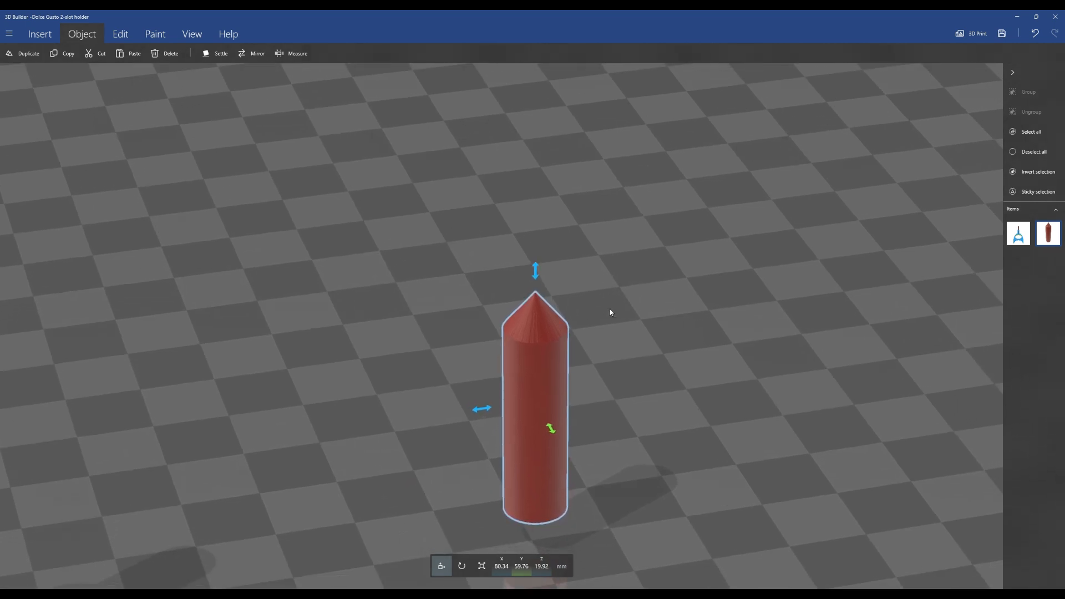
scroll(611, 310, down, 3)
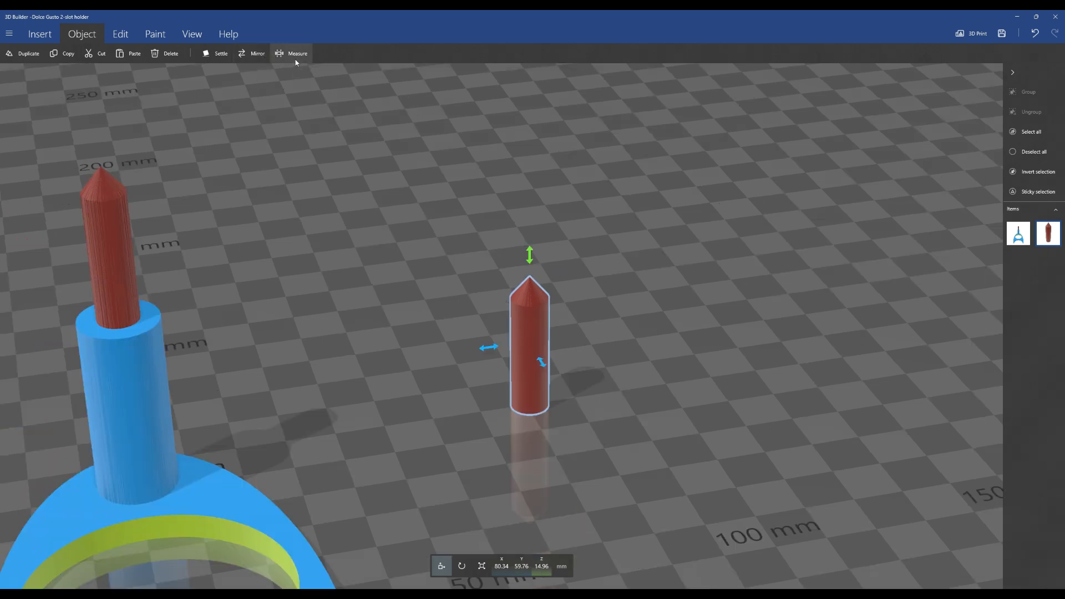
click(296, 56)
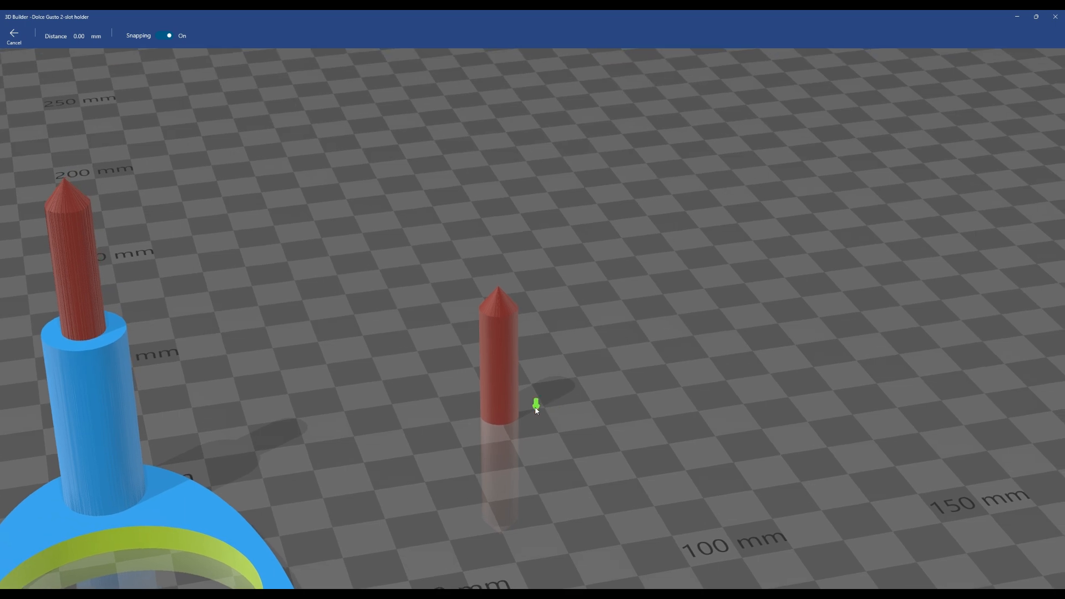
right_drag(527, 328, 518, 377)
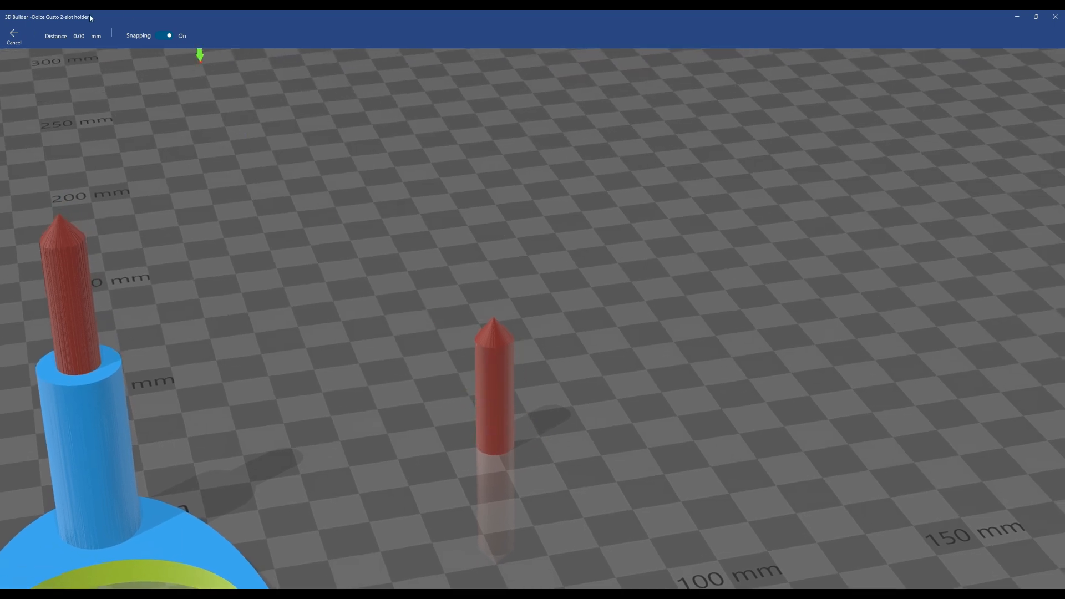
click(13, 36)
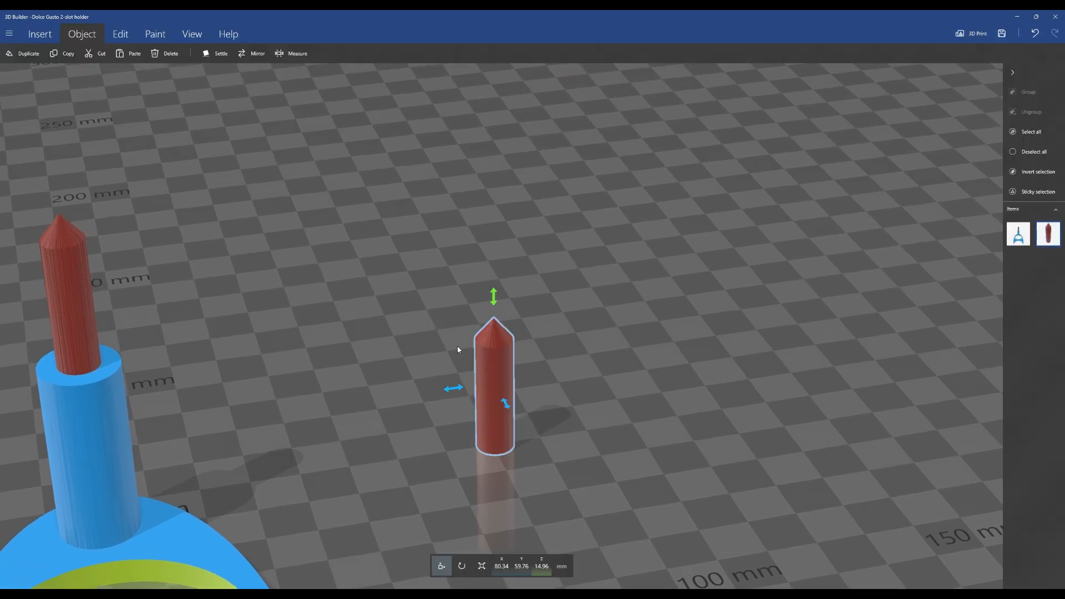
Lay the peg on its side with a 90° roll and measure the diameter of its flat end
click(461, 566)
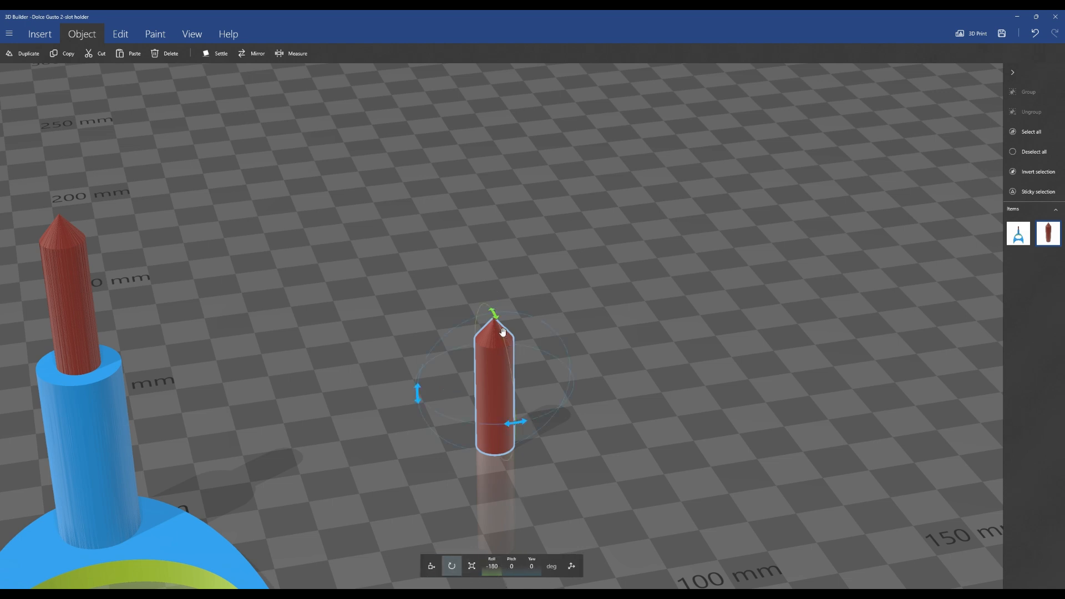
click(487, 571)
text(90)
key(Return)
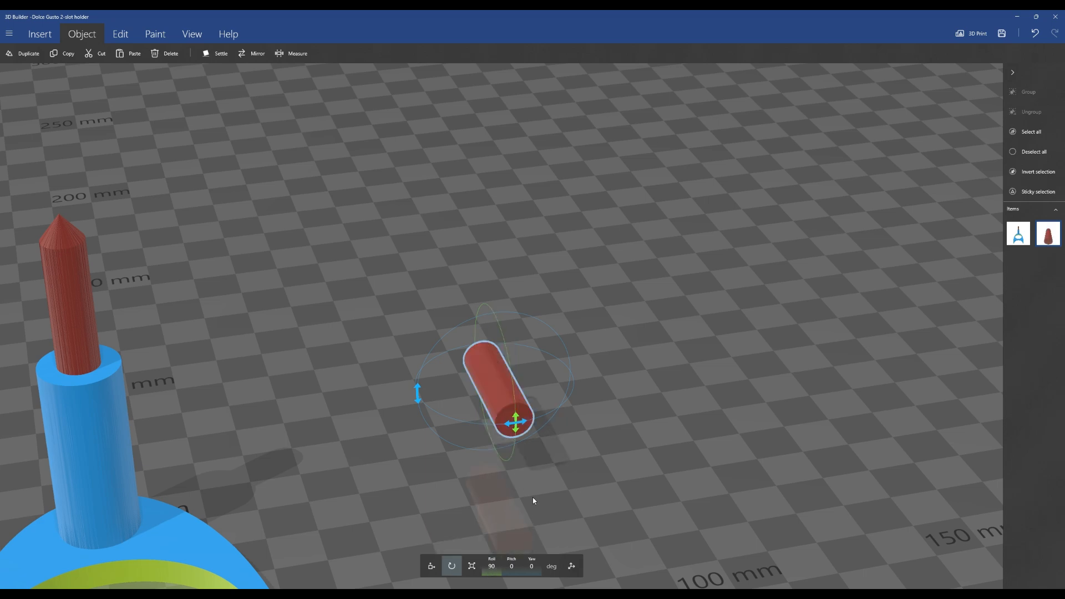
scroll(514, 327, up, 10)
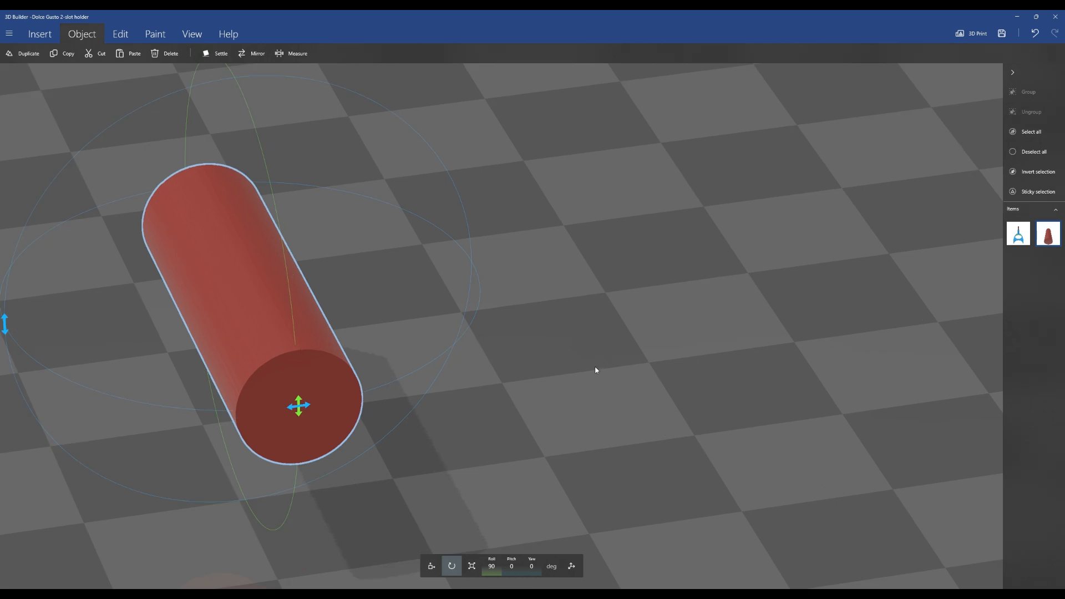
click(294, 53)
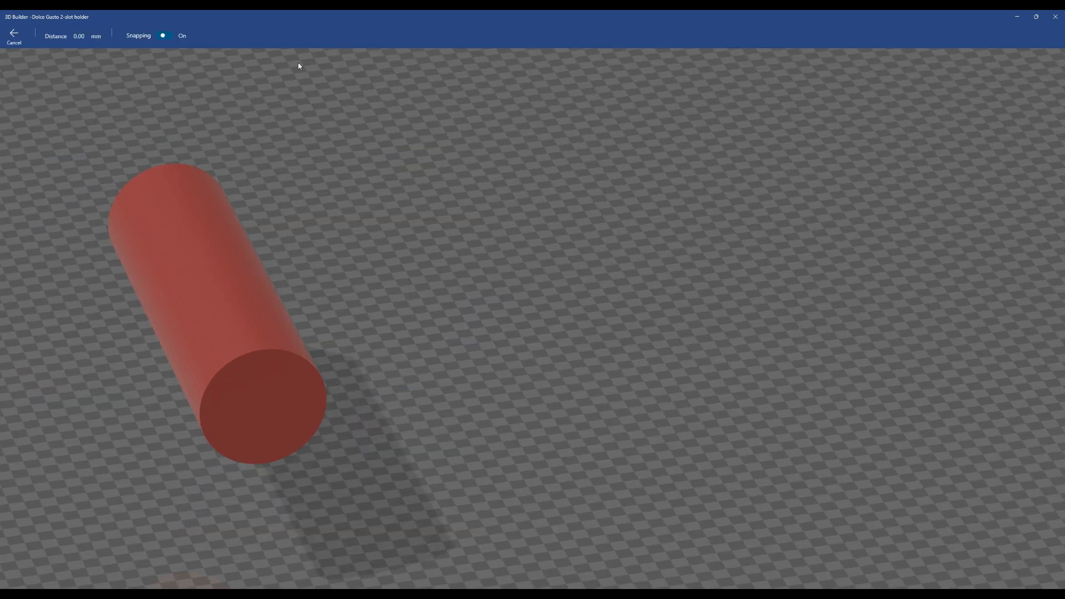
click(205, 434)
click(326, 393)
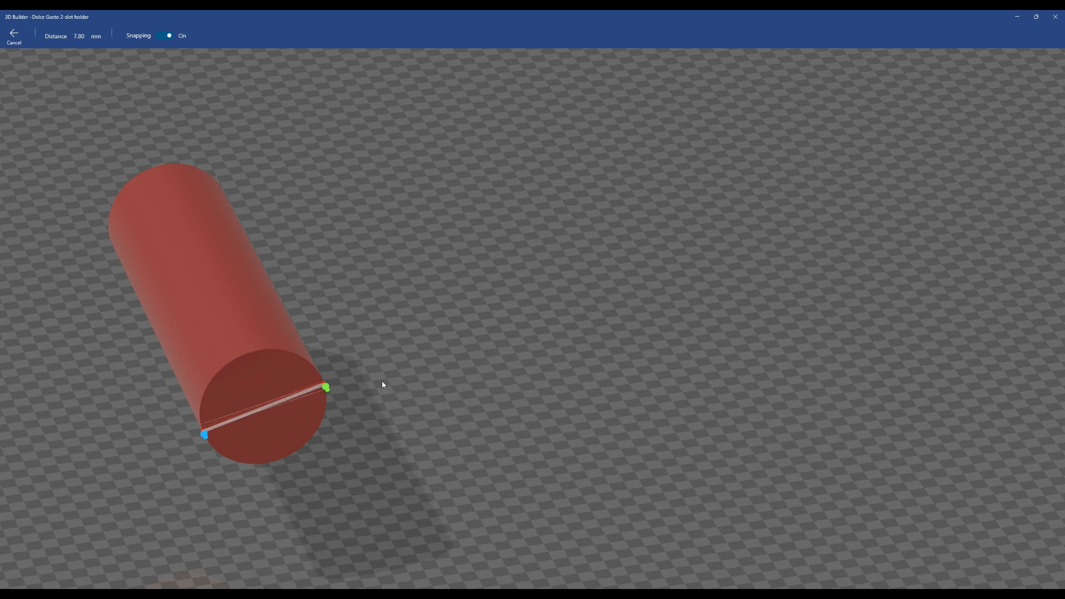
key(Escape)
scroll(385, 330, down, 3)
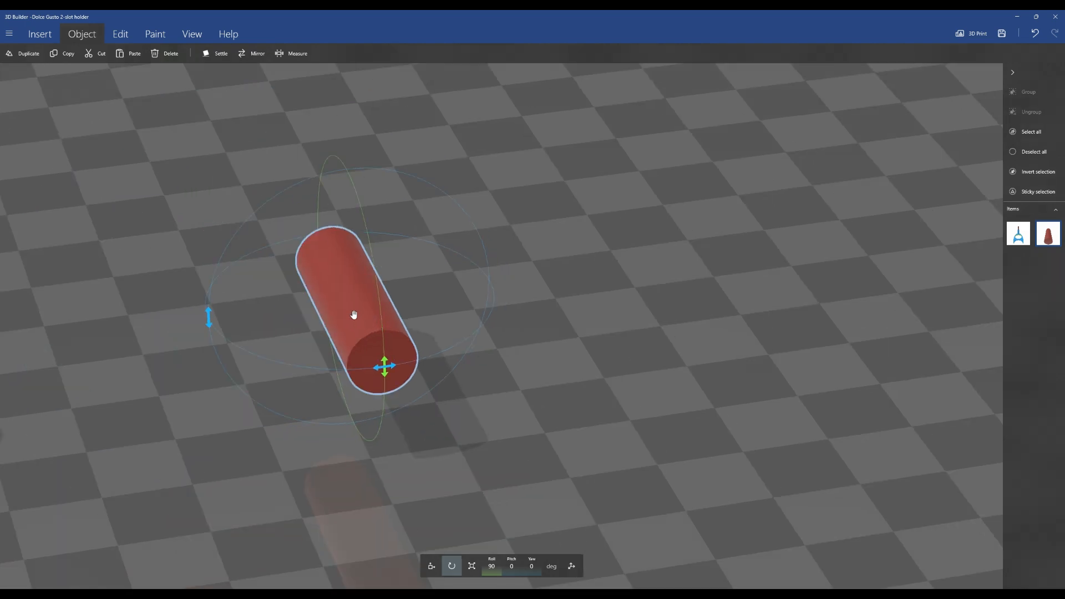
Set the peg's roll back to 0° so it stands upright again
click(485, 562)
text(0)
key(Return)
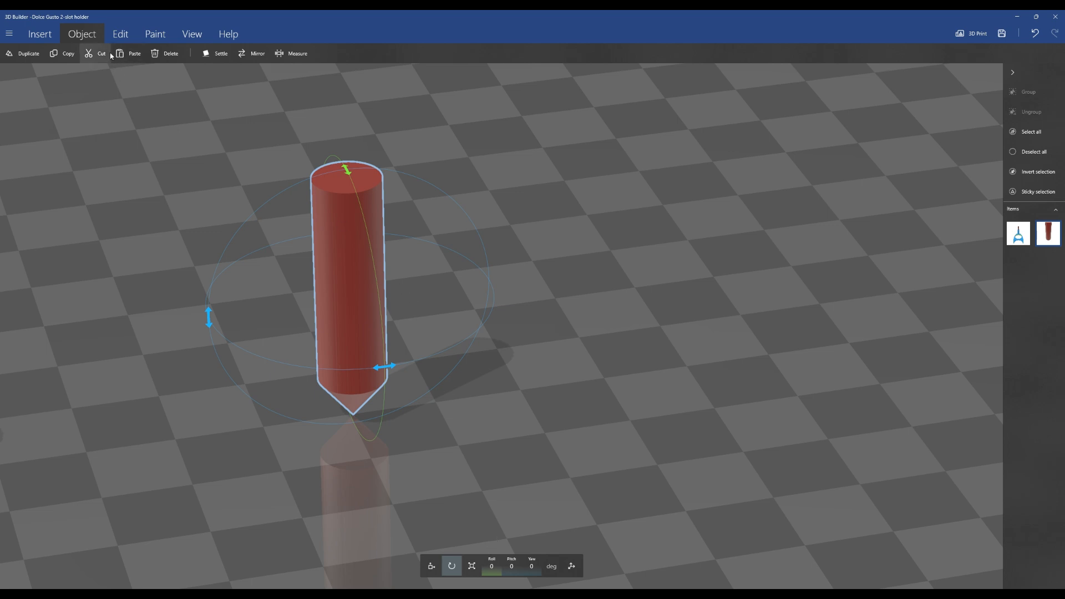
Split the peg with a horizontal plane about 10 mm up, keeping the top part
click(120, 39)
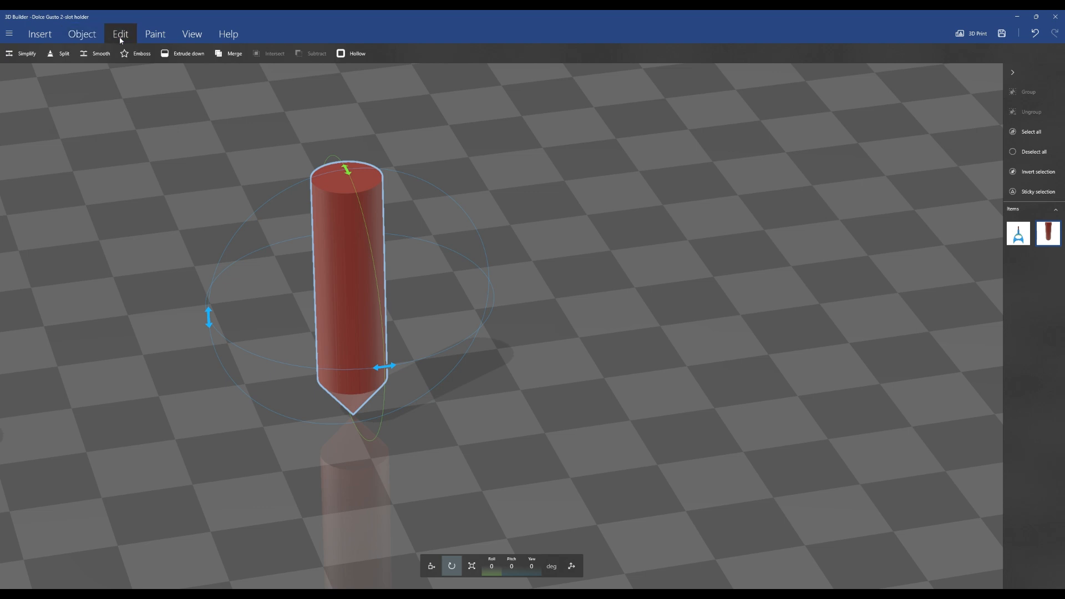
click(54, 56)
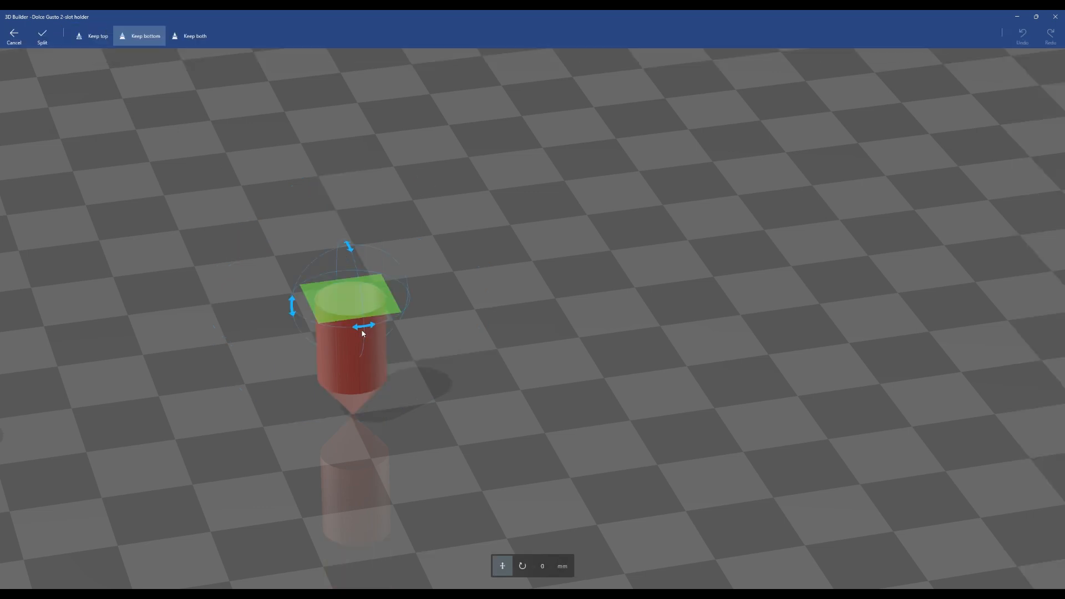
mouse_move(363, 328)
mouse_down()
mouse_move(364, 287)
mouse_move(358, 315)
mouse_up()
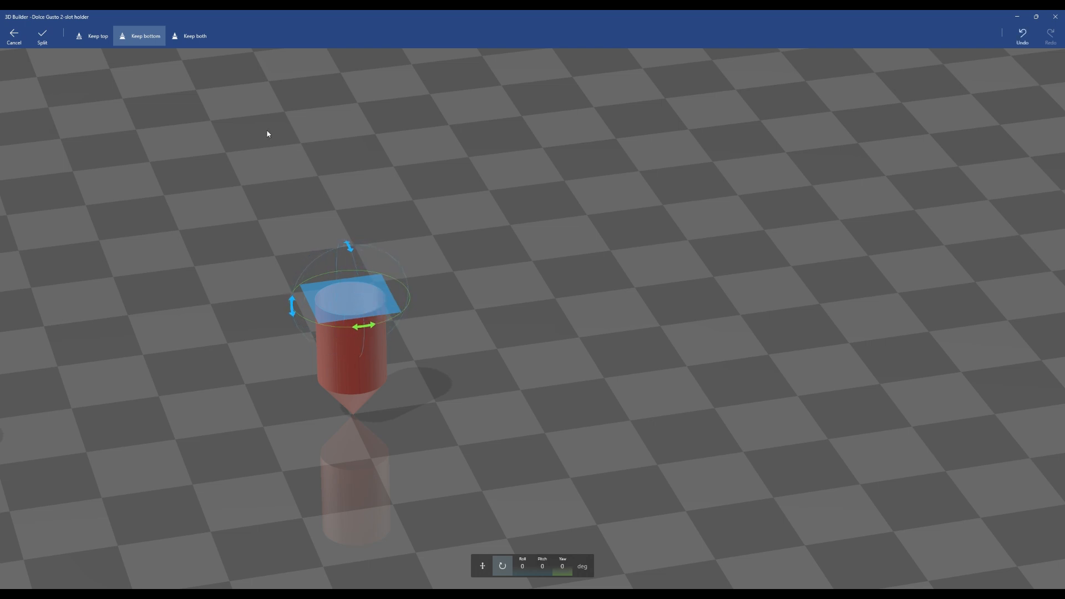
click(92, 36)
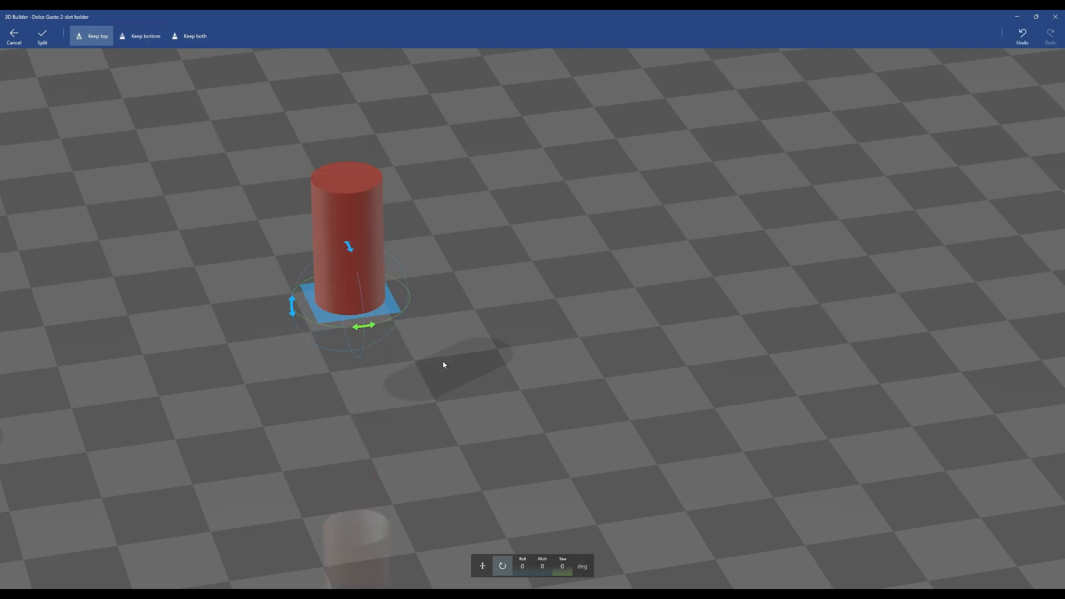
click(485, 568)
drag(330, 318, 332, 236)
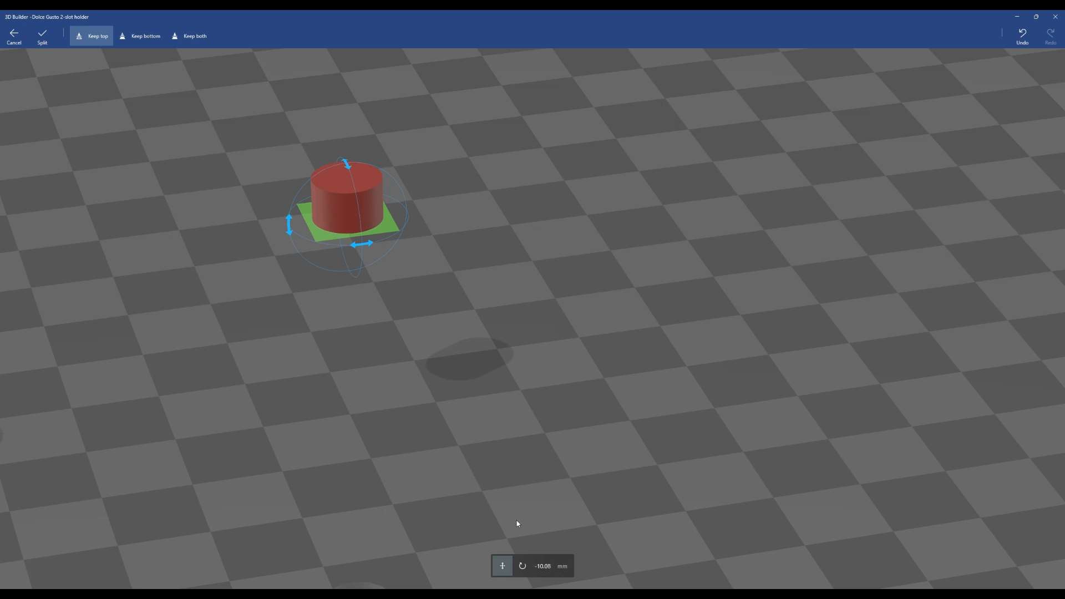
click(43, 37)
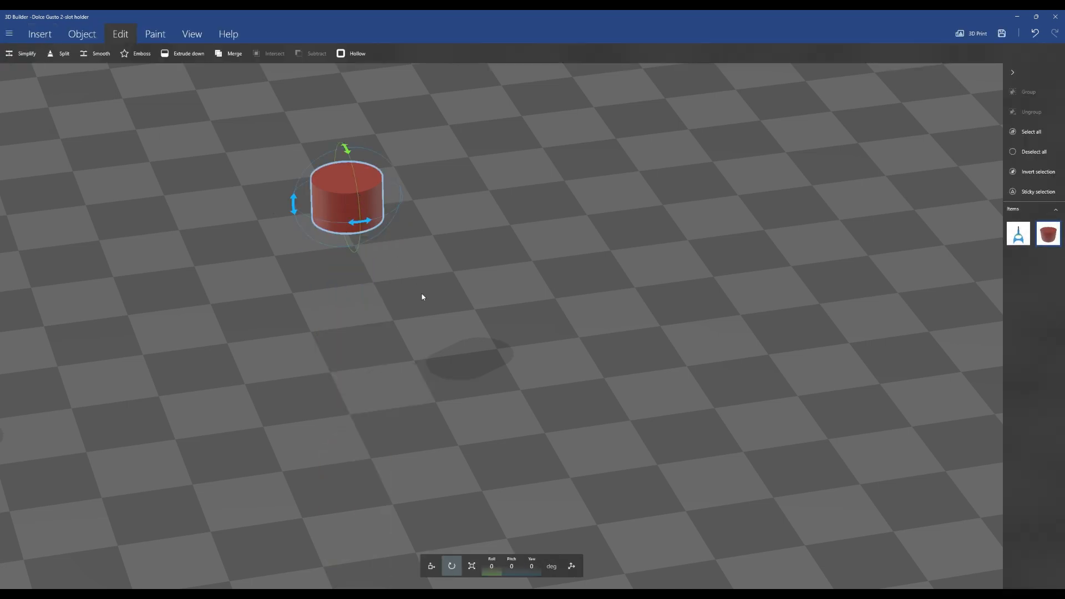
Measure the height of the remaining peg piece with the Measure tool
click(80, 35)
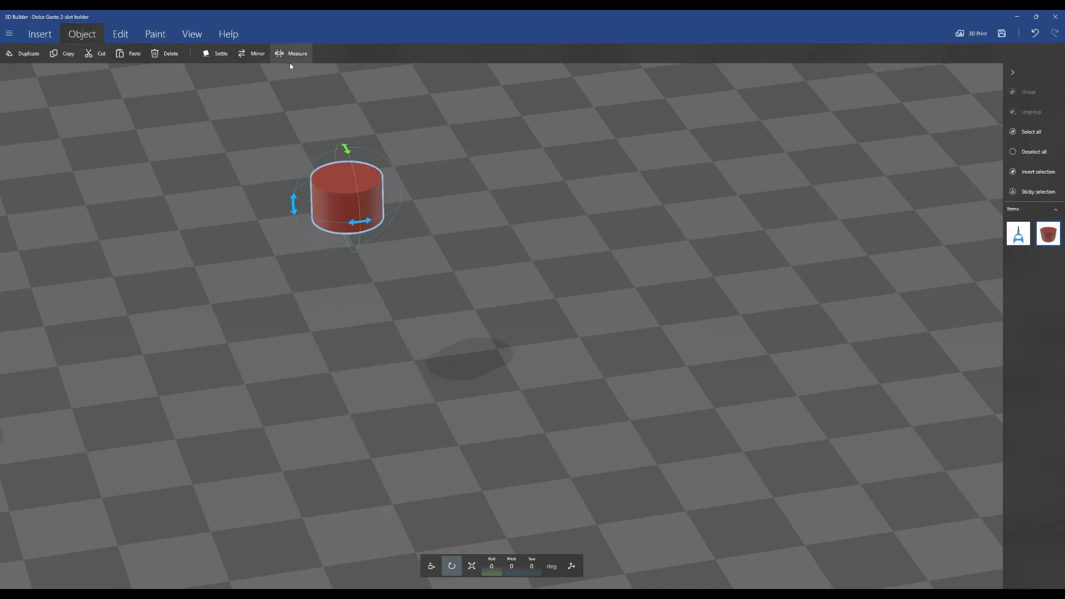
click(292, 54)
click(355, 198)
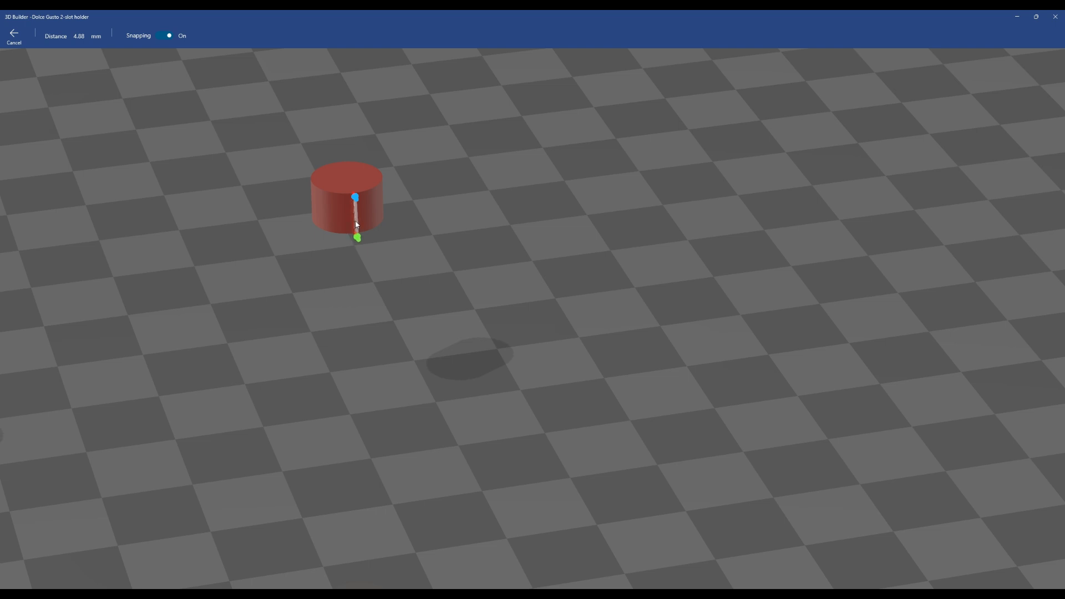
click(14, 36)
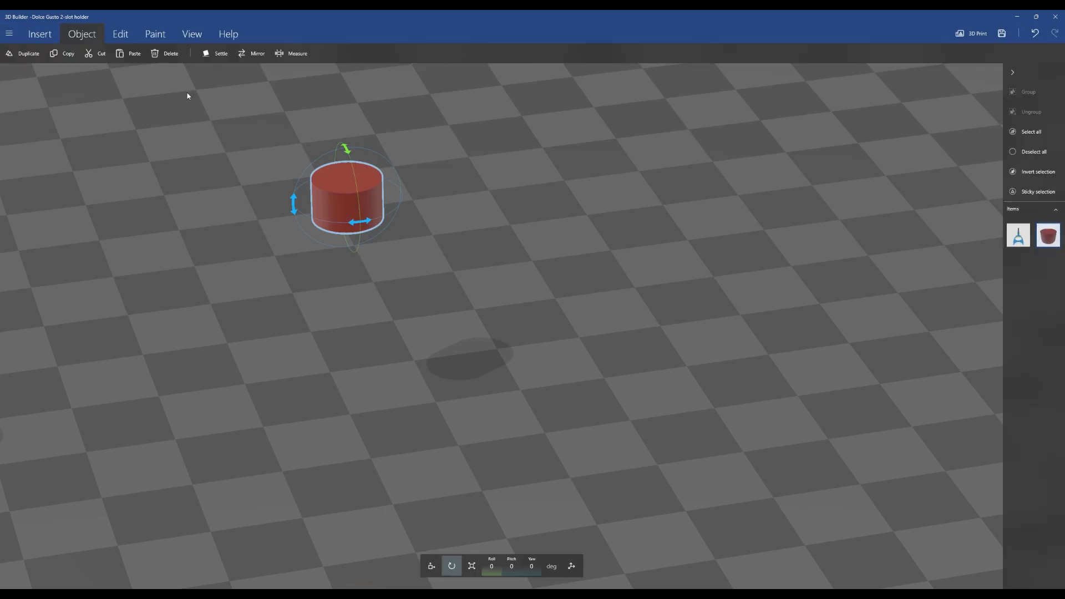
Undo the split and split the peg again about 7.95 mm up, keeping the top part
key(ctrl+z)
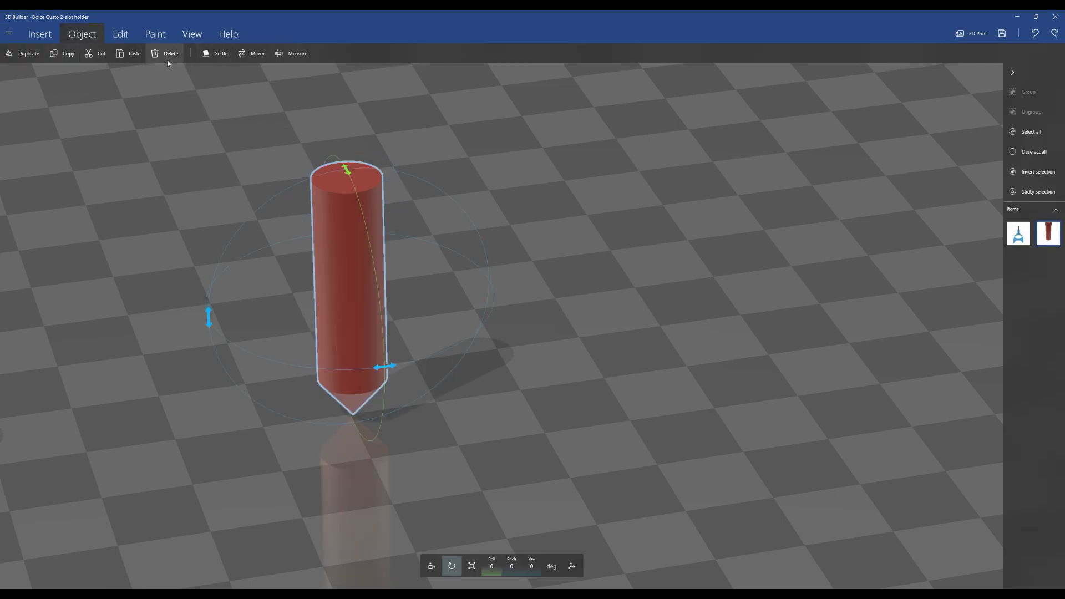
click(127, 35)
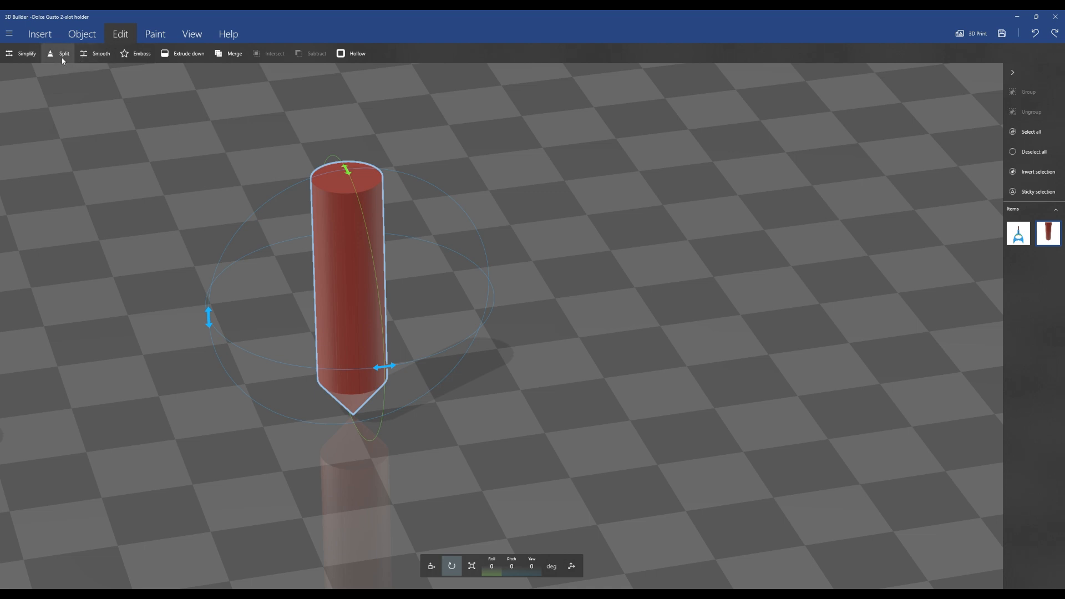
click(62, 53)
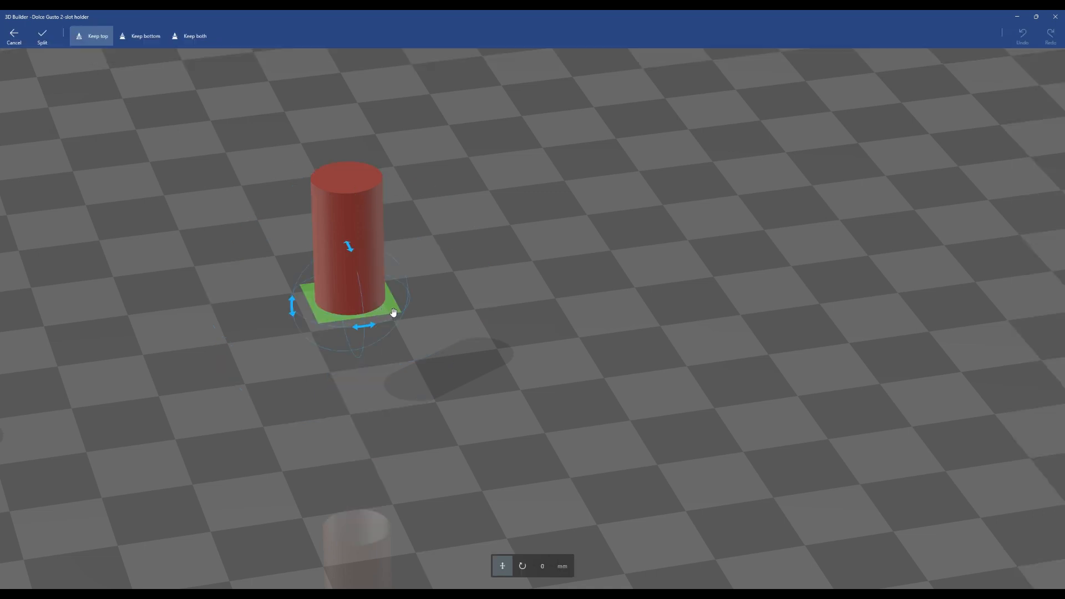
drag(392, 313, 391, 258)
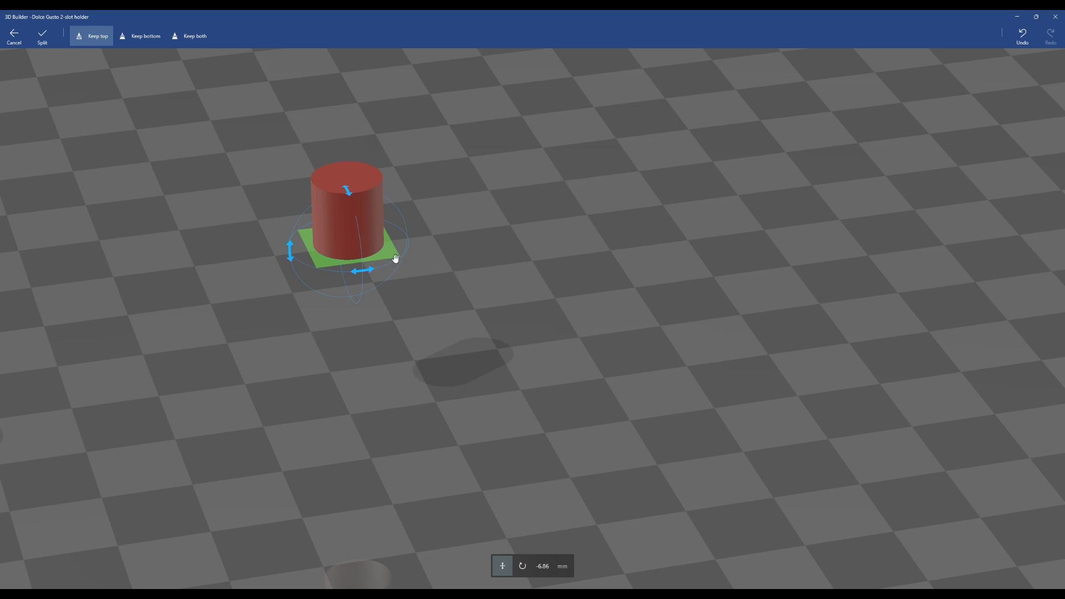
drag(396, 257, 394, 248)
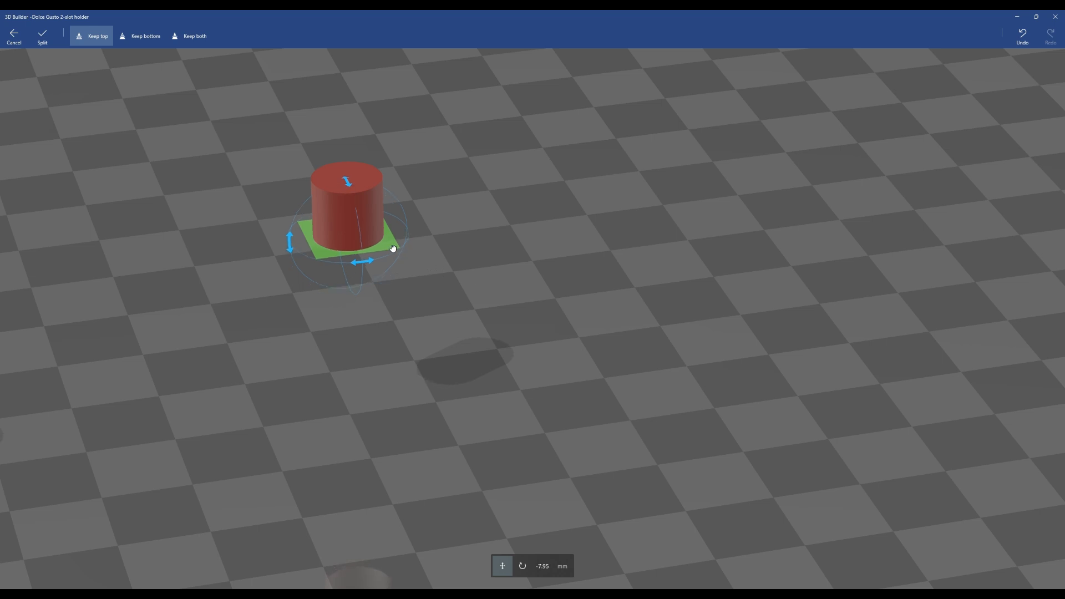
click(45, 39)
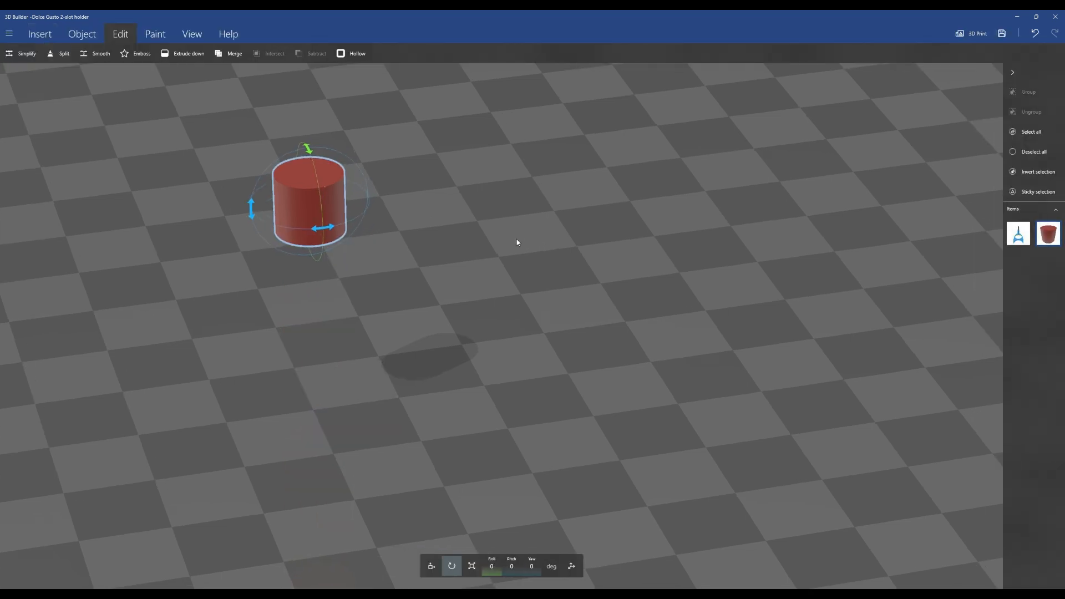
Insert a cone into the scene
scroll(517, 242, down, 5)
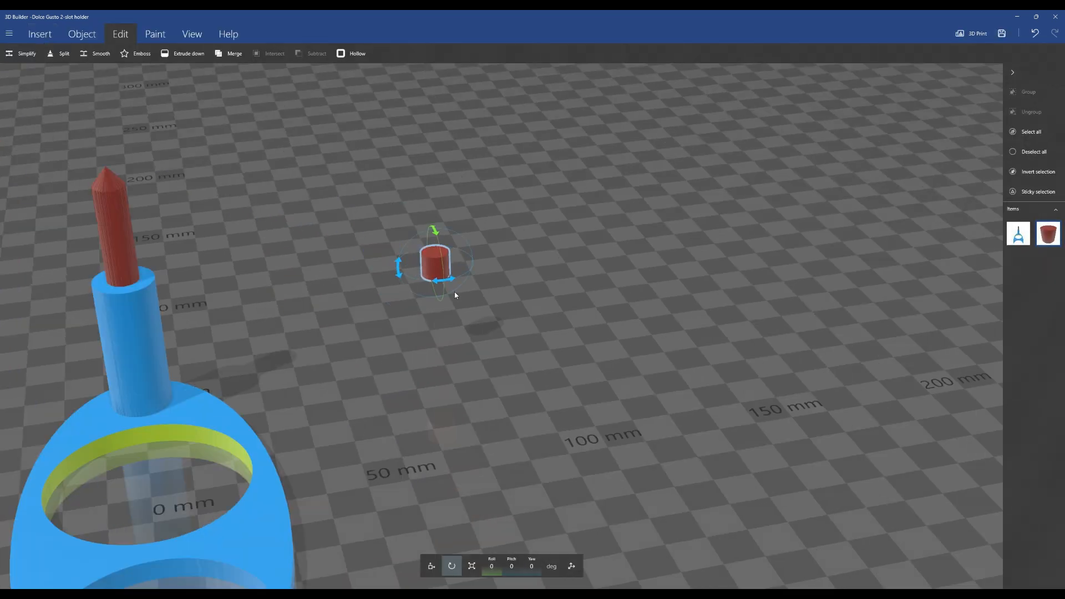
scroll(464, 321, up, 5)
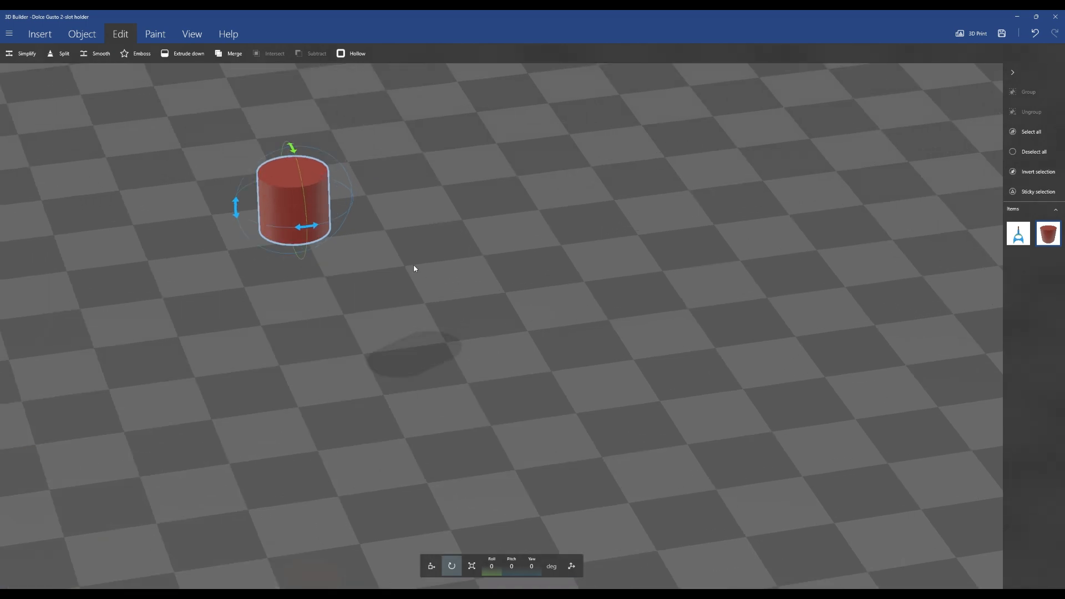
scroll(414, 268, down, 3)
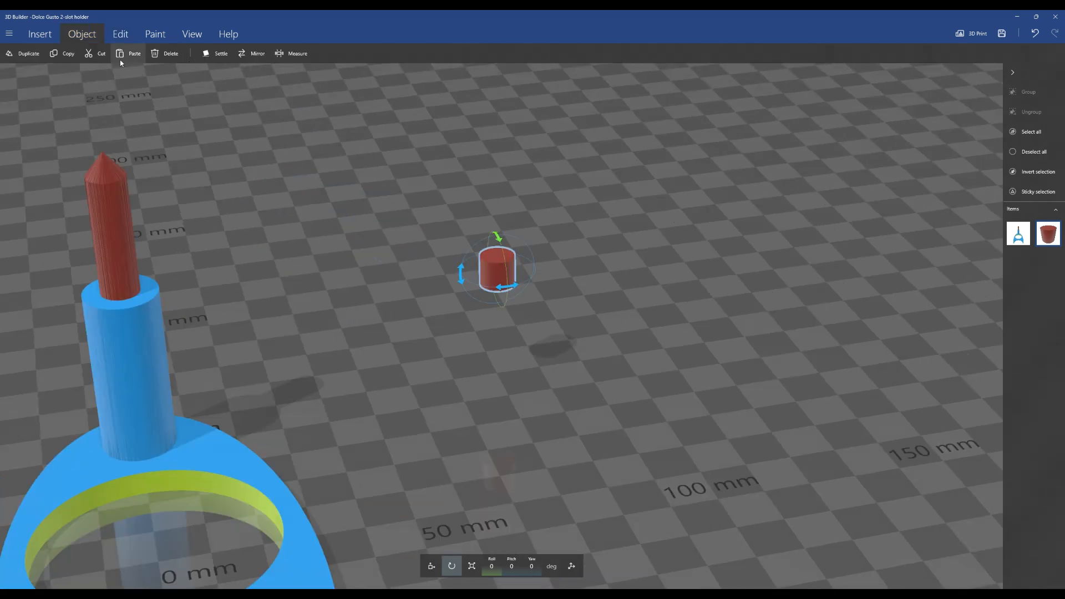
click(39, 34)
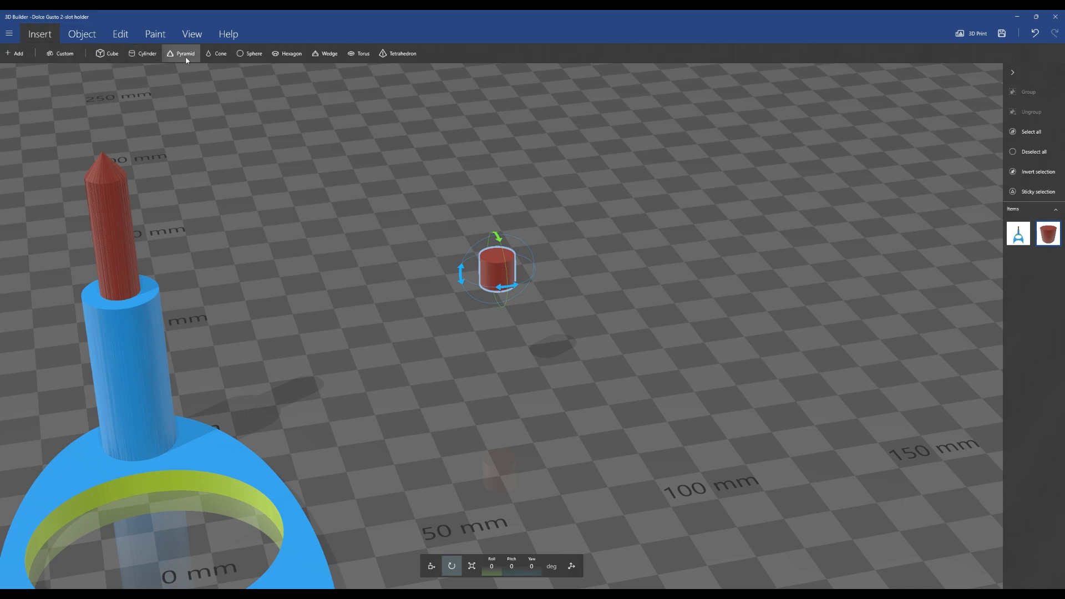
click(221, 53)
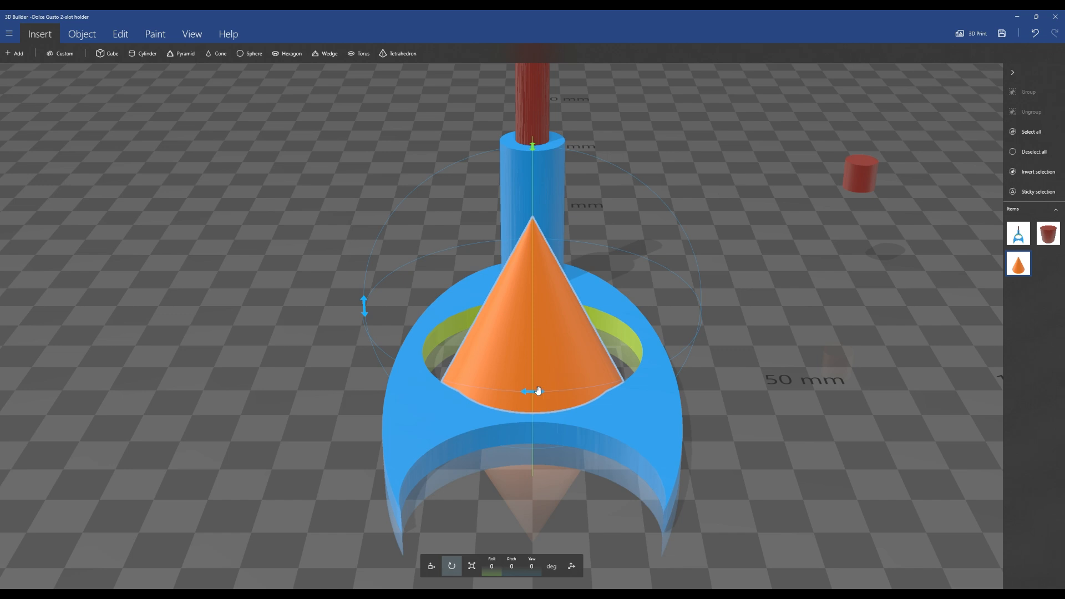
Slide the cone away from the holder along X to about 63 mm and compare it with the peg
mouse_move(538, 392)
mouse_down()
mouse_move(654, 387)
mouse_move(536, 399)
mouse_up()
click(432, 566)
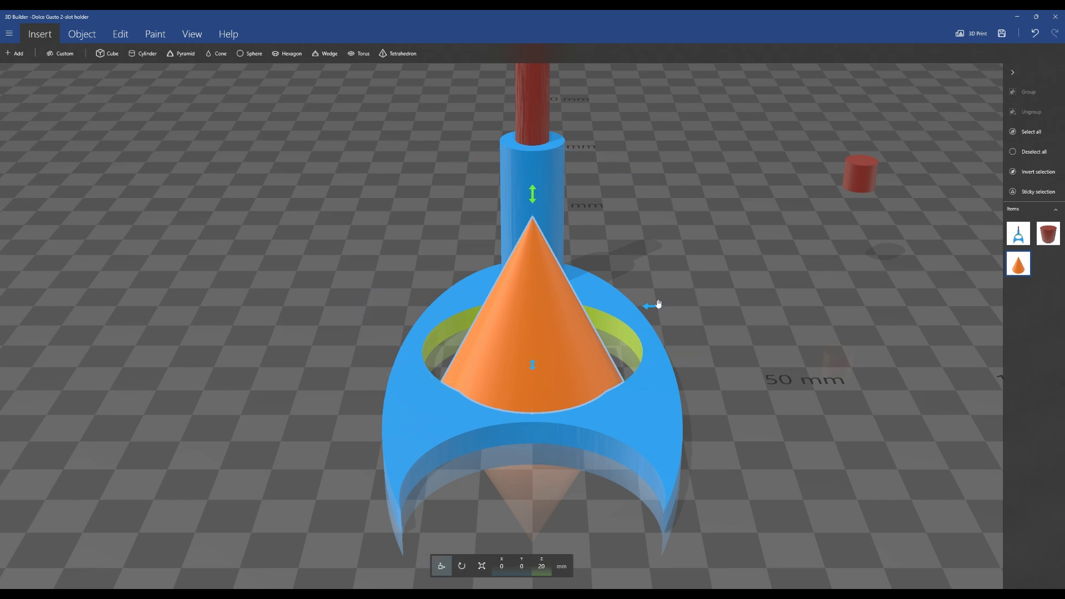
drag(656, 307, 932, 305)
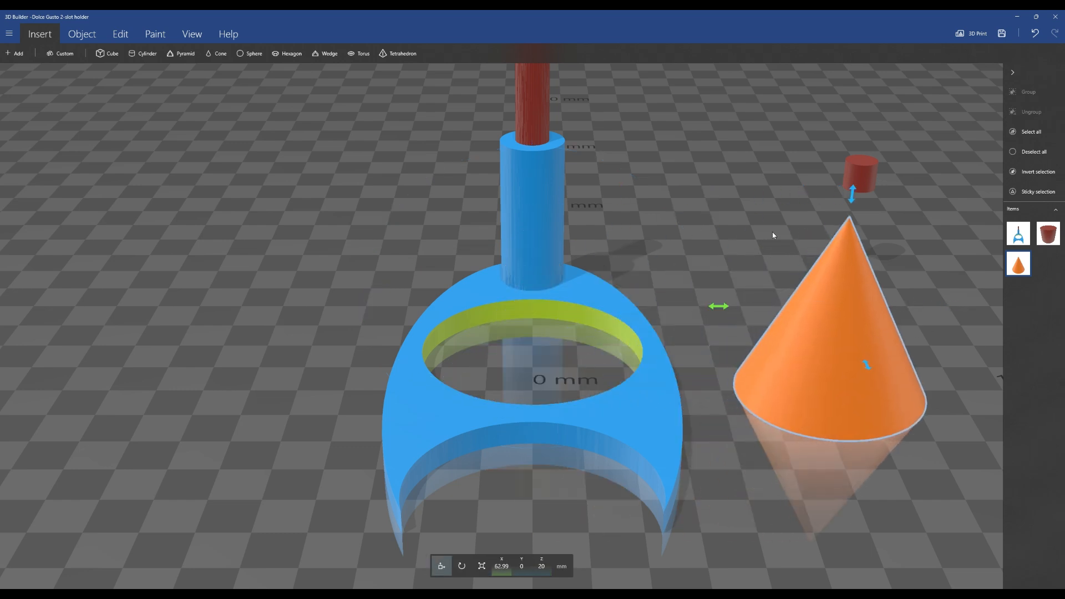
right_drag(775, 234, 640, 198)
click(689, 164)
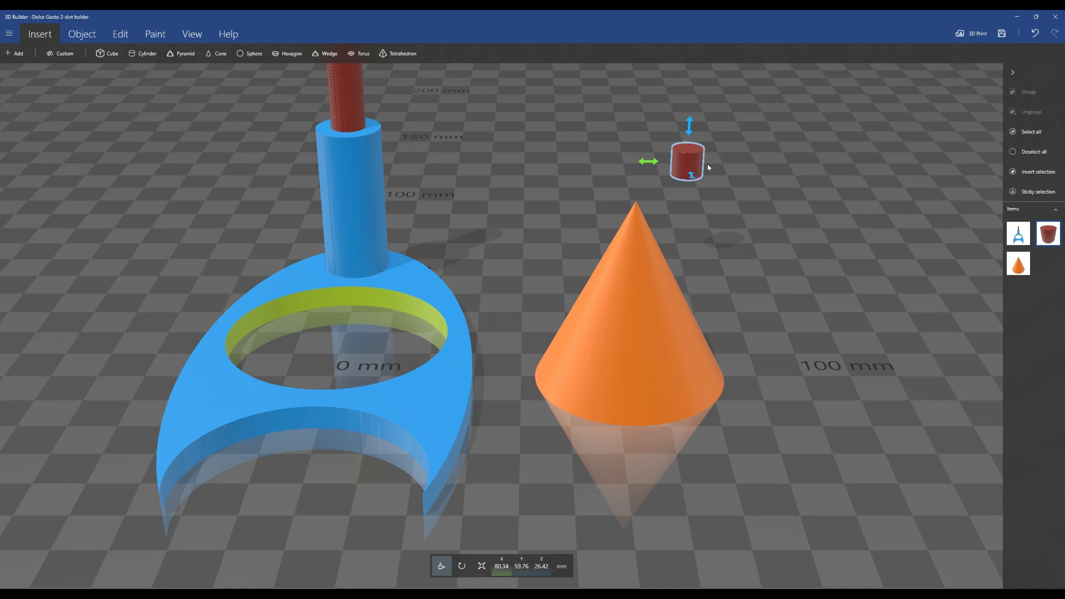
click(633, 399)
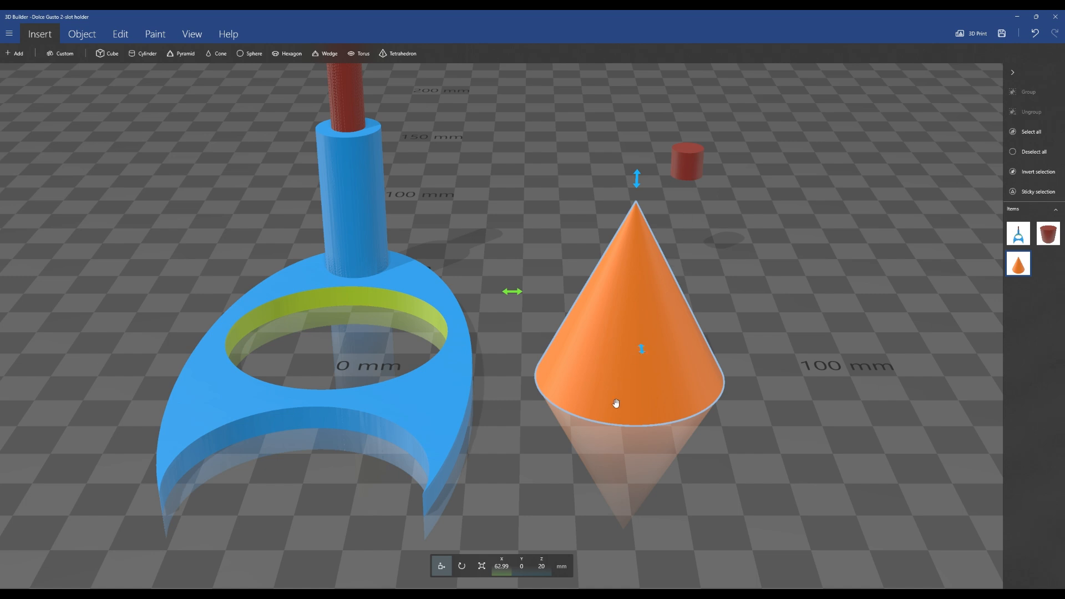
Set the cone's X position to 9 mm
click(503, 569)
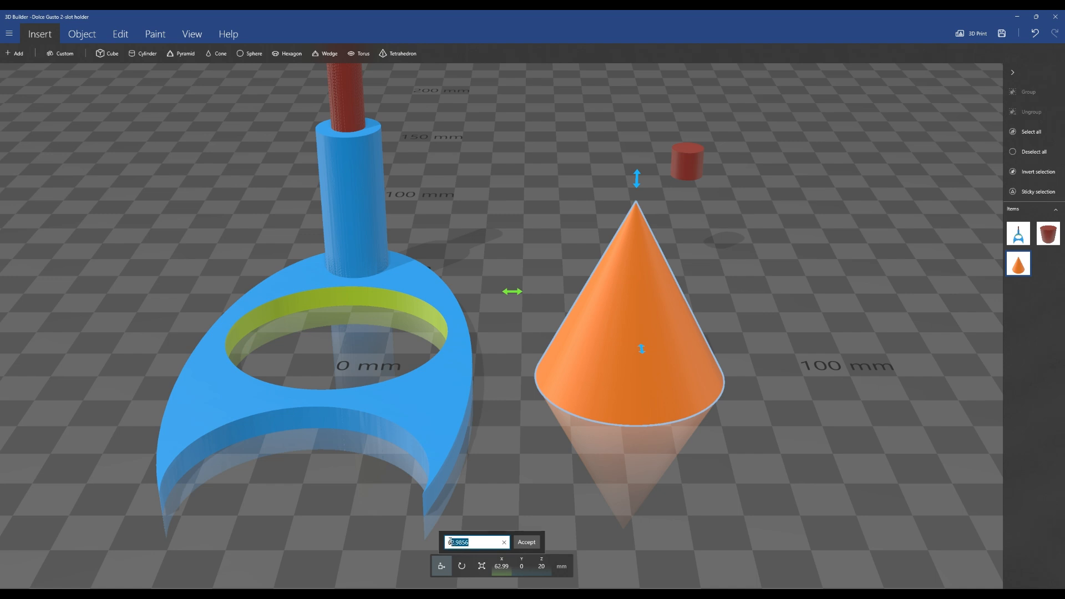
text(9)
click(523, 543)
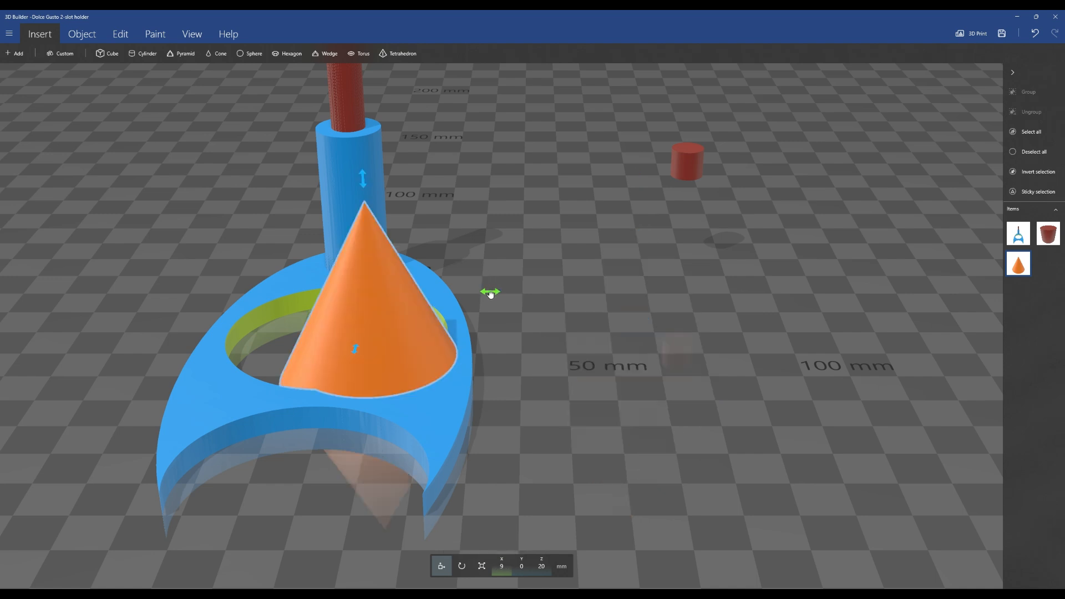
Move the cone aside to about X 75 mm and scale its width and depth to 9 mm each
drag(490, 292, 808, 334)
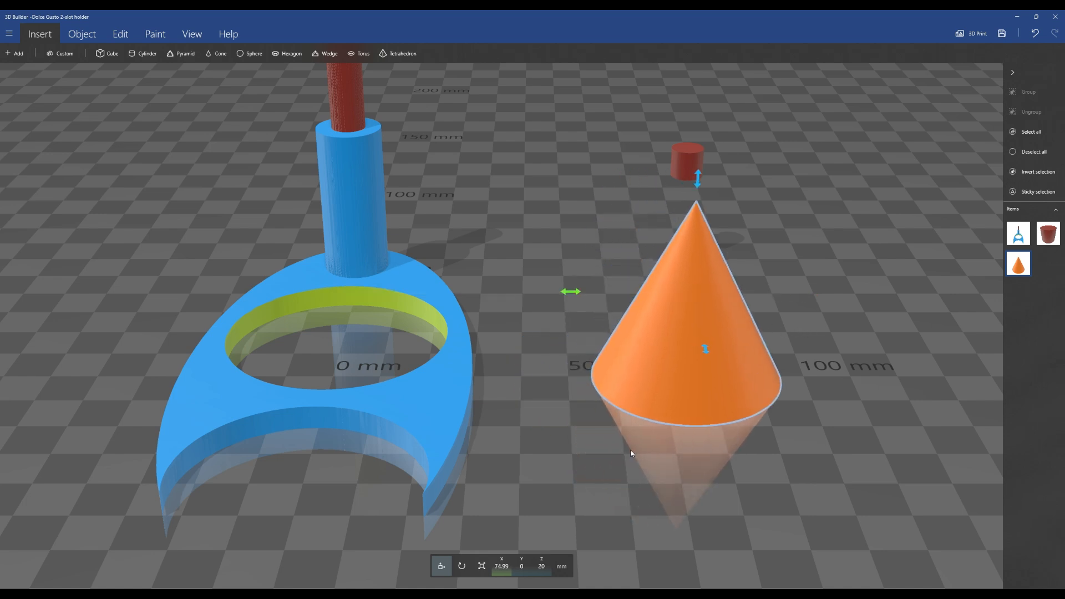
click(482, 567)
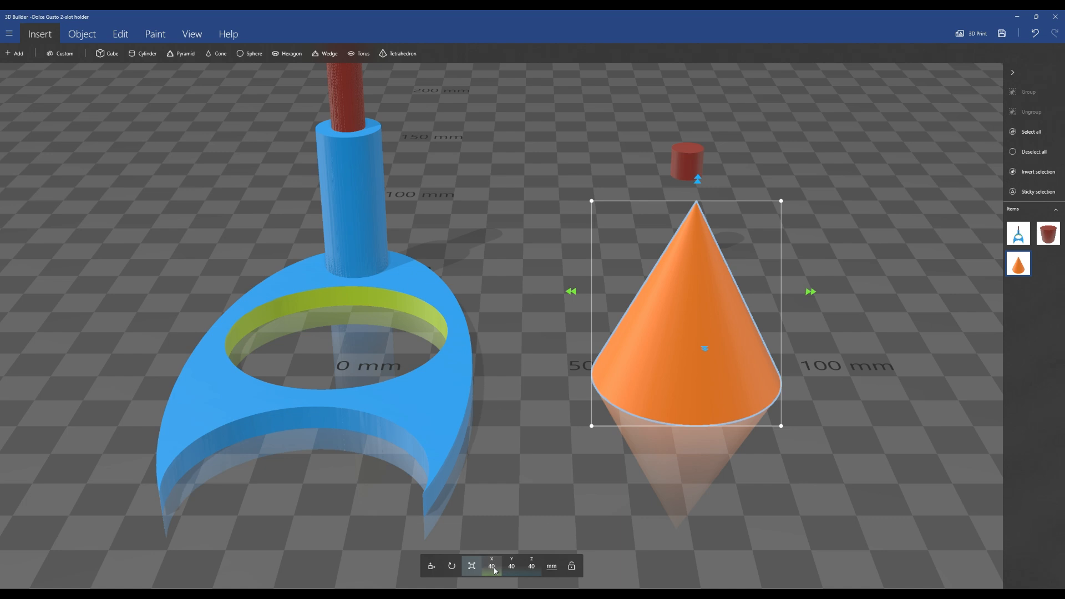
click(494, 571)
text(9)
key(Return)
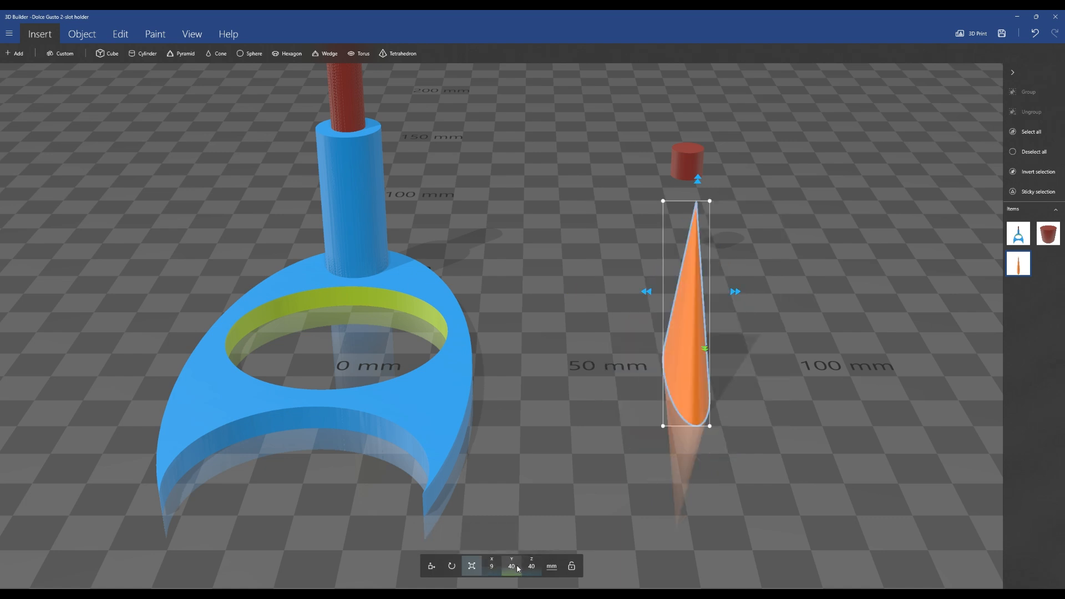
click(518, 569)
text(9)
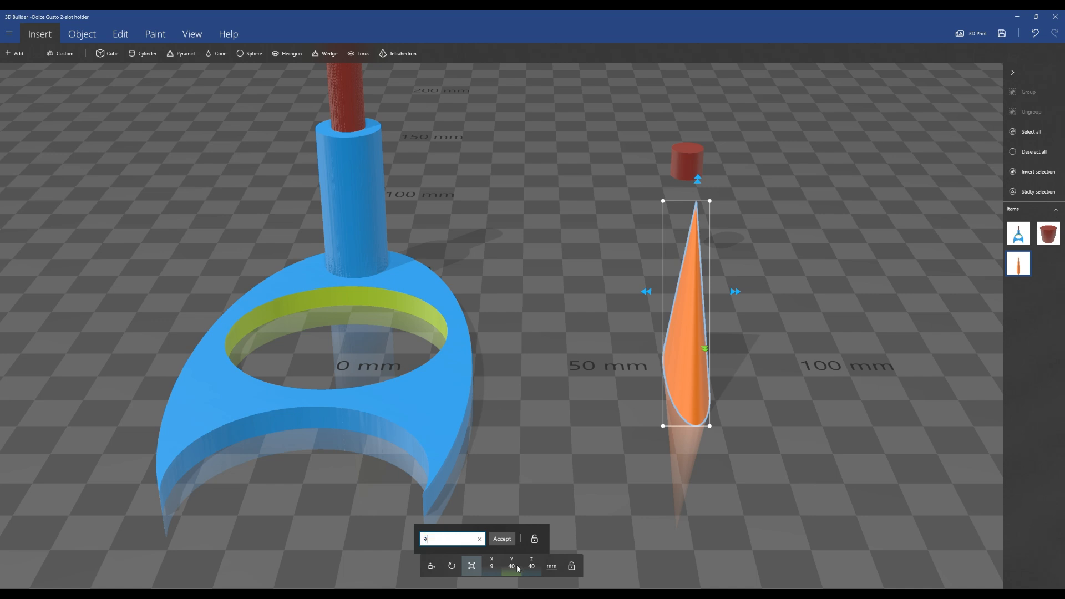
key(Return)
Shrink the cone's height to about 6 mm
middle_drag(797, 354, 635, 452)
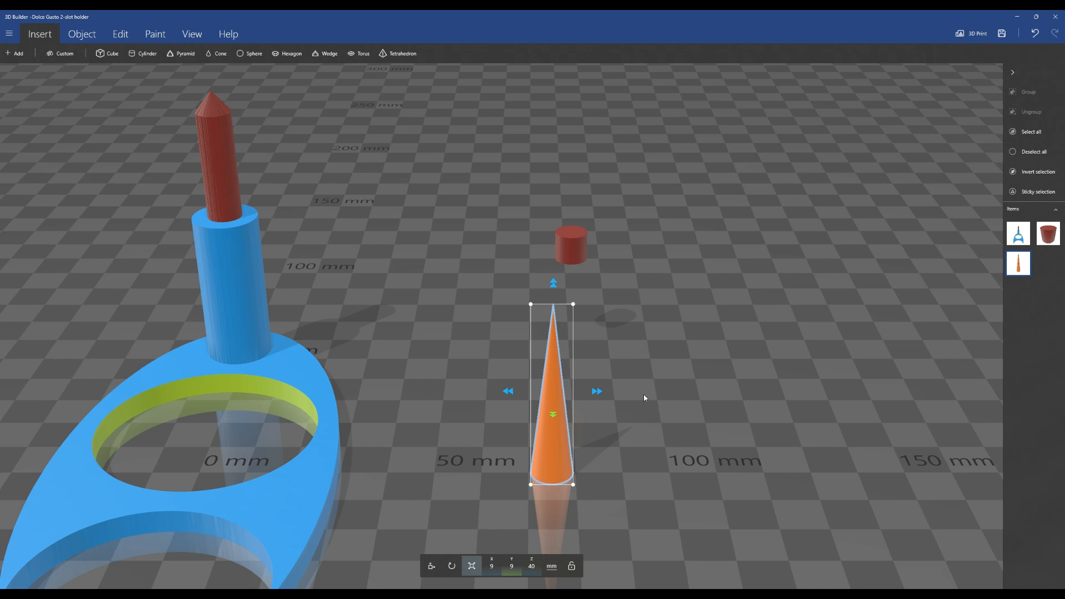
scroll(647, 393, up, 3)
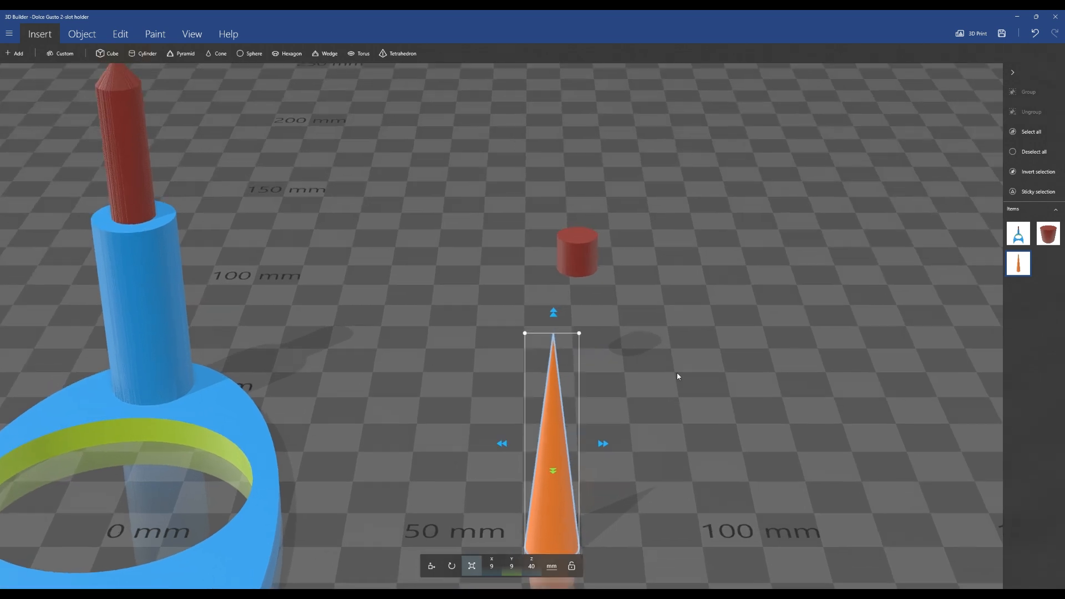
middle_drag(677, 376, 688, 289)
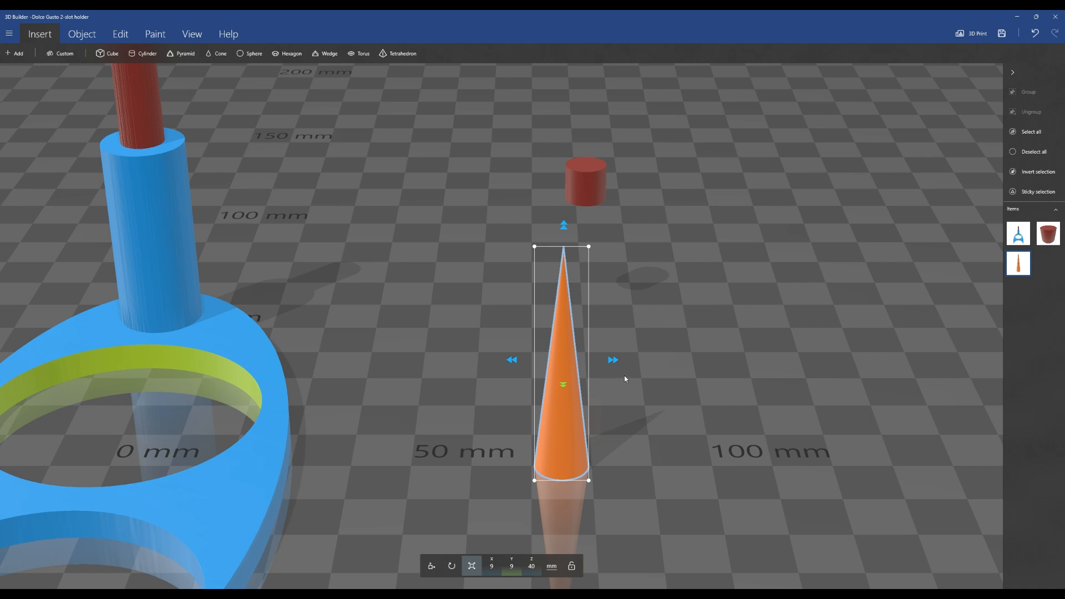
drag(565, 227, 576, 421)
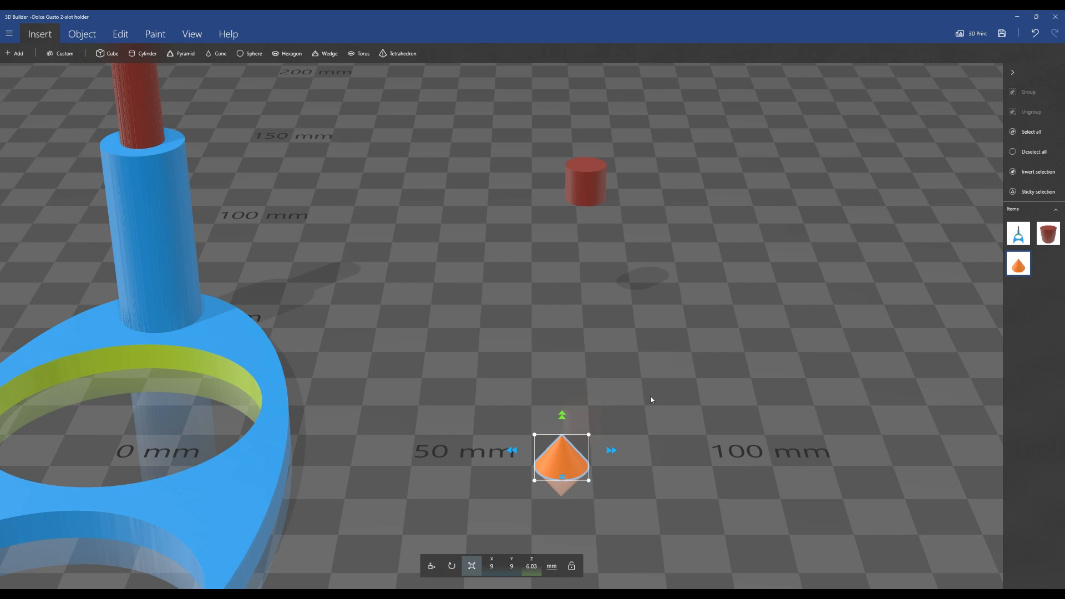
Select the red cylinder and examine it beside the small cone
scroll(638, 474, up, 5)
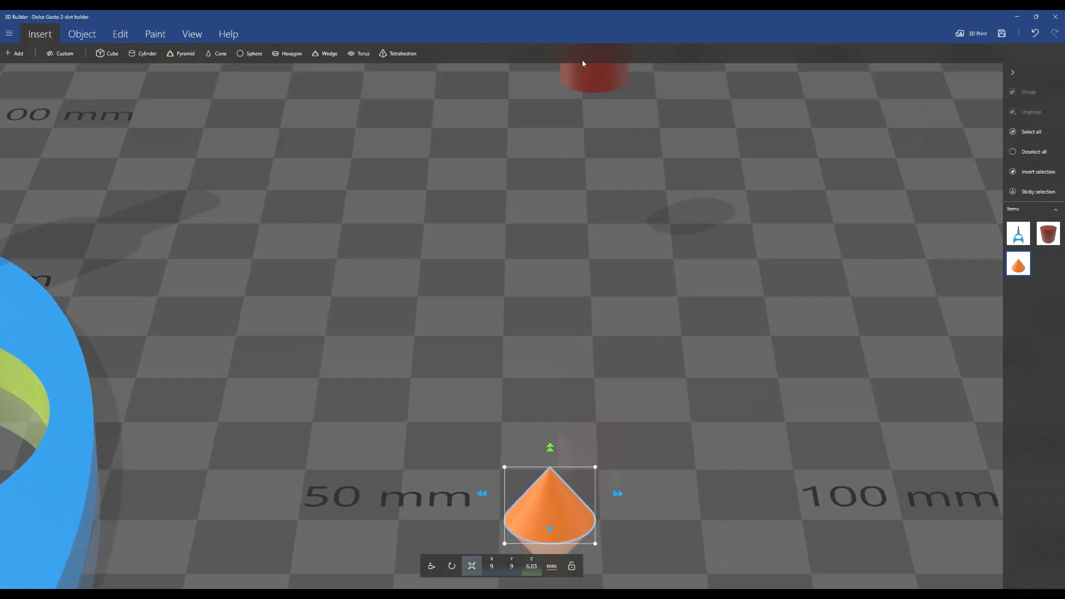
click(587, 74)
scroll(658, 253, up, 3)
scroll(621, 326, down, 4)
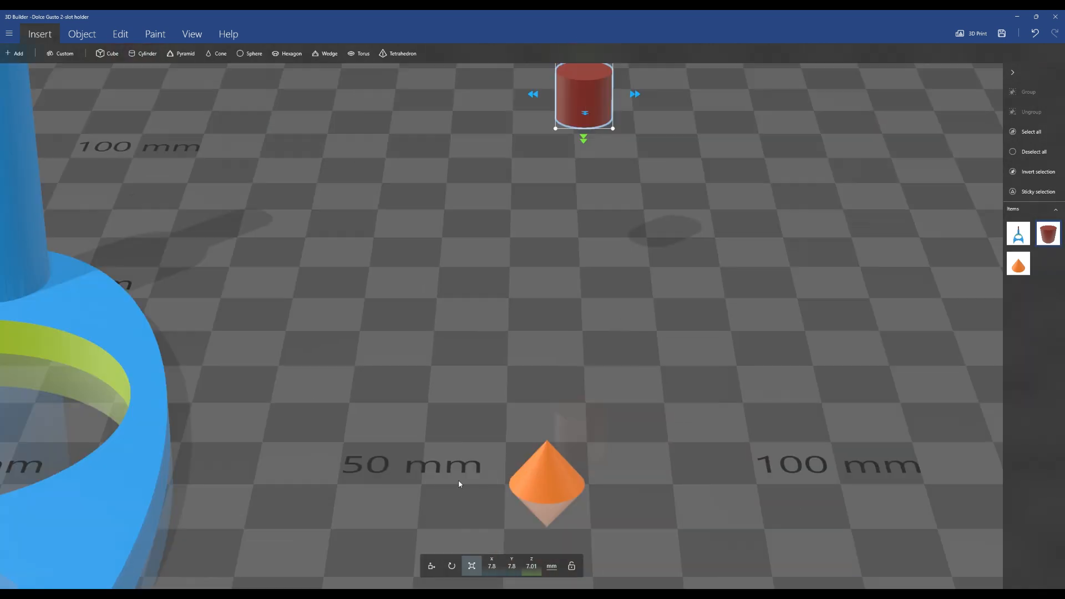
click(431, 566)
drag(585, 119, 592, 280)
drag(595, 212, 591, 323)
middle_drag(702, 463, 690, 381)
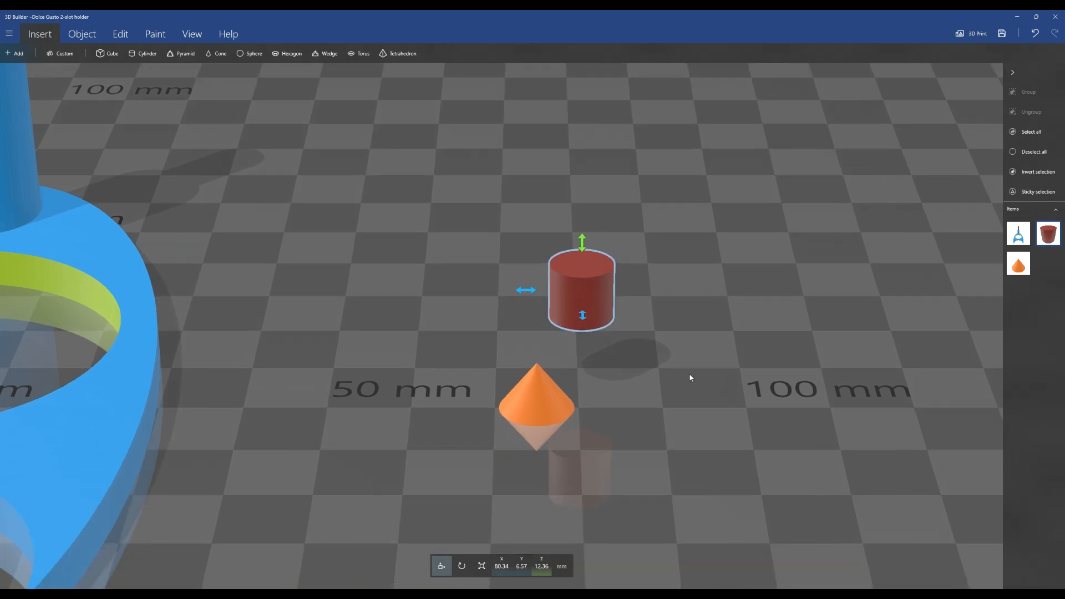
Split the small cone about 1.7 mm up, keeping the bottom part
click(541, 395)
click(120, 34)
click(178, 54)
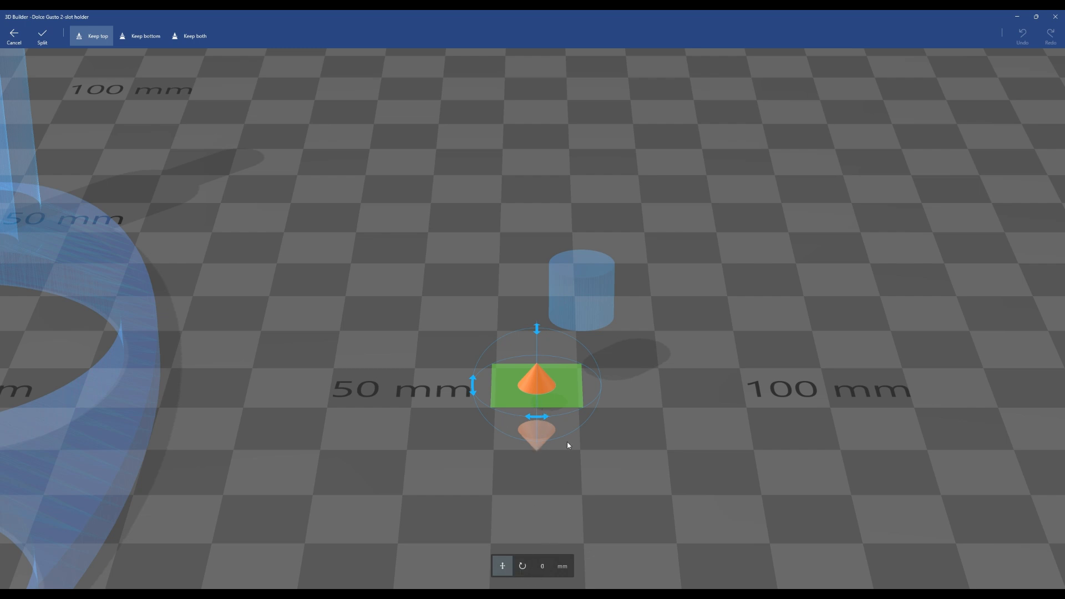
mouse_move(574, 400)
mouse_down()
mouse_move(576, 409)
mouse_move(574, 395)
mouse_up()
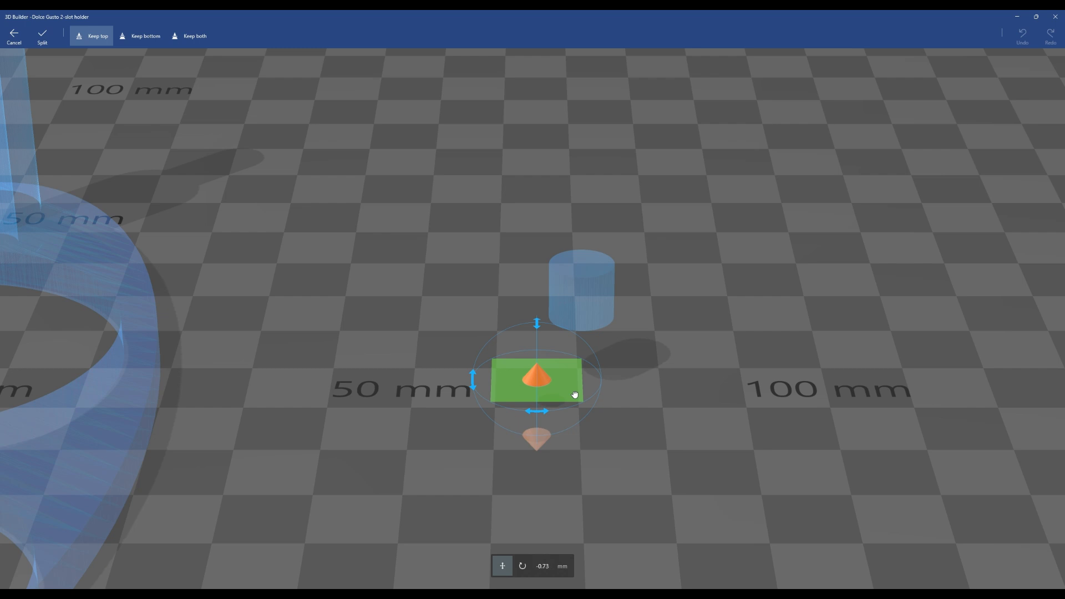
click(141, 36)
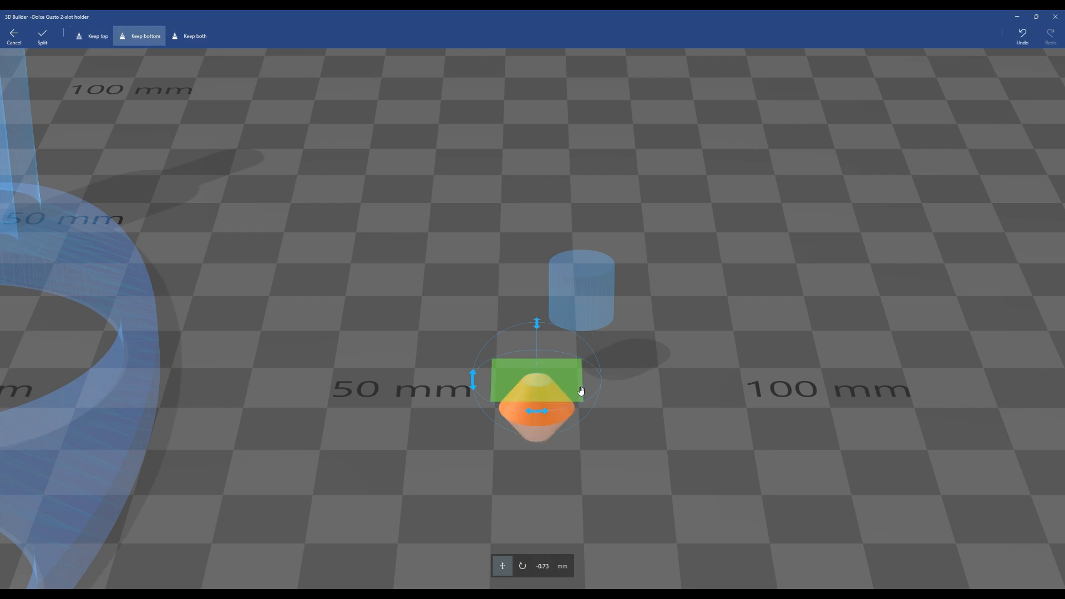
mouse_move(566, 377)
mouse_down()
mouse_move(567, 406)
mouse_move(568, 394)
mouse_up()
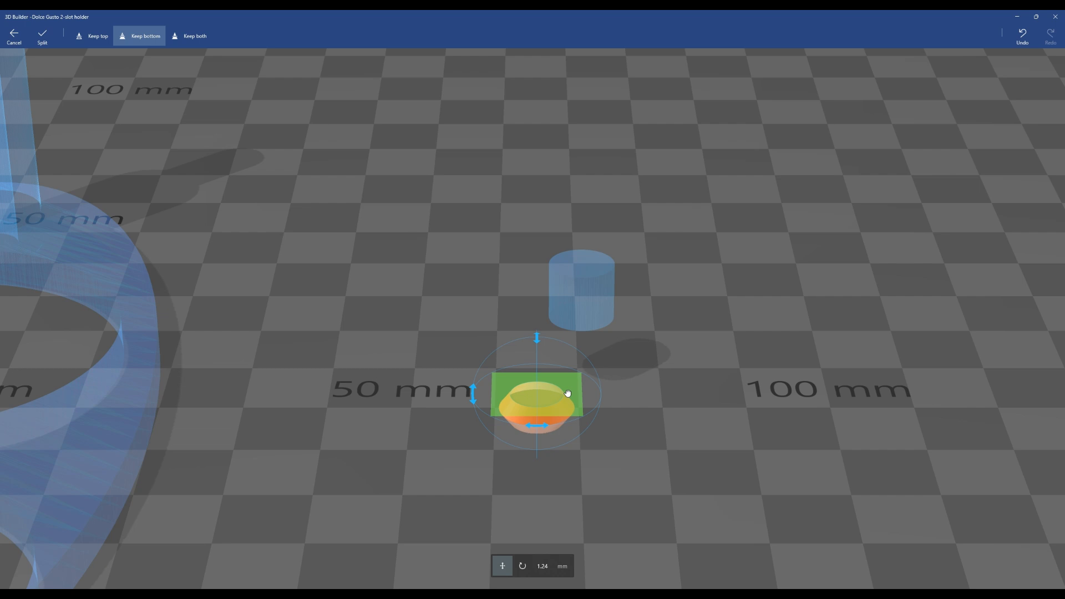
drag(567, 393, 569, 396)
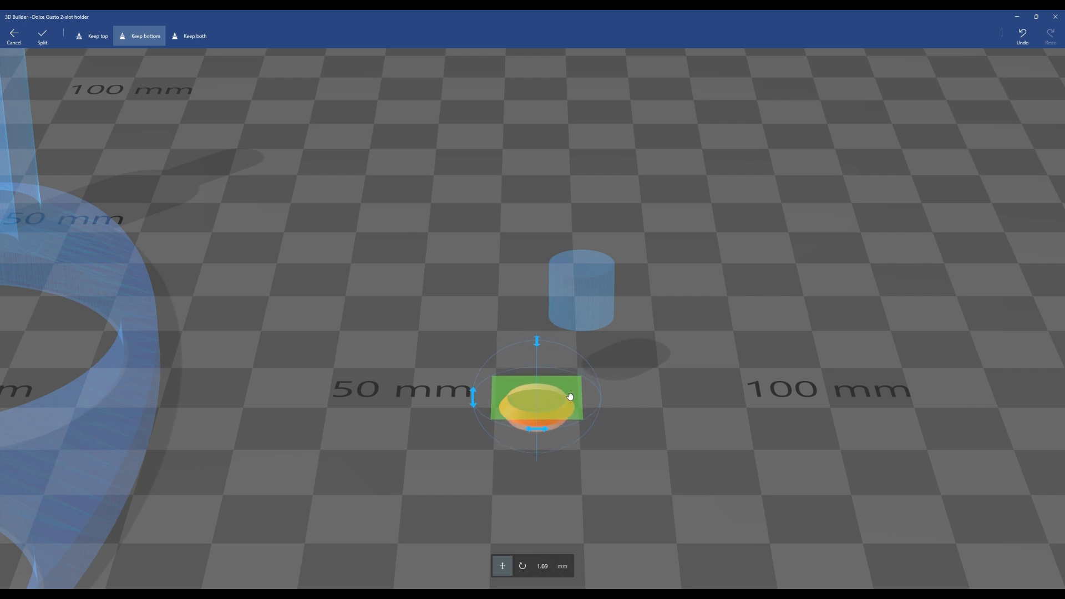
drag(570, 396, 569, 395)
click(47, 44)
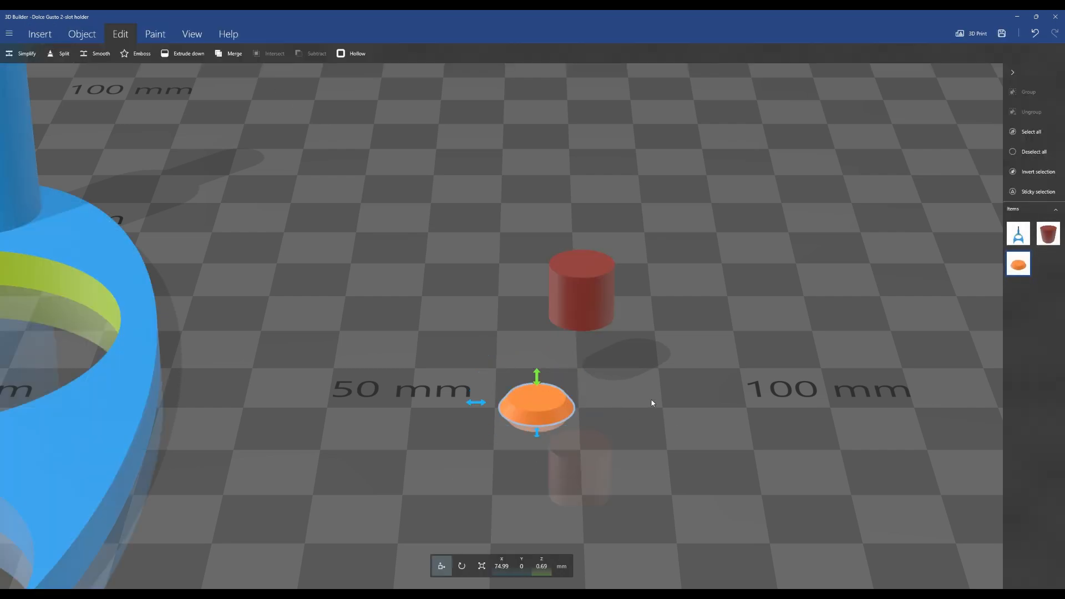
Flip the cone piece upside down by setting its roll to 180 degrees
scroll(653, 403, up, 3)
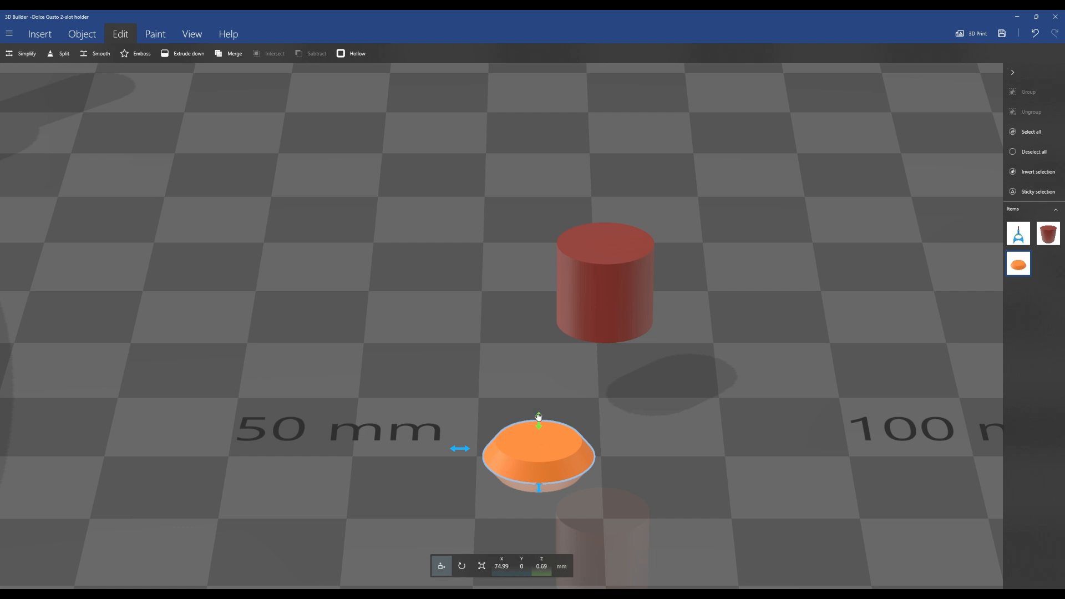
mouse_move(539, 420)
mouse_down()
mouse_move(541, 396)
mouse_move(541, 419)
mouse_up()
click(462, 566)
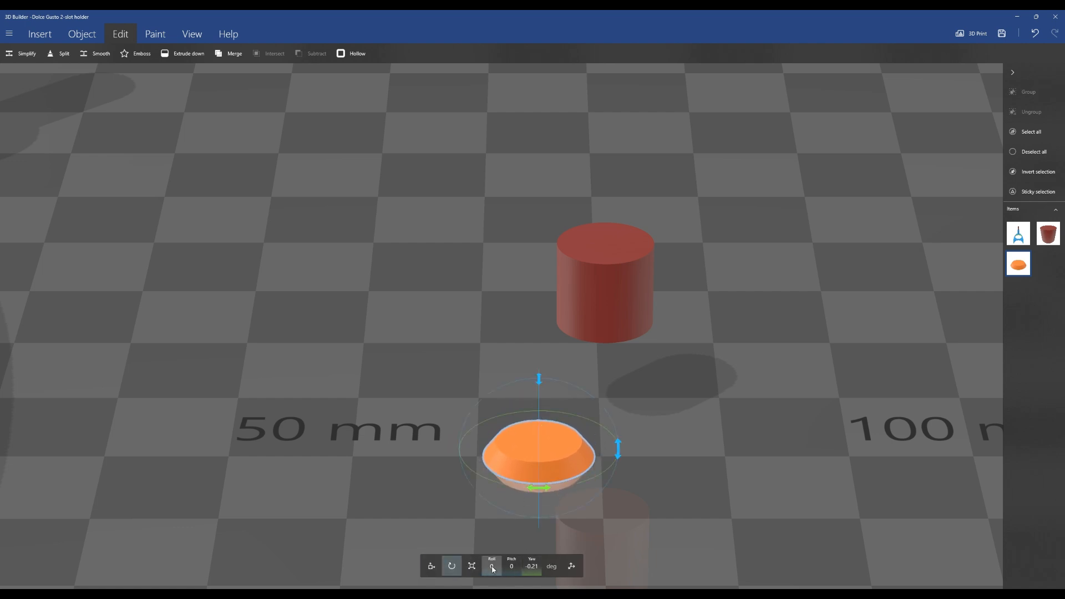
click(493, 567)
text(180)
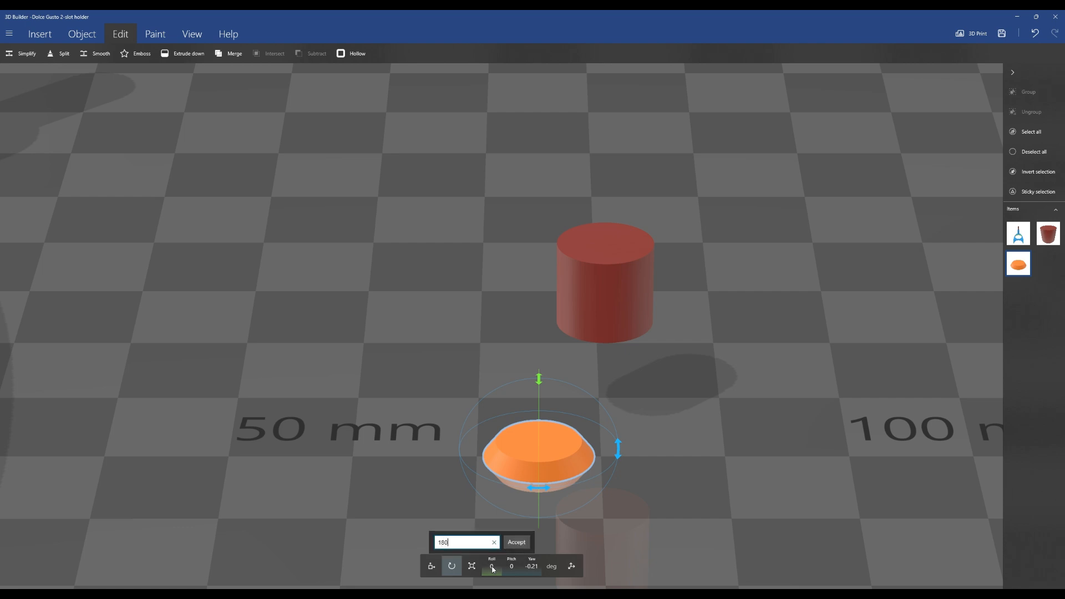
key(Return)
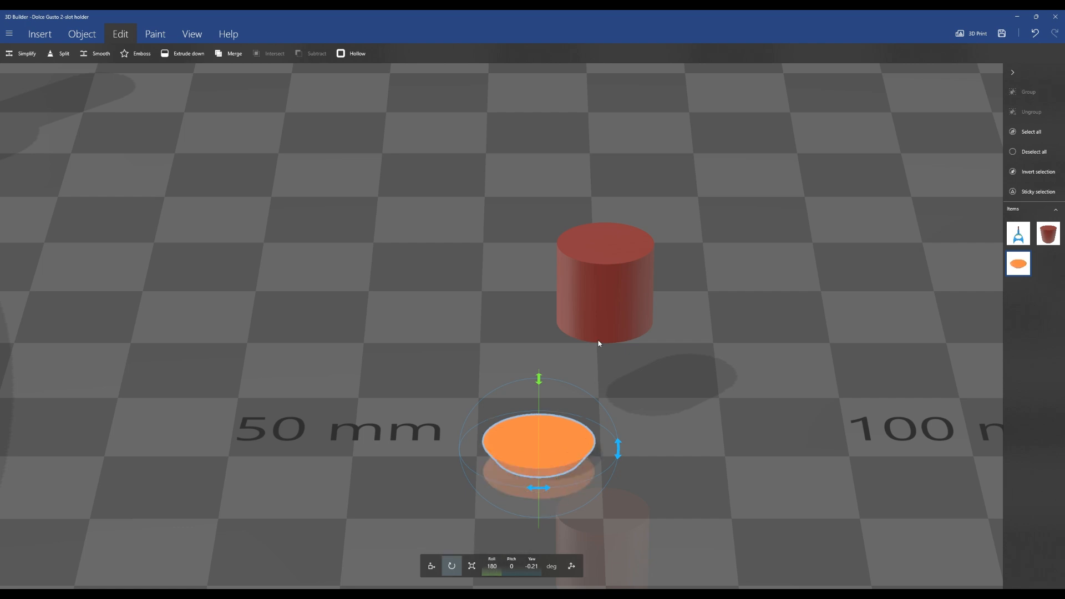
Lower the red cylinder to about 5.9 mm above the plate
click(610, 295)
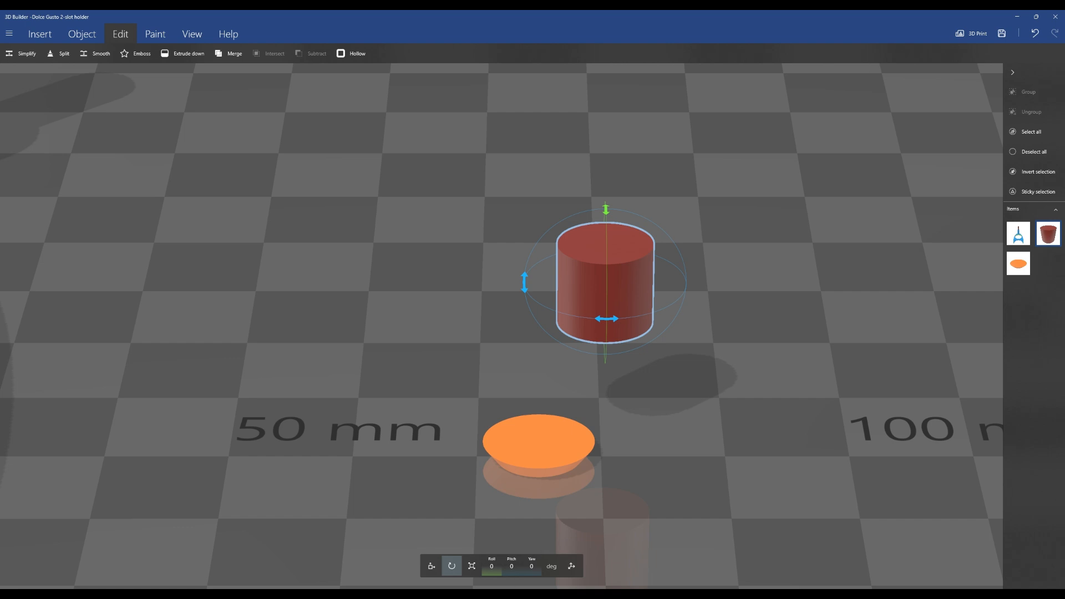
click(431, 567)
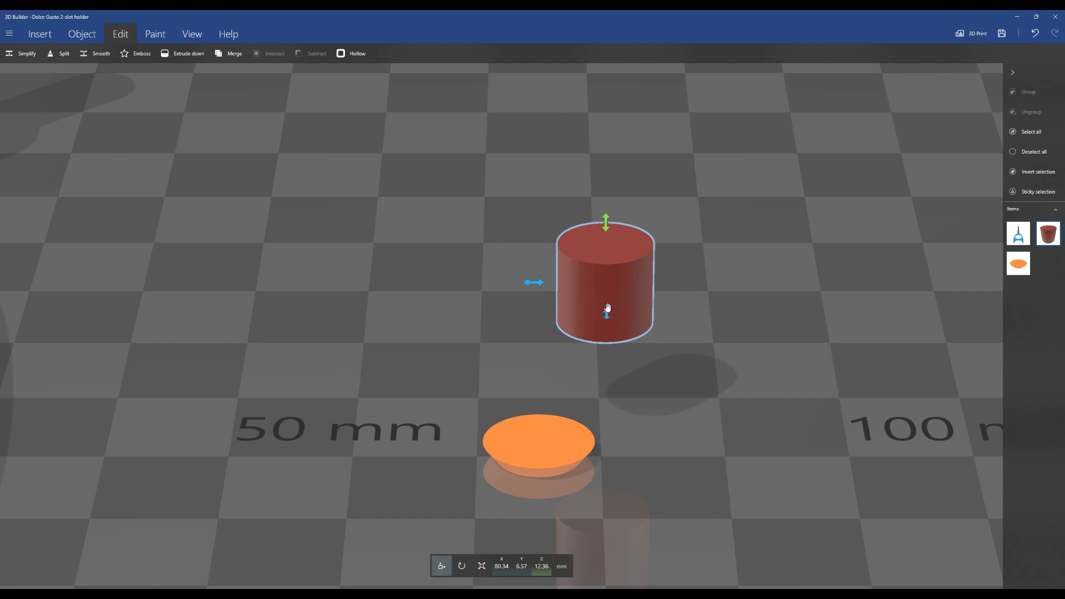
drag(605, 220, 605, 294)
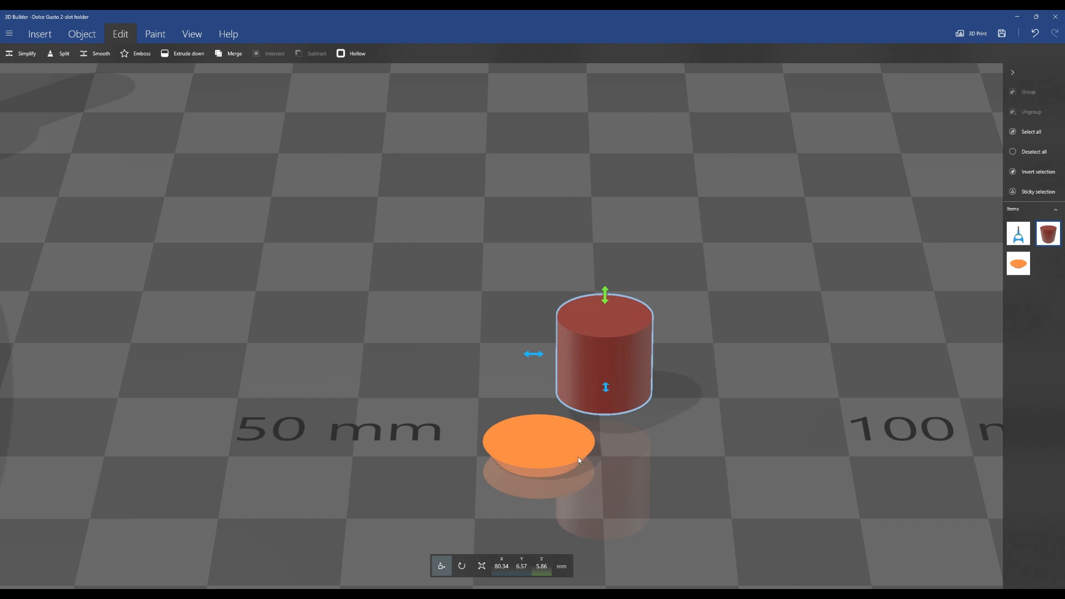
Select the flipped cone piece and inspect its size against the cylinder
click(552, 456)
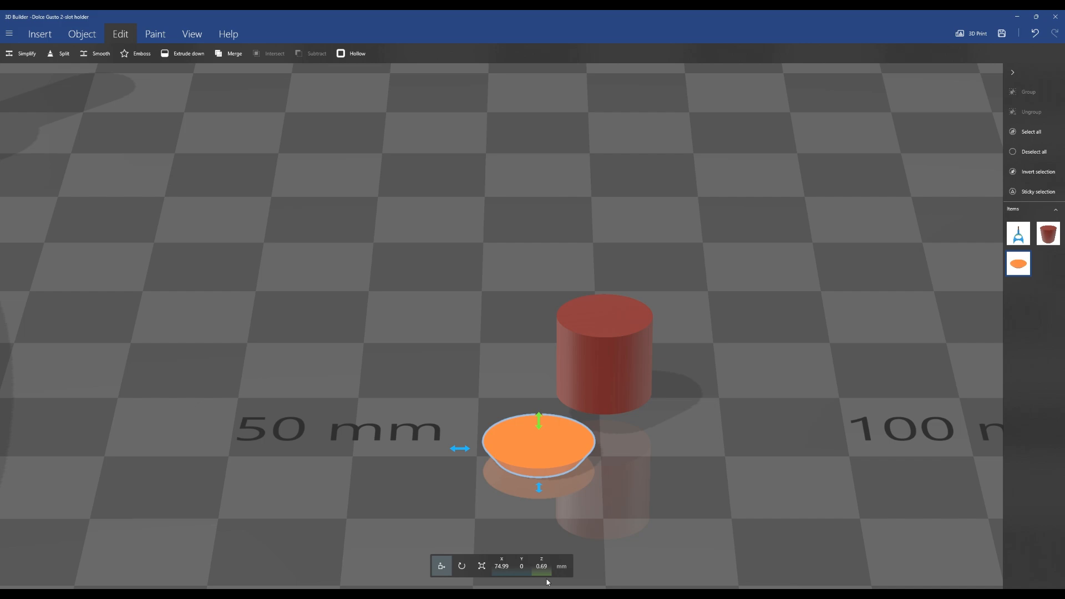
right_drag(659, 498, 664, 451)
scroll(590, 485, up, 3)
scroll(590, 485, down, 3)
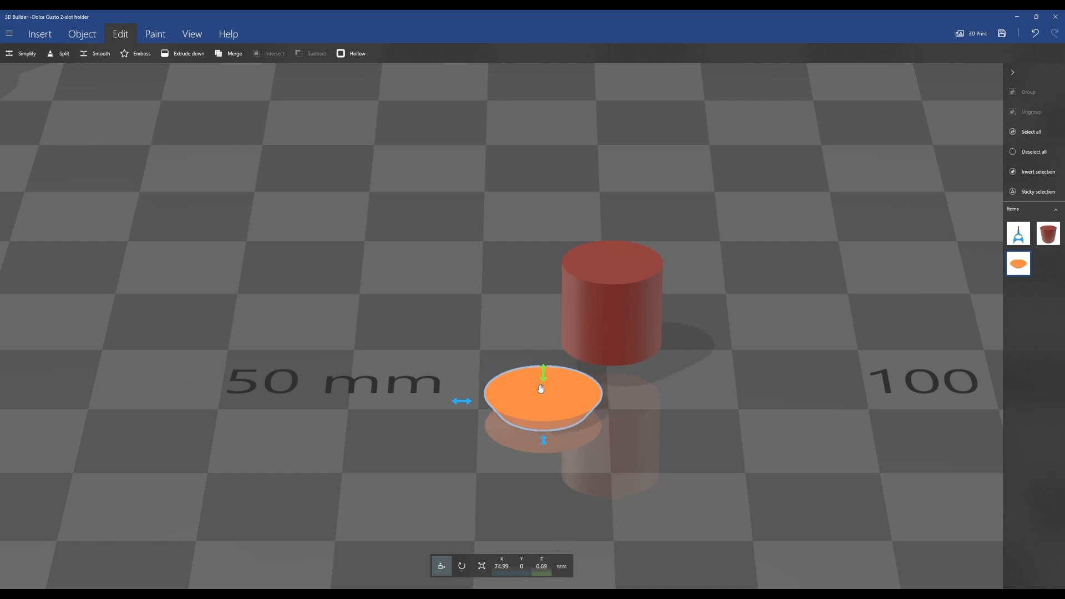
click(481, 566)
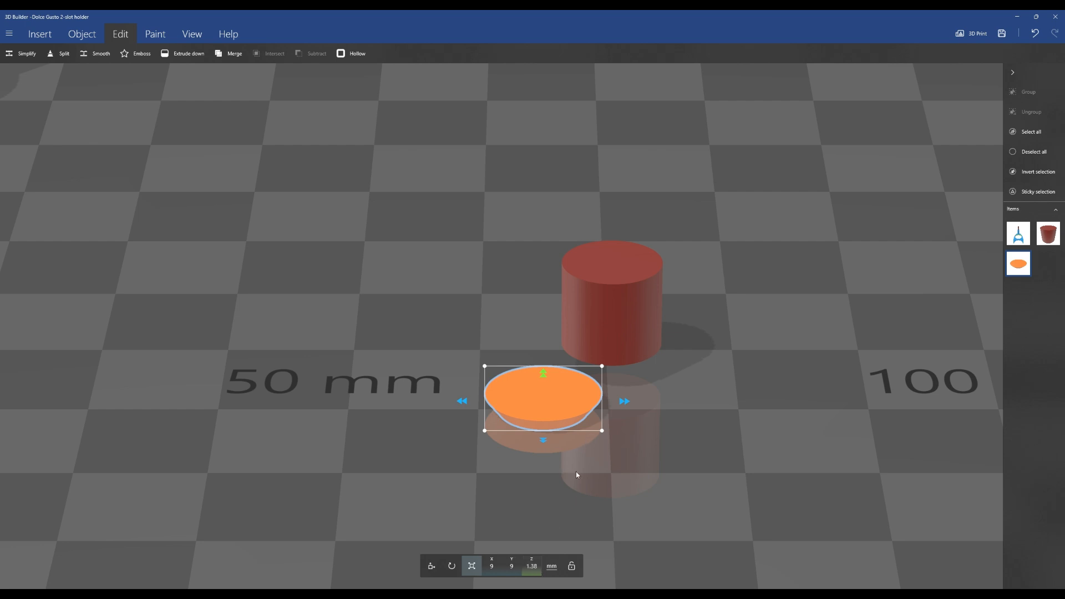
right_drag(576, 473, 626, 391)
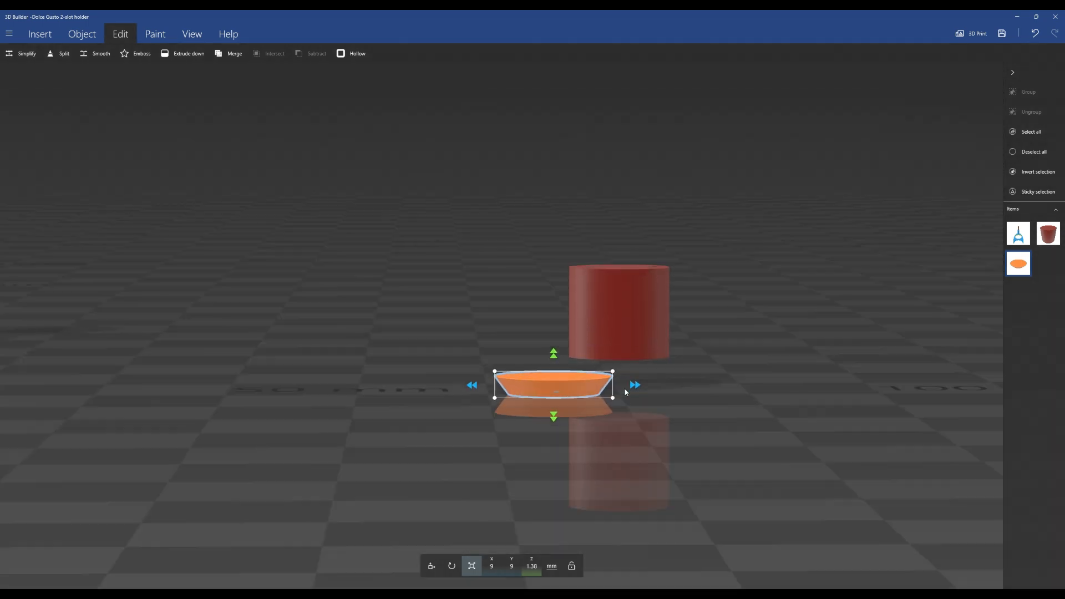
drag(626, 392, 619, 408)
right_drag(744, 344, 689, 421)
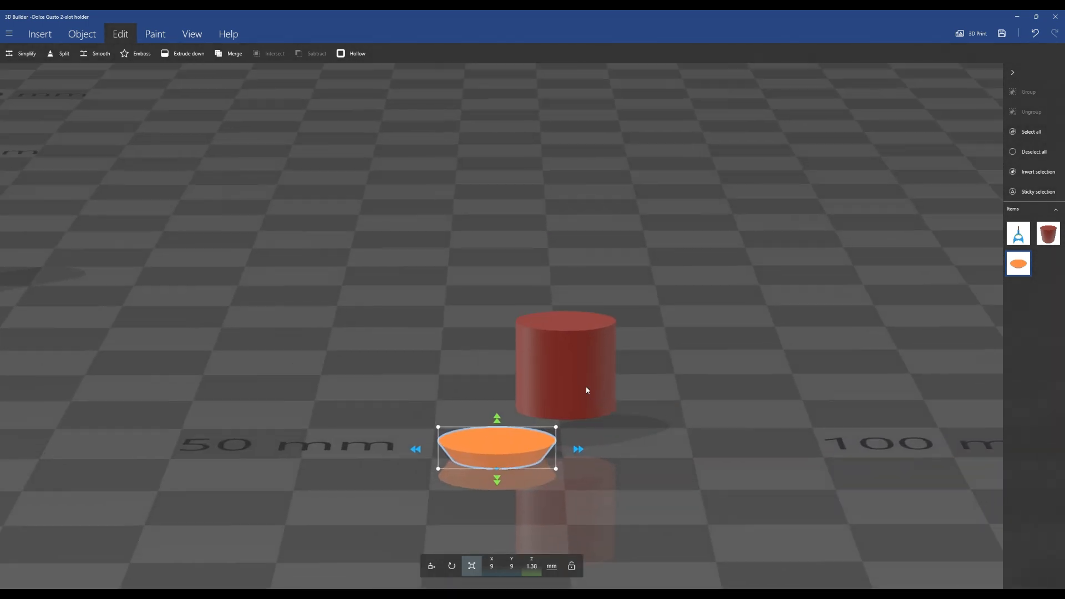
Move the cylinder onto the cone piece, at about X 75, Y 0.6 and Z 4.9 mm
click(587, 390)
click(432, 566)
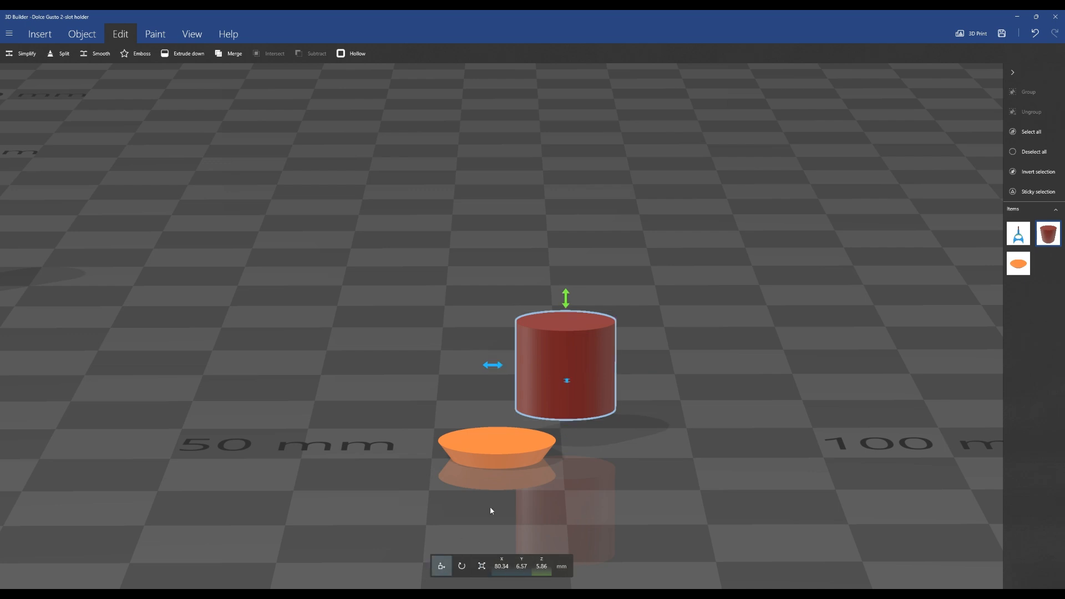
drag(567, 381, 568, 407)
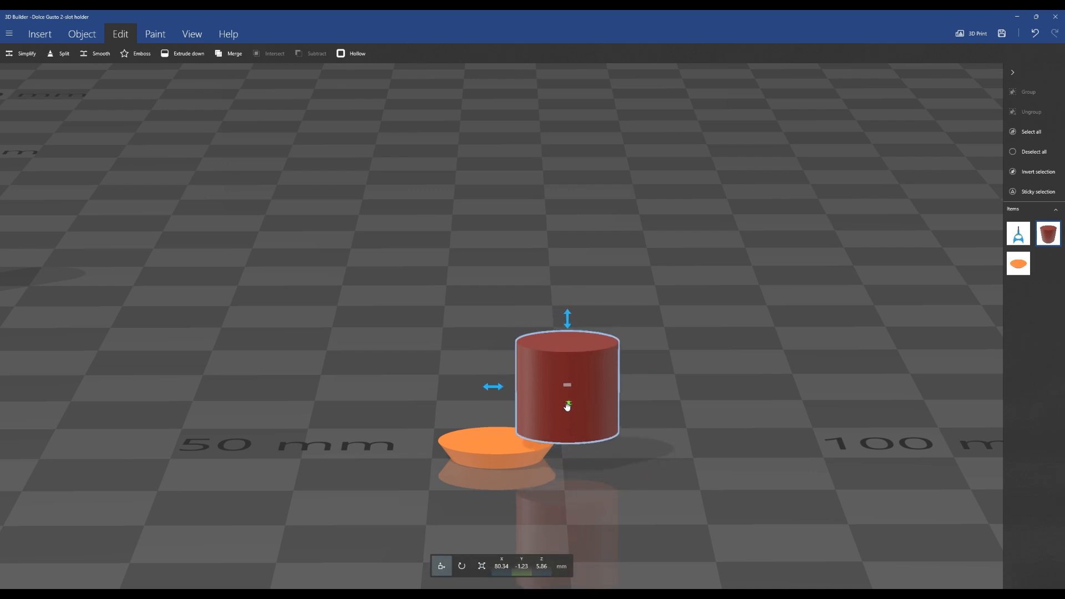
drag(568, 320, 568, 333)
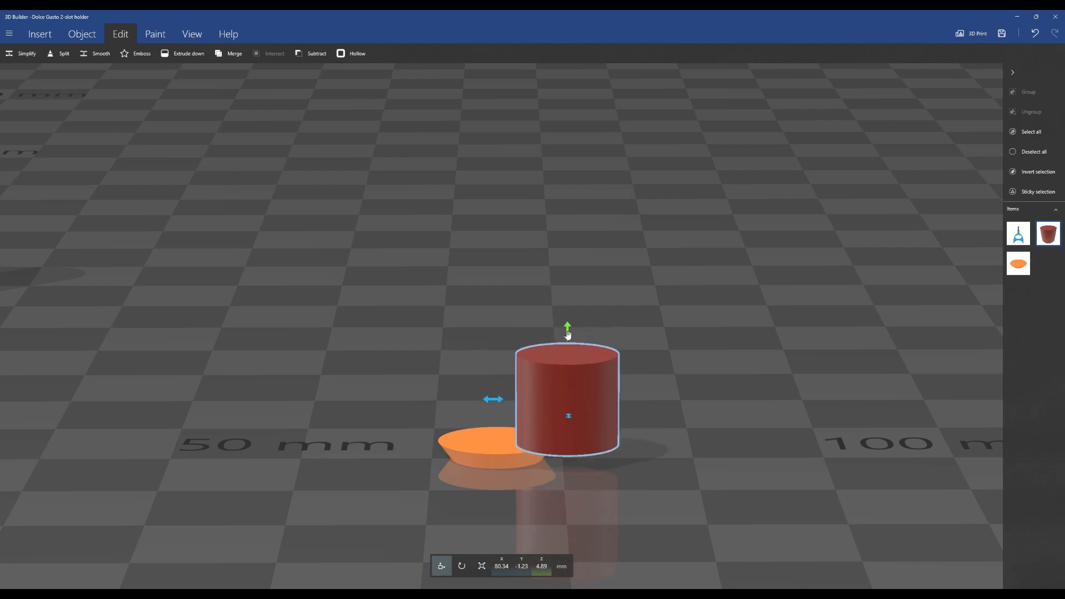
drag(494, 400, 430, 400)
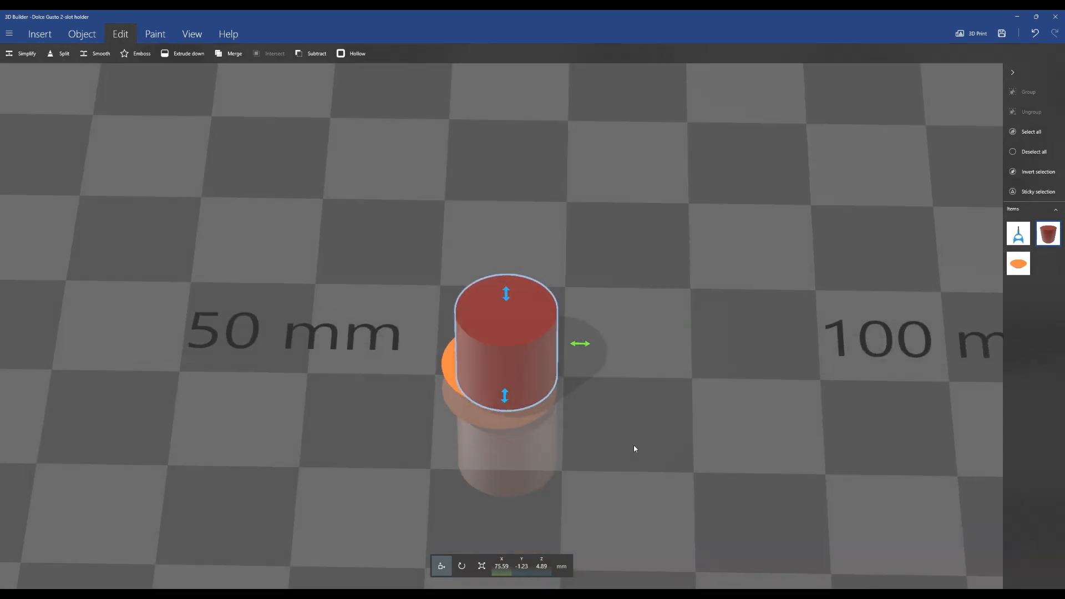
drag(635, 446, 627, 484)
drag(506, 369, 507, 346)
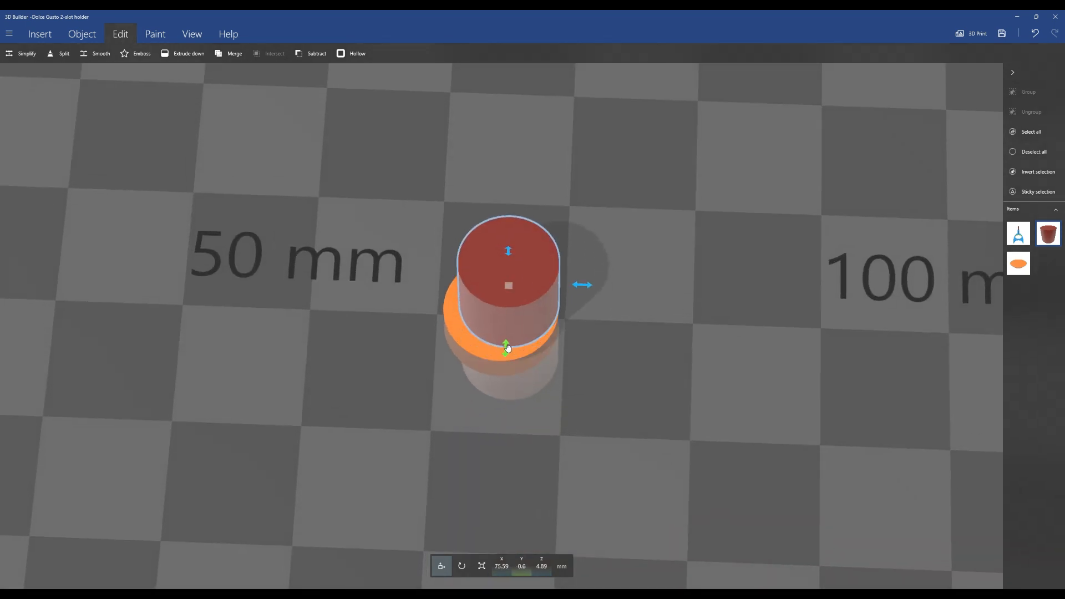
drag(582, 285, 575, 286)
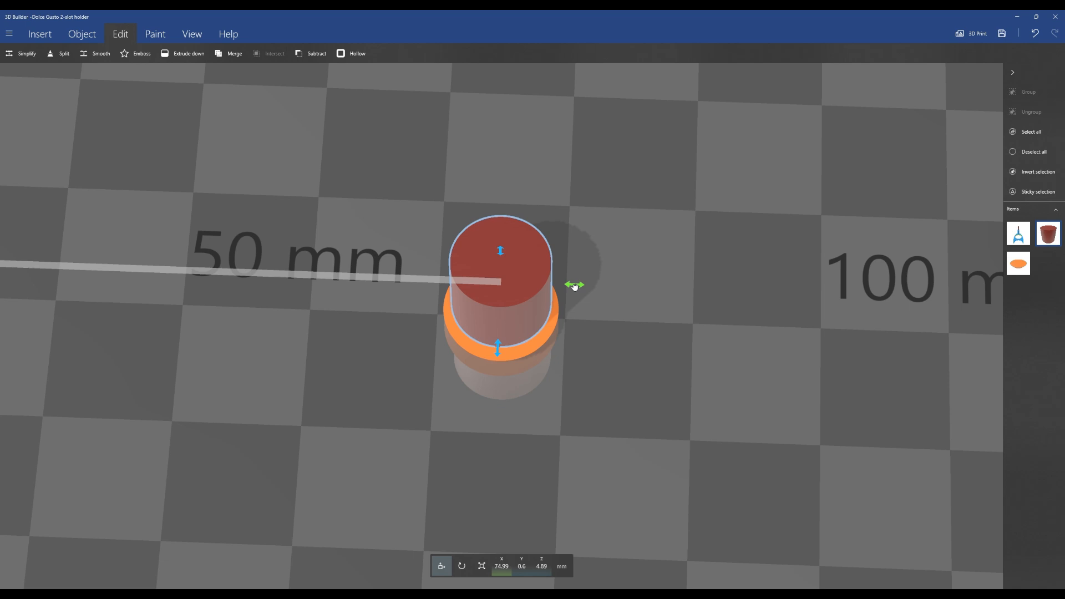
Center the red cylinder on the cone piece by moving it to Y 0
drag(675, 277, 404, 271)
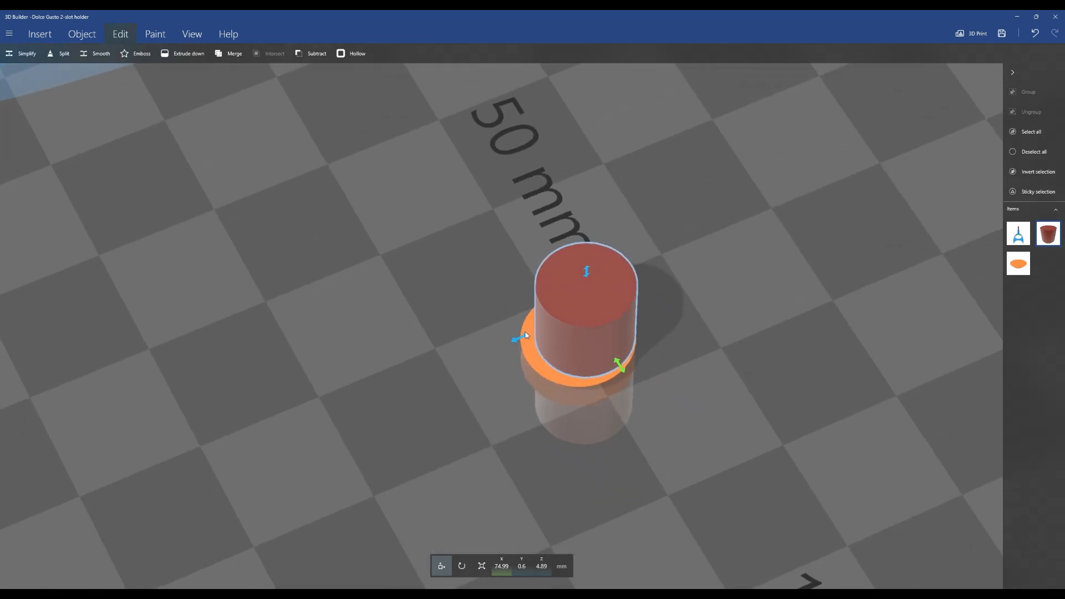
drag(513, 339, 509, 340)
drag(483, 390, 817, 437)
drag(572, 338, 552, 401)
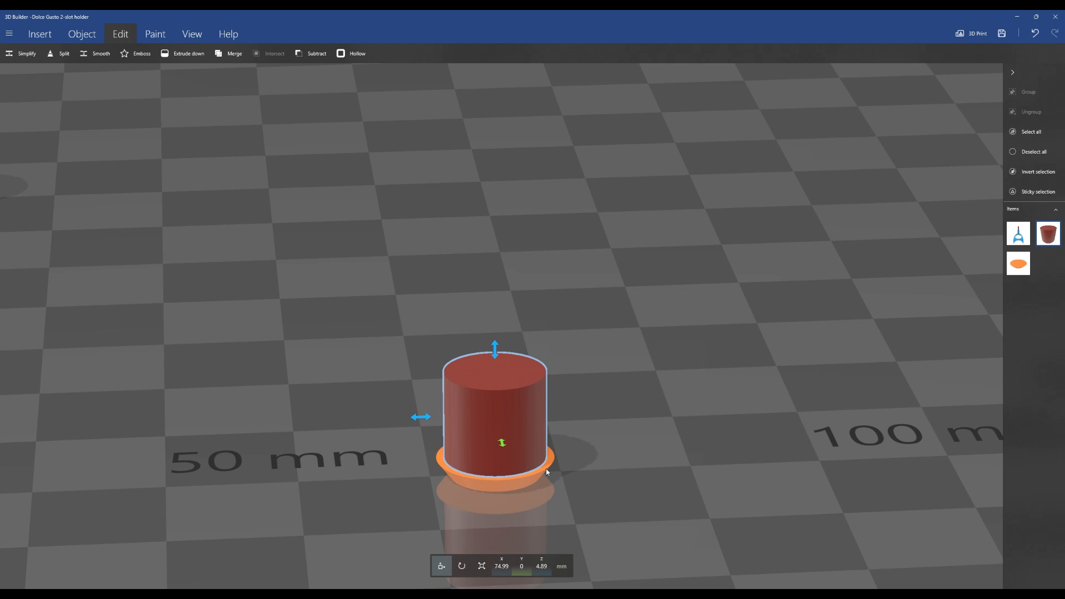
Select both the cone piece and the red cylinder and group them together
click(515, 485)
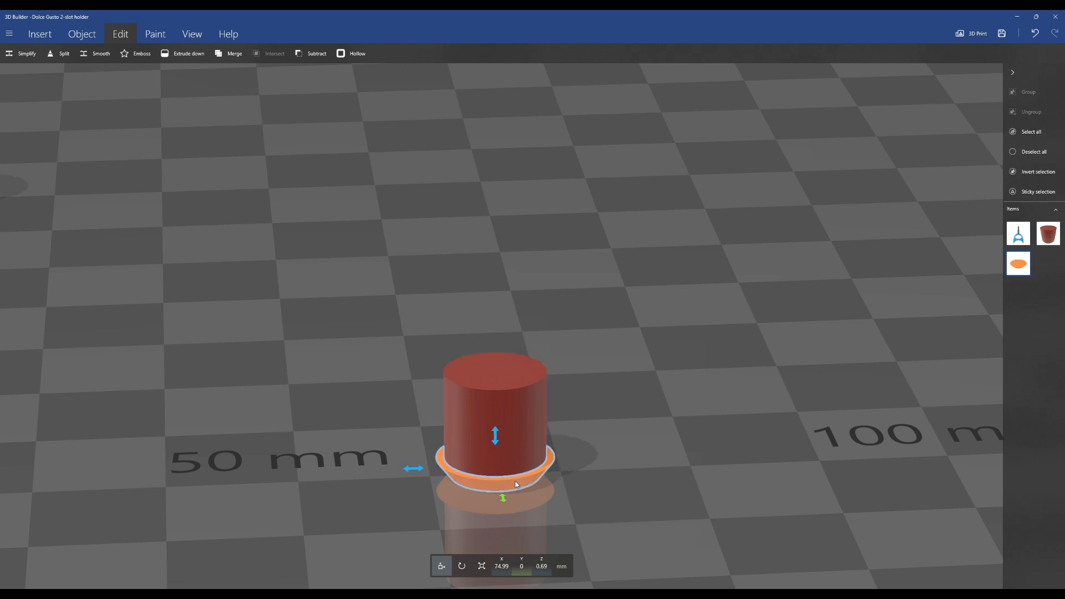
ctrl+click(522, 422)
click(1028, 93)
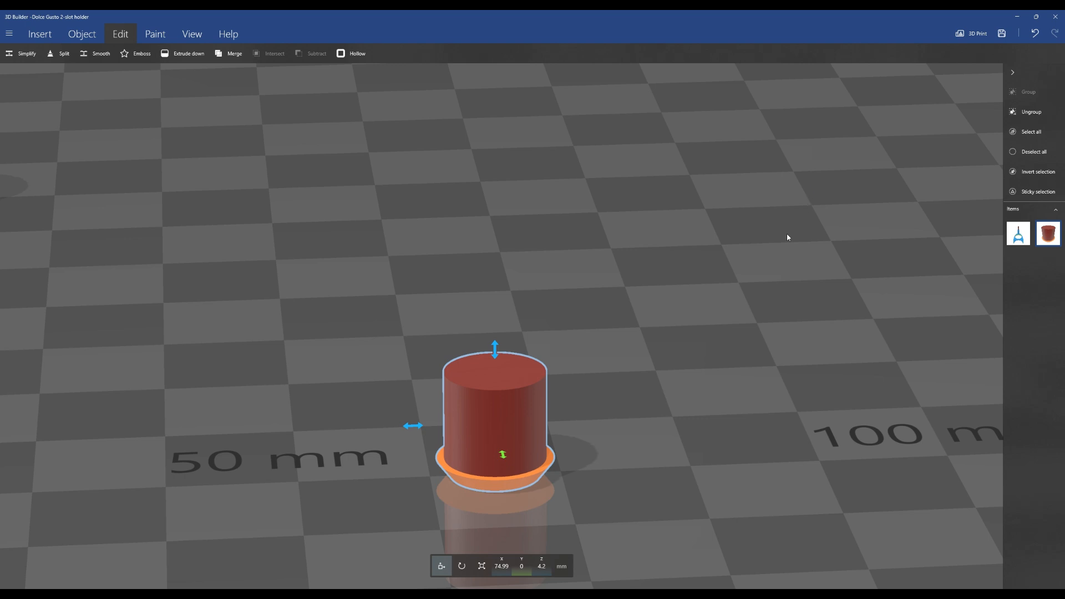
Try to merge the grouped cylinder and cone piece, then cancel the merge
scroll(627, 307, down, 5)
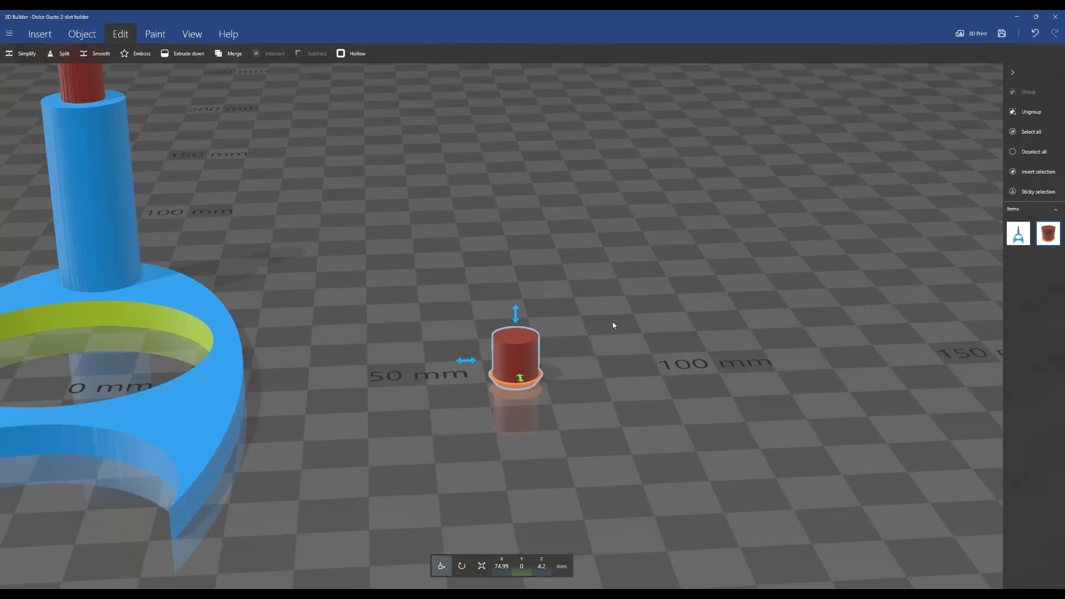
drag(435, 295, 455, 309)
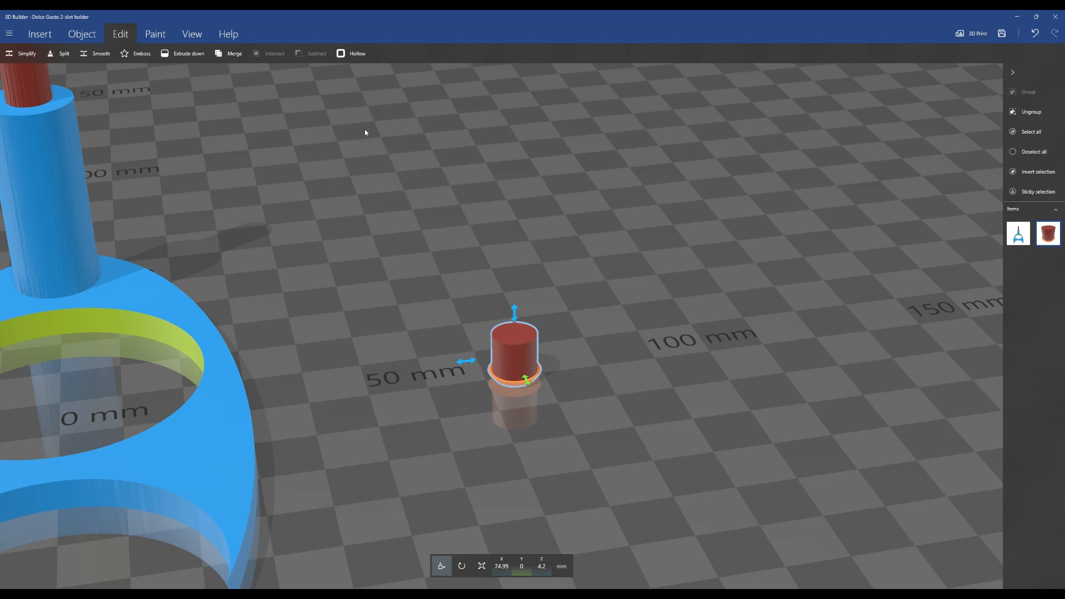
click(235, 54)
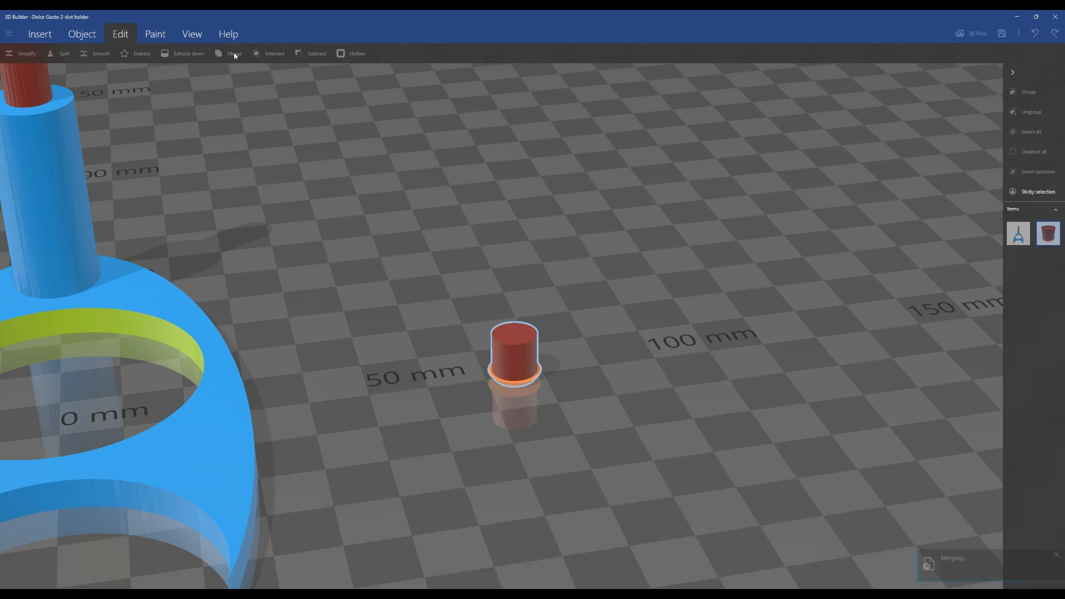
drag(613, 259, 600, 363)
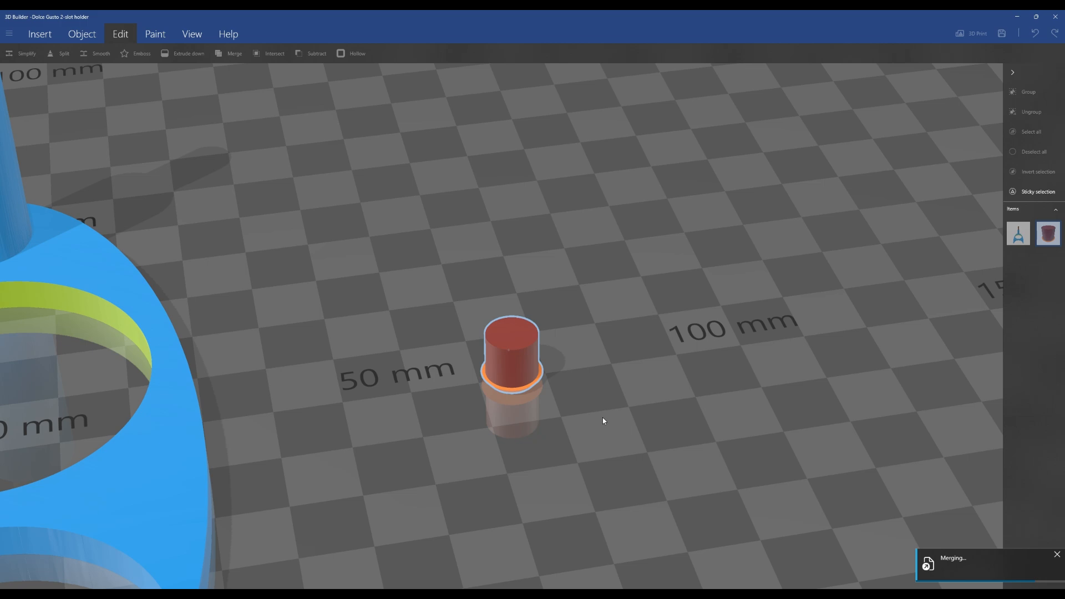
scroll(603, 420, down, 3)
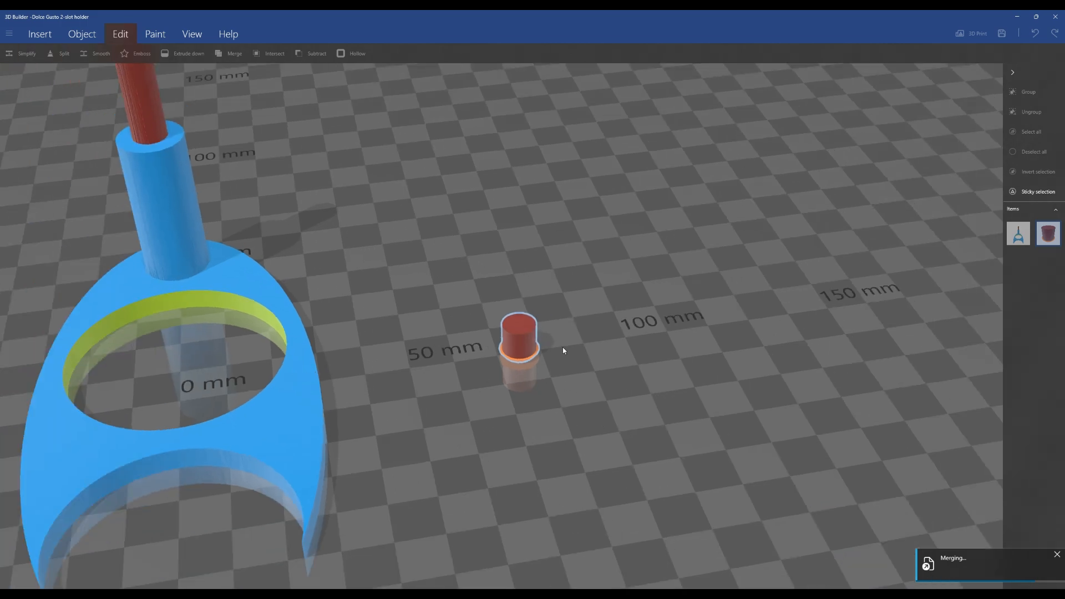
drag(563, 350, 519, 334)
scroll(516, 365, up, 5)
drag(585, 389, 566, 361)
click(1058, 556)
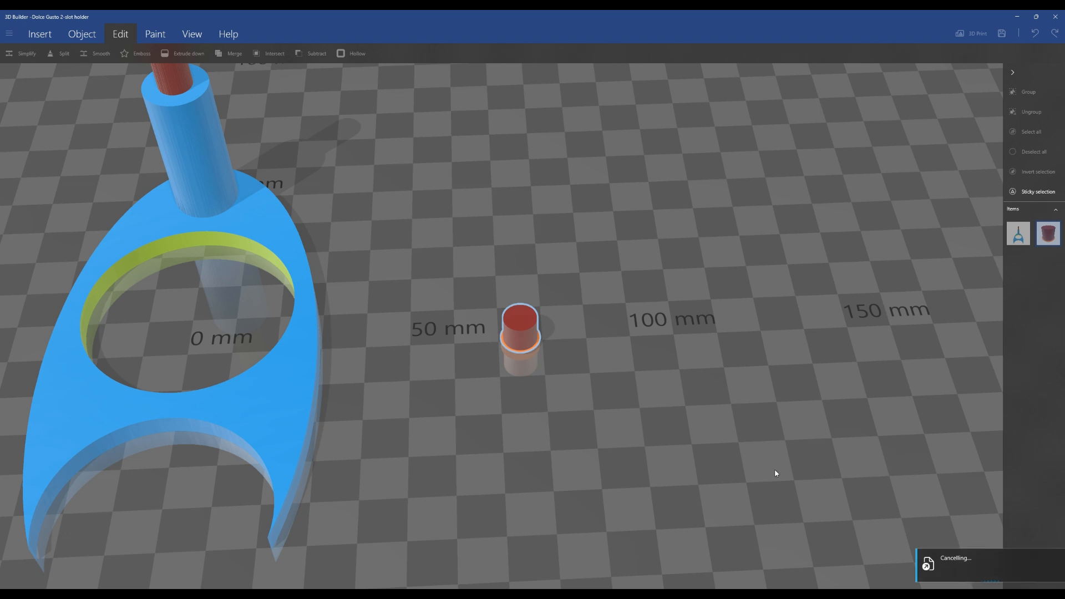
scroll(694, 438, down, 2)
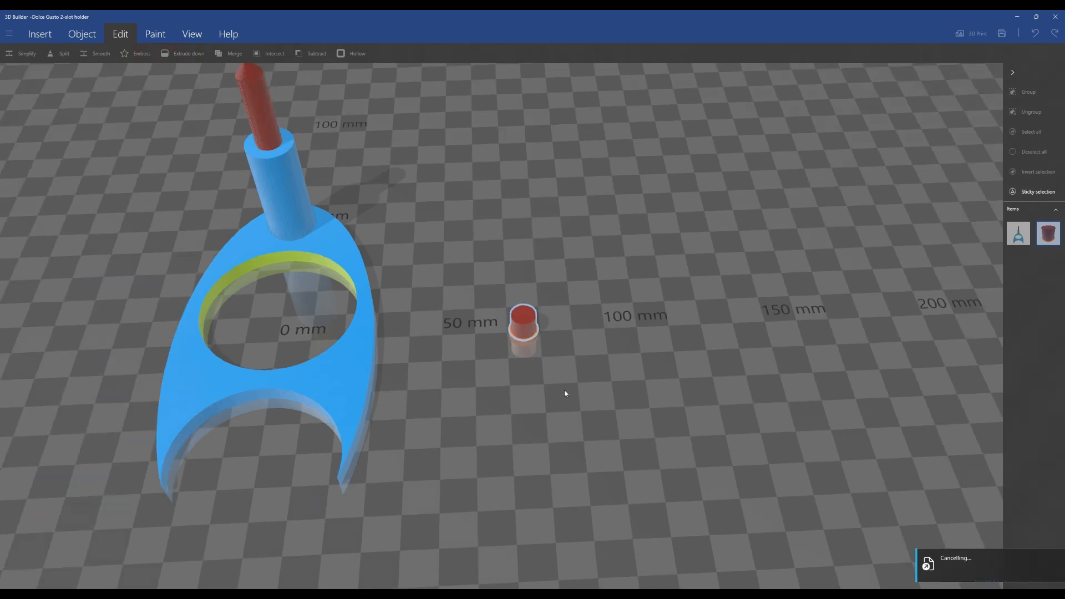
scroll(565, 393, up, 2)
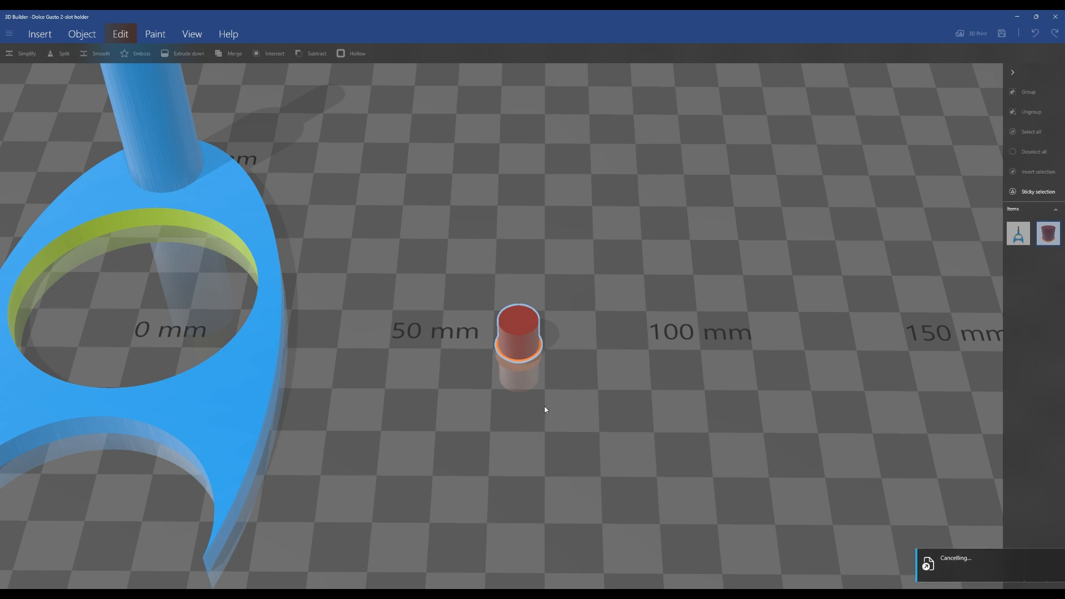
right_drag(566, 418, 698, 415)
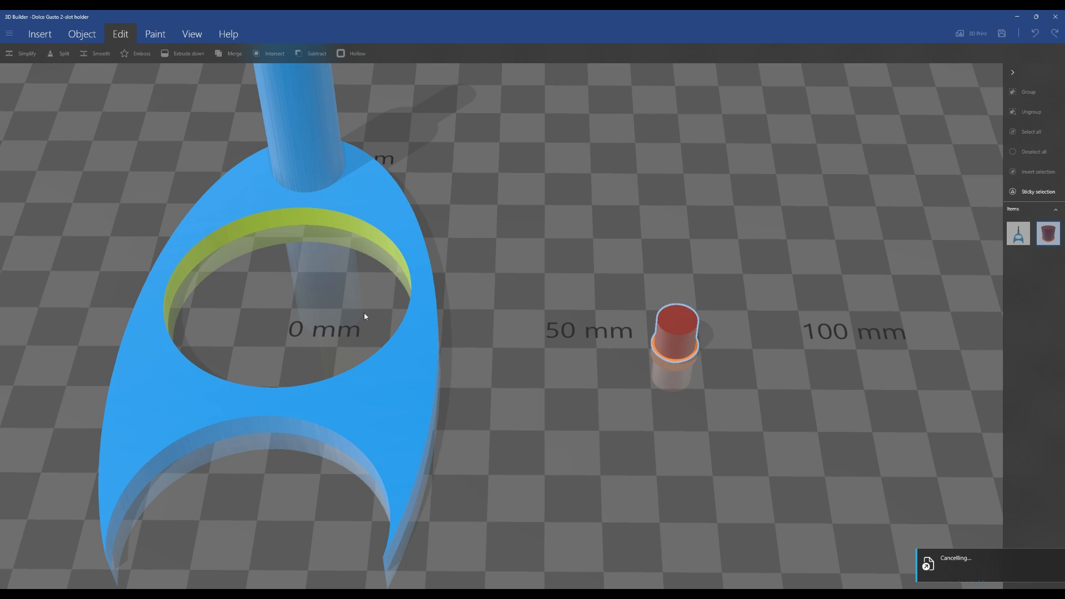